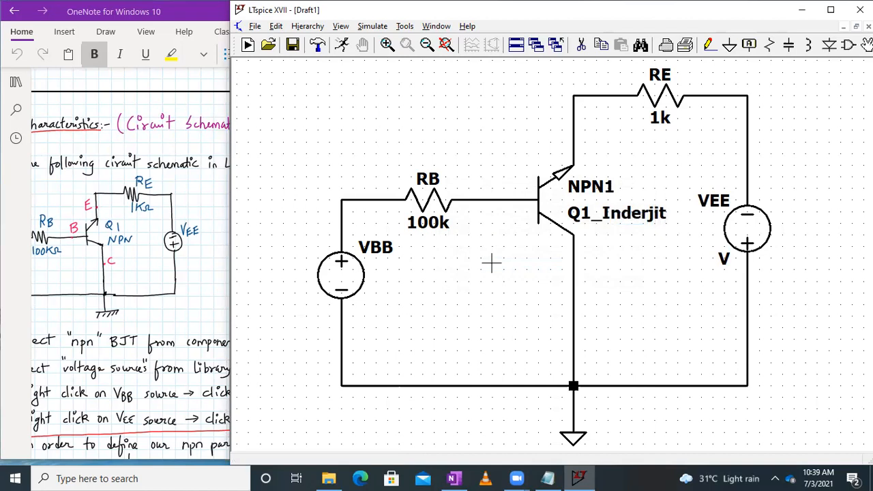
Add the SPICE directive ".model npn1 npn(bf=100)" and place it beside the ground symbol below the circuit
{"action": "left_click_drag", "start_coordinate": [505, 336], "coordinate": [505, 333]}
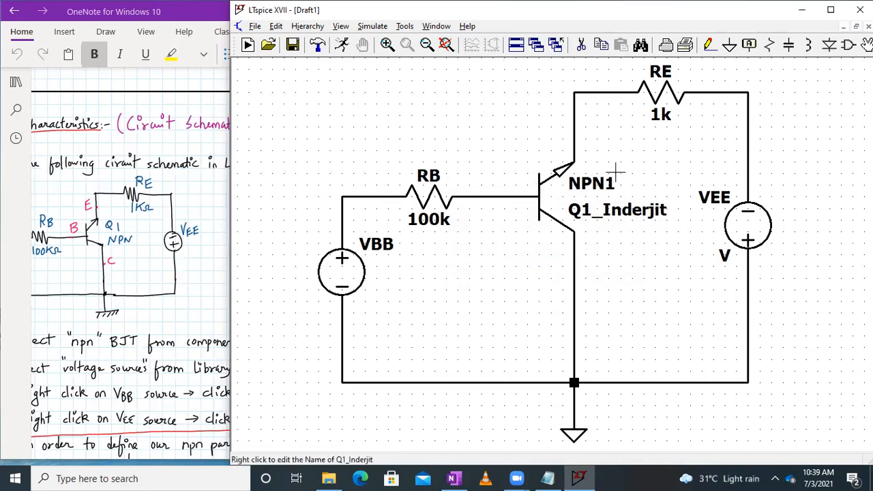
{"action": "right_click", "coordinate": [609, 332]}
{"action": "mouse_move", "coordinate": [653, 217]}
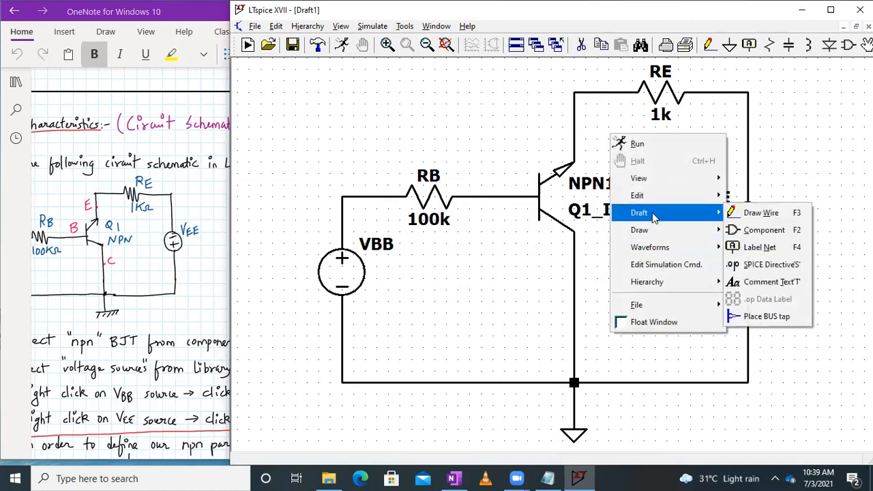
{"action": "left_click", "coordinate": [768, 264]}
{"action": "type", "text": ".model npn1 npn(bf=10"}
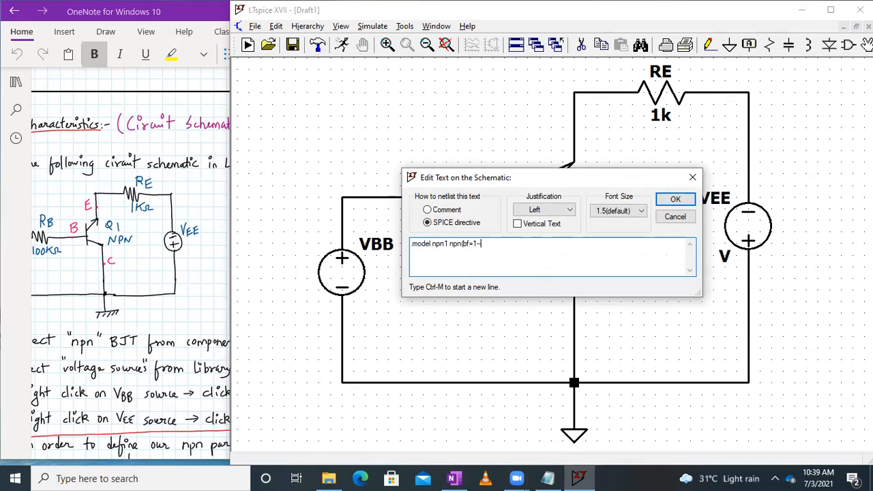
{"action": "key", "text": "BackSpace"}
{"action": "type", "text": "00)"}
{"action": "key", "text": "Return"}
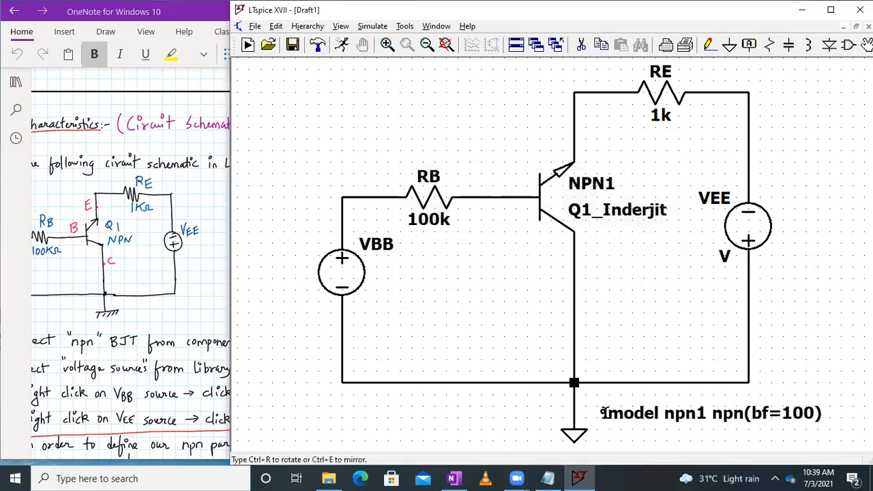
{"action": "left_click", "coordinate": [607, 415]}
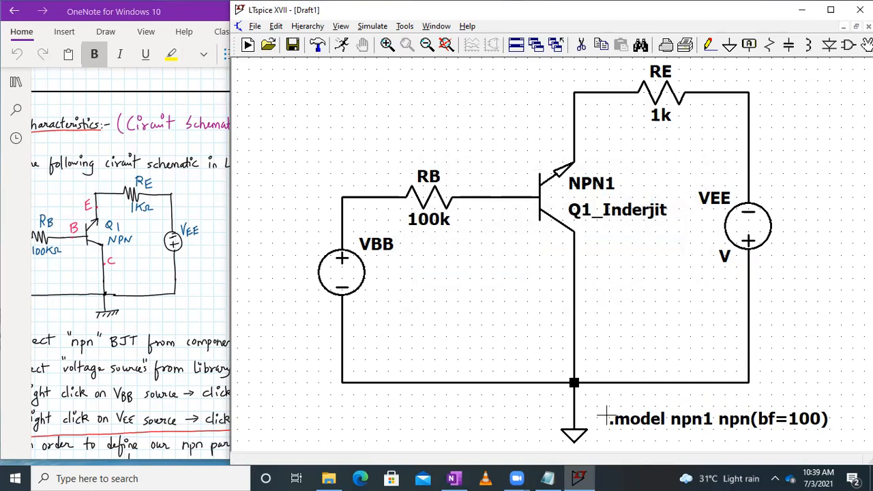
Clear the placeholder value of the VEE source by accepting an empty DC value
{"action": "right_click", "coordinate": [757, 223]}
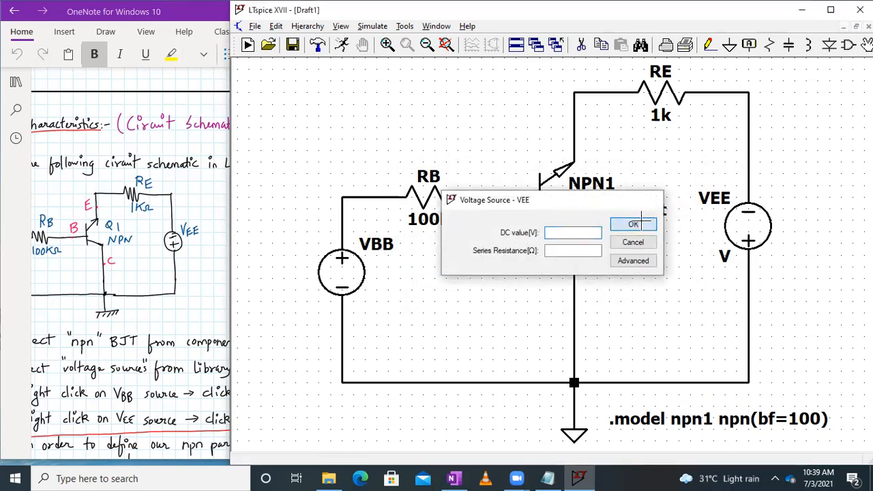
{"action": "left_click", "coordinate": [641, 222]}
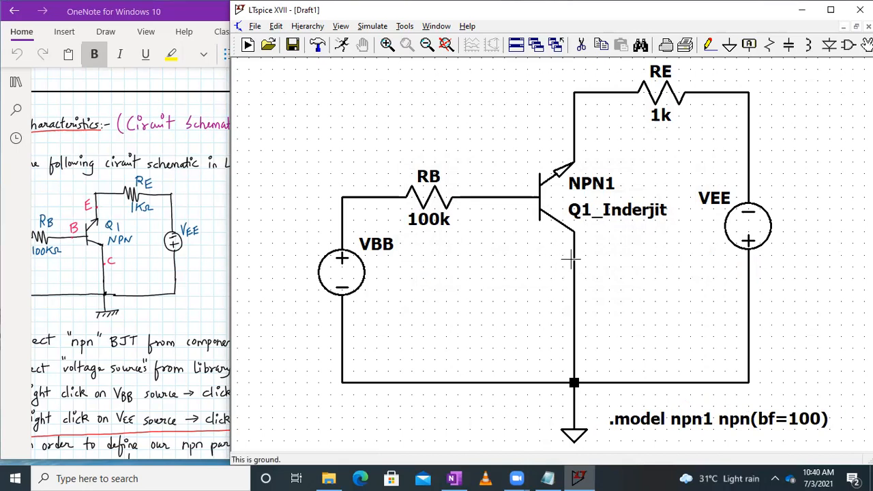
Label the net between RB and the transistor base as B
{"action": "right_click", "coordinate": [493, 197]}
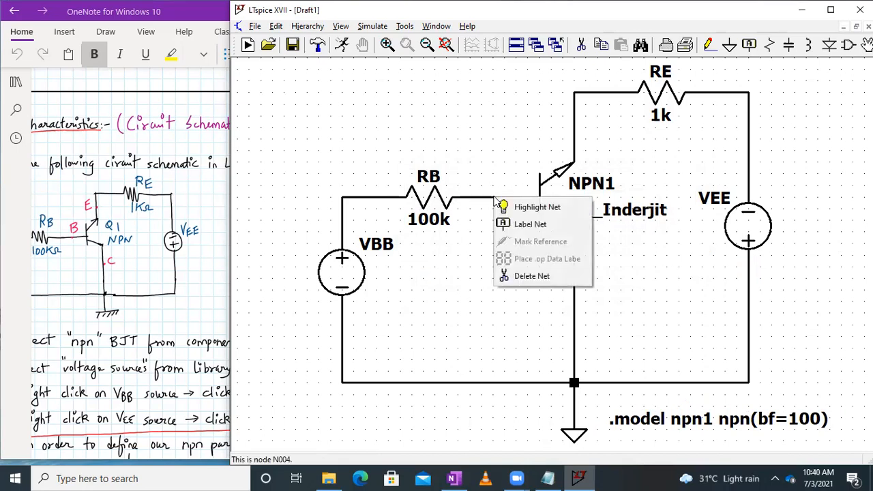
{"action": "left_click", "coordinate": [515, 226]}
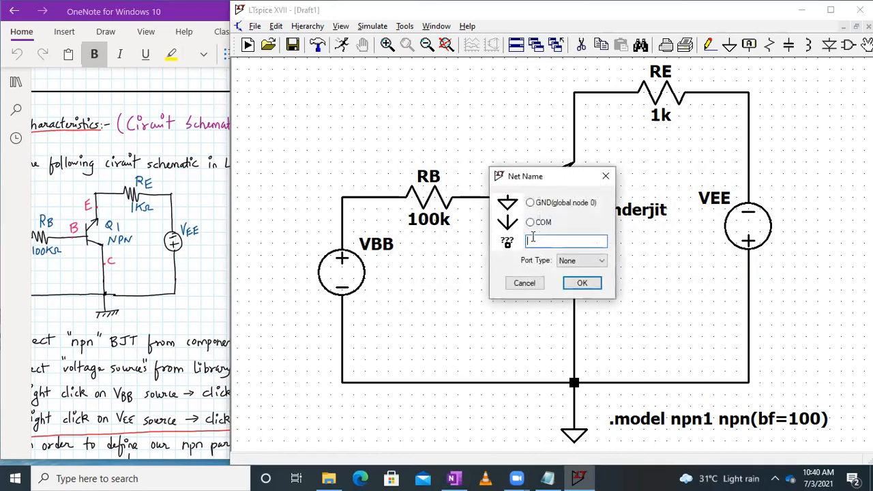
{"action": "type", "text": "B"}
{"action": "key", "text": "Return"}
{"action": "left_click", "coordinate": [504, 193]}
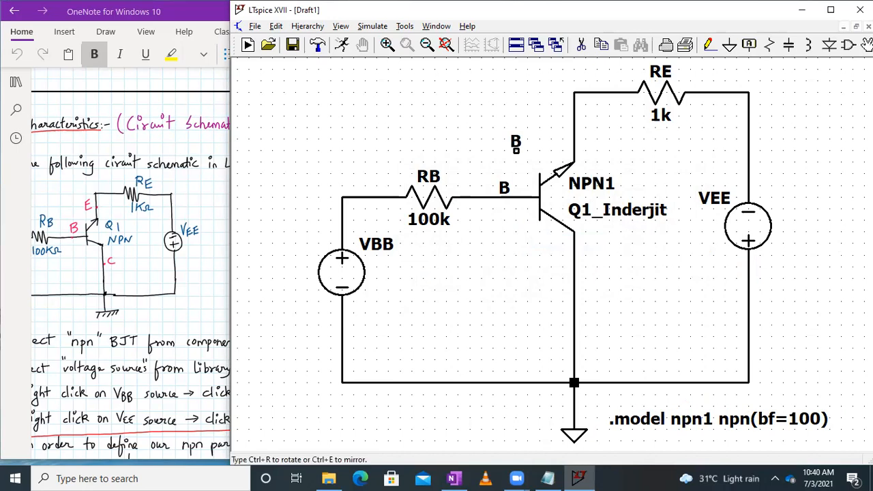
Place rotated copies of the B net label on the emitter and collector wires
{"action": "key", "text": "ctrl+r"}
{"action": "left_click", "coordinate": [574, 129]}
{"action": "key", "text": "ctrl+r"}
{"action": "left_click", "coordinate": [564, 292]}
{"action": "key", "text": "Escape"}
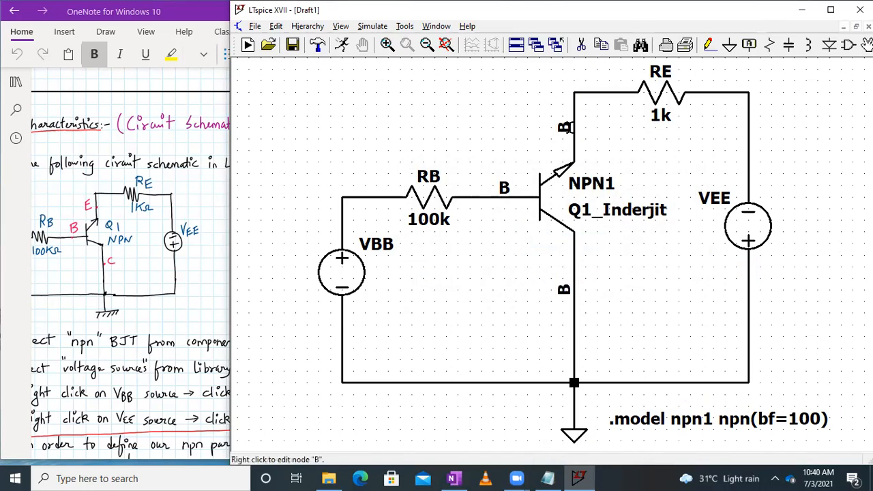
Rename the emitter wire's net label to E and the collector wire's net label to C
{"action": "right_click", "coordinate": [565, 129]}
{"action": "type", "text": "E"}
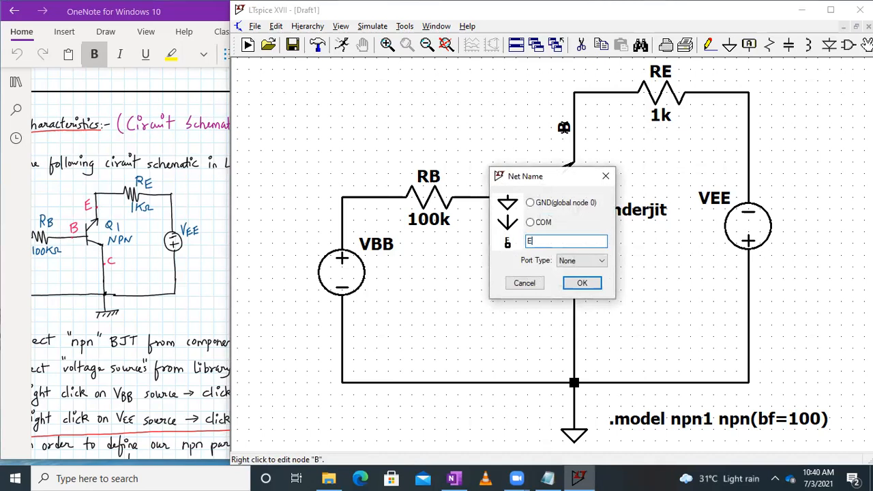
{"action": "key", "text": "Return"}
{"action": "right_click", "coordinate": [563, 286]}
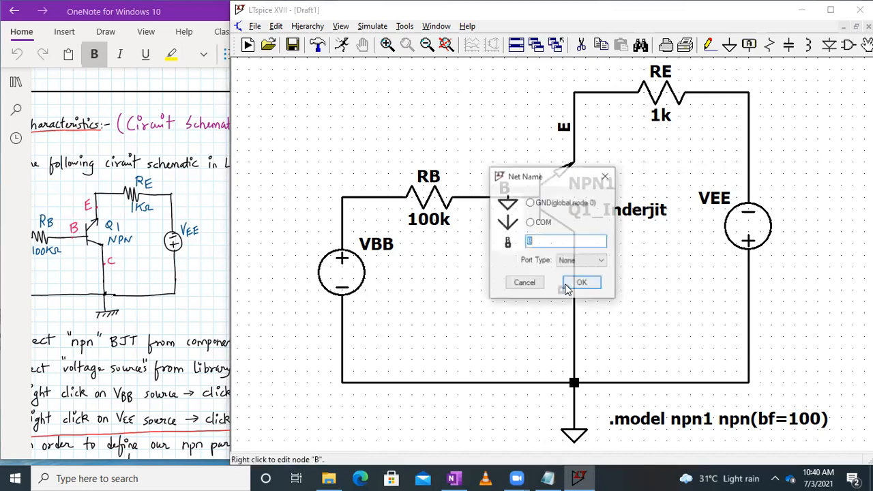
{"action": "type", "text": "C"}
{"action": "key", "text": "Return"}
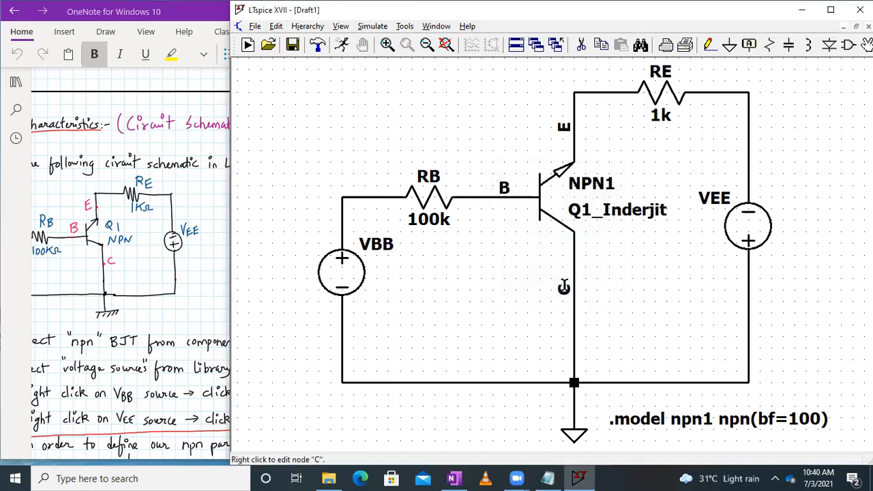
Widen the OneNote notes beside the schematic and go through them as far as the DC sweep settings
{"action": "scroll", "coordinate": [211, 179], "scroll_direction": "left", "scroll_amount": 3}
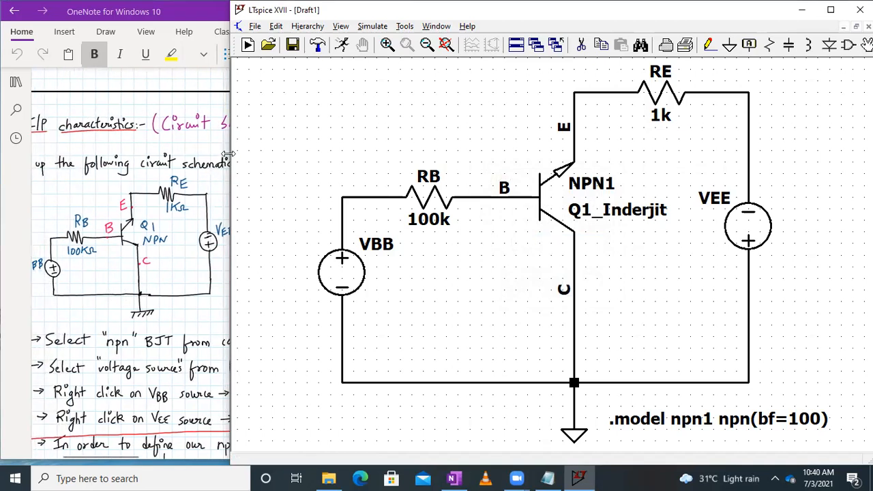
{"action": "left_click_drag", "start_coordinate": [229, 154], "coordinate": [386, 163]}
{"action": "scroll", "coordinate": [282, 201], "scroll_direction": "up", "scroll_amount": 3, "text": "ctrl"}
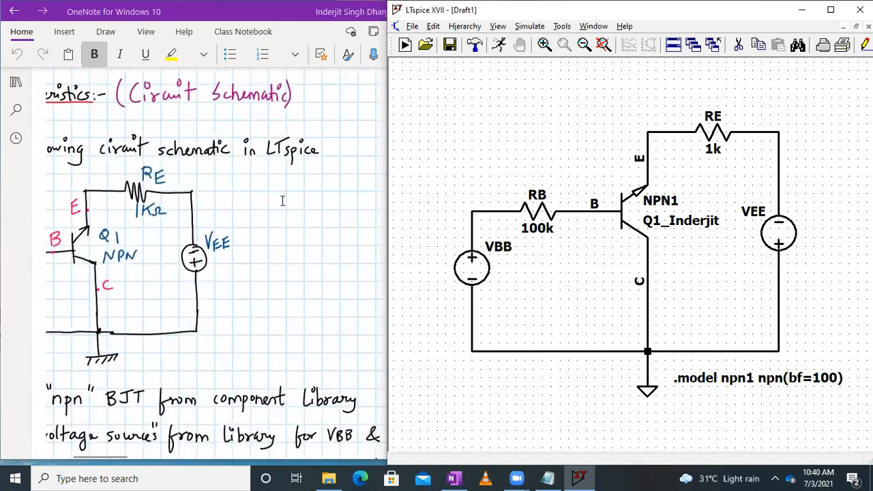
{"action": "scroll", "coordinate": [271, 236], "scroll_direction": "left", "scroll_amount": 3}
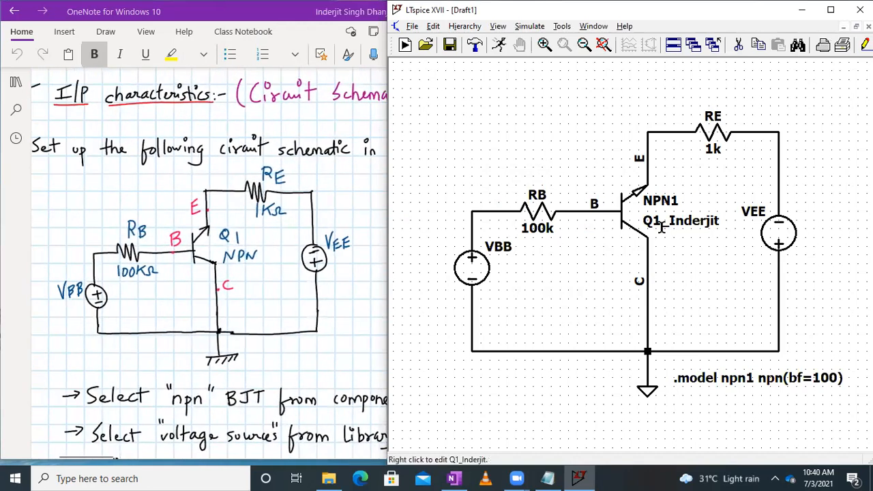
{"action": "scroll", "coordinate": [311, 258], "scroll_direction": "down", "scroll_amount": 8}
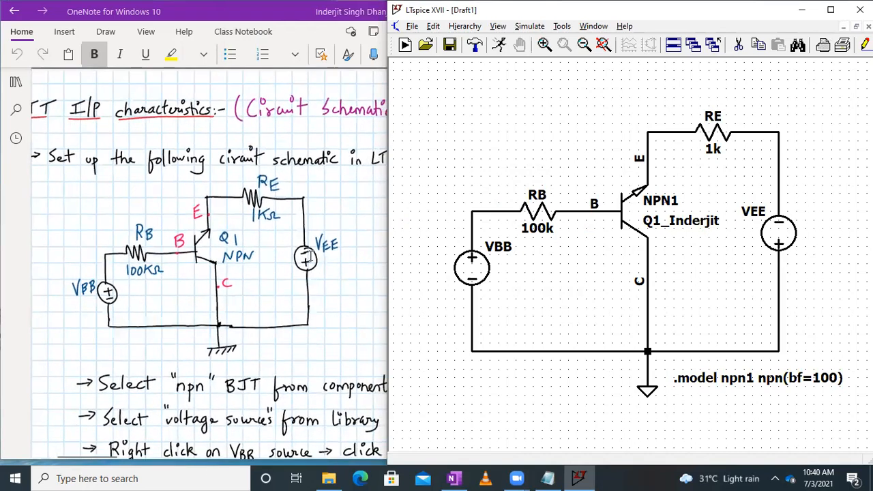
{"action": "scroll", "coordinate": [311, 256], "scroll_direction": "right", "scroll_amount": 10}
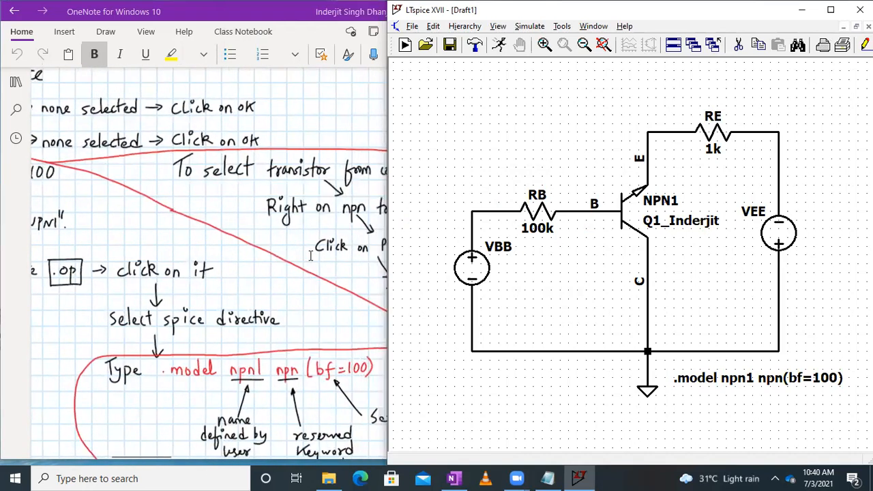
{"action": "scroll", "coordinate": [311, 256], "scroll_direction": "right", "scroll_amount": 5}
{"action": "scroll", "coordinate": [311, 256], "scroll_direction": "up", "scroll_amount": 4}
{"action": "scroll", "coordinate": [310, 256], "scroll_direction": "left", "scroll_amount": 1}
{"action": "scroll", "coordinate": [310, 256], "scroll_direction": "down", "scroll_amount": 2}
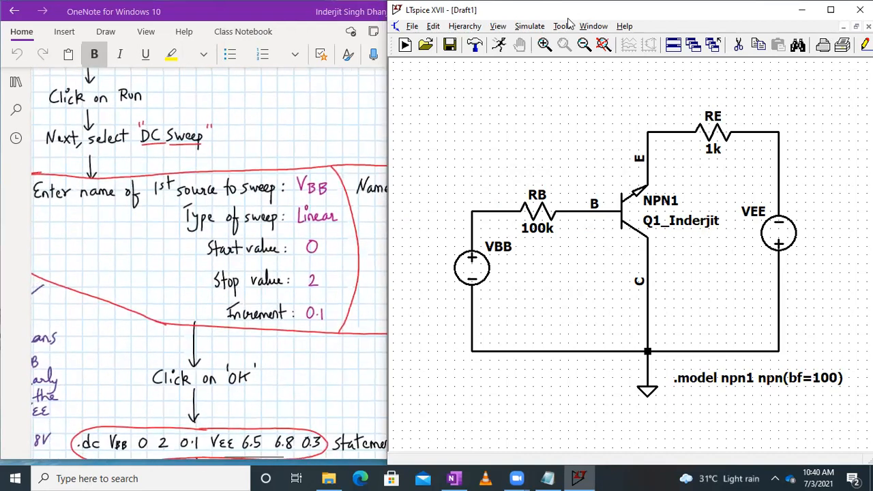
Set up a DC sweep simulation with VBB as the first source, linear type, start 0, stop 2 and increment 0.1
{"action": "left_click", "coordinate": [530, 26]}
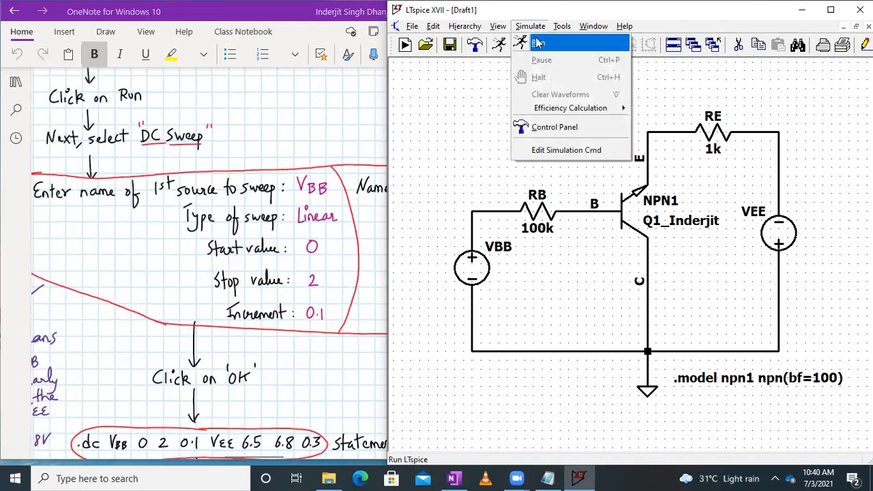
{"action": "left_click", "coordinate": [538, 43]}
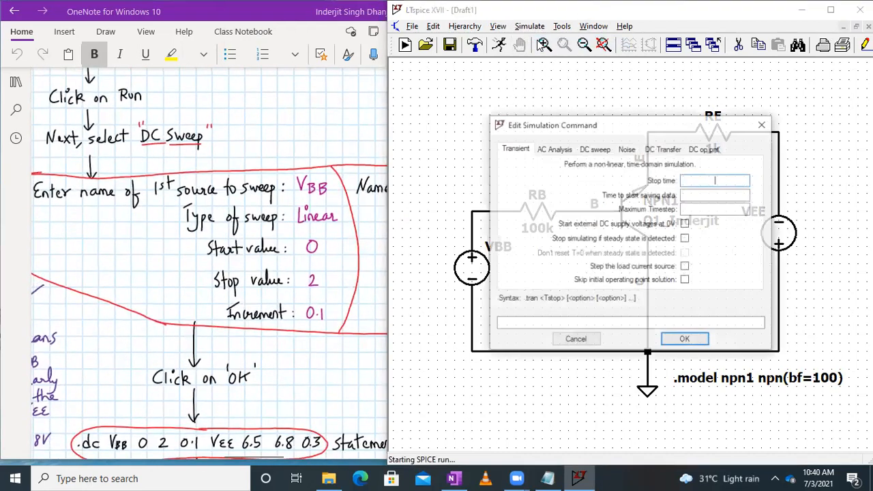
{"action": "left_click", "coordinate": [601, 150]}
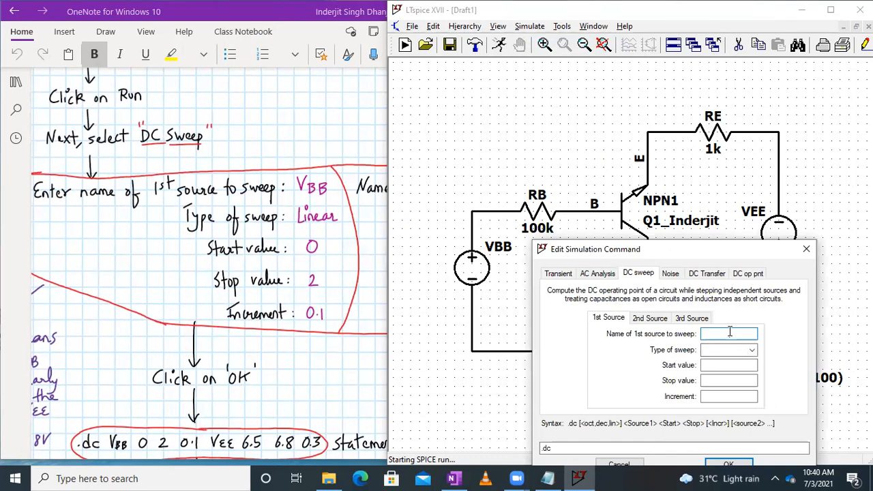
{"action": "type", "text": "VBB"}
{"action": "left_click", "coordinate": [754, 349]}
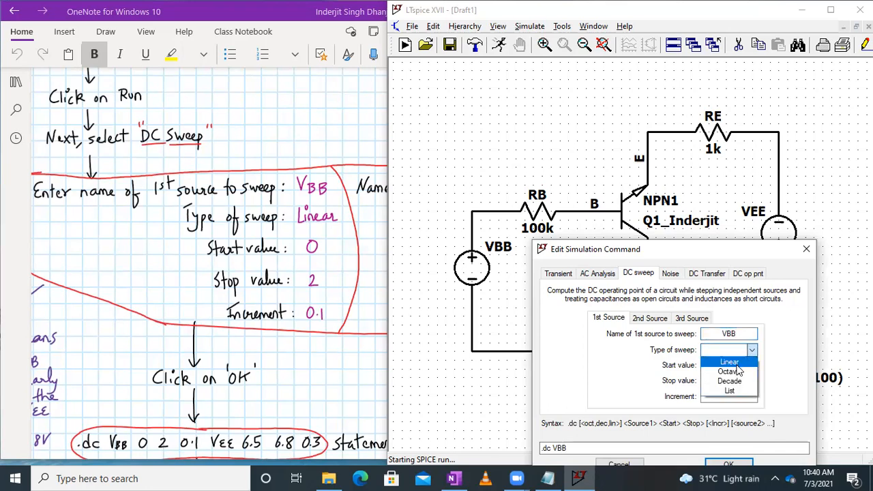
{"action": "left_click", "coordinate": [736, 364]}
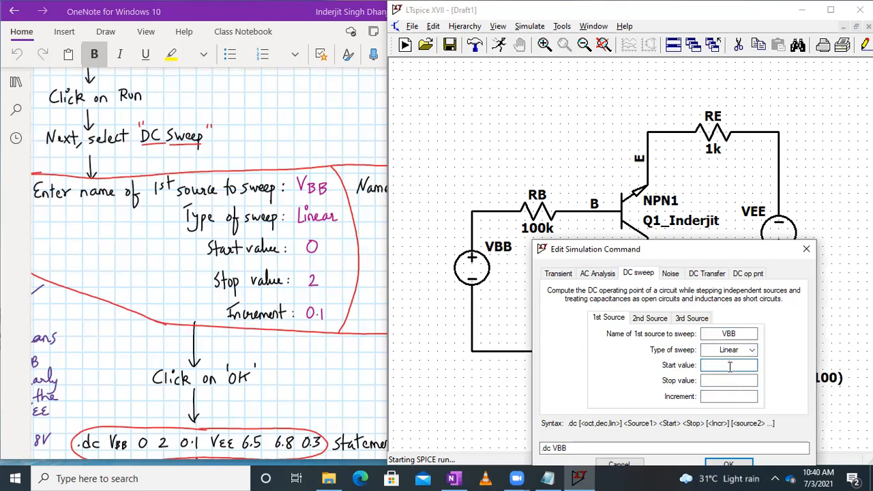
{"action": "type", "text": "0"}
{"action": "left_click", "coordinate": [756, 381]}
{"action": "type", "text": "2"}
{"action": "key", "text": "Tab"}
{"action": "type", "text": "0.1"}
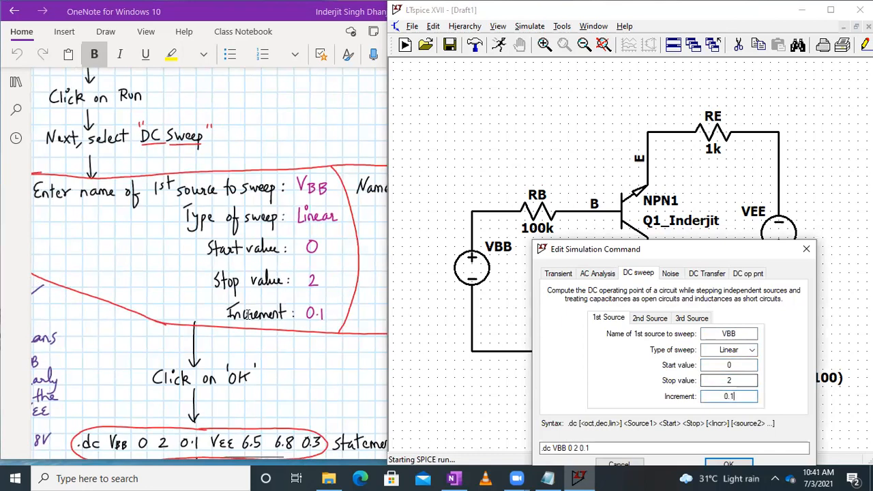
Add VEE as the second linear sweep source with start 6.5V, stop 6.8V and increment 0.3, and run the simulation
{"action": "scroll", "coordinate": [249, 314], "scroll_direction": "right", "scroll_amount": 5}
{"action": "scroll", "coordinate": [250, 314], "scroll_direction": "right", "scroll_amount": 2}
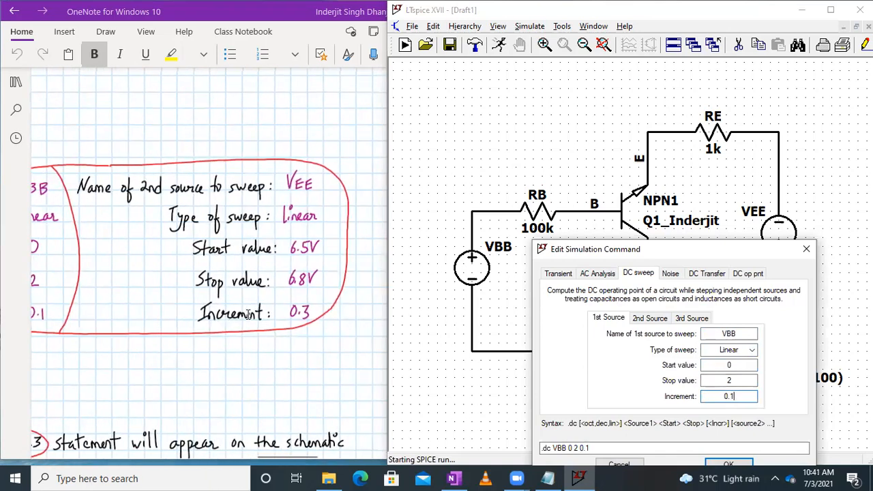
{"action": "left_click", "coordinate": [649, 319]}
{"action": "left_click", "coordinate": [728, 333]}
{"action": "type", "text": "VEE"}
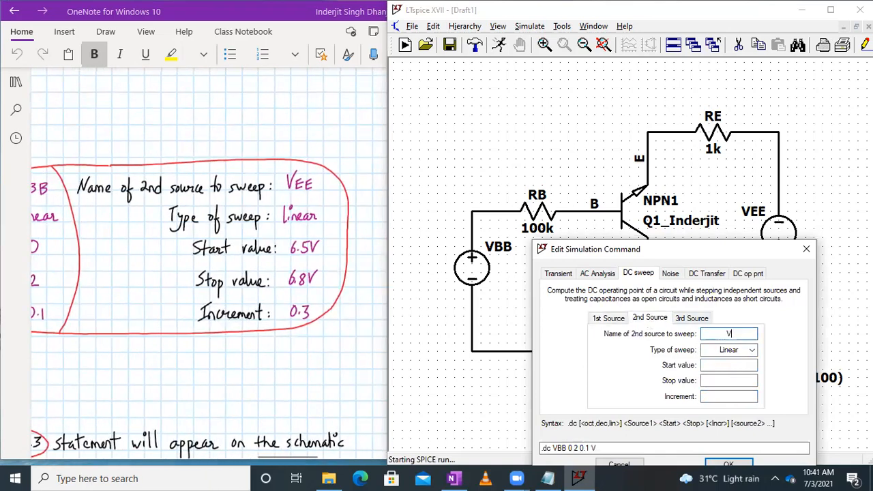
{"action": "left_click", "coordinate": [730, 367]}
{"action": "type", "text": "6.5"}
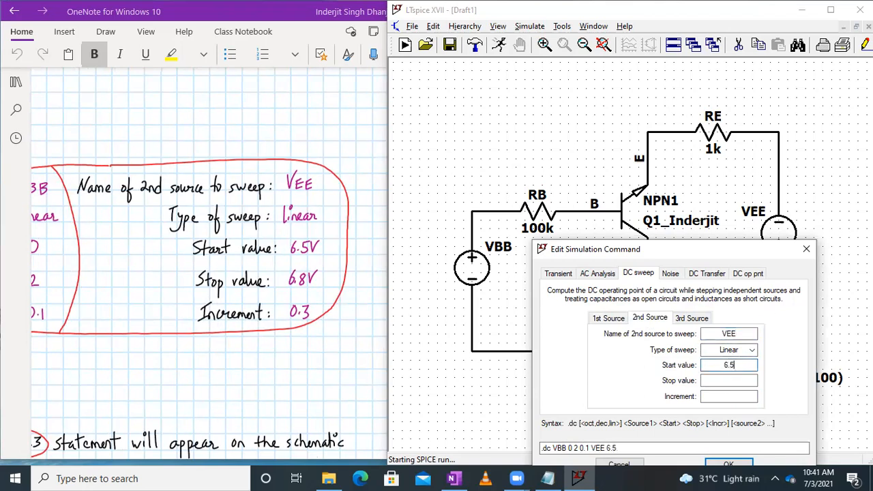
{"action": "type", "text": "V"}
{"action": "left_click", "coordinate": [729, 381]}
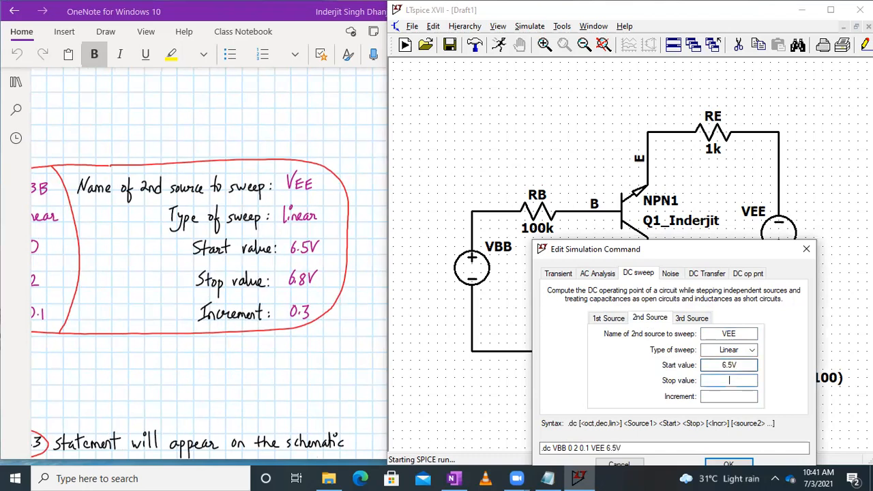
{"action": "type", "text": "6.8V 0.3"}
{"action": "key", "text": "Return"}
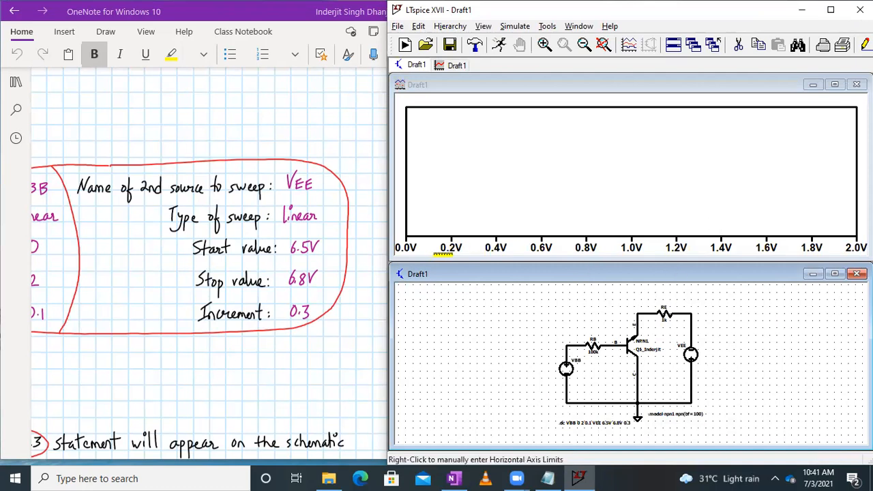
Maximize the schematic window and fit the whole circuit with its directives in view
{"action": "left_click", "coordinate": [835, 273]}
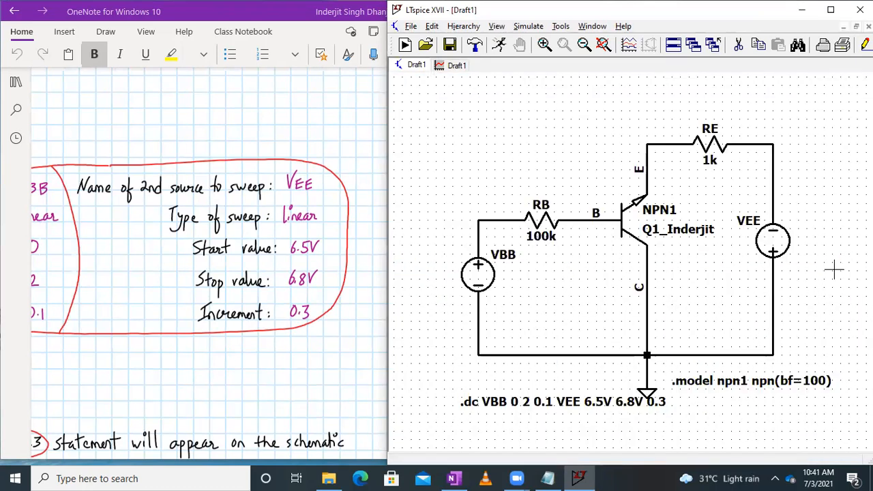
{"action": "left_click", "coordinate": [603, 44]}
{"action": "left_click_drag", "start_coordinate": [555, 413], "coordinate": [573, 375]}
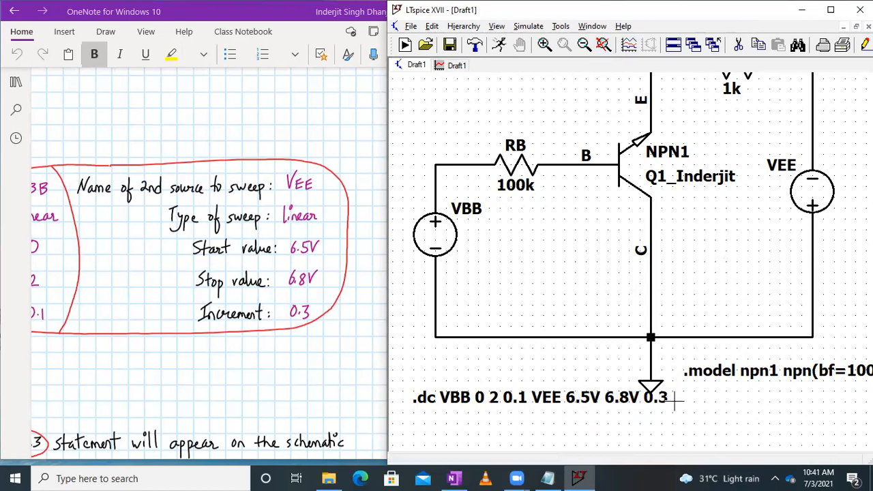
{"action": "left_click", "coordinate": [604, 44]}
Find the section on the characteristics IB vs VCB in the OneNote notes
{"action": "scroll", "coordinate": [271, 153], "scroll_direction": "right", "scroll_amount": 1}
{"action": "scroll", "coordinate": [272, 153], "scroll_direction": "down", "scroll_amount": 3}
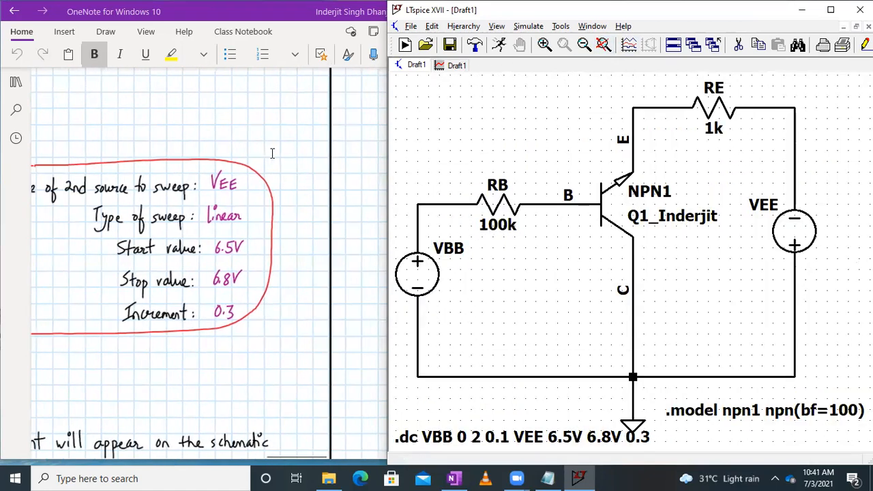
{"action": "scroll", "coordinate": [272, 153], "scroll_direction": "down", "scroll_amount": 10}
{"action": "scroll", "coordinate": [217, 158], "scroll_direction": "up", "scroll_amount": 5}
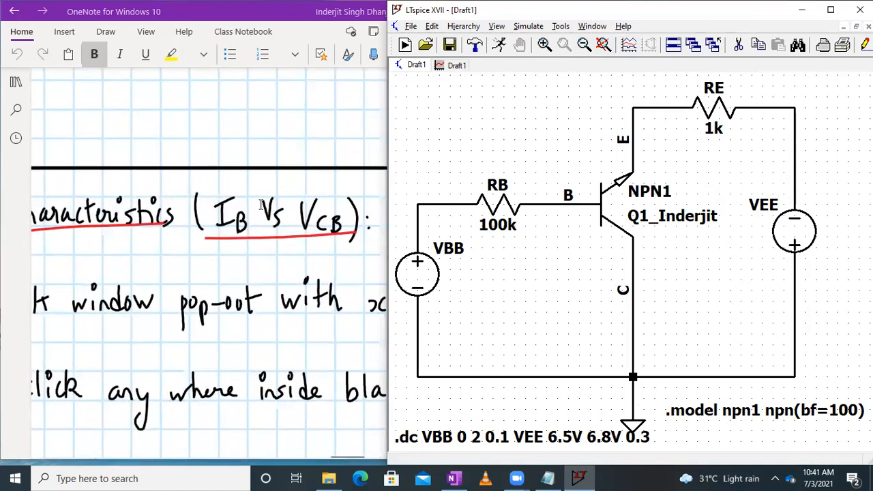
Place the comment text "VCB = VC - VB = -VB" on the schematic above resistor RB
{"action": "scroll", "coordinate": [261, 205], "scroll_direction": "right", "scroll_amount": 1}
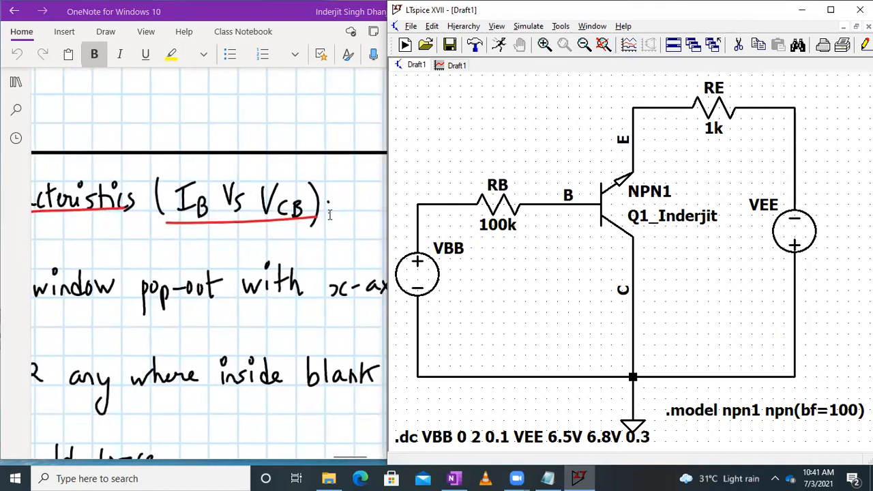
{"action": "right_click", "coordinate": [433, 125]}
{"action": "mouse_move", "coordinate": [515, 210]}
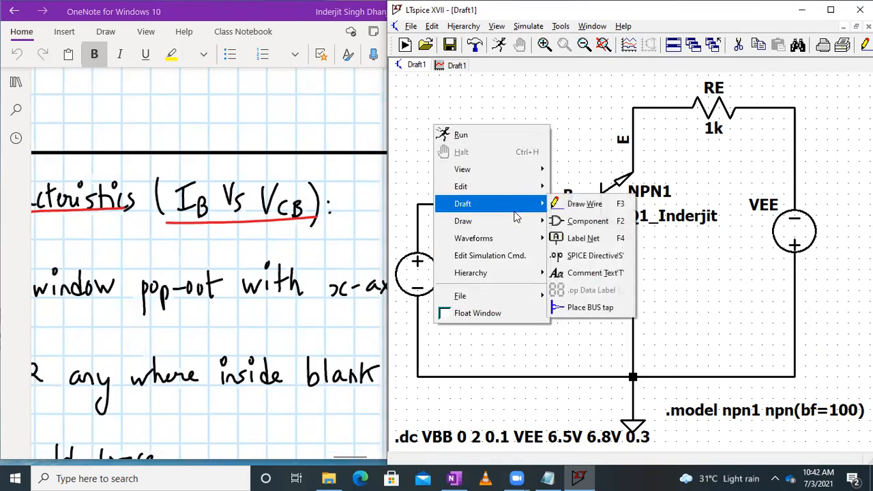
{"action": "left_click", "coordinate": [580, 273]}
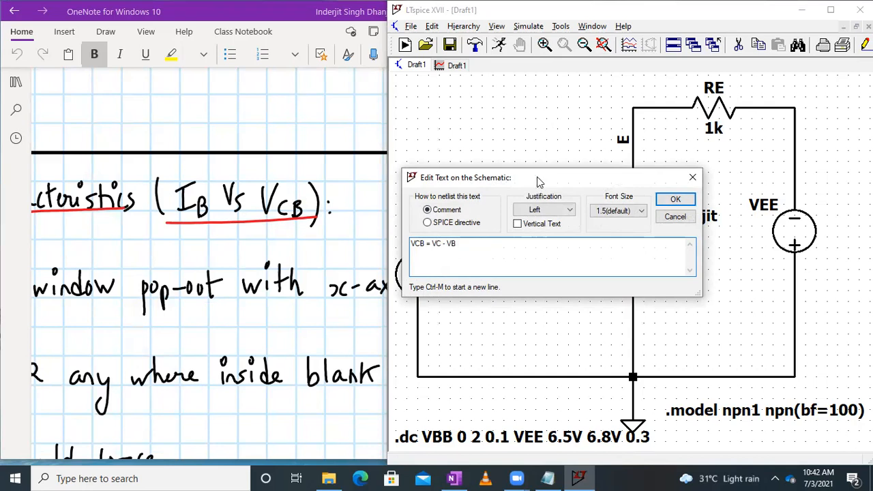
{"action": "left_click_drag", "start_coordinate": [538, 181], "coordinate": [540, 144]}
{"action": "type", "text": "= -VB"}
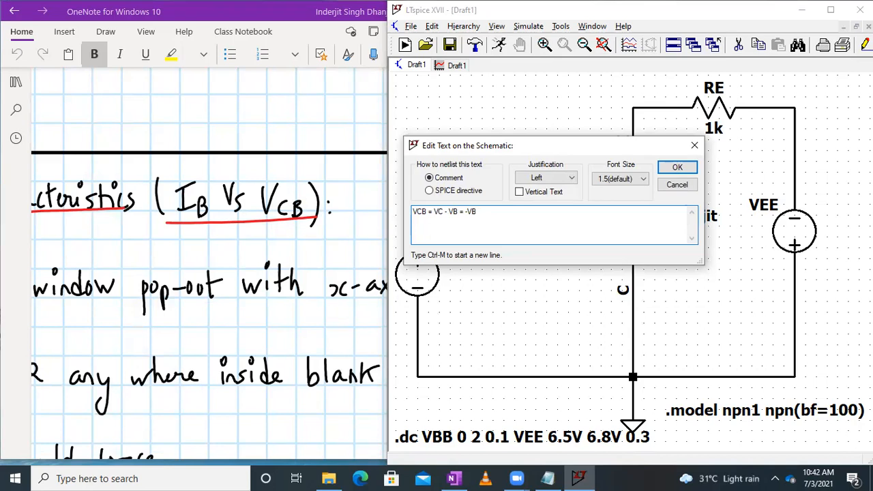
{"action": "left_click", "coordinate": [676, 167]}
{"action": "left_click", "coordinate": [430, 135]}
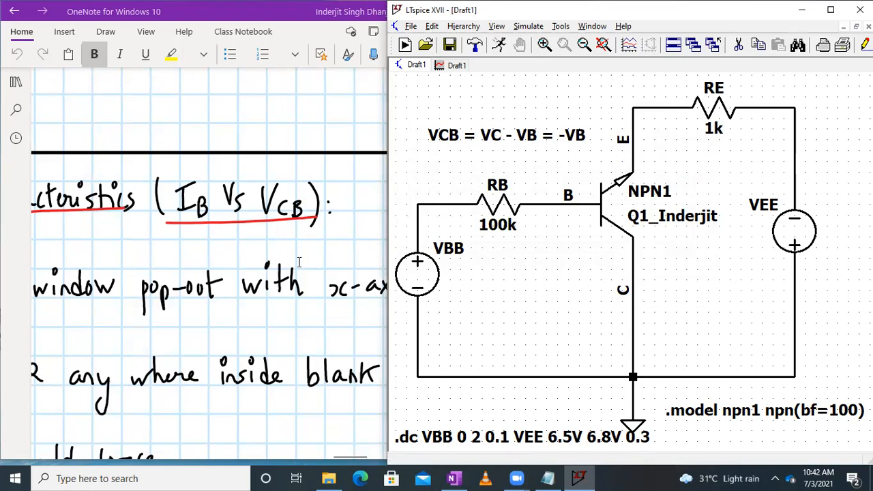
Find the plotting instructions for the input characteristics in the OneNote notes and run the DC sweep in LTspice
{"action": "scroll", "coordinate": [299, 261], "scroll_direction": "down", "scroll_amount": 2}
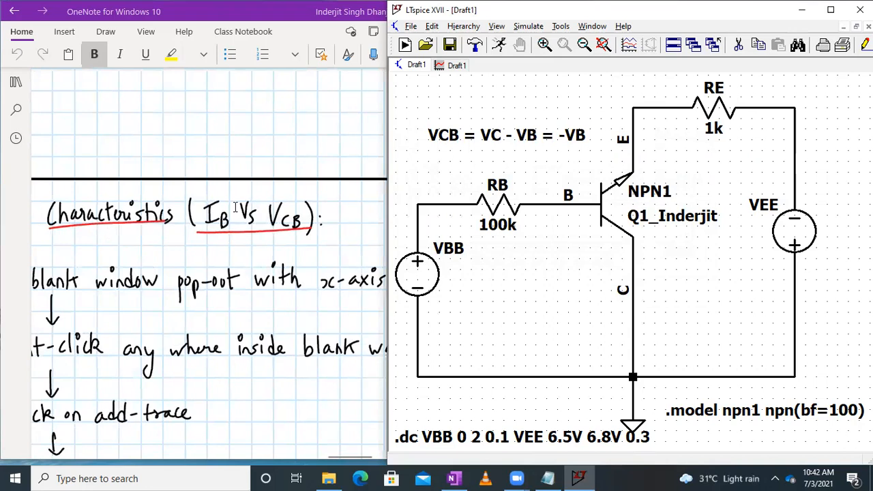
{"action": "scroll", "coordinate": [296, 277], "scroll_direction": "down", "scroll_amount": 3}
{"action": "scroll", "coordinate": [296, 277], "scroll_direction": "left", "scroll_amount": 1}
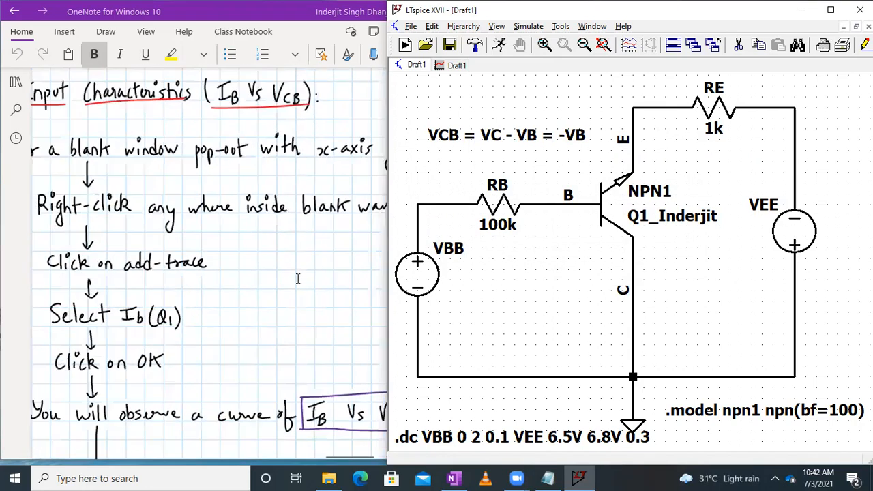
{"action": "scroll", "coordinate": [201, 347], "scroll_direction": "down", "scroll_amount": 1}
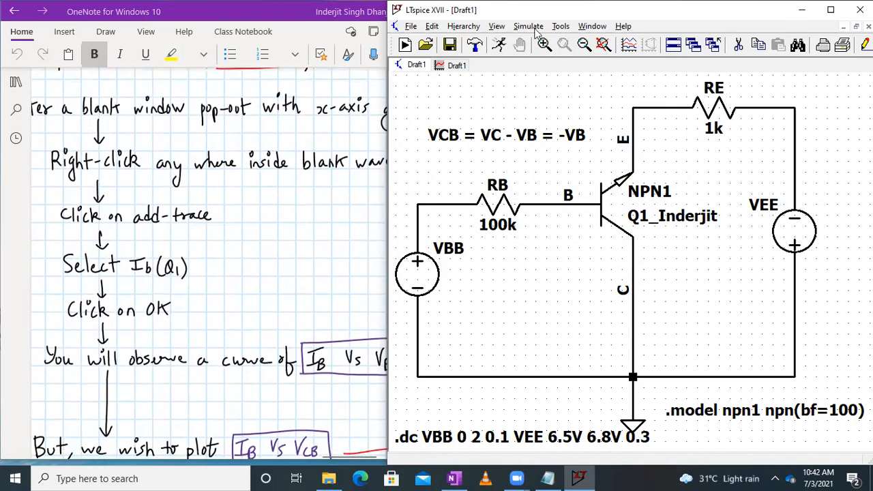
{"action": "left_click", "coordinate": [530, 27]}
{"action": "left_click", "coordinate": [537, 43]}
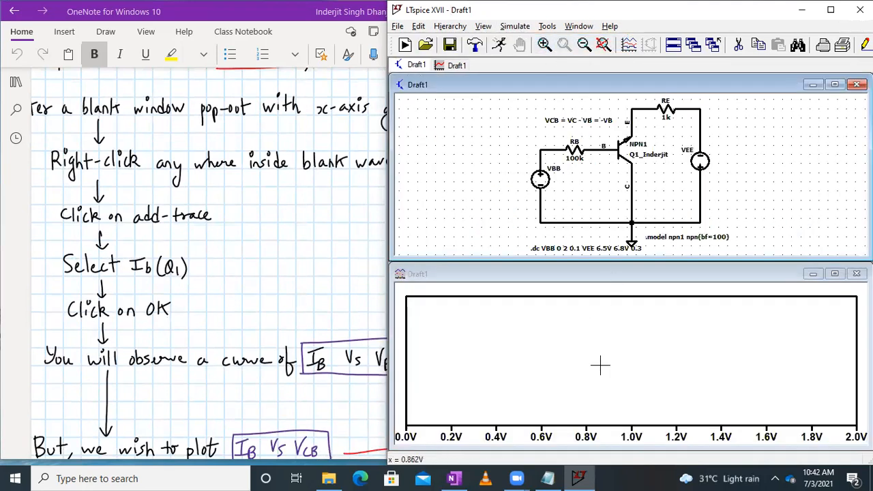
Add the base current trace Ib of transistor Q1 to the empty plot
{"action": "right_click", "coordinate": [600, 365]}
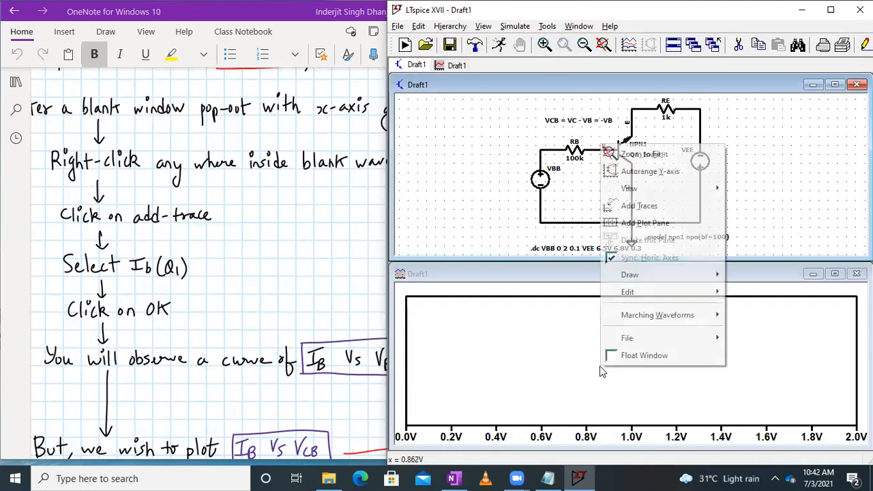
{"action": "left_click", "coordinate": [647, 207]}
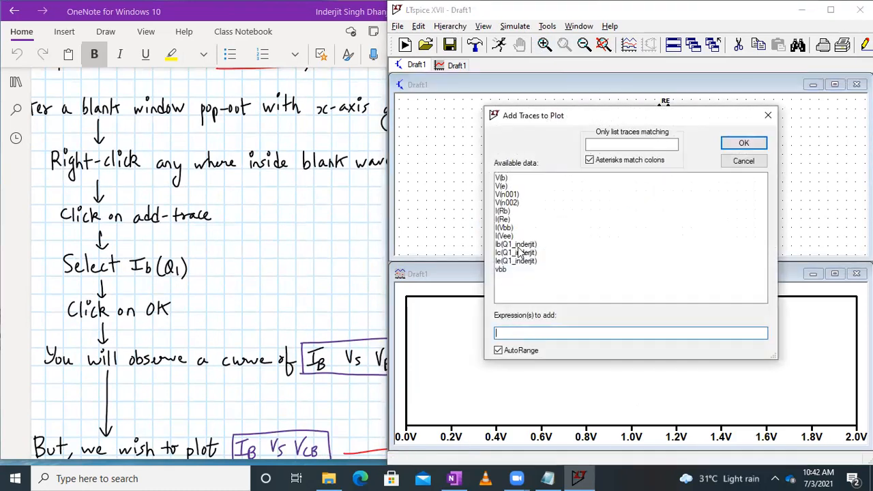
{"action": "left_click", "coordinate": [524, 245]}
{"action": "left_click", "coordinate": [734, 143]}
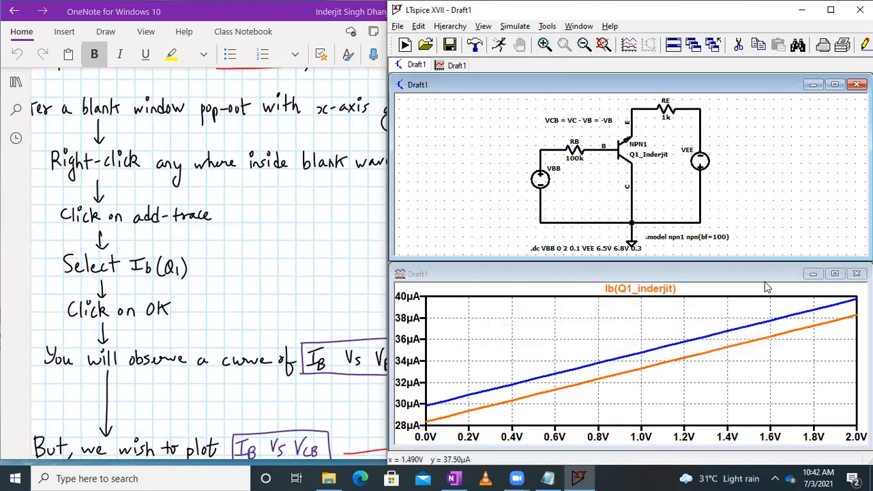
Examine the notes on the IB vs VBB curve and on changing the plot's horizontal axis quantity
{"action": "scroll", "coordinate": [267, 258], "scroll_direction": "down", "scroll_amount": 4}
{"action": "scroll", "coordinate": [267, 258], "scroll_direction": "right", "scroll_amount": 4}
{"action": "scroll", "coordinate": [266, 258], "scroll_direction": "right", "scroll_amount": 4}
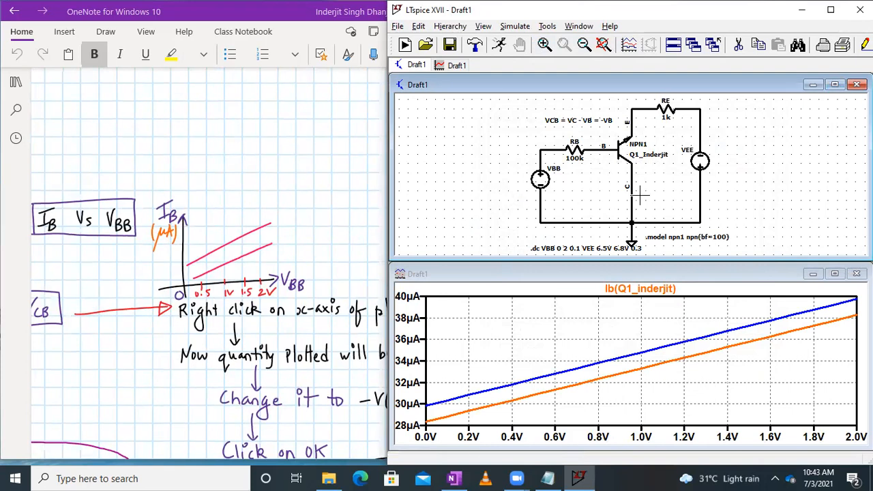
{"action": "scroll", "coordinate": [640, 195], "scroll_direction": "up", "scroll_amount": 1}
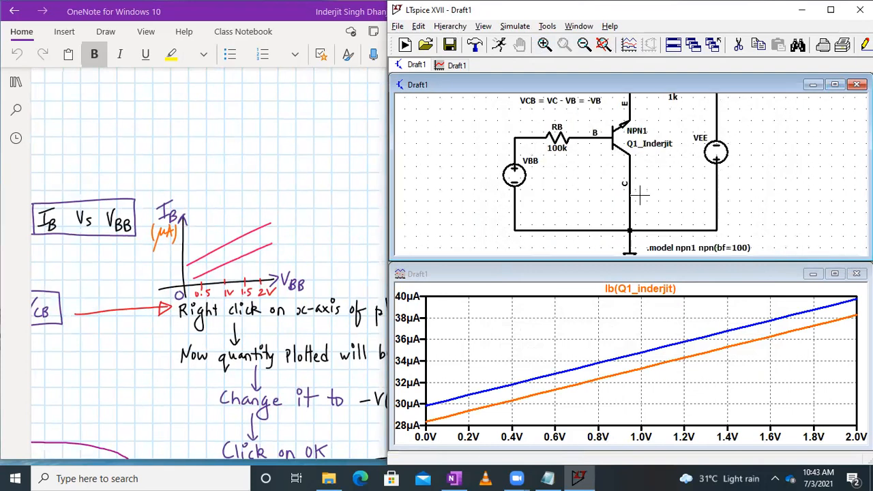
{"action": "left_click", "coordinate": [604, 45]}
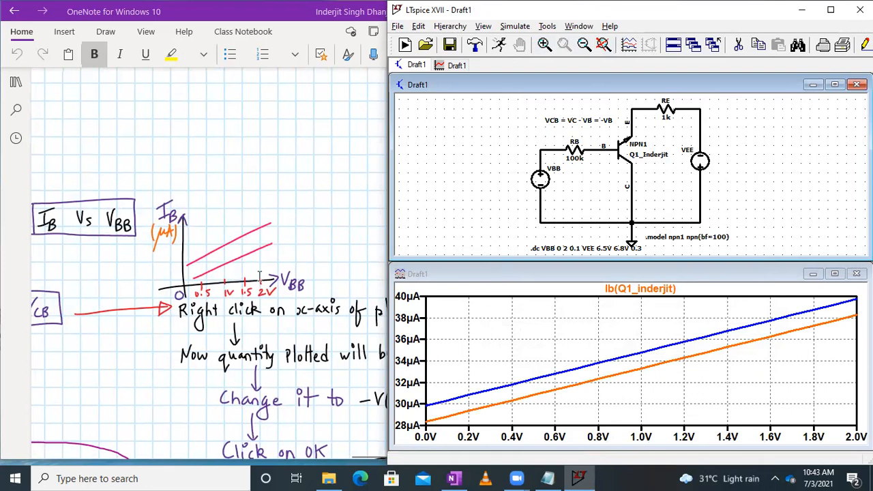
{"action": "scroll", "coordinate": [304, 310], "scroll_direction": "down", "scroll_amount": 4}
{"action": "scroll", "coordinate": [305, 310], "scroll_direction": "right", "scroll_amount": 2}
{"action": "scroll", "coordinate": [304, 311], "scroll_direction": "right", "scroll_amount": 1}
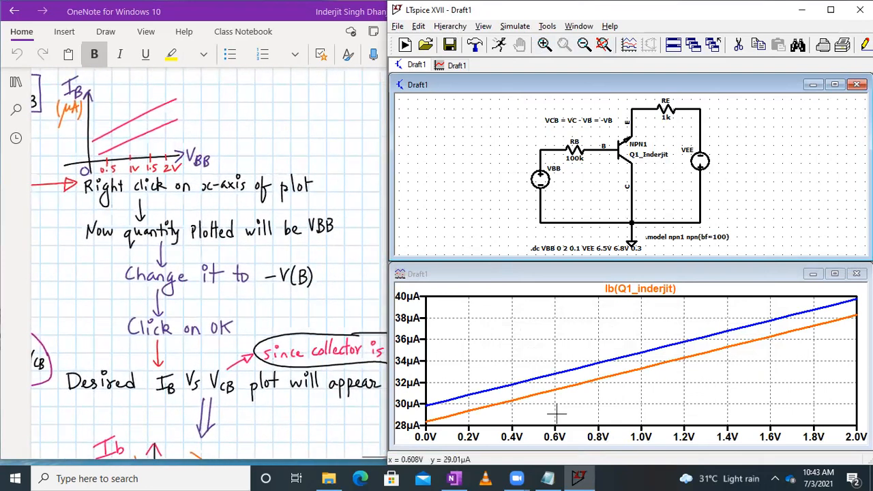
Maximize the waveform plot and change its horizontal axis quantity to -V(B)
{"action": "left_click", "coordinate": [835, 84]}
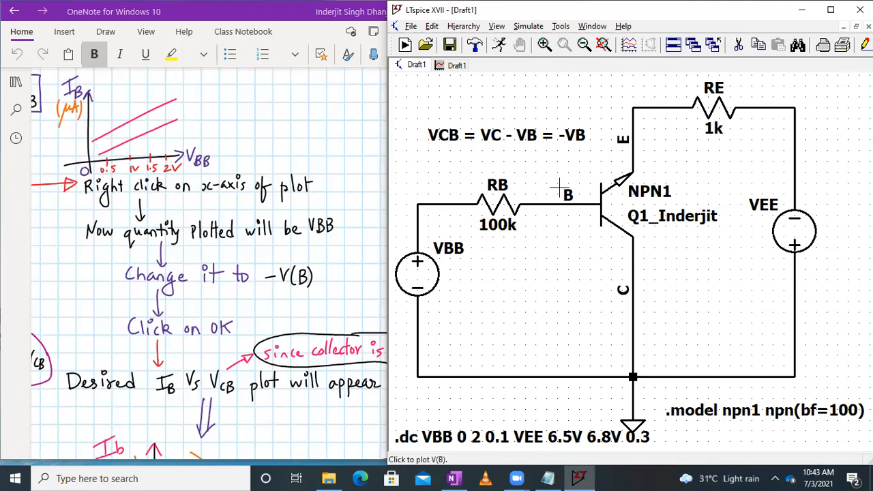
{"action": "left_click", "coordinate": [456, 65]}
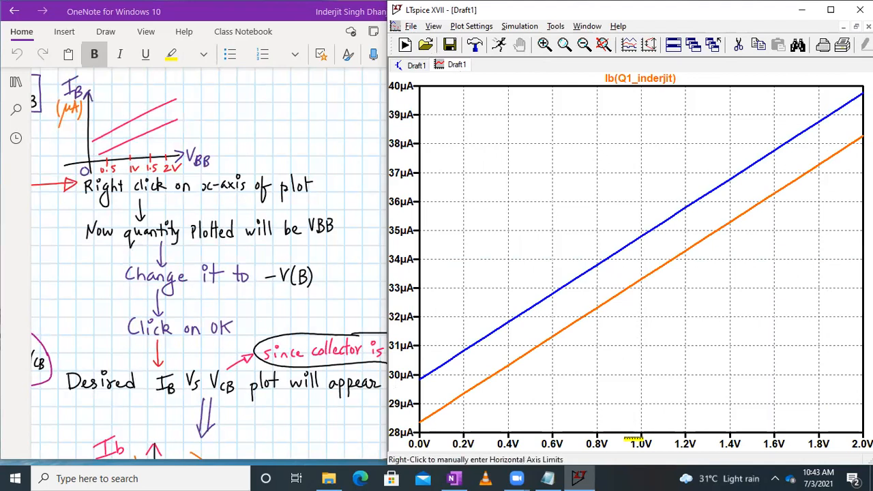
{"action": "right_click", "coordinate": [633, 439]}
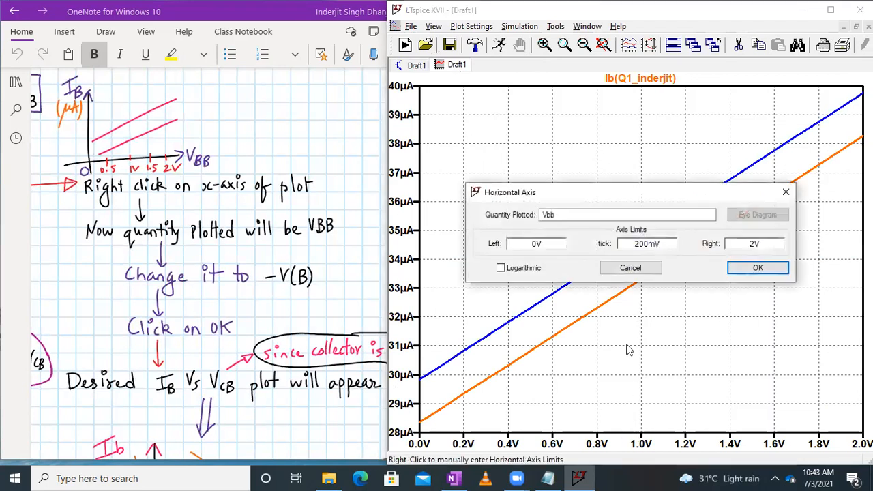
{"action": "left_click", "coordinate": [576, 215]}
{"action": "key", "text": "BackSpace"}
{"action": "key", "text": "BackSpace"}
{"action": "key", "text": "BackSpace"}
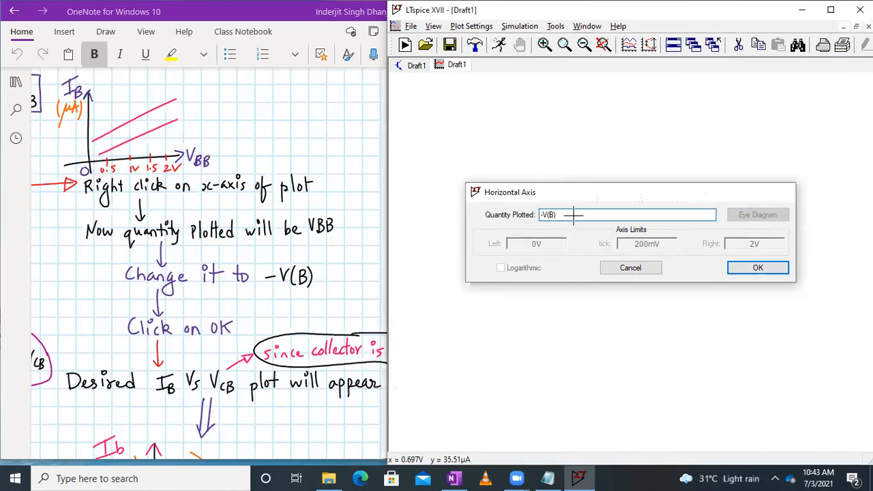
{"action": "key", "text": "Return"}
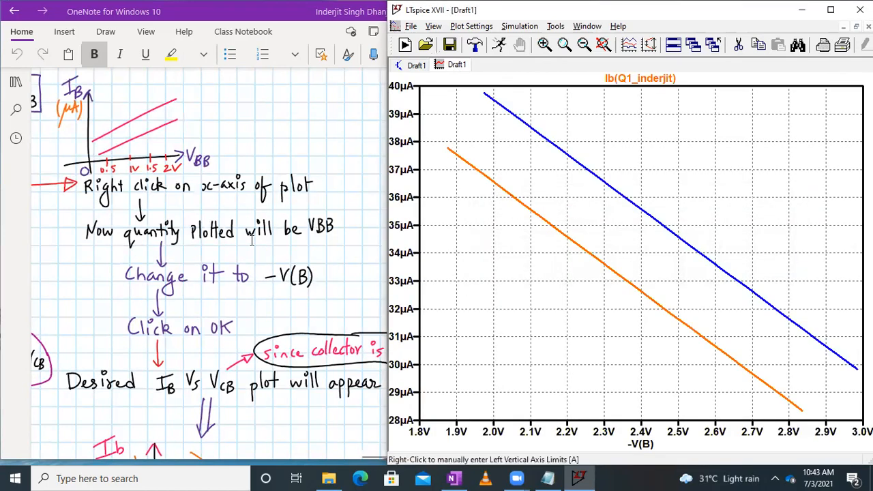
Compare the base current plot against -V(B) with the IB vs VCB curve sketched in the notes
{"action": "scroll", "coordinate": [249, 246], "scroll_direction": "down", "scroll_amount": 3}
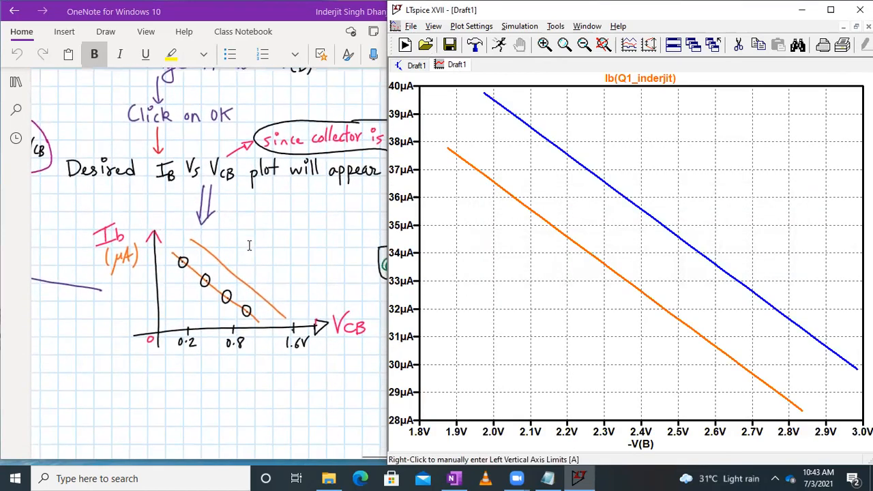
{"action": "scroll", "coordinate": [259, 269], "scroll_direction": "down", "scroll_amount": 1}
{"action": "scroll", "coordinate": [259, 270], "scroll_direction": "right", "scroll_amount": 1}
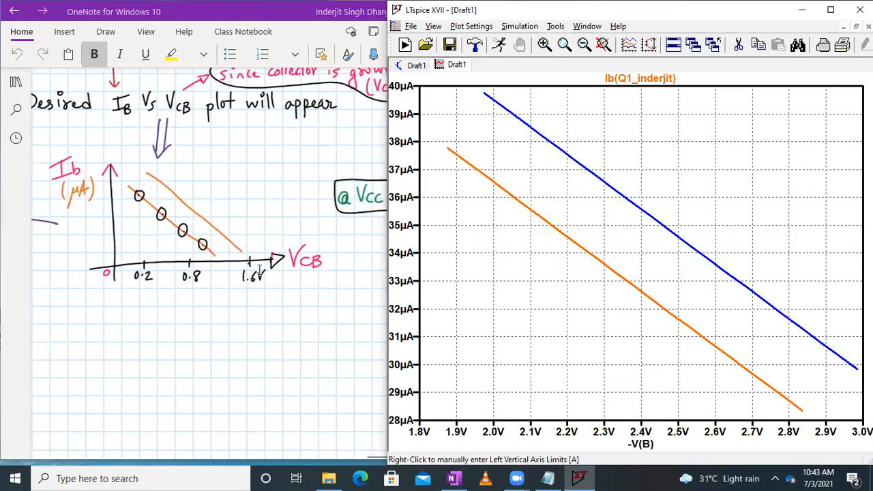
{"action": "scroll", "coordinate": [259, 270], "scroll_direction": "up", "scroll_amount": 2}
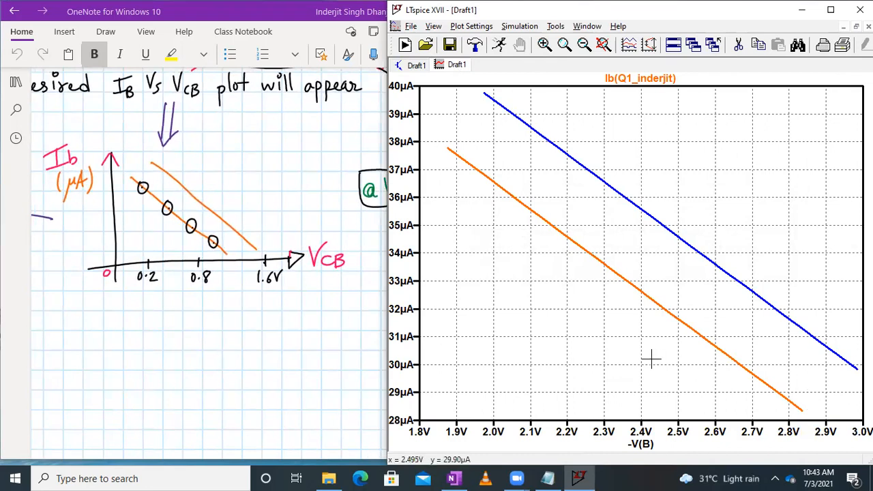
{"action": "scroll", "coordinate": [187, 256], "scroll_direction": "right", "scroll_amount": 3}
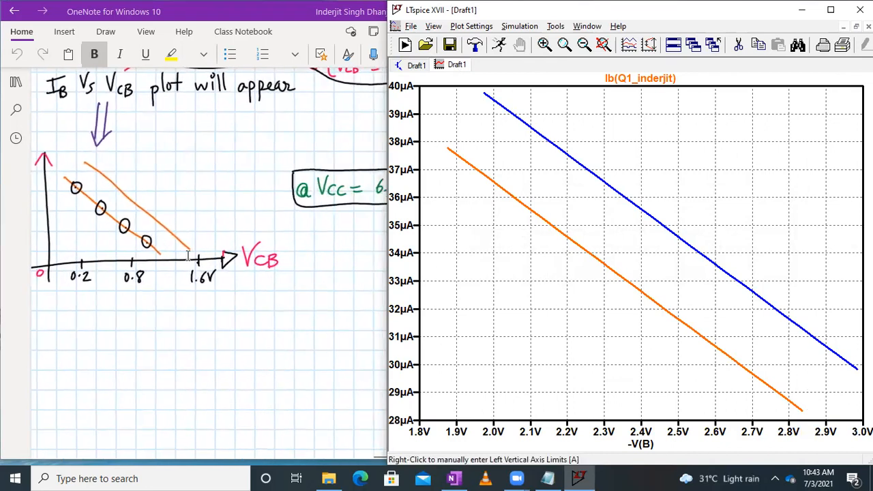
{"action": "scroll", "coordinate": [188, 255], "scroll_direction": "left", "scroll_amount": 3}
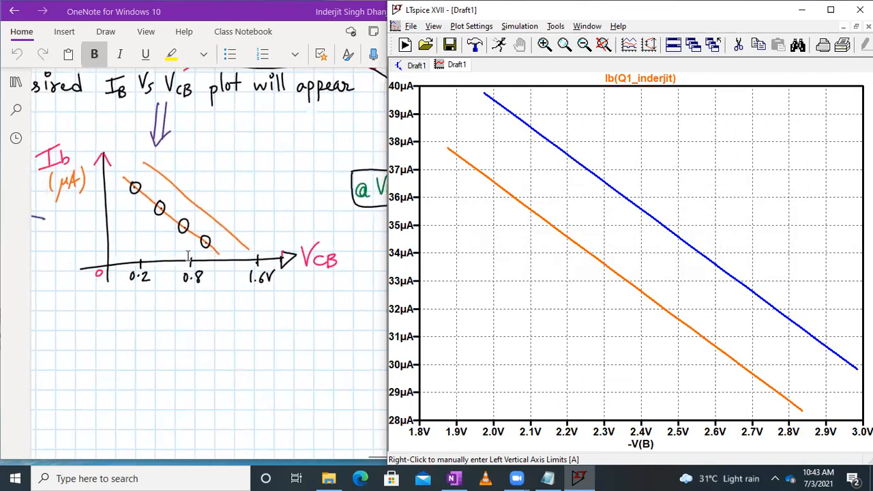
View the schematic and the plot in the full-screen LTspice window, and restore the window beside the notes at full height
{"action": "left_click", "coordinate": [421, 67]}
{"action": "left_click", "coordinate": [832, 11]}
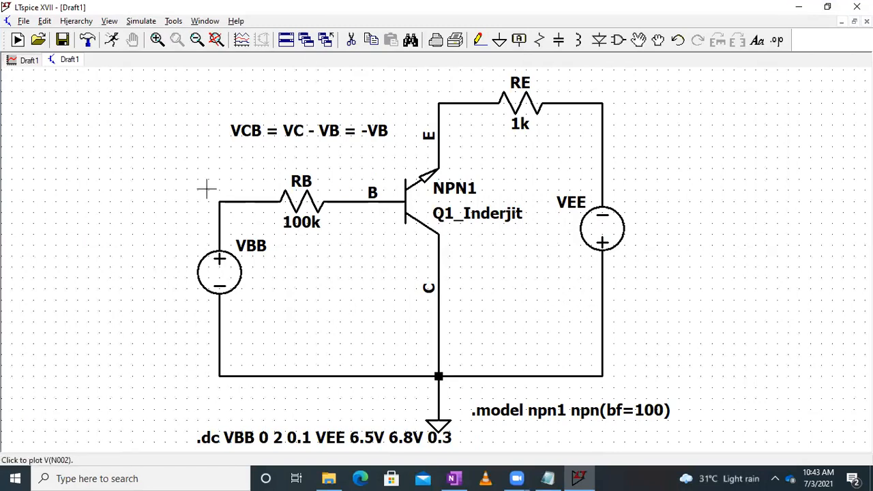
{"action": "left_click", "coordinate": [28, 61]}
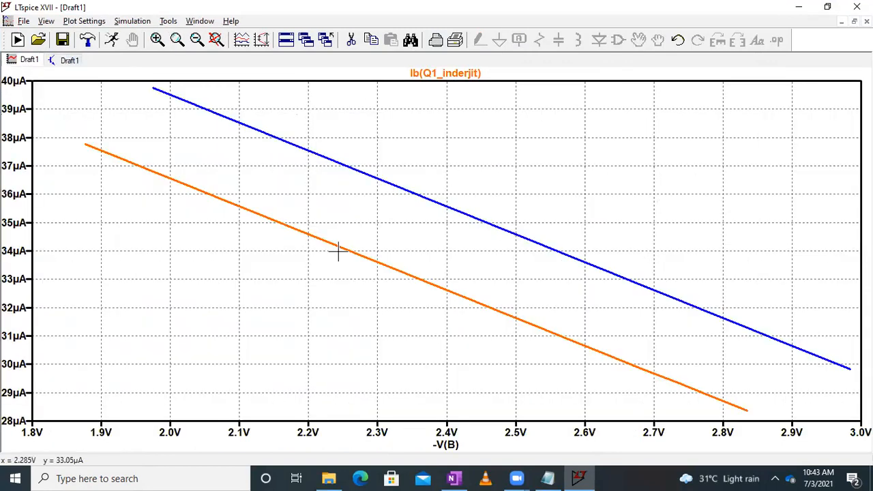
{"action": "left_click", "coordinate": [828, 6]}
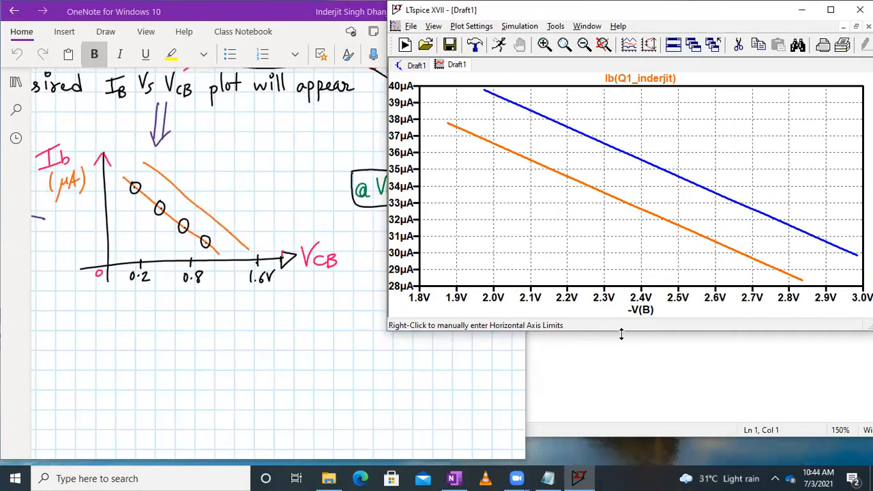
{"action": "left_click_drag", "start_coordinate": [621, 334], "coordinate": [622, 466]}
Examine the VCB and IB observation tables in the notes and return to the schematic in LTspice
{"action": "scroll", "coordinate": [98, 327], "scroll_direction": "up", "scroll_amount": 3}
{"action": "scroll", "coordinate": [98, 328], "scroll_direction": "left", "scroll_amount": 4}
{"action": "scroll", "coordinate": [86, 318], "scroll_direction": "left", "scroll_amount": 3}
{"action": "scroll", "coordinate": [106, 315], "scroll_direction": "up", "scroll_amount": 4}
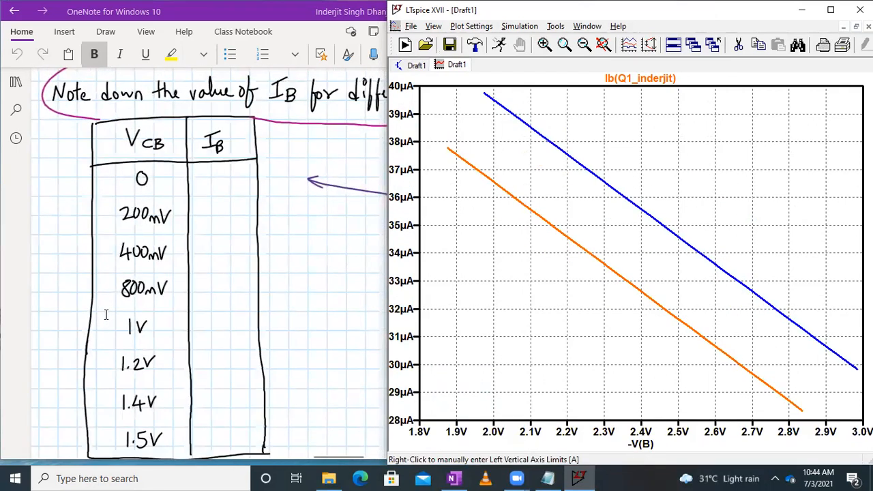
{"action": "scroll", "coordinate": [106, 315], "scroll_direction": "down", "scroll_amount": 2}
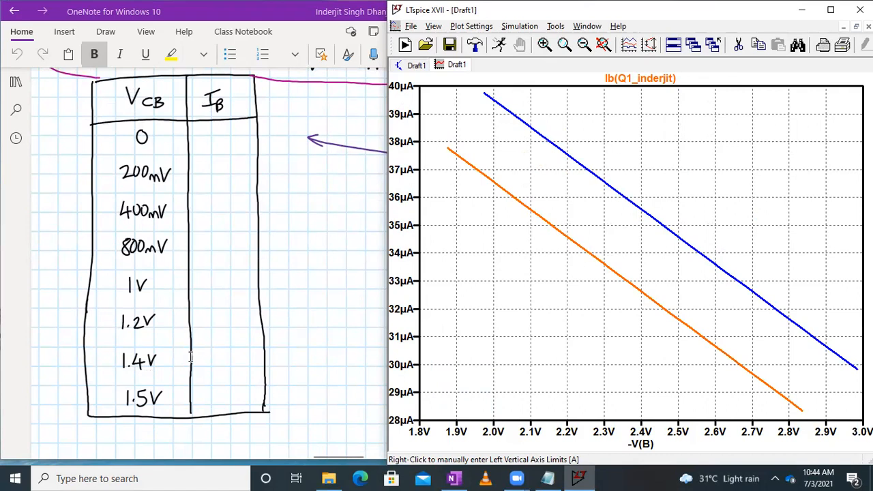
{"action": "scroll", "coordinate": [257, 291], "scroll_direction": "down", "scroll_amount": 8}
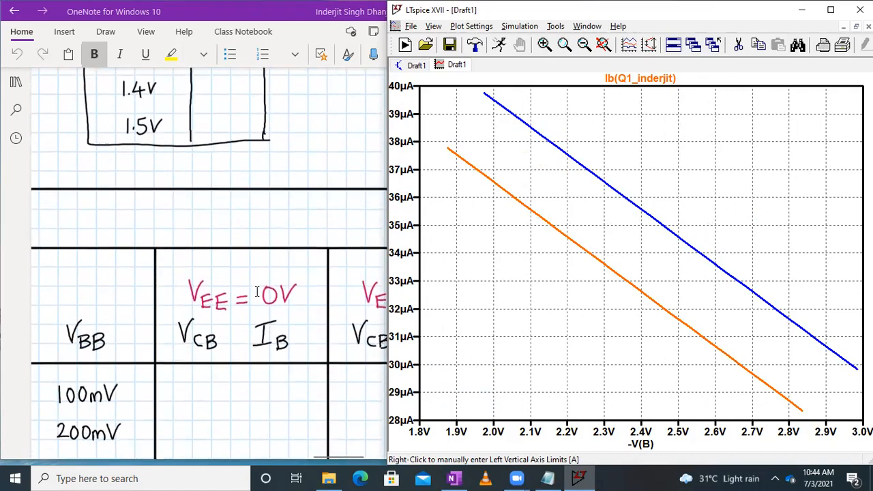
{"action": "scroll", "coordinate": [257, 292], "scroll_direction": "down", "scroll_amount": 2, "text": "ctrl"}
{"action": "scroll", "coordinate": [257, 291], "scroll_direction": "down", "scroll_amount": 6}
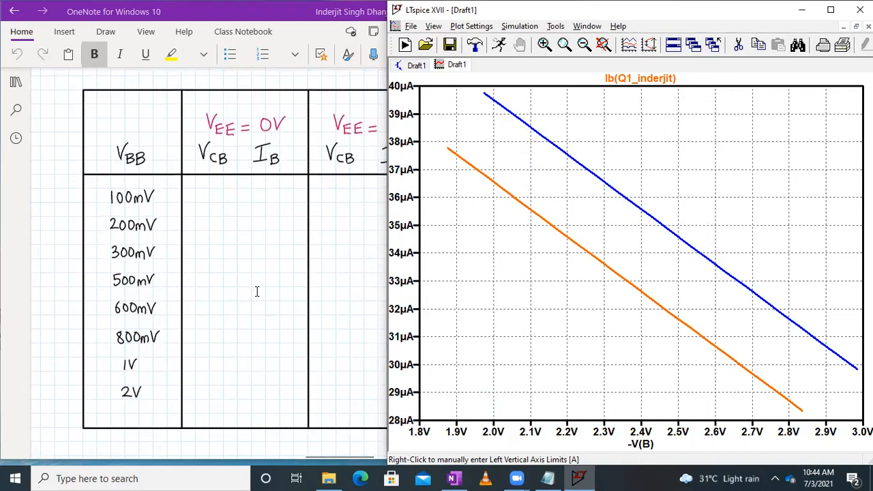
{"action": "scroll", "coordinate": [257, 291], "scroll_direction": "up", "scroll_amount": 1}
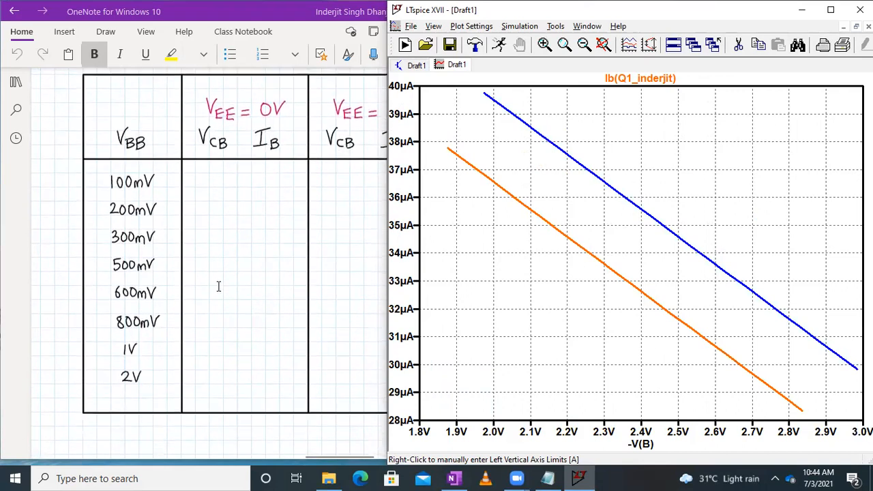
{"action": "scroll", "coordinate": [219, 286], "scroll_direction": "up", "scroll_amount": 1, "text": "ctrl"}
{"action": "left_click", "coordinate": [417, 65]}
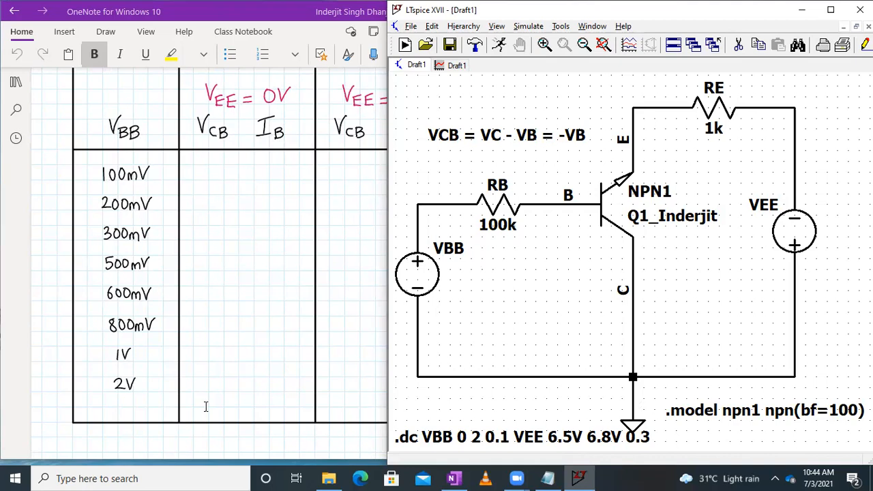
Close the previous waveform plot so that only the schematic stays open
{"action": "left_click", "coordinate": [457, 66]}
{"action": "right_click", "coordinate": [455, 65]}
{"action": "left_click", "coordinate": [476, 96]}
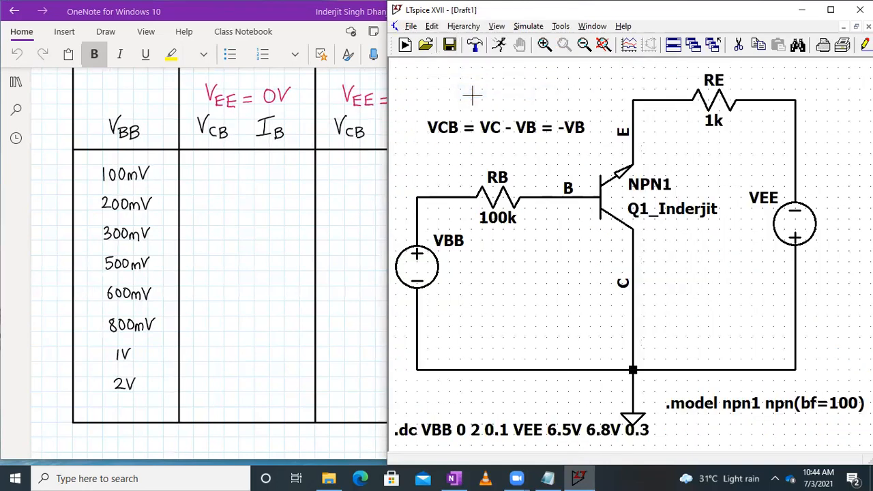
Remove the second source VEE from the DC sweep command so it reads .dc VBB 0 2 0.1
{"action": "right_click", "coordinate": [535, 429]}
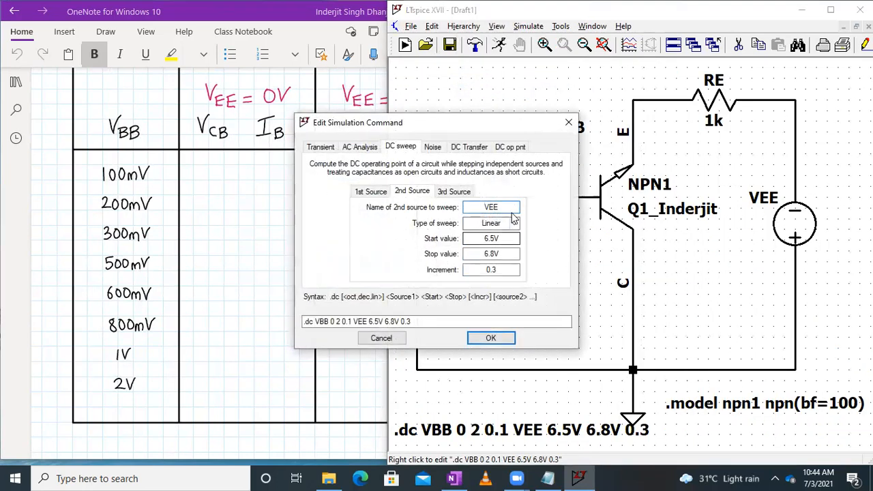
{"action": "key", "text": "BackSpace"}
{"action": "key", "text": "BackSpace"}
{"action": "key", "text": "BackSpace"}
{"action": "key", "text": "Return"}
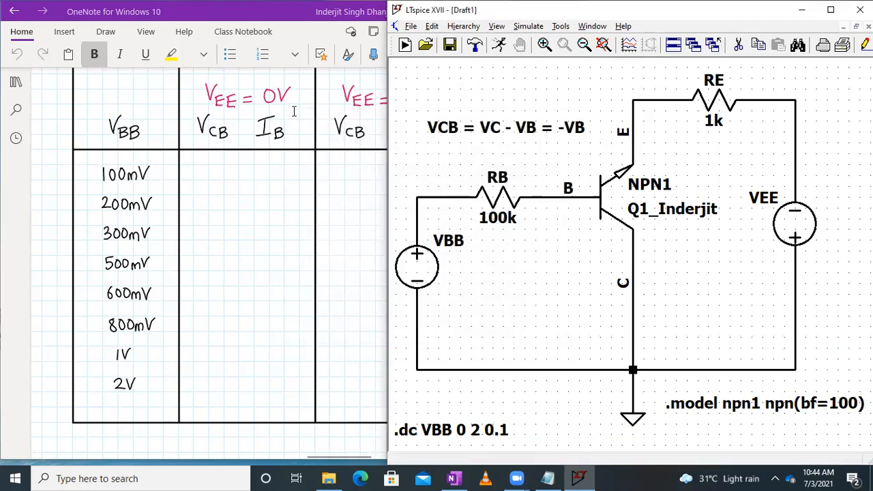
Set the DC value of voltage source VEE to 0V
{"action": "right_click", "coordinate": [792, 223]}
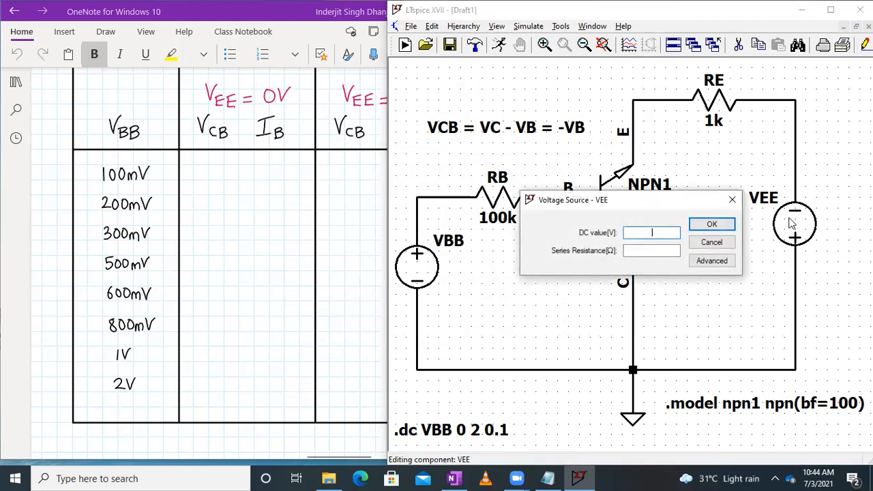
{"action": "type", "text": "0V"}
{"action": "key", "text": "Return"}
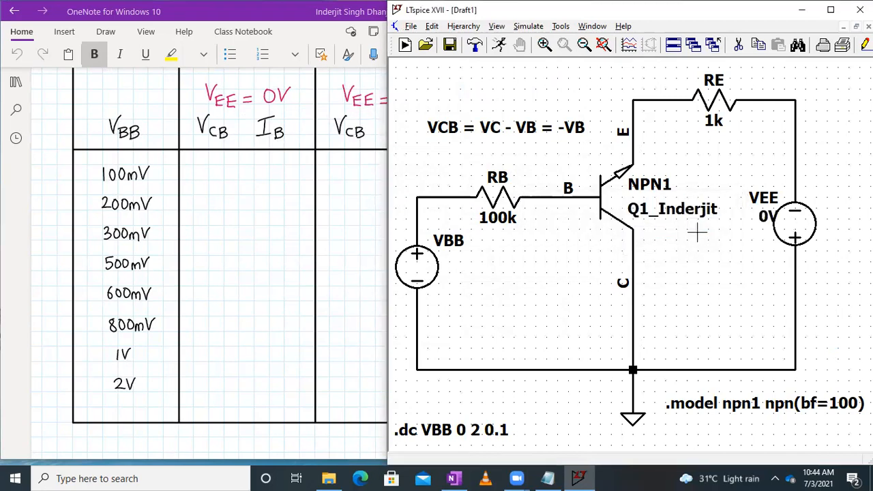
Move the VEE source's value label clear of its symbol, and restore the LTspice window beside the notes at full height
{"action": "left_click", "coordinate": [831, 9]}
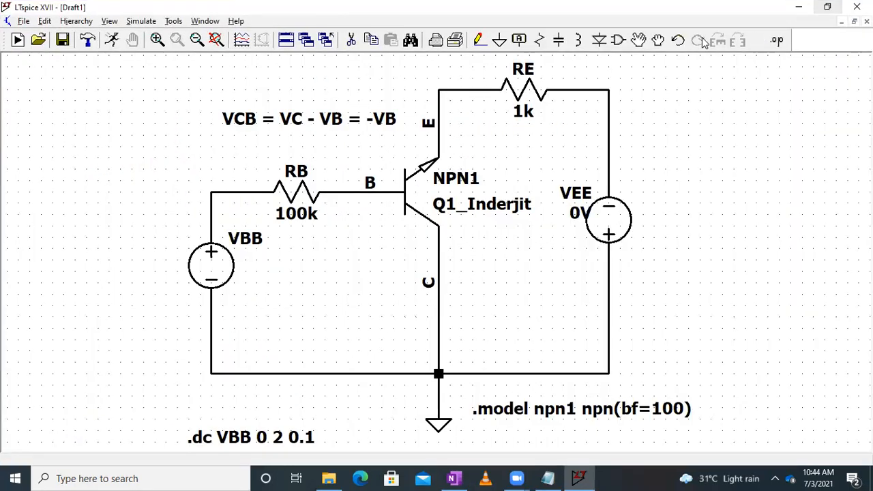
{"action": "left_click", "coordinate": [640, 40]}
{"action": "left_click", "coordinate": [583, 213]}
{"action": "left_click", "coordinate": [573, 224]}
{"action": "double_click", "coordinate": [564, 6]}
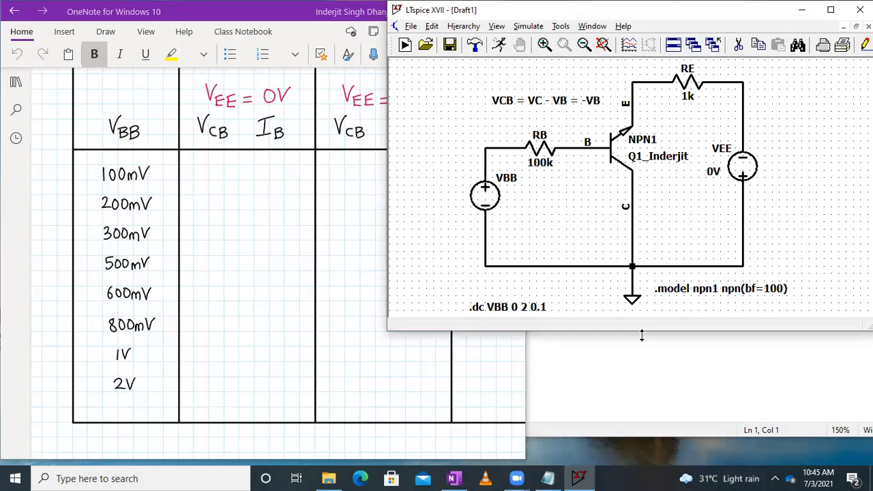
{"action": "left_click_drag", "start_coordinate": [641, 334], "coordinate": [642, 468]}
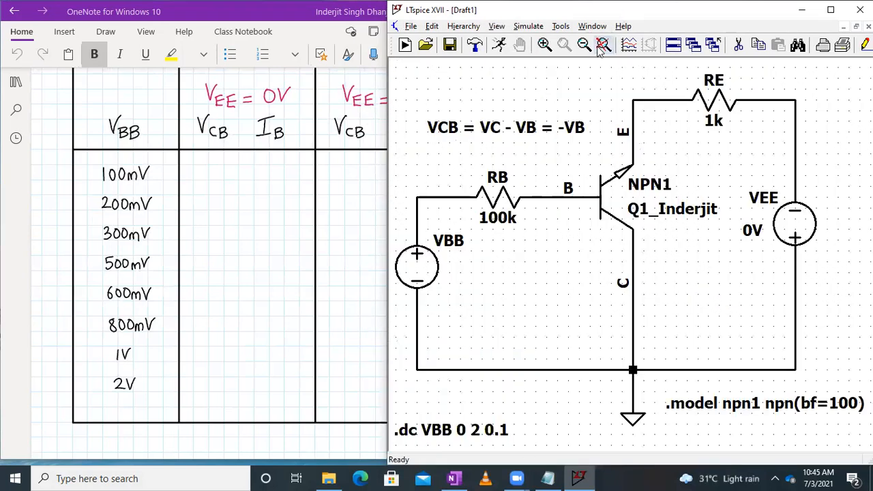
Run the simulation and change the plot's horizontal axis quantity to -V(B)
{"action": "left_click", "coordinate": [526, 25]}
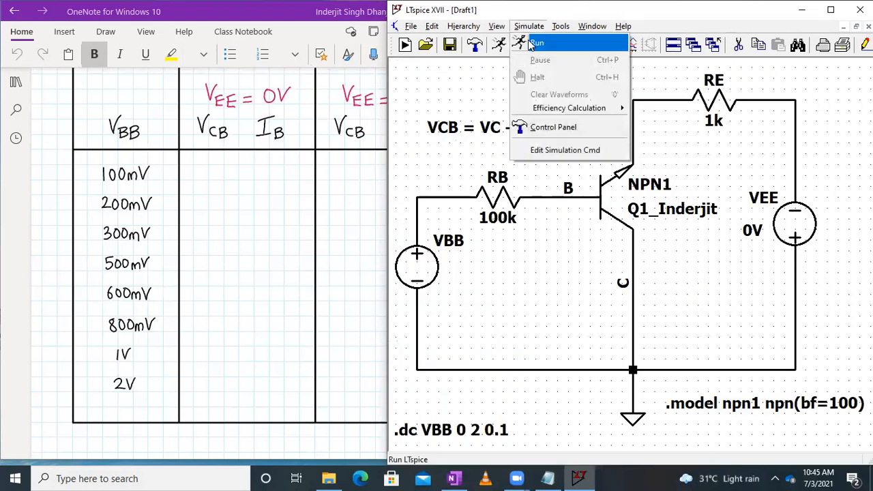
{"action": "left_click", "coordinate": [527, 43]}
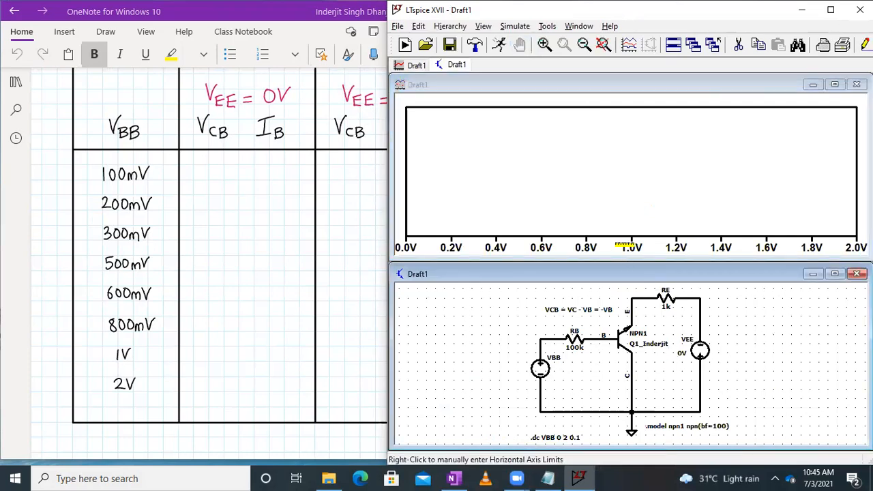
{"action": "right_click", "coordinate": [627, 246]}
{"action": "double_click", "coordinate": [588, 214]}
{"action": "type", "text": "V"}
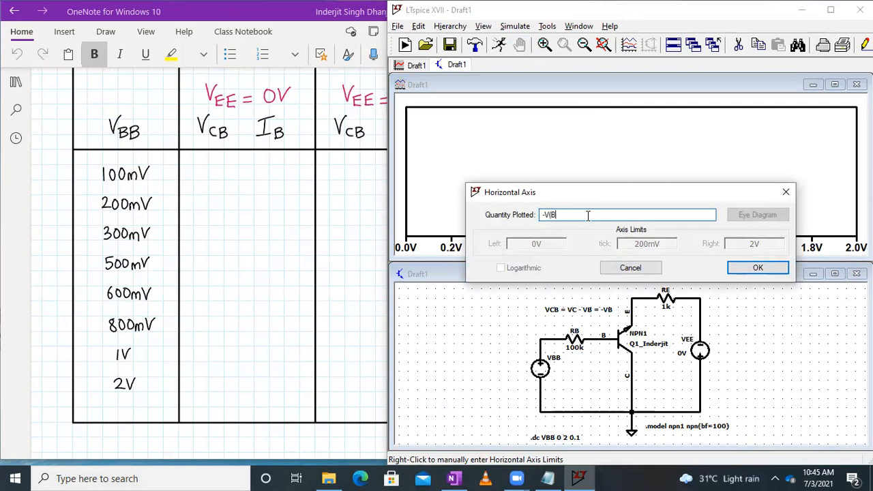
{"action": "key", "text": "Return"}
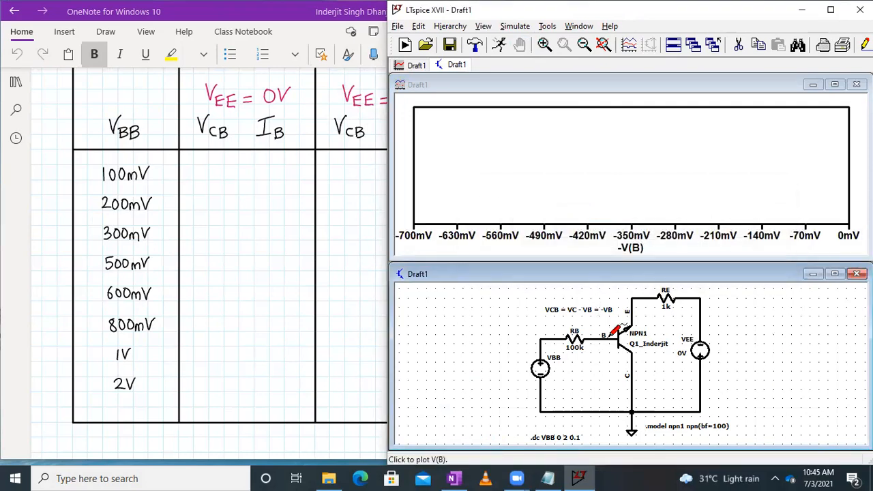
Add the transistor's base current Ib as a trace to the waveform plot
{"action": "right_click", "coordinate": [622, 172]}
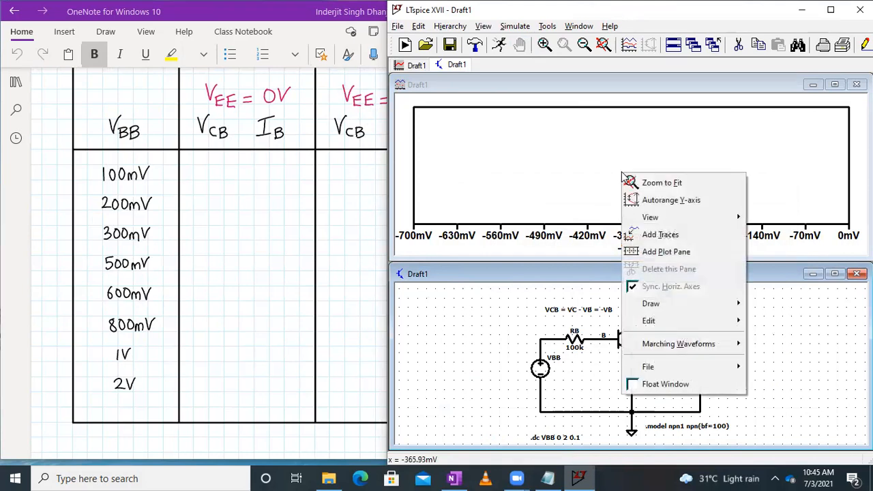
{"action": "left_click", "coordinate": [657, 235]}
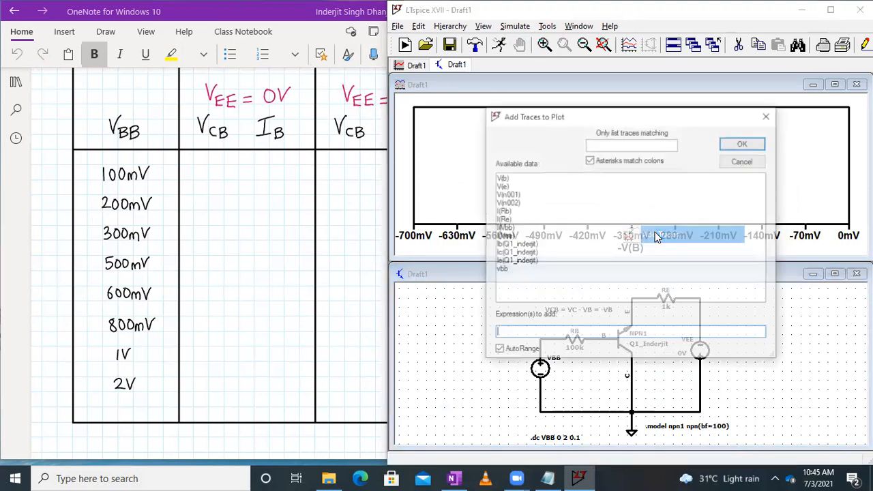
{"action": "left_click", "coordinate": [520, 244]}
{"action": "left_click", "coordinate": [744, 142]}
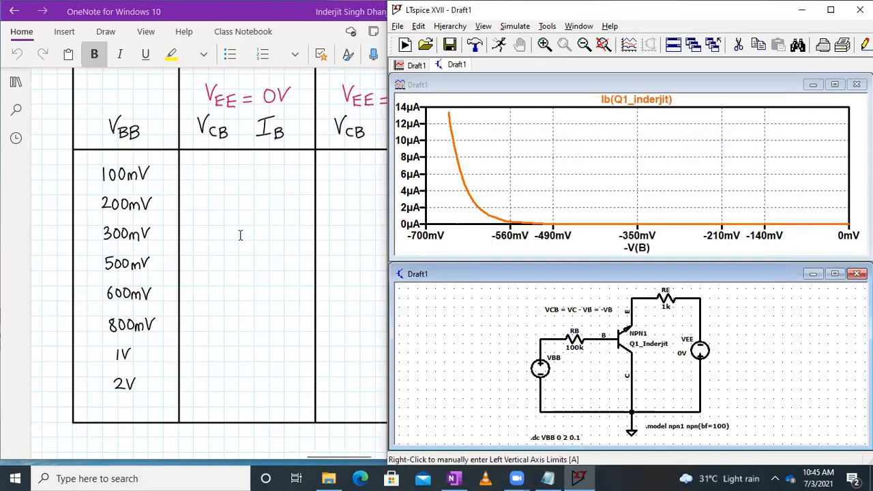
Maximize the base current plot and compare it with the VEE = 0V columns of the observation table
{"action": "scroll", "coordinate": [240, 235], "scroll_direction": "down", "scroll_amount": 2}
{"action": "scroll", "coordinate": [240, 235], "scroll_direction": "up", "scroll_amount": 1}
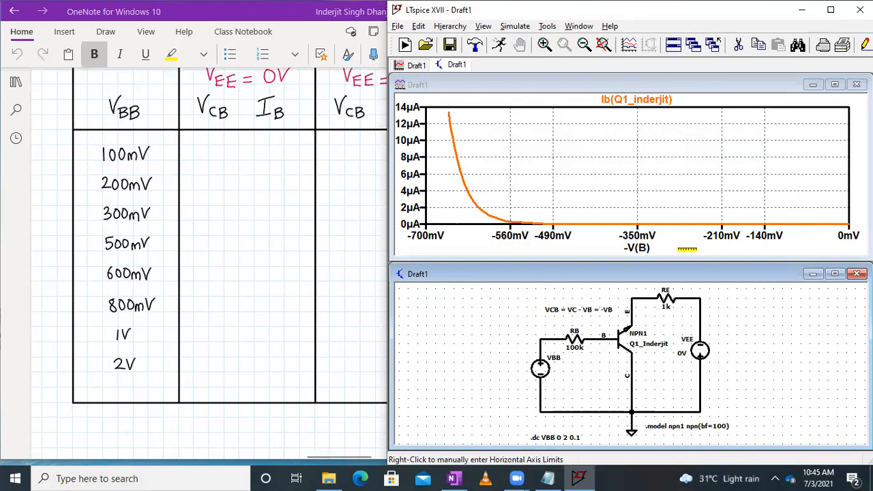
{"action": "left_click", "coordinate": [835, 86]}
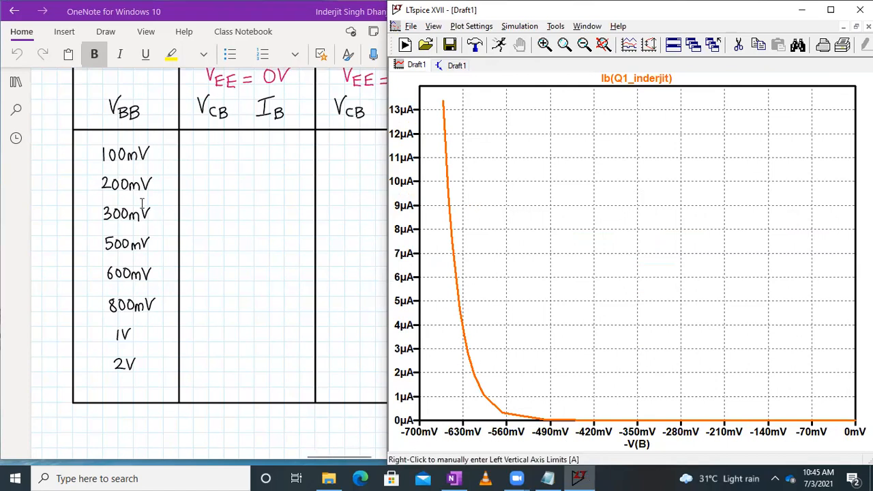
{"action": "scroll", "coordinate": [142, 203], "scroll_direction": "up", "scroll_amount": 1}
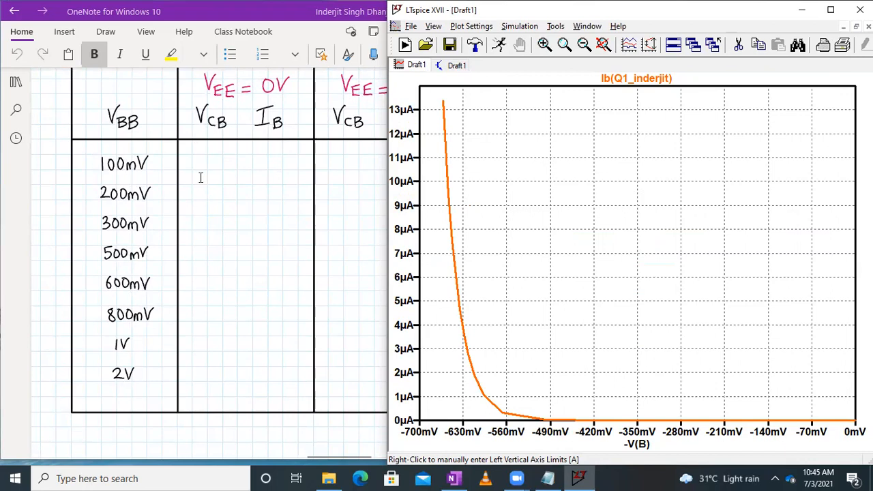
Return to the schematic and set the VEE source's value to 5V
{"action": "left_click", "coordinate": [458, 65]}
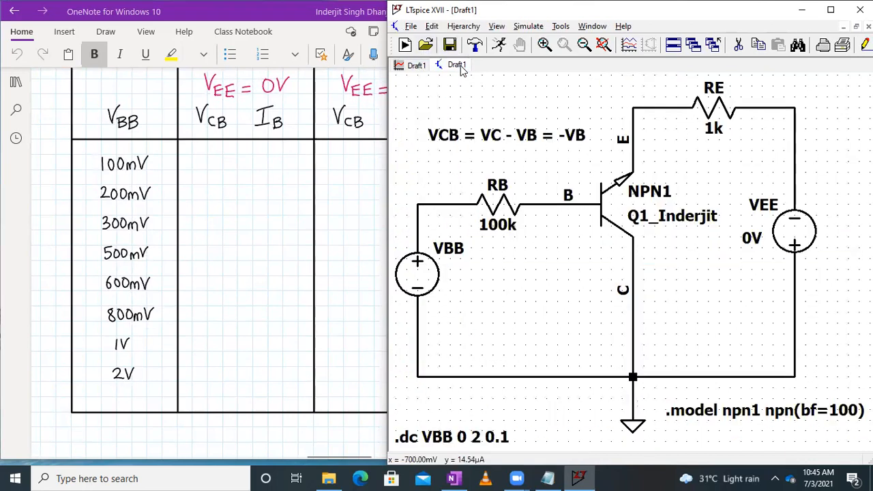
{"action": "scroll", "coordinate": [327, 214], "scroll_direction": "right", "scroll_amount": 3}
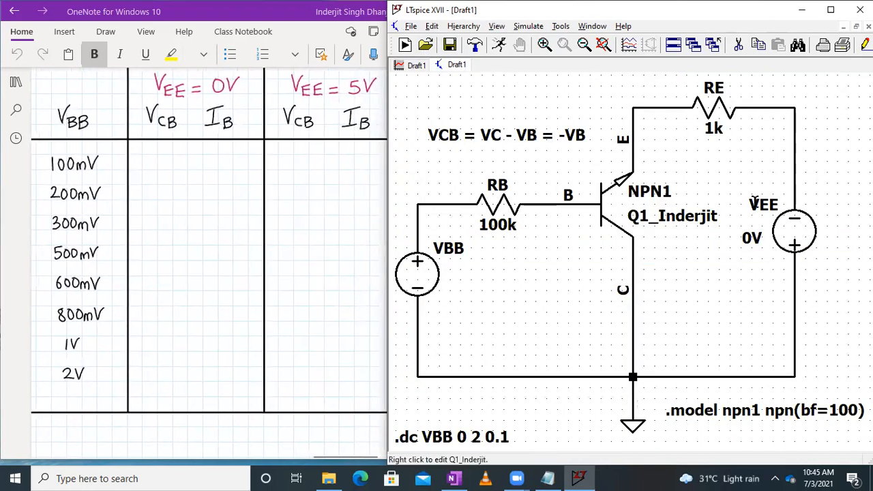
{"action": "right_click", "coordinate": [800, 225]}
{"action": "type", "text": "%V"}
{"action": "key", "text": "Return"}
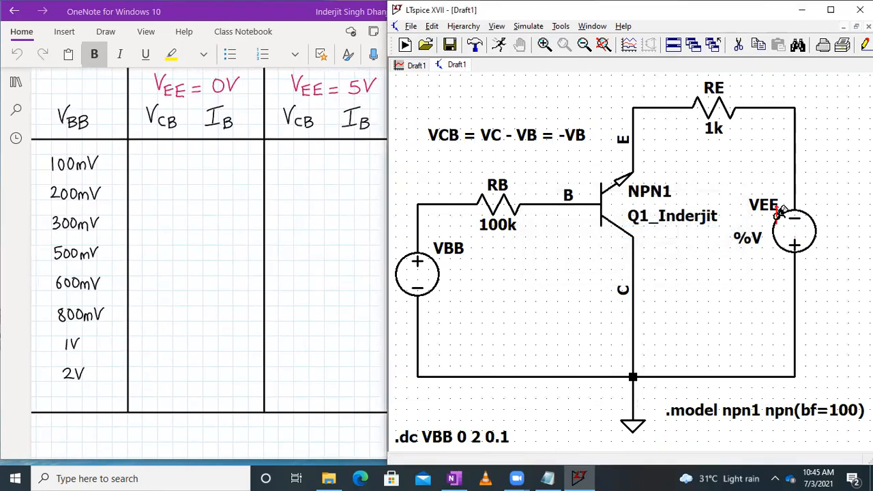
{"action": "right_click", "coordinate": [751, 238]}
{"action": "left_click", "coordinate": [468, 266]}
{"action": "key", "text": "Return"}
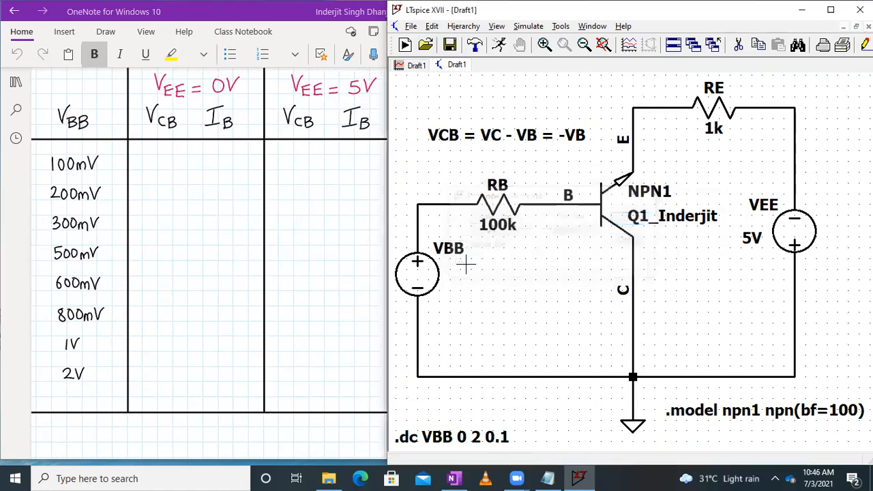
Rerun the simulation with the new VEE value and maximize the base current plot
{"action": "left_click", "coordinate": [529, 26]}
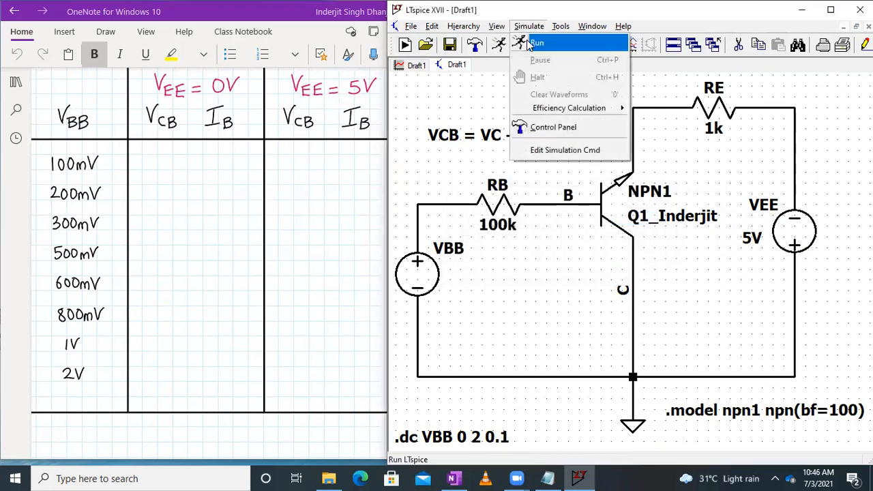
{"action": "left_click", "coordinate": [536, 43]}
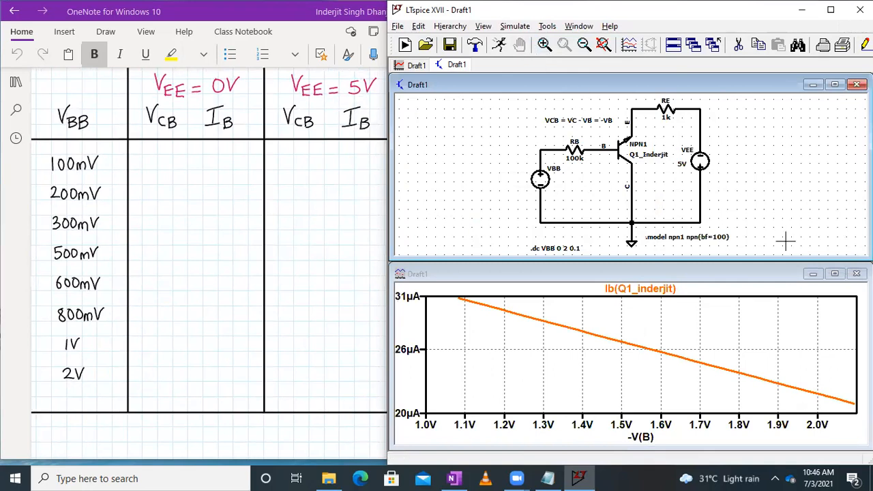
{"action": "left_click", "coordinate": [834, 273]}
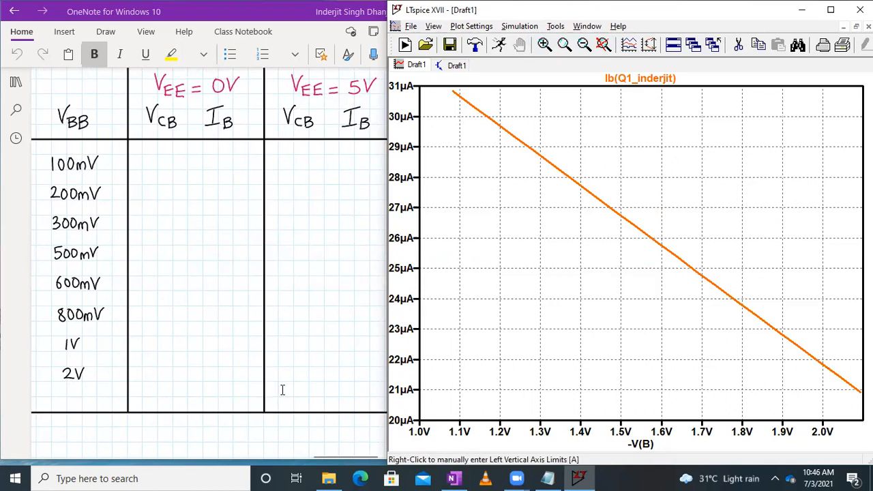
In the .meas statements Notepad file, write a .meas DC statement Ib1 that finds the transistor's base current WHEN VBB=100mV
{"action": "left_click", "coordinate": [455, 65]}
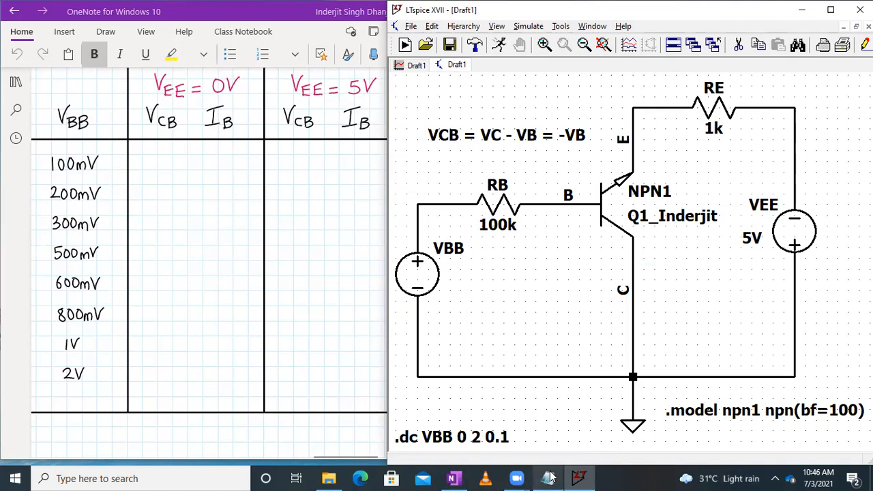
{"action": "mouse_move", "coordinate": [550, 478]}
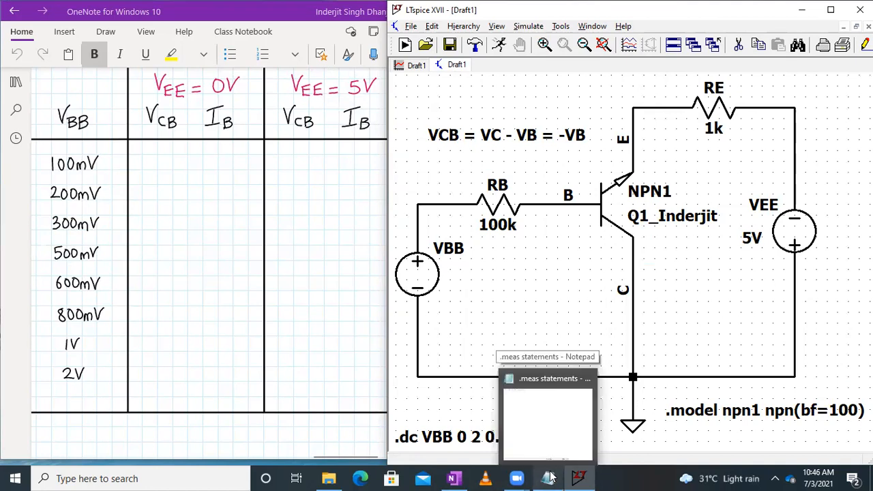
{"action": "left_click", "coordinate": [531, 427]}
{"action": "type", "text": ".meas "}
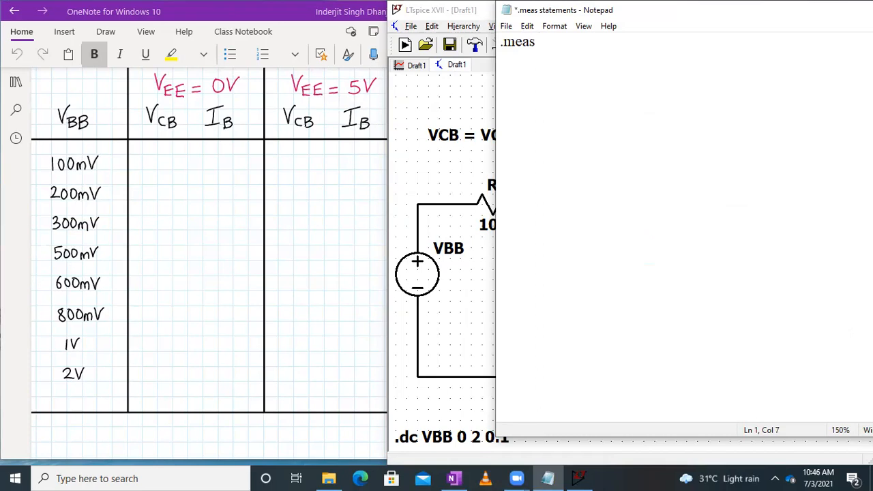
{"action": "type", "text": "DC Ib1 FIND"}
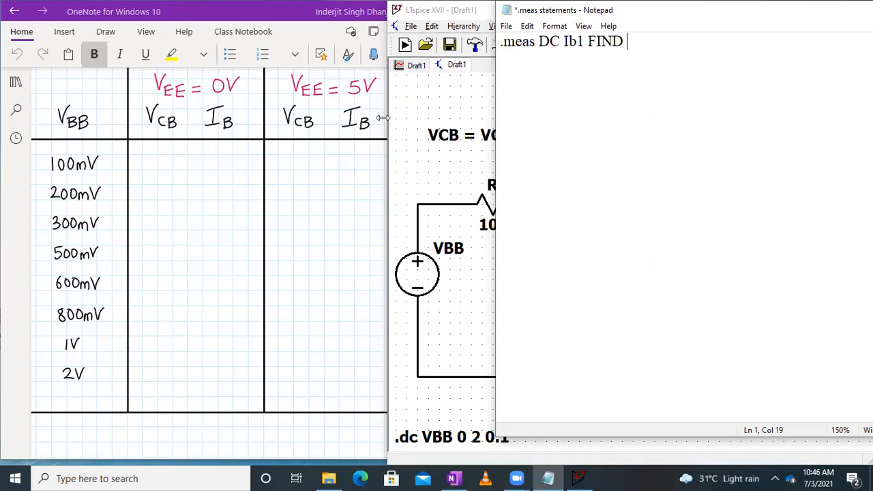
{"action": "left_click", "coordinate": [415, 65]}
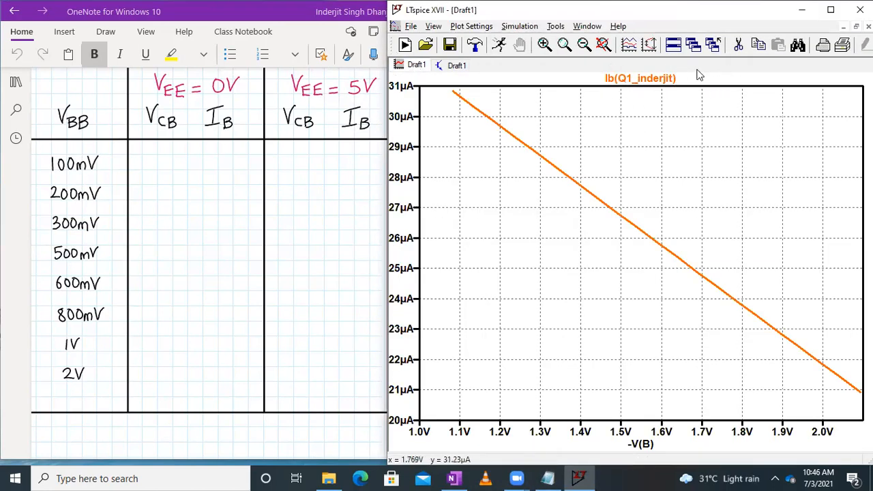
{"action": "left_click", "coordinate": [556, 478]}
{"action": "type", "text": "Ib(Q1_Inderjit) "}
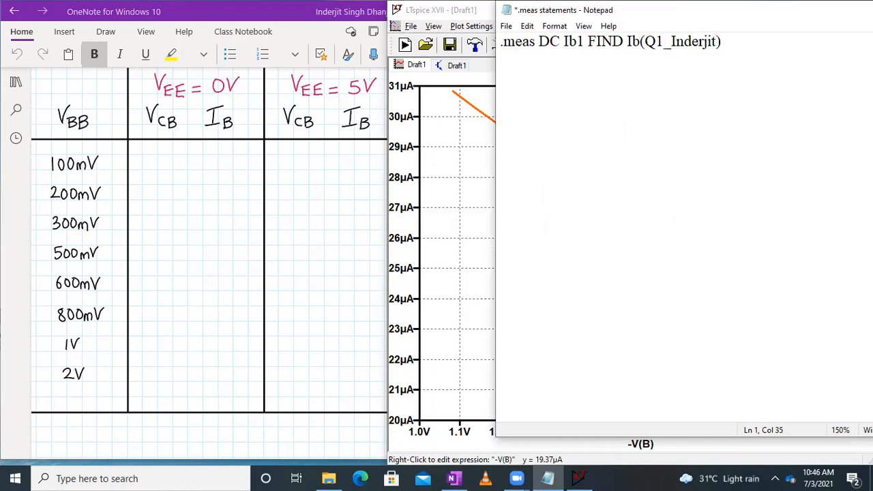
{"action": "type", "text": "WHEN VBB="}
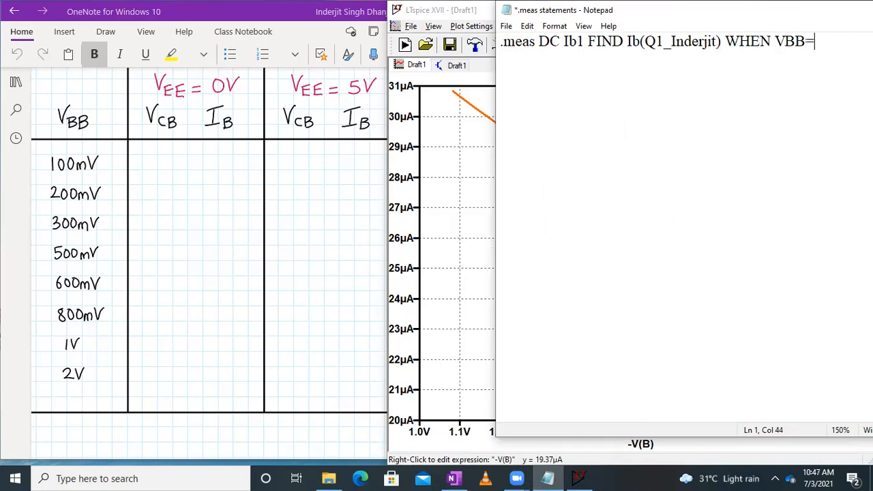
{"action": "type", "text": "100mV"}
{"action": "key", "text": "Return"}
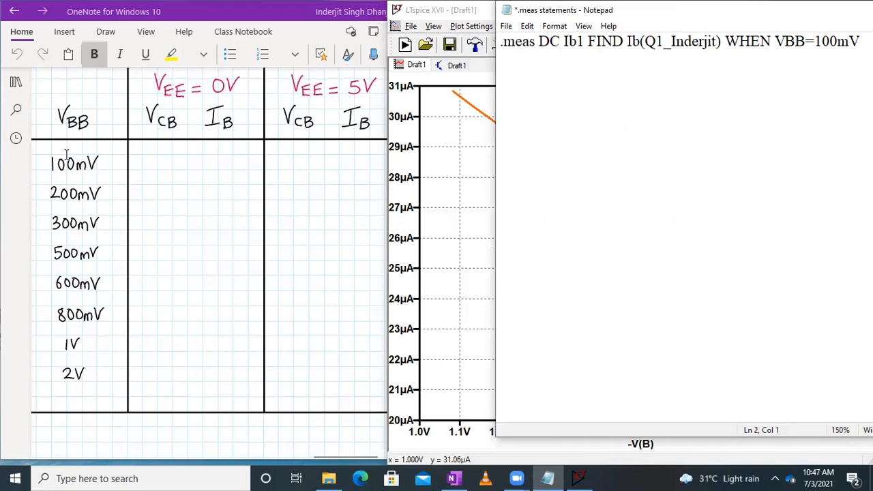
Duplicate the Ib1 statement on the line below as Ib2 with VBB=200mV
{"action": "left_click_drag", "start_coordinate": [862, 42], "coordinate": [490, 44]}
{"action": "key", "text": "ctrl+c"}
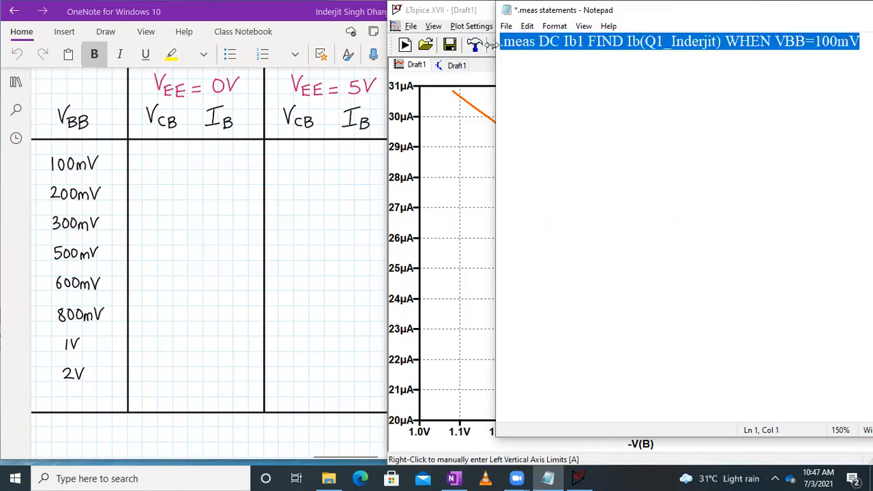
{"action": "key", "text": "Right"}
{"action": "key", "text": "Down"}
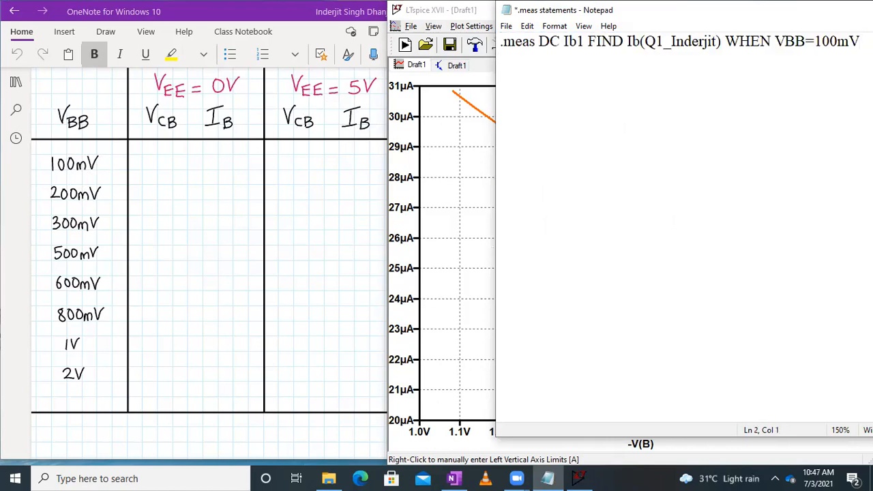
{"action": "key", "text": "ctrl+v"}
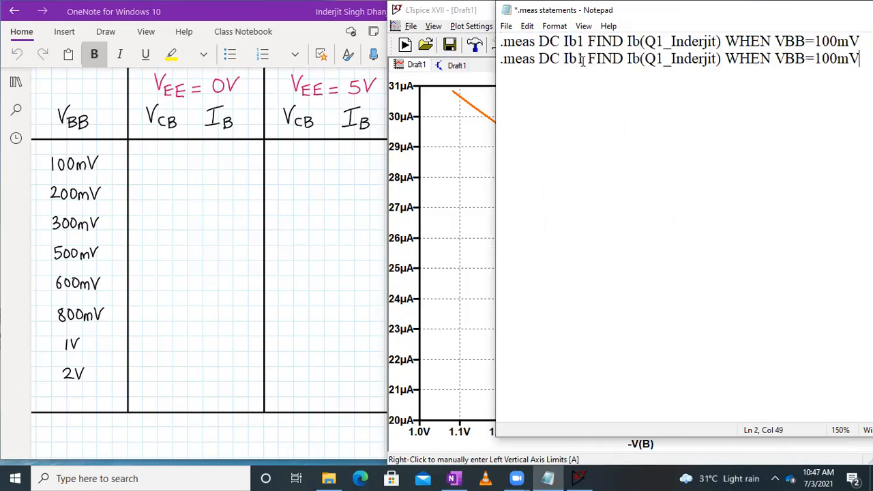
{"action": "key", "text": "BackSpace"}
{"action": "type", "text": "2"}
{"action": "left_click", "coordinate": [819, 59]}
{"action": "key", "text": "BackSpace"}
{"action": "type", "text": "2"}
Duplicate the Ib1 and Ib2 statements below and rename the copies Ib3 and Ib4
{"action": "key", "text": "ctrl+a"}
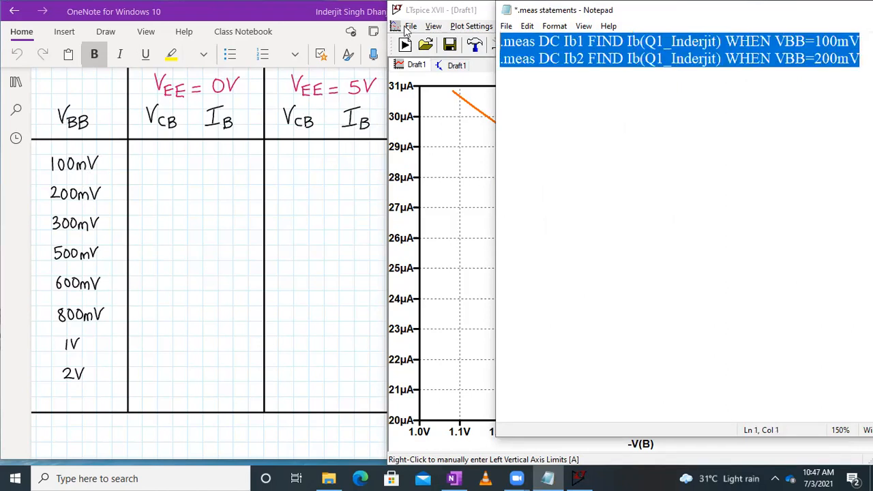
{"action": "left_click", "coordinate": [544, 76]}
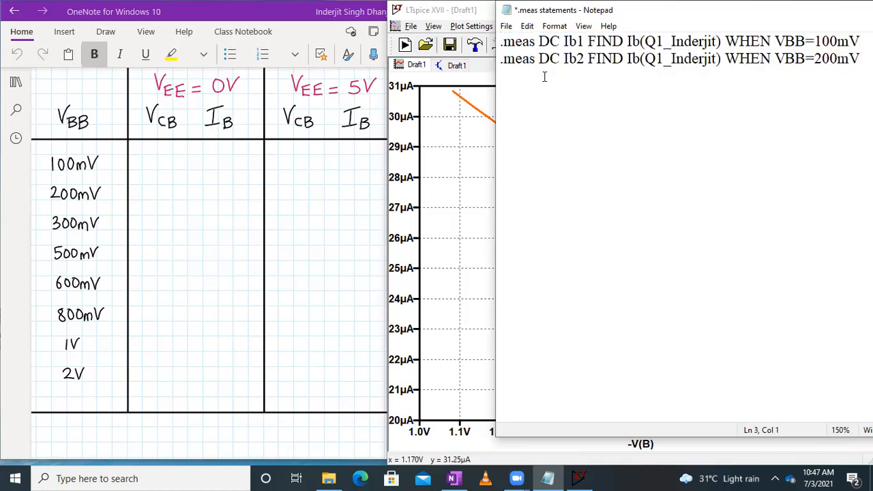
{"action": "type", "text": ".meas DC Ib1 FIND Ib(Q1_Inderjit) WHEN VBB=100mV .meas DC Ib2 FIND Ib(Q1_Inderjit) WHEN VBB=200mV"}
{"action": "left_click", "coordinate": [585, 76]}
{"action": "key", "text": "BackSpace"}
{"action": "type", "text": "3"}
{"action": "key", "text": "Down"}
{"action": "key", "text": "BackSpace"}
{"action": "type", "text": "4"}
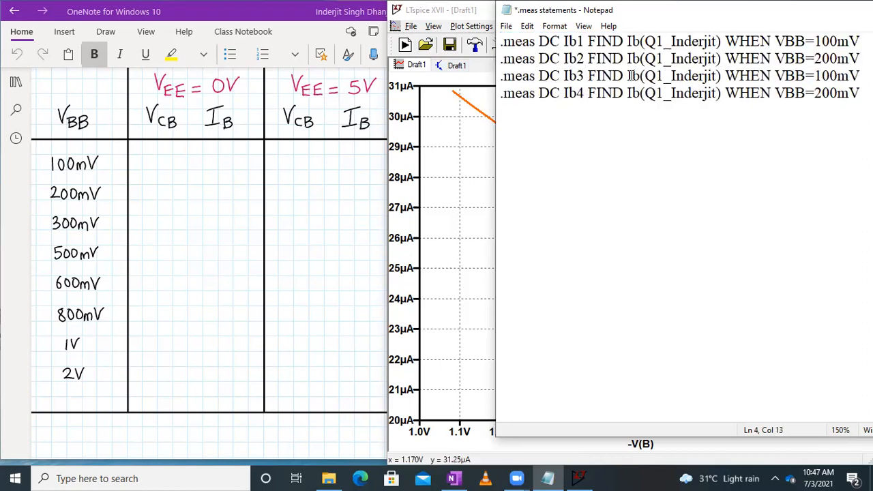
Set the VBB condition to 300mV in the Ib3 statement and 500mV in the Ib4 statement
{"action": "left_click", "coordinate": [822, 75]}
{"action": "key", "text": "BackSpace"}
{"action": "type", "text": "3"}
{"action": "key", "text": "Down"}
{"action": "key", "text": "BackSpace"}
{"action": "type", "text": "5"}
Duplicate the four base current statements below and rename the copies Ib5, Ib6, Ib7 and Ib8
{"action": "left_click_drag", "start_coordinate": [859, 94], "coordinate": [500, 35]}
{"action": "key", "text": "ctrl+c"}
{"action": "left_click", "coordinate": [532, 107]}
{"action": "key", "text": "ctrl+v"}
{"action": "key", "text": "BackSpace"}
{"action": "type", "text": "5"}
{"action": "key", "text": "Down"}
{"action": "key", "text": "BackSpace"}
{"action": "type", "text": "6"}
{"action": "key", "text": "Down"}
{"action": "key", "text": "BackSpace"}
{"action": "type", "text": "7"}
{"action": "key", "text": "BackSpace"}
{"action": "type", "text": "8"}
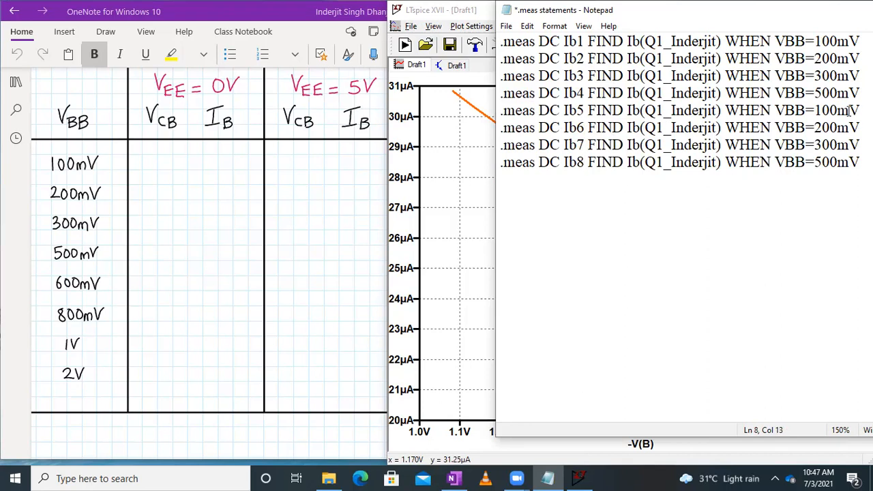
Set the VBB conditions of the Ib5 to Ib8 statements to 600mV, 800mV, 1V and 2V respectively
{"action": "left_click", "coordinate": [820, 110]}
{"action": "key", "text": "BackSpace"}
{"action": "type", "text": "6"}
{"action": "key", "text": "Down"}
{"action": "key", "text": "BackSpace"}
{"action": "type", "text": "8"}
{"action": "key", "text": "Down"}
{"action": "key", "text": "Right"}
{"action": "key", "text": "Right"}
{"action": "key", "text": "Right"}
{"action": "key", "text": "BackSpace"}
{"action": "key", "text": "BackSpace"}
{"action": "key", "text": "BackSpace"}
{"action": "key", "text": "BackSpace"}
{"action": "type", "text": "1"}
{"action": "key", "text": "Down"}
{"action": "key", "text": "Right"}
{"action": "key", "text": "Right"}
{"action": "key", "text": "Right"}
{"action": "key", "text": "Left"}
{"action": "key", "text": "BackSpace"}
{"action": "key", "text": "BackSpace"}
{"action": "key", "text": "BackSpace"}
{"action": "key", "text": "BackSpace"}
{"action": "type", "text": "2"}
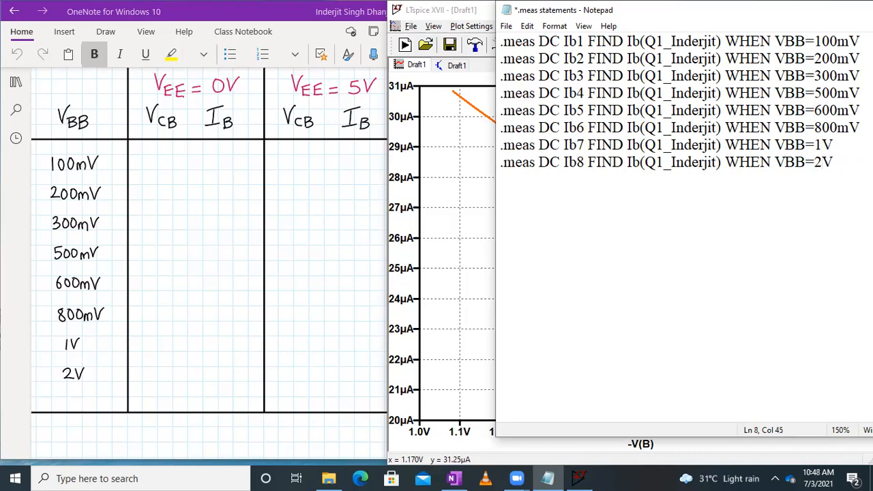
Copy all eight Ib statements and place them on the LTspice schematic below the .dc command as a SPICE directive in font size 1.0
{"action": "left_click_drag", "start_coordinate": [835, 163], "coordinate": [491, 38]}
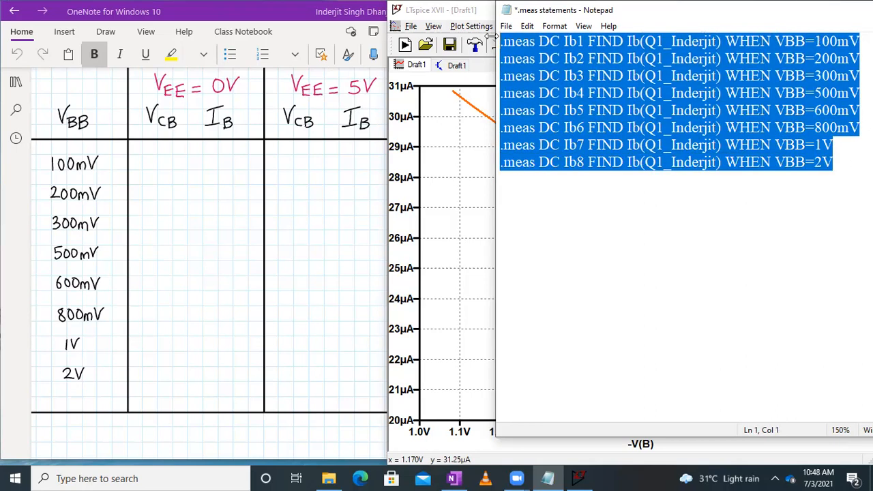
{"action": "left_click", "coordinate": [460, 162]}
{"action": "left_click", "coordinate": [456, 65]}
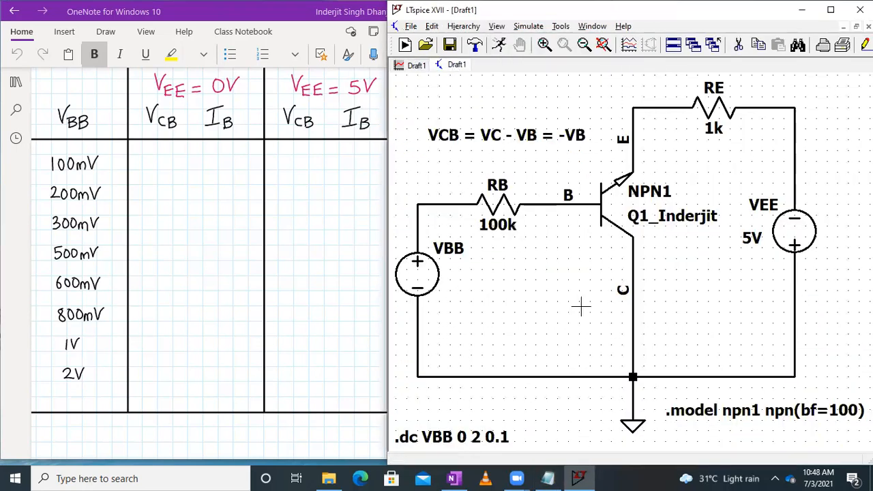
{"action": "right_click", "coordinate": [573, 390]}
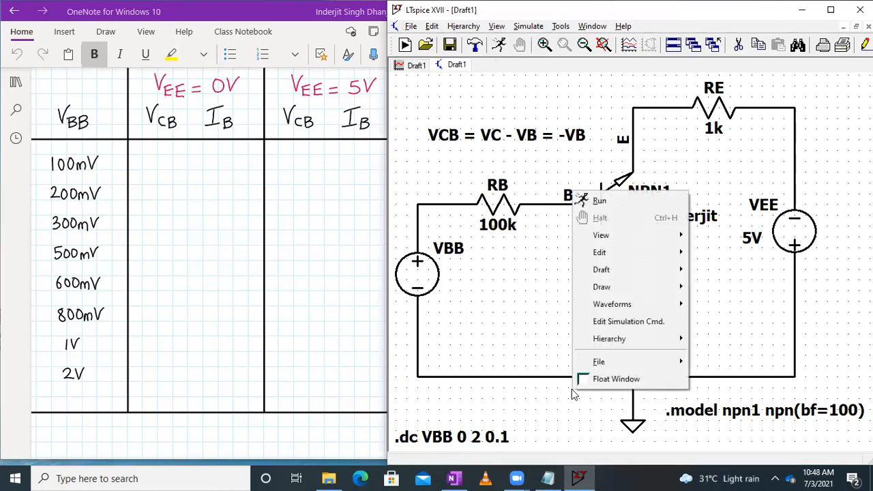
{"action": "mouse_move", "coordinate": [647, 274]}
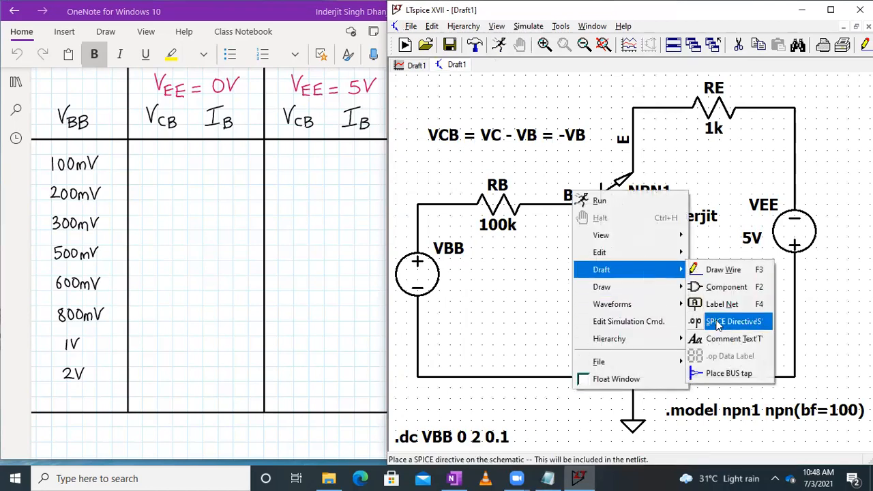
{"action": "left_click", "coordinate": [718, 322]}
{"action": "key", "text": "ctrl+v"}
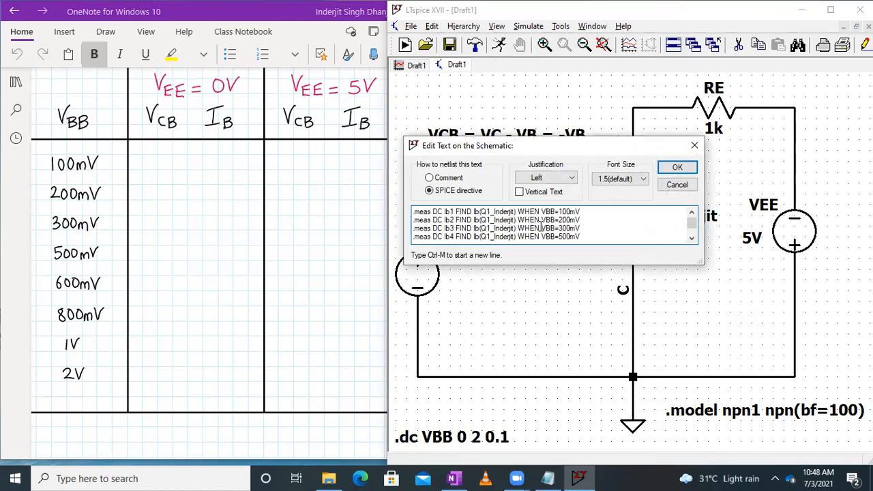
{"action": "left_click", "coordinate": [640, 179]}
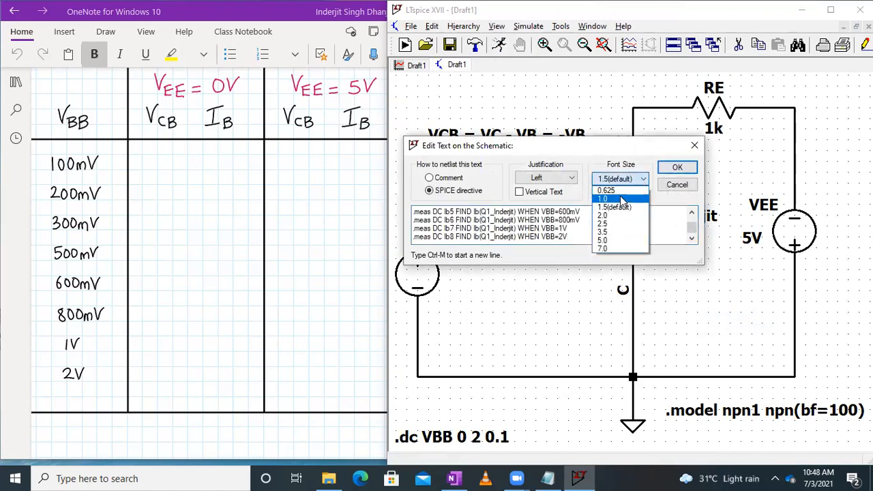
{"action": "left_click", "coordinate": [621, 199]}
{"action": "left_click", "coordinate": [678, 169]}
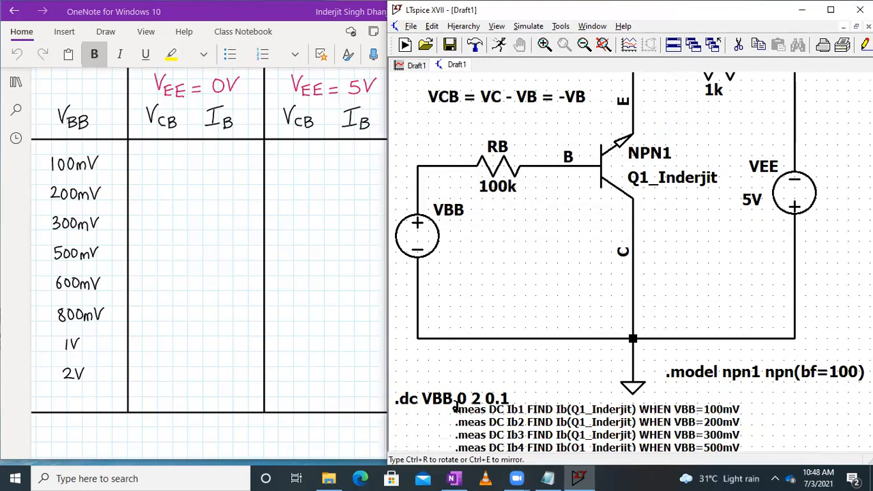
{"action": "left_click", "coordinate": [415, 414]}
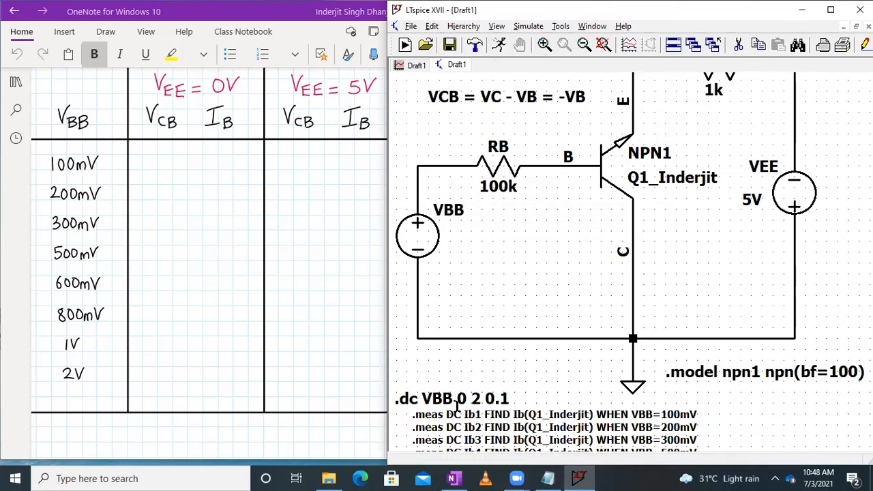
{"action": "left_click", "coordinate": [603, 44]}
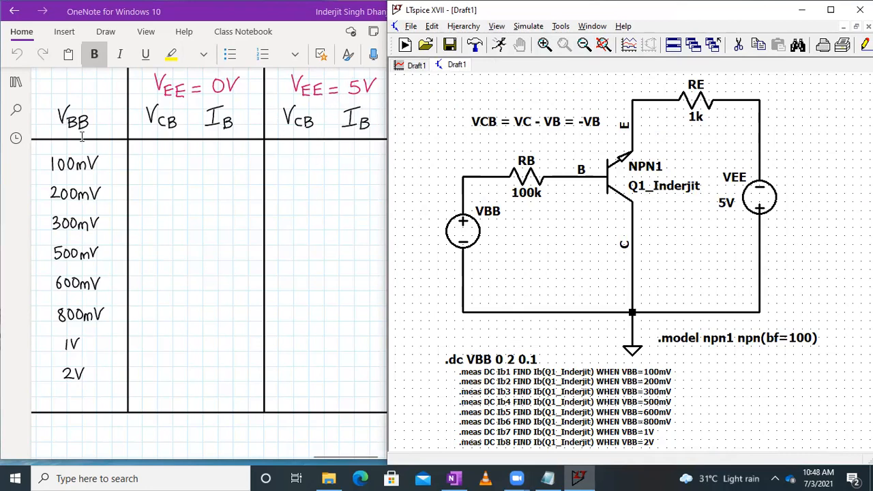
In the .meas statements Notepad file, leave a blank line after the Ib8 statement and begin a new one with .meas DC VCB1 FIND
{"action": "left_click", "coordinate": [562, 478]}
{"action": "left_click", "coordinate": [651, 186]}
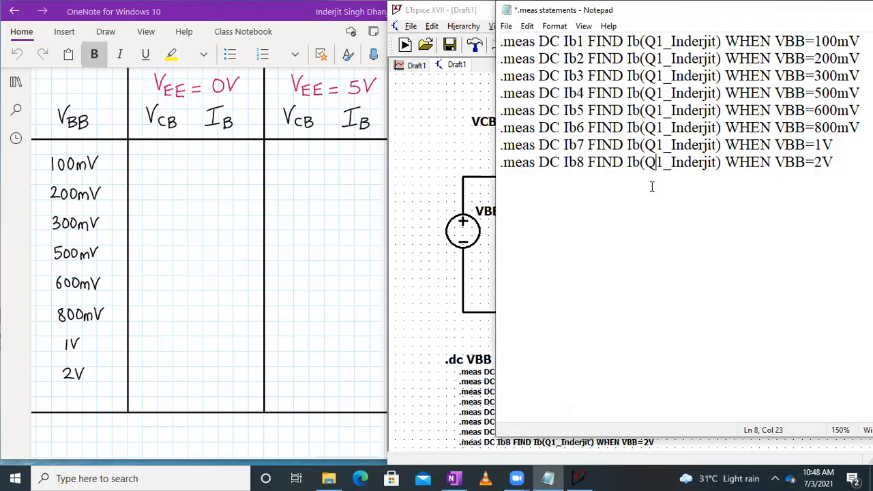
{"action": "key", "text": "Return"}
{"action": "key", "text": "Return"}
{"action": "type", "text": ".meas "}
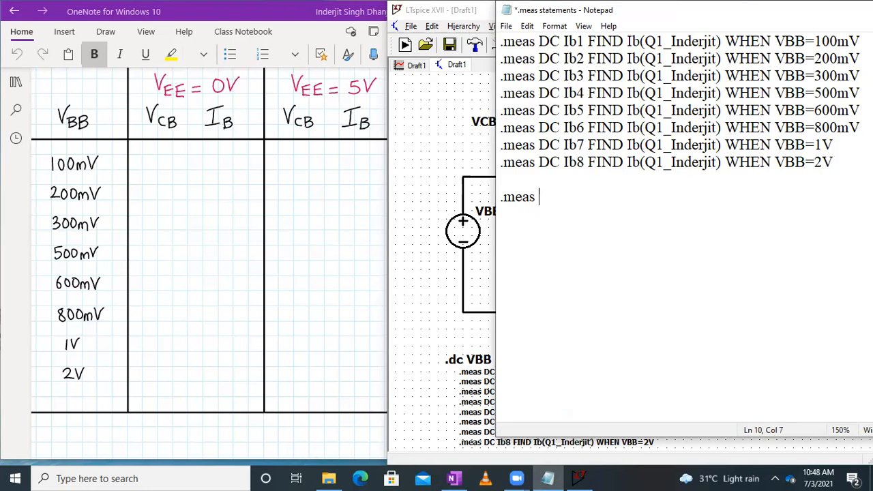
{"action": "type", "text": "DC VCB"}
{"action": "type", "text": "1 FIN"}
{"action": "type", "text": "D"}
{"action": "key", "text": "BackSpace"}
{"action": "type", "text": "FIND"}
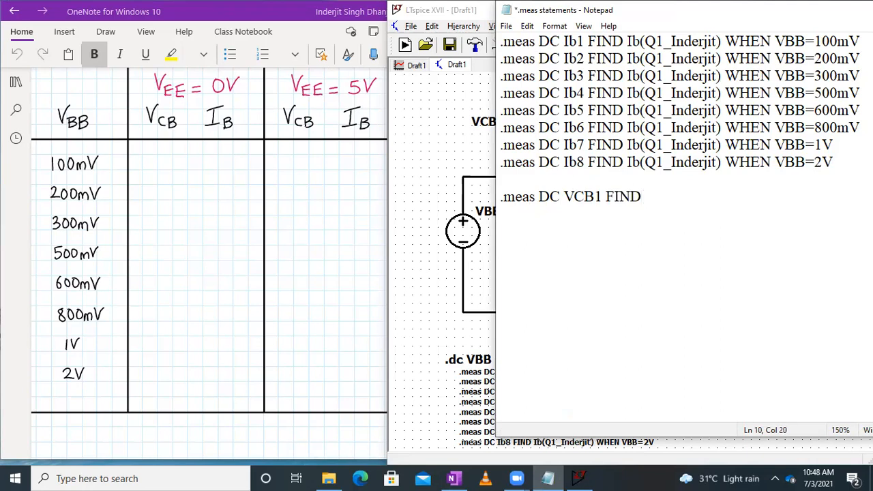
Check the VCB formula on the LTspice schematic and complete the VCB1 statement in Notepad with -V(B) WHEN VBB = 10mV
{"action": "left_click", "coordinate": [481, 11]}
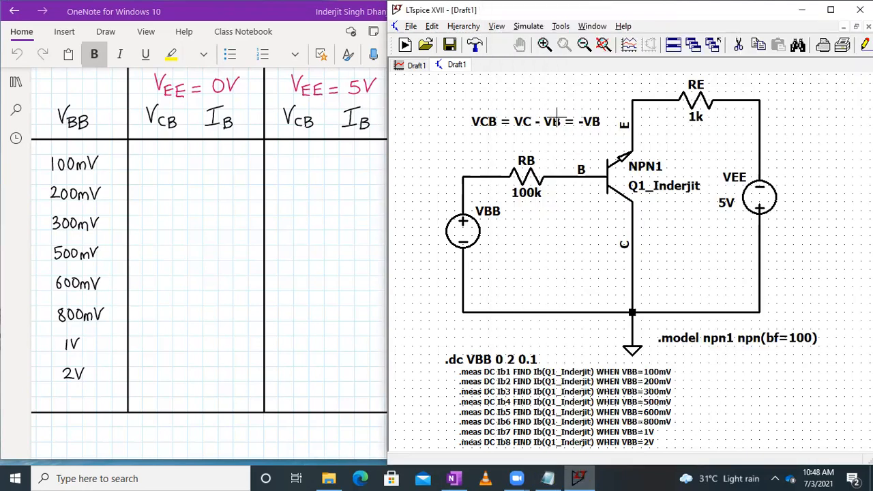
{"action": "left_click", "coordinate": [548, 477]}
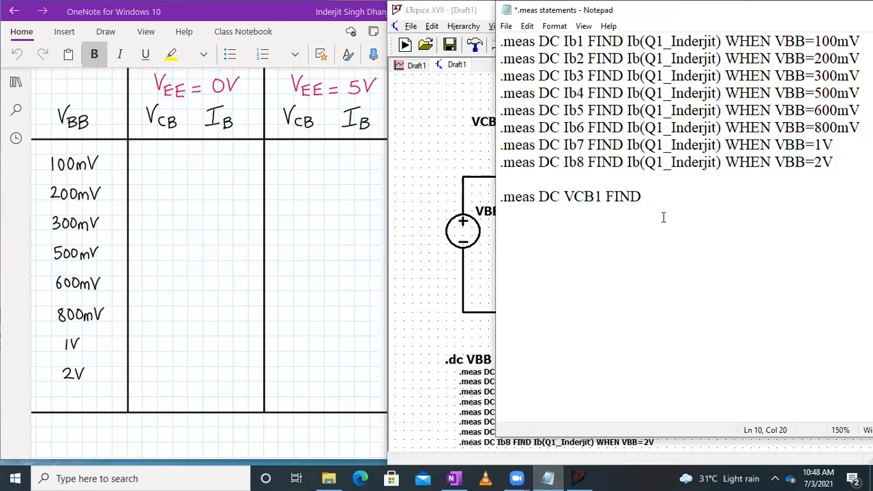
{"action": "left_click", "coordinate": [469, 8]}
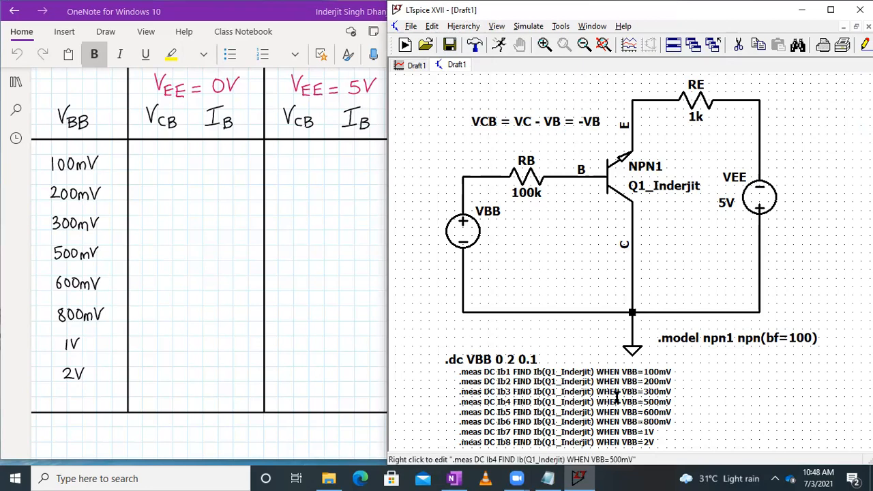
{"action": "left_click", "coordinate": [552, 478]}
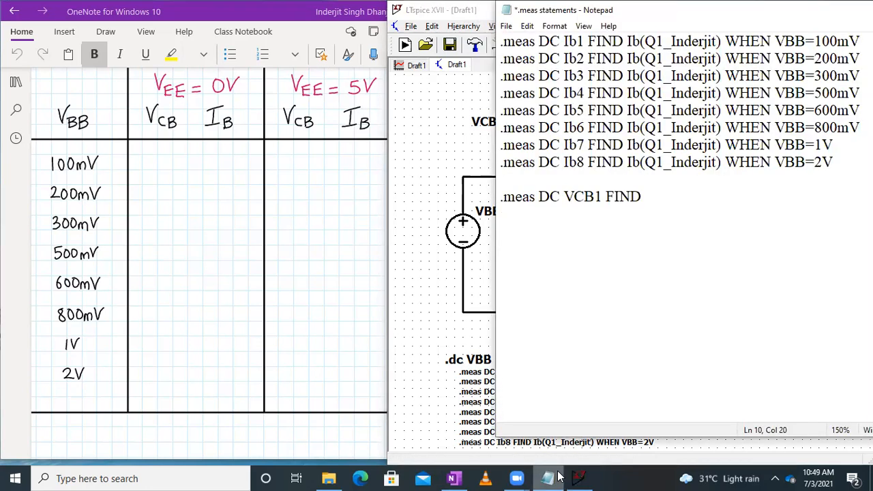
{"action": "type", "text": "-V(B)"}
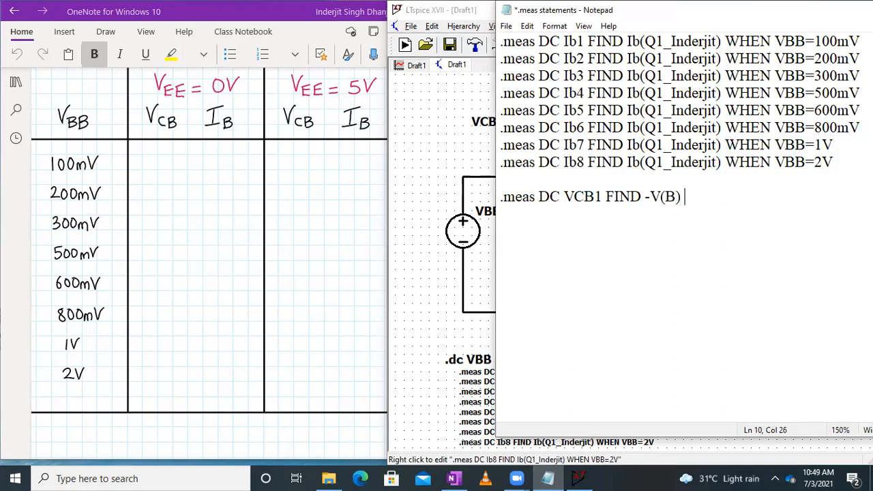
{"action": "type", "text": " WHEN "}
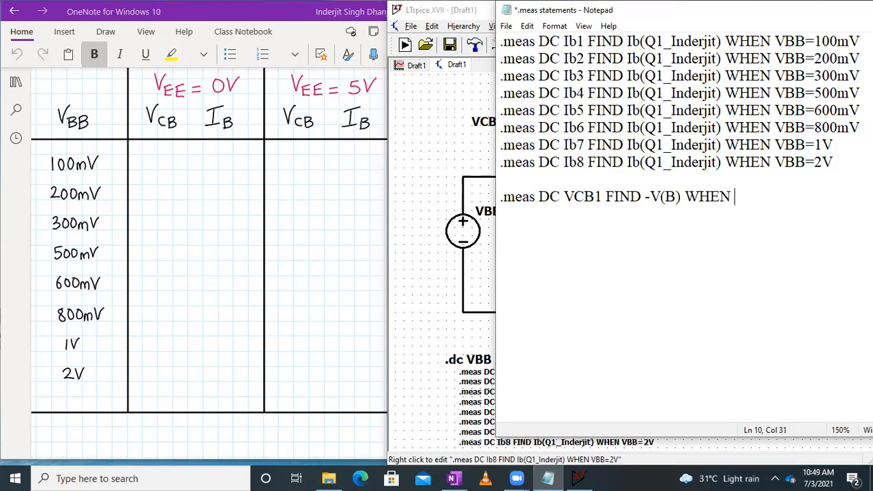
{"action": "type", "text": "VBB = 10mmV"}
{"action": "key", "text": "BackSpace"}
{"action": "key", "text": "BackSpace"}
{"action": "key", "text": "BackSpace"}
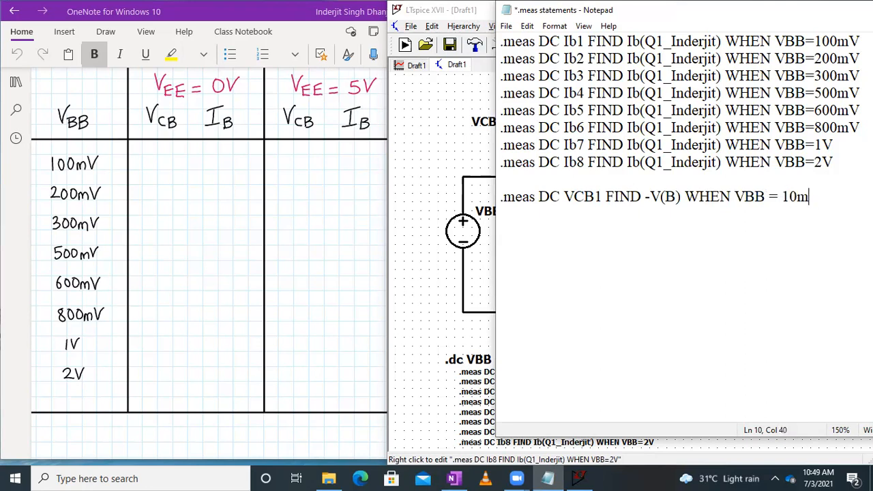
{"action": "type", "text": "mV"}
Add a second .meas DC line by copying the VCB1 expression and rename the copy VCB2
{"action": "key", "text": "Return"}
{"action": "type", "text": ".meas DC"}
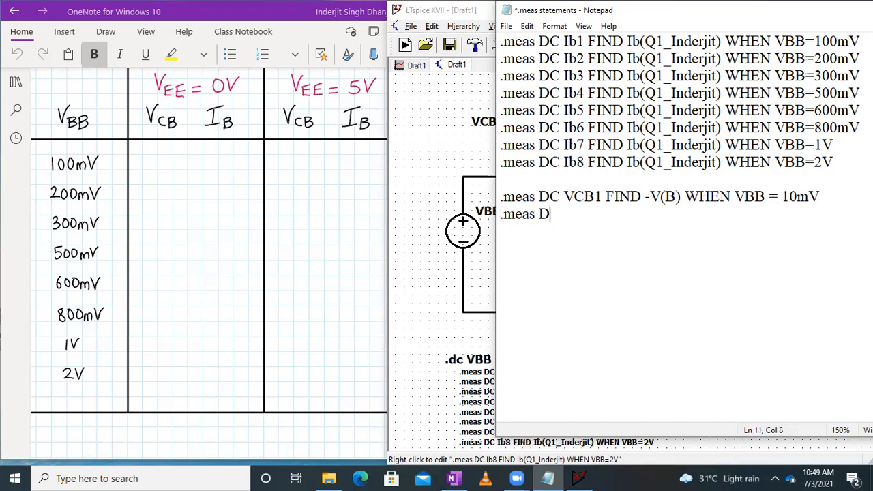
{"action": "left_click_drag", "start_coordinate": [852, 203], "coordinate": [567, 193]}
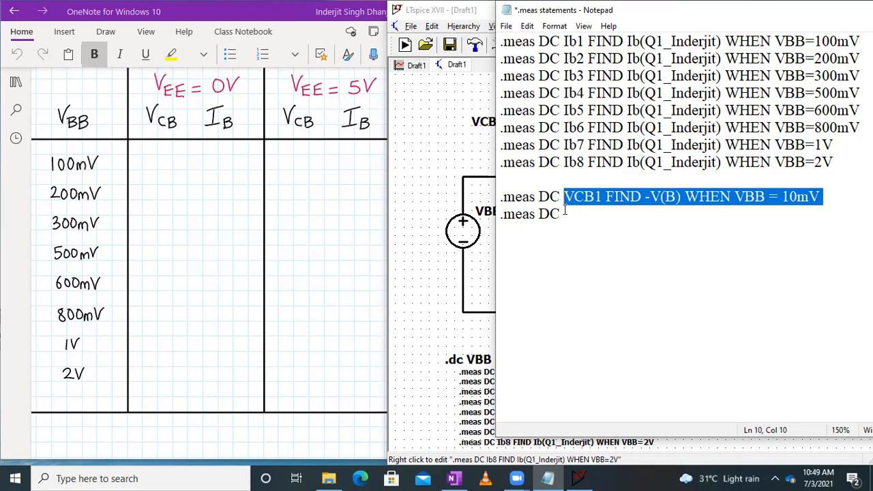
{"action": "key", "text": "ctrl+c"}
{"action": "left_click", "coordinate": [565, 214]}
{"action": "key", "text": "ctrl+v"}
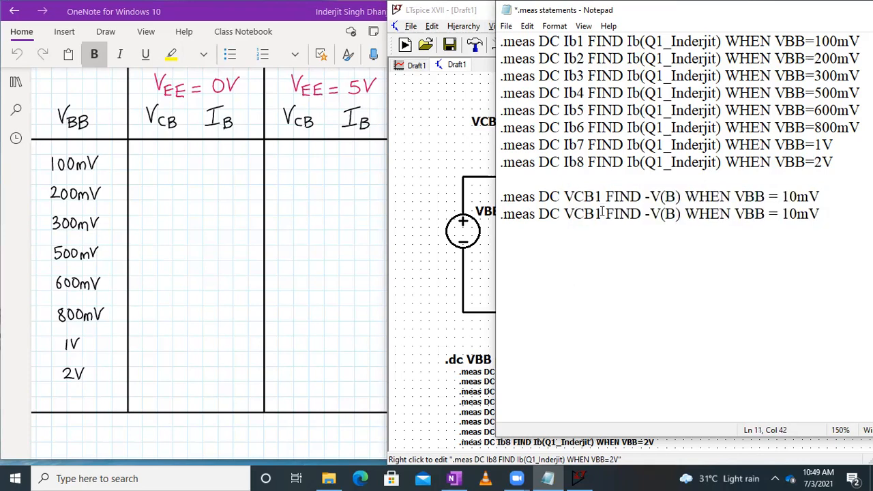
{"action": "key", "text": "BackSpace"}
{"action": "type", "text": "2"}
Set the VBB condition to 200mV in the VCB2 statement and 100mV in the VCB1 statement
{"action": "key", "text": "Right"}
{"action": "key", "text": "Right"}
{"action": "key", "text": "Right"}
{"action": "key", "text": "Right"}
{"action": "key", "text": "Right"}
{"action": "key", "text": "Right"}
{"action": "key", "text": "Right"}
{"action": "key", "text": "Right"}
{"action": "key", "text": "Right"}
{"action": "key", "text": "Right"}
{"action": "key", "text": "Right"}
{"action": "key", "text": "Right"}
{"action": "key", "text": "Right"}
{"action": "key", "text": "Right"}
{"action": "key", "text": "Right"}
{"action": "key", "text": "Right"}
{"action": "key", "text": "Right"}
{"action": "key", "text": "Right"}
{"action": "key", "text": "Right"}
{"action": "key", "text": "Right"}
{"action": "key", "text": "BackSpace"}
{"action": "type", "text": "20"}
{"action": "key", "text": "Up"}
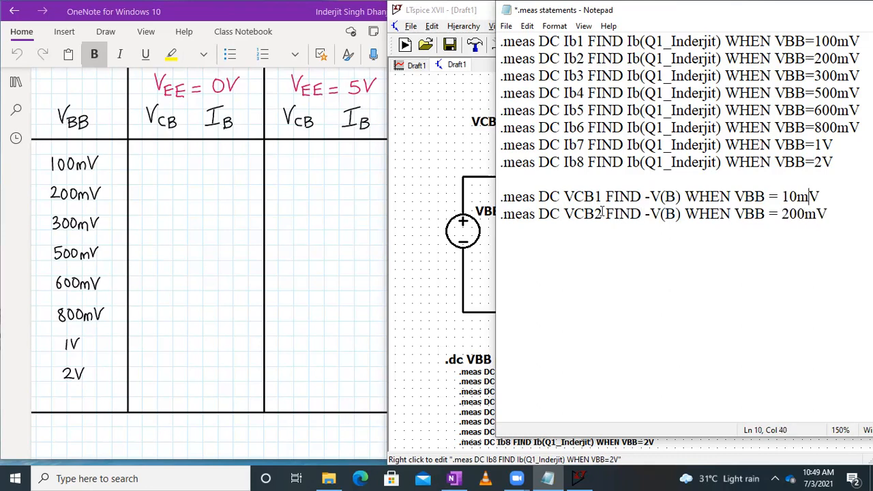
{"action": "type", "text": "0"}
Duplicate the VCB1 and VCB2 statements onto separate lines directly below them
{"action": "left_click_drag", "start_coordinate": [830, 214], "coordinate": [455, 199]}
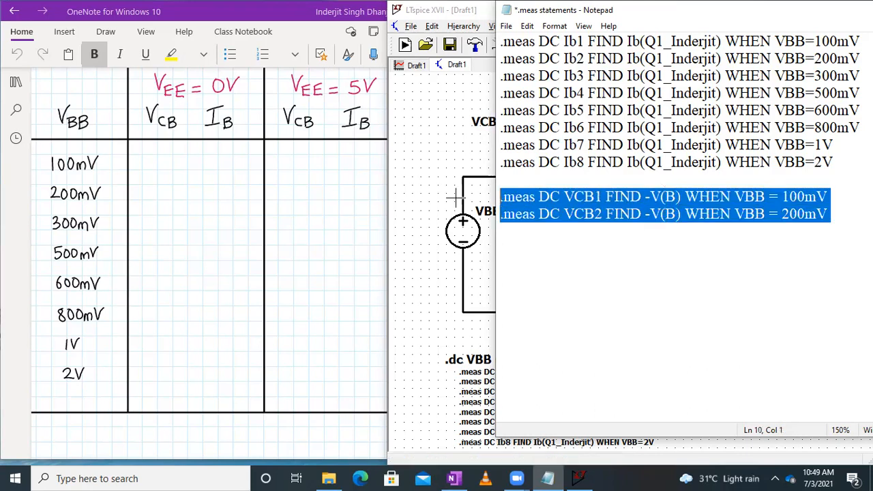
{"action": "left_click", "coordinate": [523, 225]}
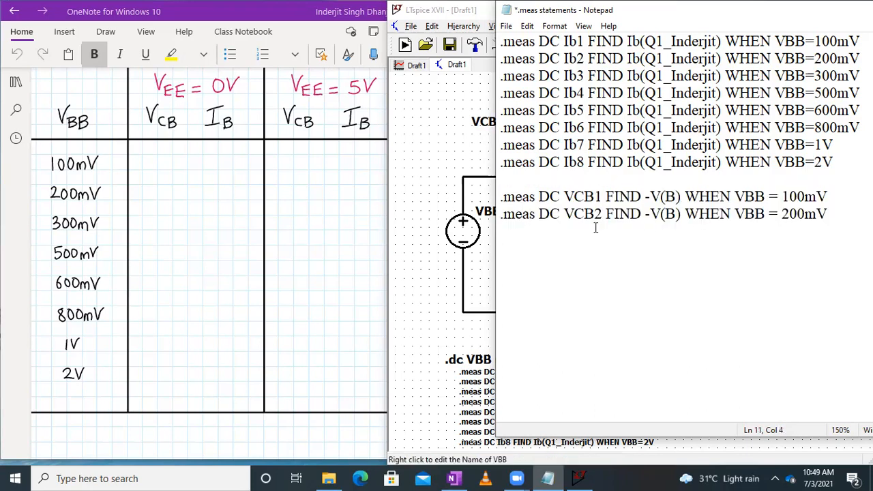
{"action": "left_click", "coordinate": [833, 209]}
{"action": "key", "text": "ctrl+v"}
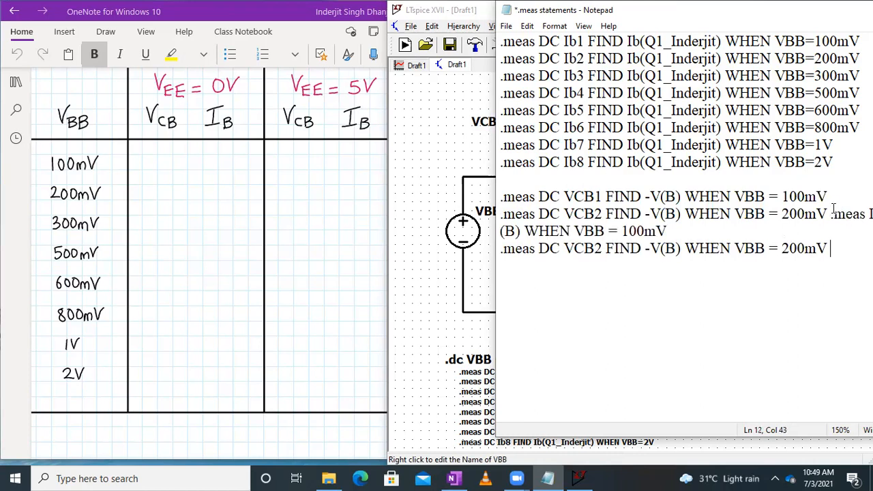
{"action": "left_click", "coordinate": [833, 214]}
{"action": "key", "text": "Return"}
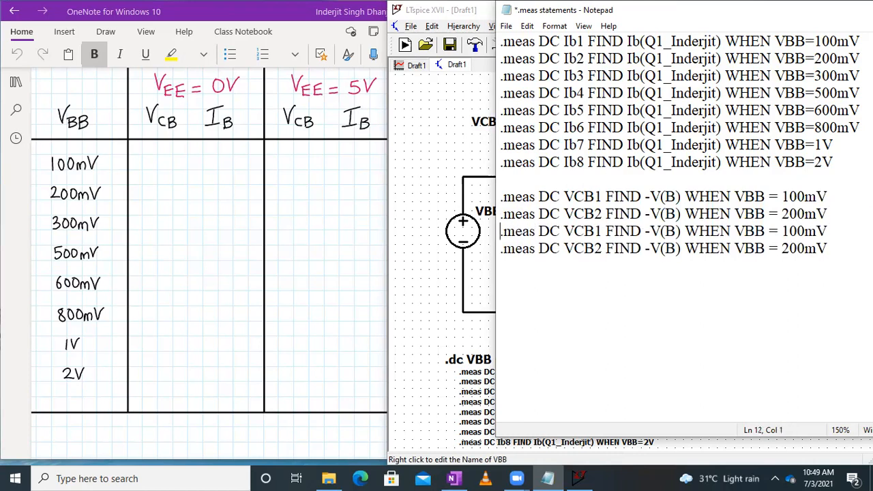
Rename the two duplicated VCB measurement statements as VCB3 and VCB4
{"action": "key", "text": "BackSpace"}
{"action": "type", "text": "3"}
{"action": "key", "text": "BackSpace"}
{"action": "type", "text": "4"}
Set the VBB condition to 300mV in the VCB3 statement and 500mV in the VCB4 statement
{"action": "key", "text": "Right"}
{"action": "key", "text": "Right"}
{"action": "key", "text": "Right"}
{"action": "key", "text": "Right"}
{"action": "key", "text": "Right"}
{"action": "key", "text": "Right"}
{"action": "key", "text": "Right"}
{"action": "key", "text": "Right"}
{"action": "key", "text": "Right"}
{"action": "key", "text": "Right"}
{"action": "key", "text": "Right"}
{"action": "key", "text": "Right"}
{"action": "key", "text": "Right"}
{"action": "key", "text": "Right"}
{"action": "key", "text": "Right"}
{"action": "key", "text": "Right"}
{"action": "key", "text": "Right"}
{"action": "key", "text": "Right"}
{"action": "key", "text": "Right"}
{"action": "key", "text": "Right"}
{"action": "key", "text": "BackSpace"}
{"action": "type", "text": "3"}
{"action": "key", "text": "Down"}
{"action": "key", "text": "BackSpace"}
{"action": "type", "text": "5"}
Duplicate the VCB1 to VCB4 statements directly below themselves without a blank line in between
{"action": "left_click_drag", "start_coordinate": [831, 248], "coordinate": [505, 181]}
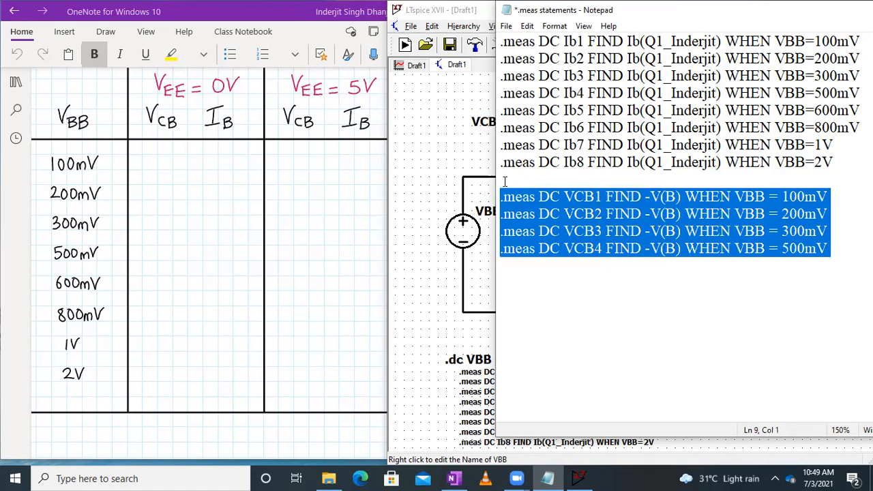
{"action": "left_click", "coordinate": [537, 268]}
{"action": "left_click", "coordinate": [833, 248]}
{"action": "key", "text": "Return"}
{"action": "key", "text": "ctrl+v"}
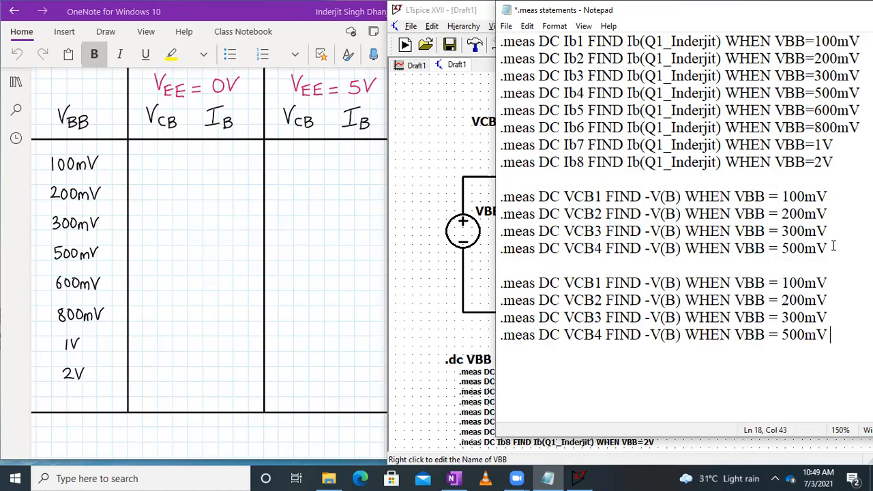
{"action": "left_click", "coordinate": [689, 265]}
{"action": "key", "text": "BackSpace"}
Rename the four duplicated statements as VCB5, VCB6, VCB7 and VCB8
{"action": "left_click", "coordinate": [603, 266]}
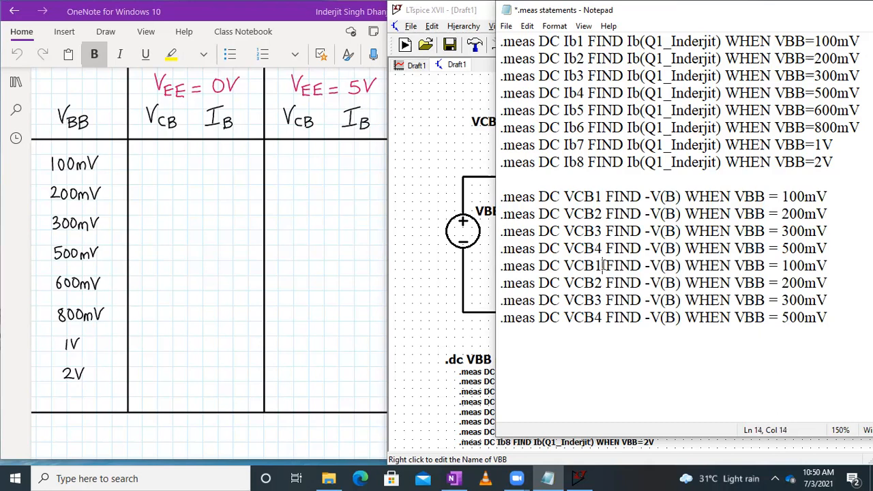
{"action": "key", "text": "BackSpace"}
{"action": "type", "text": "5"}
{"action": "key", "text": "Down"}
{"action": "key", "text": "BackSpace"}
{"action": "type", "text": "6"}
{"action": "key", "text": "Down"}
{"action": "key", "text": "BackSpace"}
{"action": "type", "text": "8"}
Set the VBB condition to 600mV in the VCB5 statement and 800mV in the VCB6 statement
{"action": "left_click", "coordinate": [790, 265]}
{"action": "key", "text": "BackSpace"}
{"action": "type", "text": "6"}
{"action": "key", "text": "Down"}
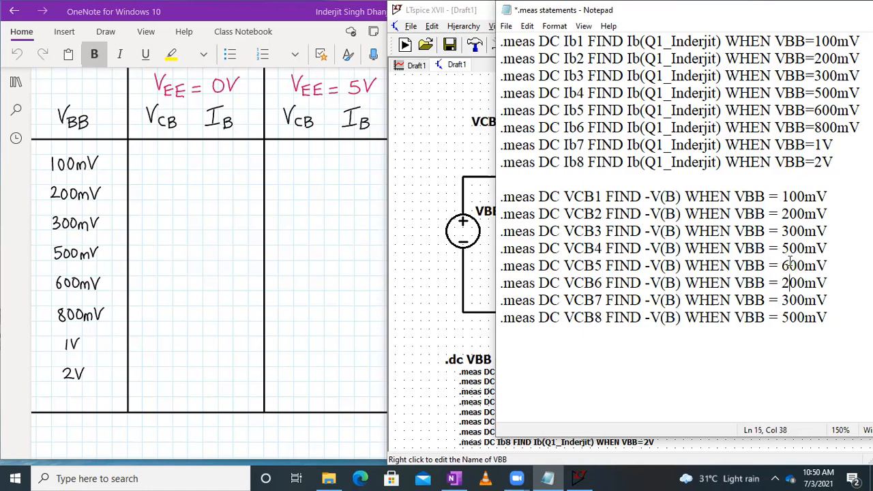
{"action": "key", "text": "BackSpace"}
{"action": "type", "text": "8"}
Set the VBB condition to 1V in the VCB7 statement and 2V in the VCB8 statement
{"action": "key", "text": "Down"}
{"action": "key", "text": "Right"}
{"action": "key", "text": "Right"}
{"action": "key", "text": "Right"}
{"action": "key", "text": "BackSpace"}
{"action": "key", "text": "BackSpace"}
{"action": "key", "text": "BackSpace"}
{"action": "key", "text": "BackSpace"}
{"action": "type", "text": "1"}
{"action": "key", "text": "Down"}
{"action": "key", "text": "Right"}
{"action": "key", "text": "Right"}
{"action": "key", "text": "Right"}
{"action": "key", "text": "BackSpace"}
{"action": "key", "text": "BackSpace"}
{"action": "key", "text": "BackSpace"}
{"action": "key", "text": "BackSpace"}
{"action": "type", "text": "2"}
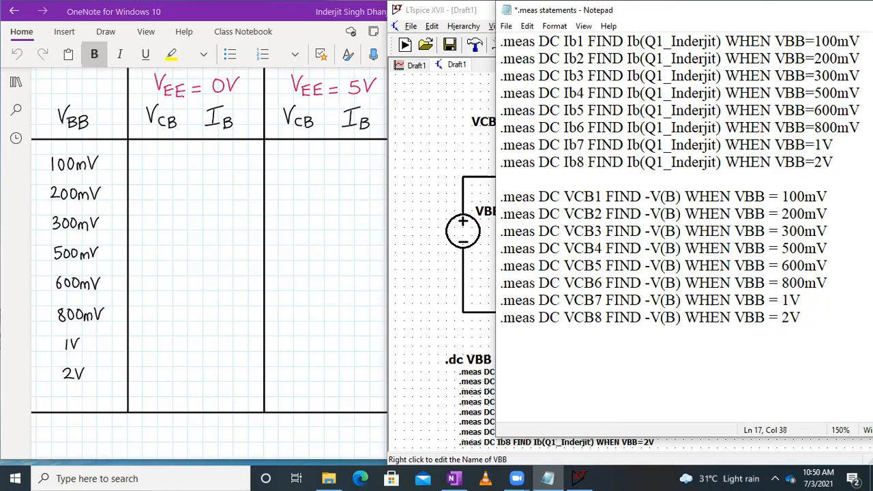
Copy the eight VCB statements into LTspice as a SPICE directive with font size 1.0, placed beside the Ib statements below the .model line
{"action": "left_click_drag", "start_coordinate": [821, 317], "coordinate": [499, 195]}
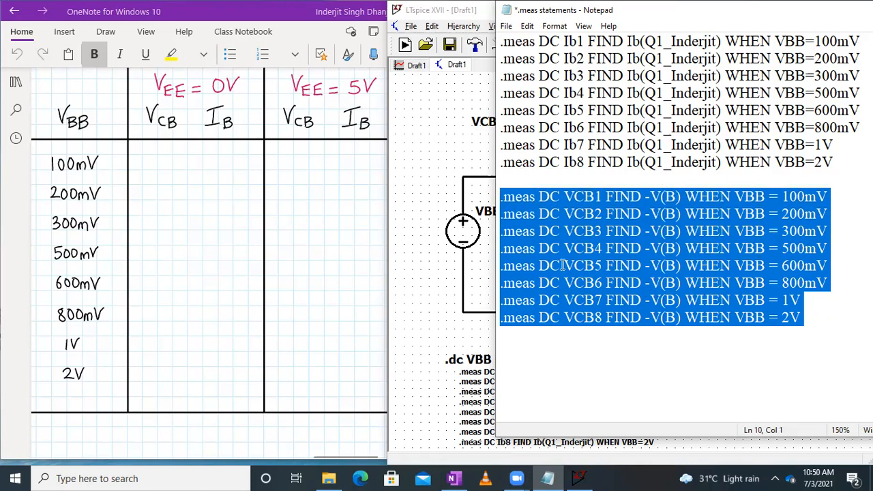
{"action": "left_click", "coordinate": [431, 166]}
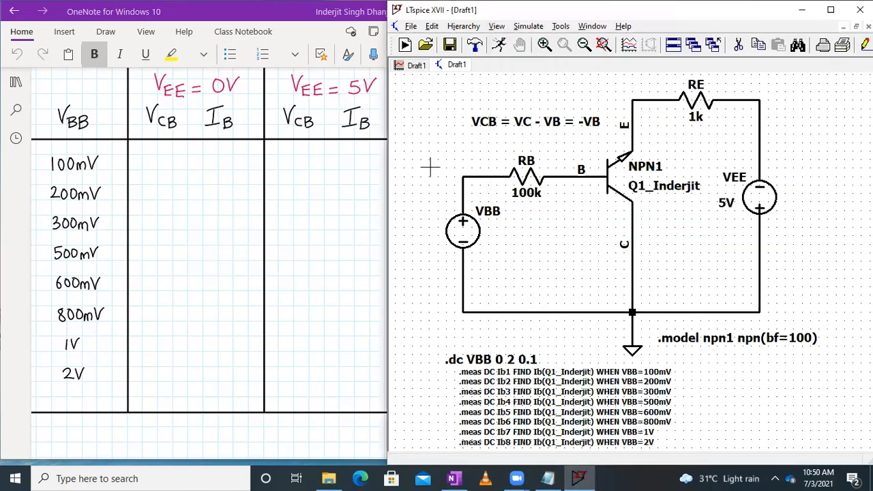
{"action": "right_click", "coordinate": [707, 421]}
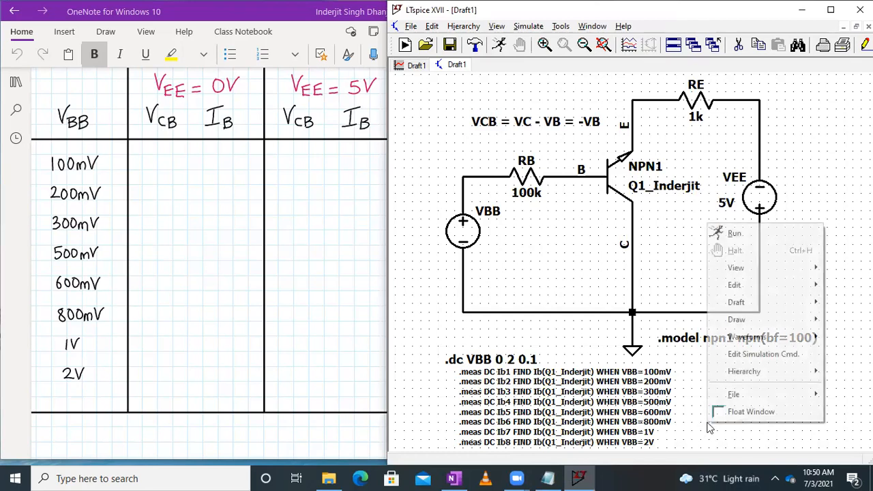
{"action": "mouse_move", "coordinate": [756, 307]}
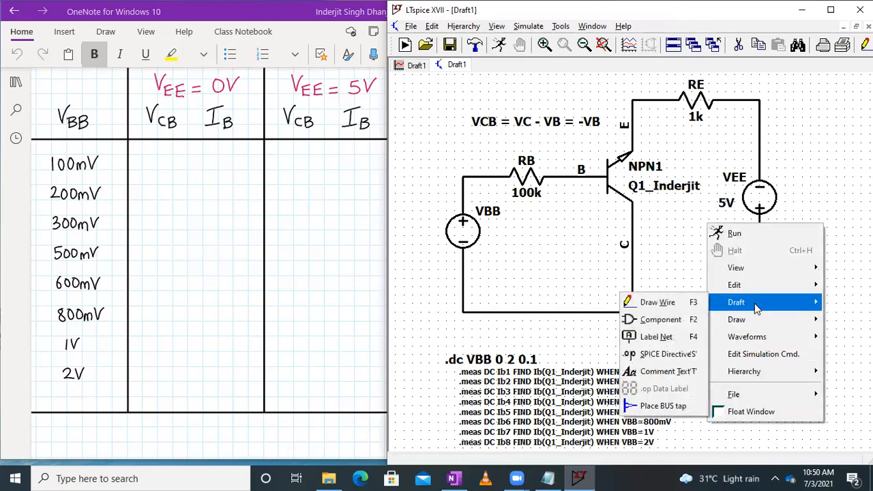
{"action": "left_click", "coordinate": [664, 355]}
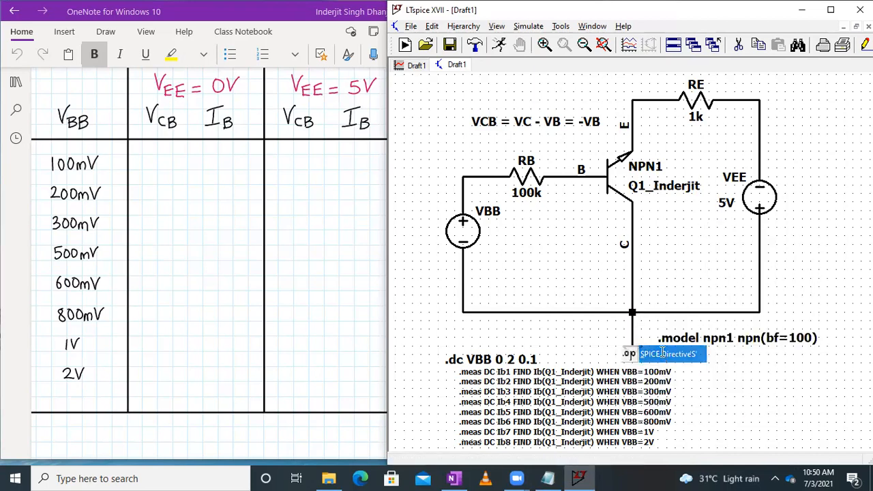
{"action": "key", "text": "ctrl+v"}
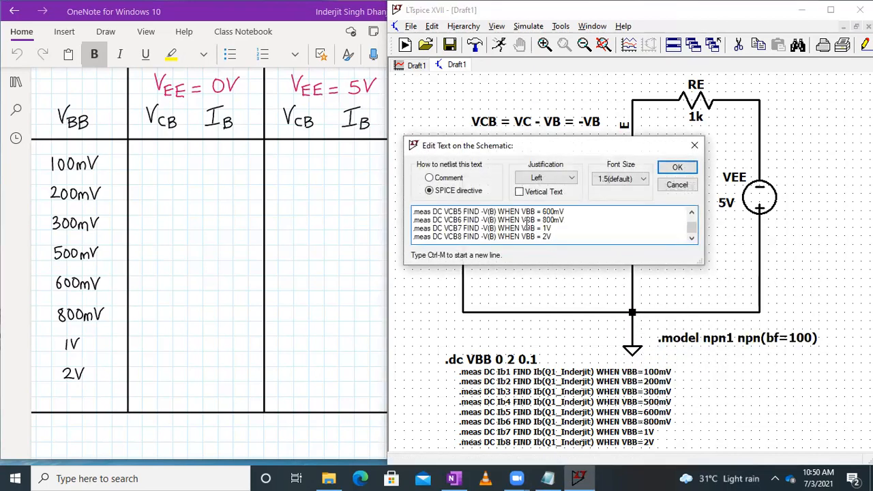
{"action": "left_click", "coordinate": [611, 179]}
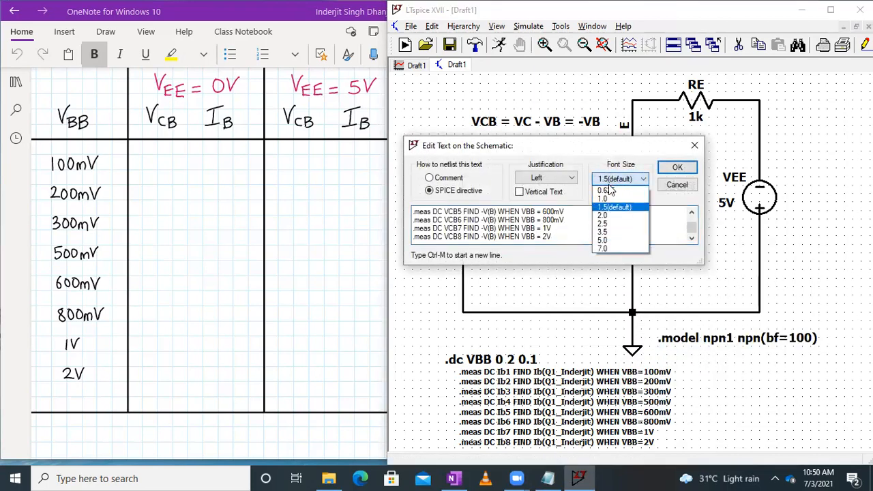
{"action": "left_click", "coordinate": [604, 199]}
{"action": "left_click", "coordinate": [677, 168]}
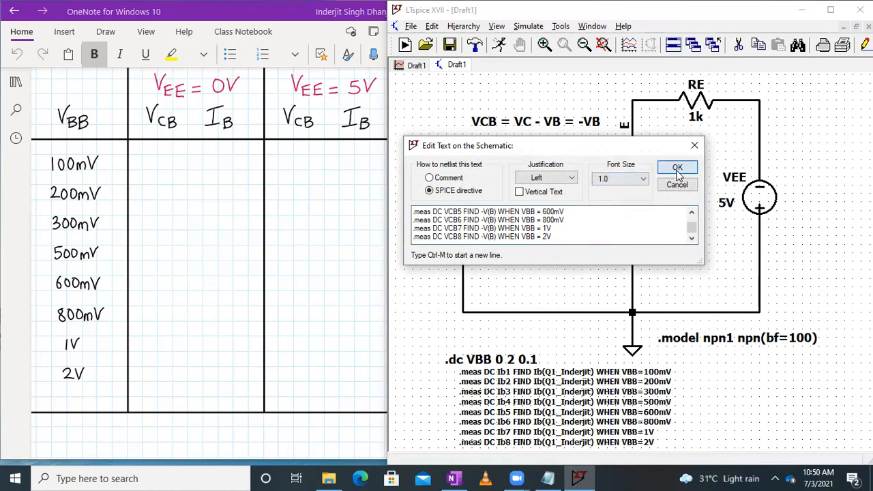
{"action": "left_click", "coordinate": [691, 366]}
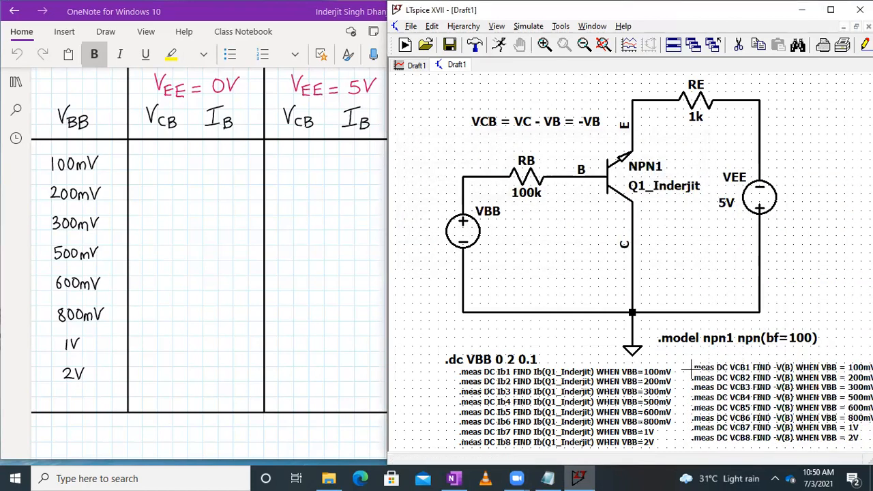
Run the DC sweep with the new VCB measurements and maximize the base current plot, comparing it with the schematic
{"action": "left_click", "coordinate": [525, 26]}
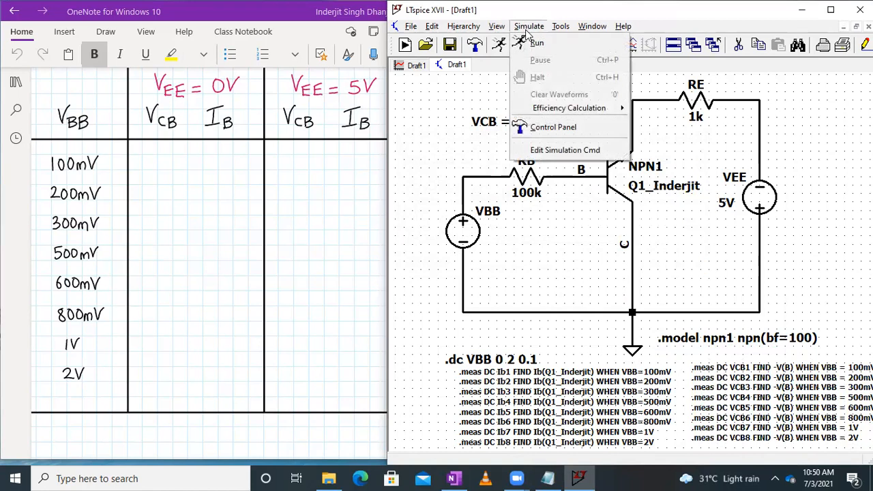
{"action": "left_click", "coordinate": [535, 45]}
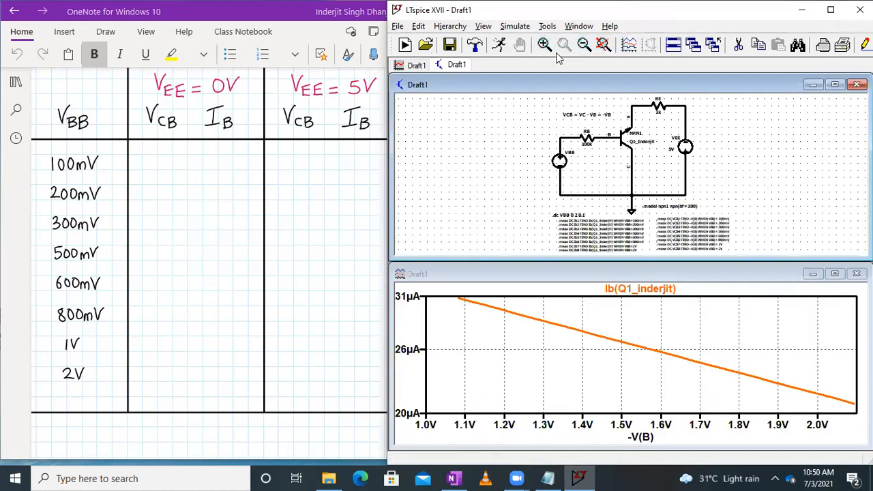
{"action": "left_click", "coordinate": [835, 274]}
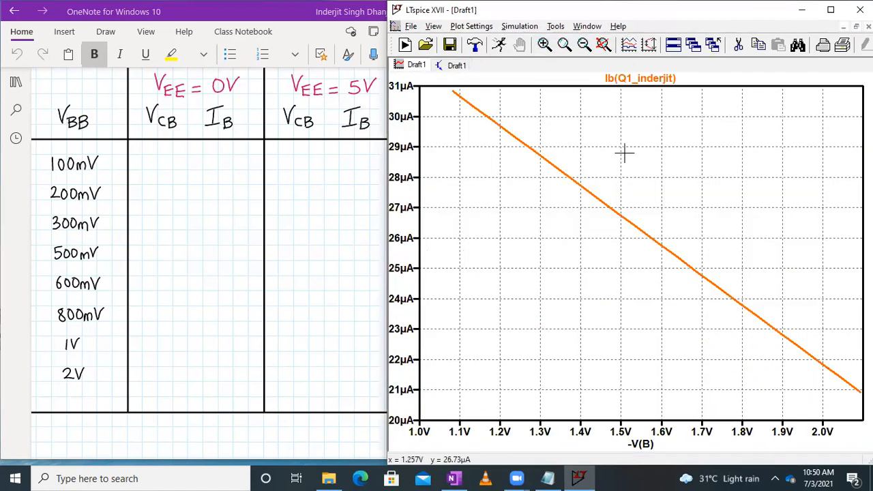
{"action": "left_click", "coordinate": [447, 65]}
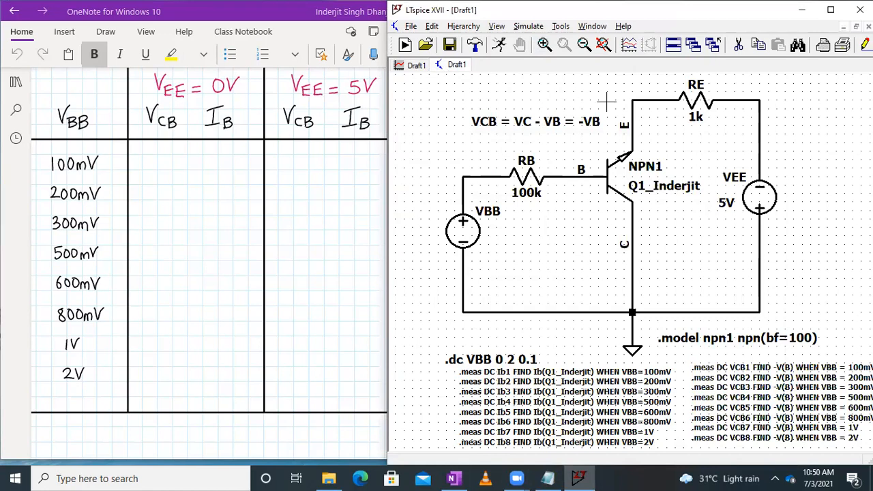
{"action": "left_click", "coordinate": [401, 65]}
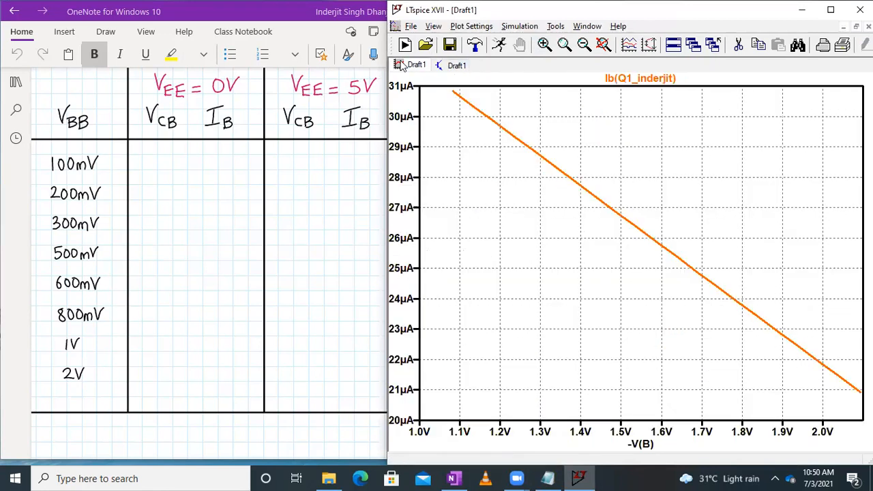
{"action": "left_click", "coordinate": [456, 65]}
{"action": "left_click", "coordinate": [418, 65]}
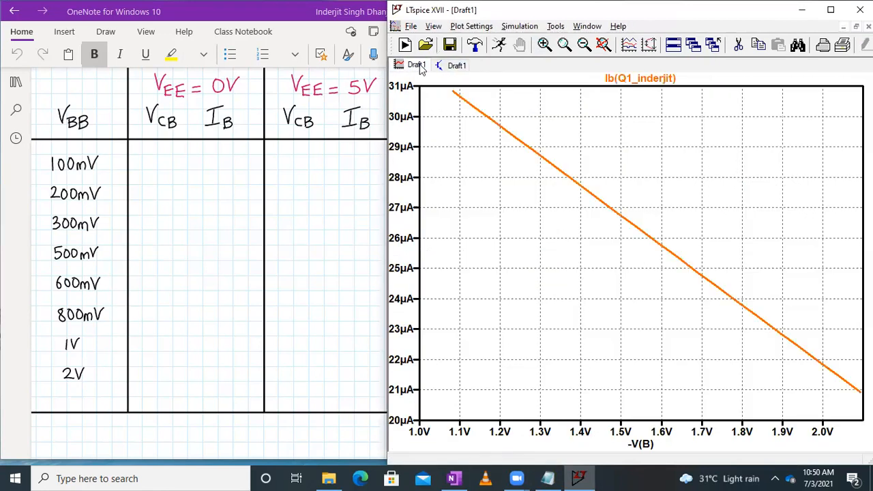
Open the SPICE error log, enlarge its text and examine the Ib1–Ib8 and VCB1–VCB8 results for VEE = 5V
{"action": "left_click", "coordinate": [436, 28]}
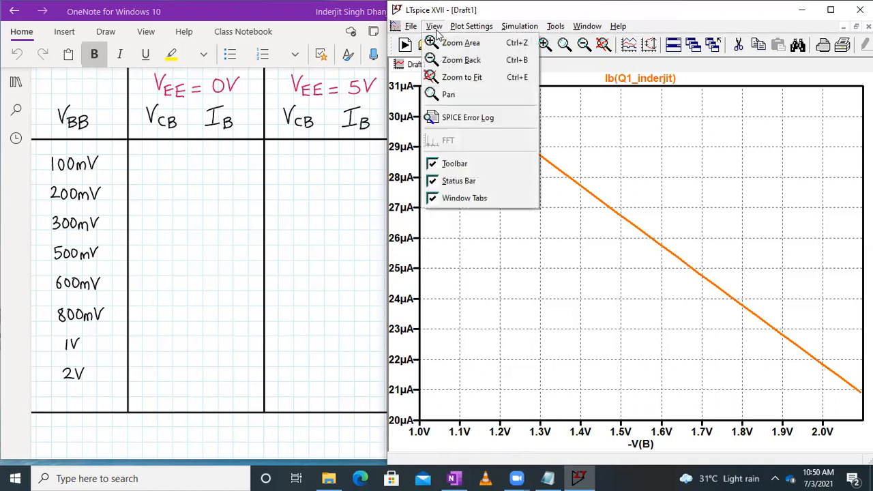
{"action": "left_click", "coordinate": [479, 118]}
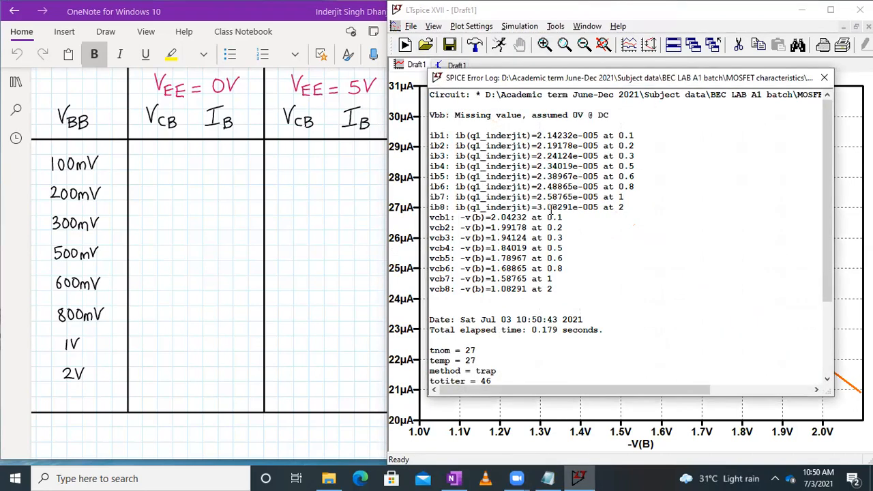
{"action": "scroll", "coordinate": [551, 212], "scroll_direction": "up", "scroll_amount": 5, "text": "ctrl"}
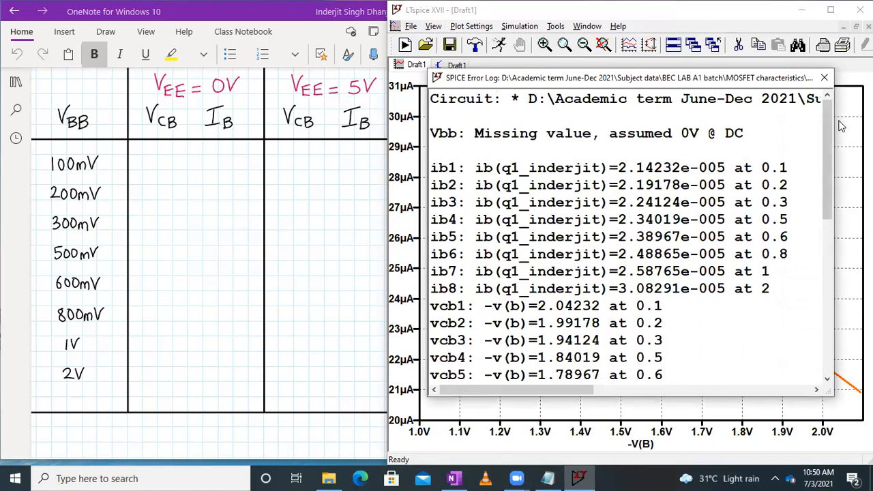
{"action": "left_click_drag", "start_coordinate": [829, 142], "coordinate": [831, 174]}
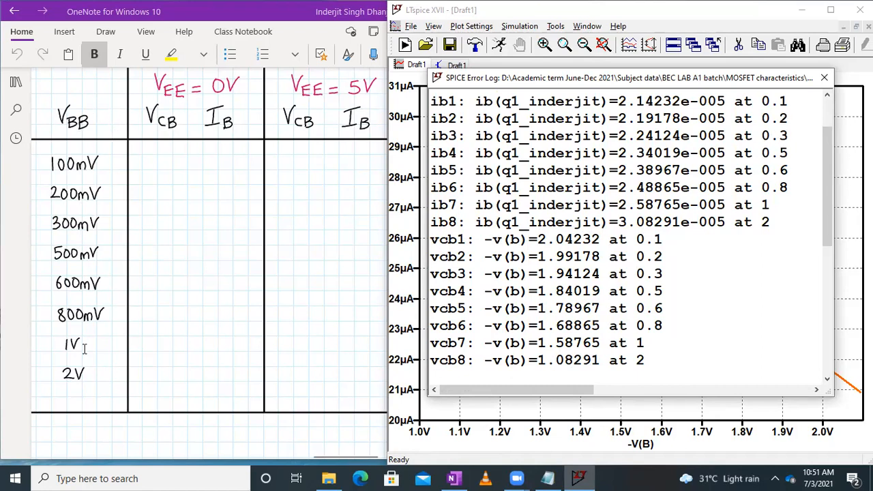
Close the error log, return to the schematic and set the VEE source to 10V
{"action": "left_click", "coordinate": [824, 77]}
{"action": "left_click", "coordinate": [462, 66]}
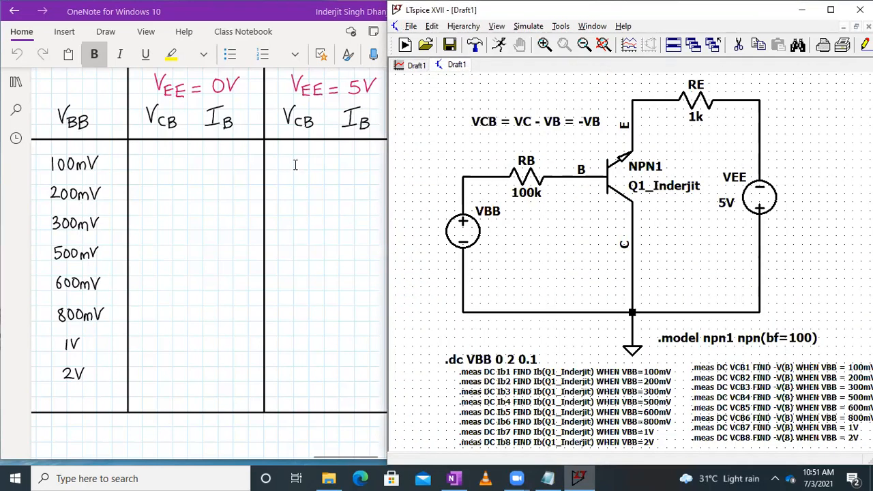
{"action": "scroll", "coordinate": [296, 165], "scroll_direction": "right", "scroll_amount": 5}
{"action": "scroll", "coordinate": [294, 164], "scroll_direction": "left", "scroll_amount": 5}
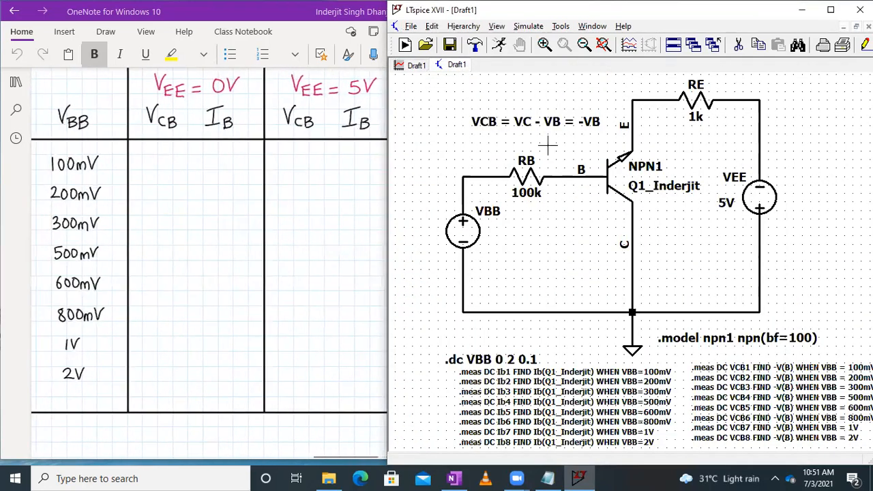
{"action": "right_click", "coordinate": [753, 196]}
{"action": "key", "text": "BackSpace"}
{"action": "type", "text": "10V"}
{"action": "key", "text": "Return"}
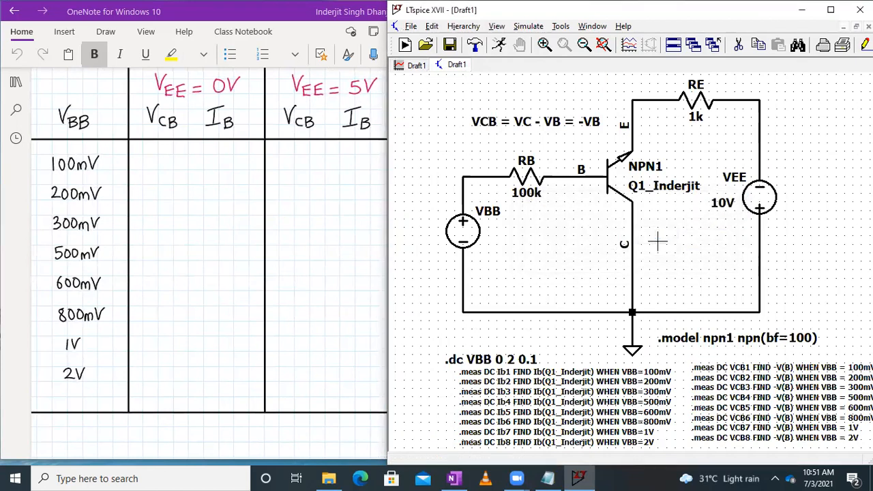
Rerun the simulation with VEE at 10V and maximize the base current plot
{"action": "left_click", "coordinate": [529, 26]}
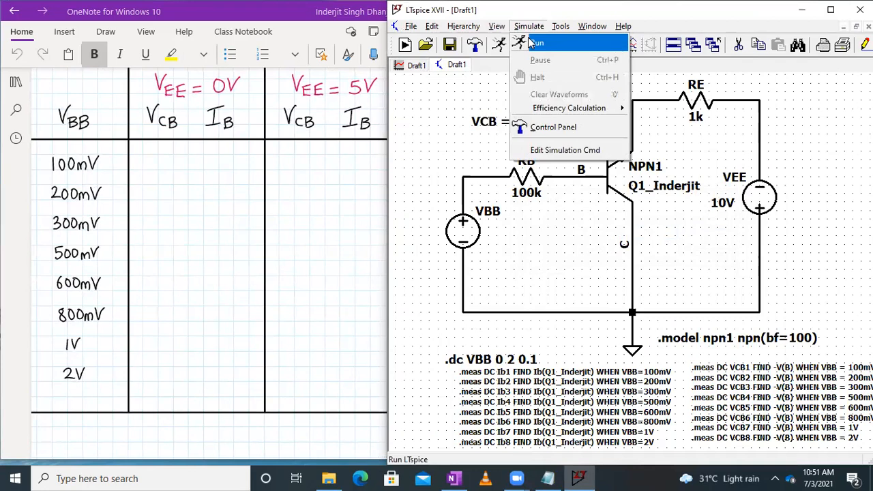
{"action": "left_click", "coordinate": [531, 40]}
{"action": "left_click", "coordinate": [835, 274]}
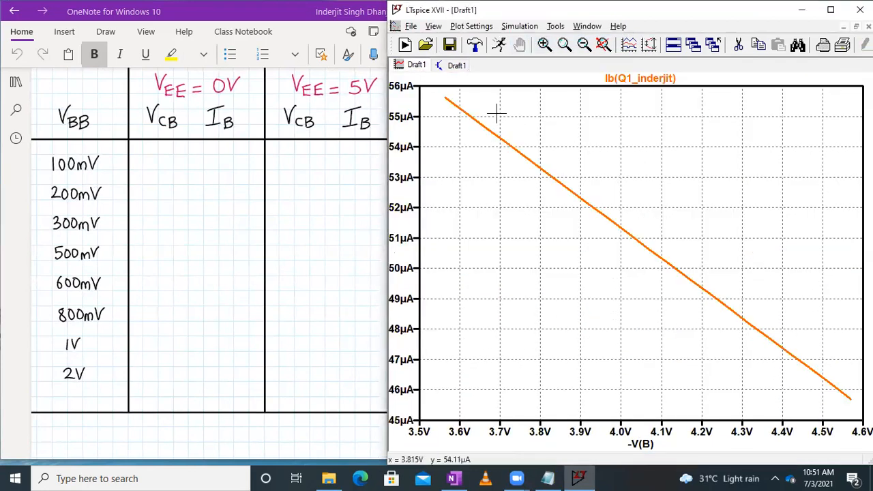
Examine the Ib and VCB results in the enlarged SPICE error log against the VEE = 10V columns of the OneNote observation table
{"action": "left_click", "coordinate": [434, 26]}
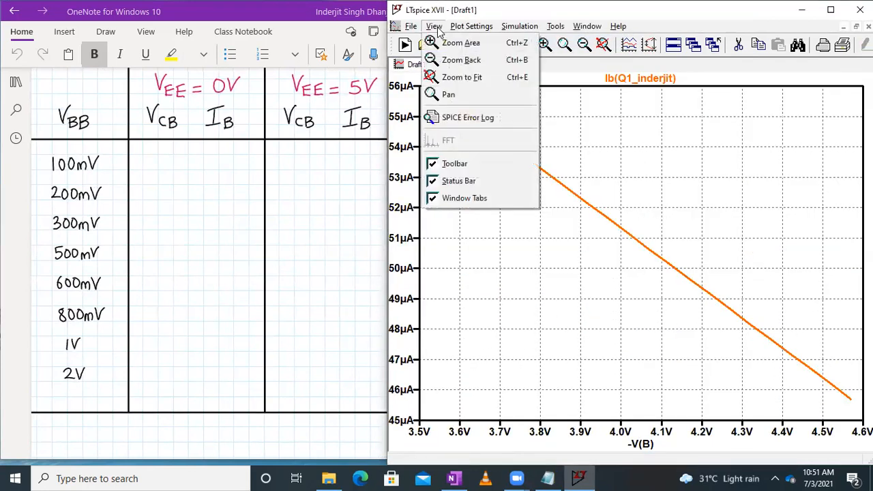
{"action": "left_click", "coordinate": [478, 117]}
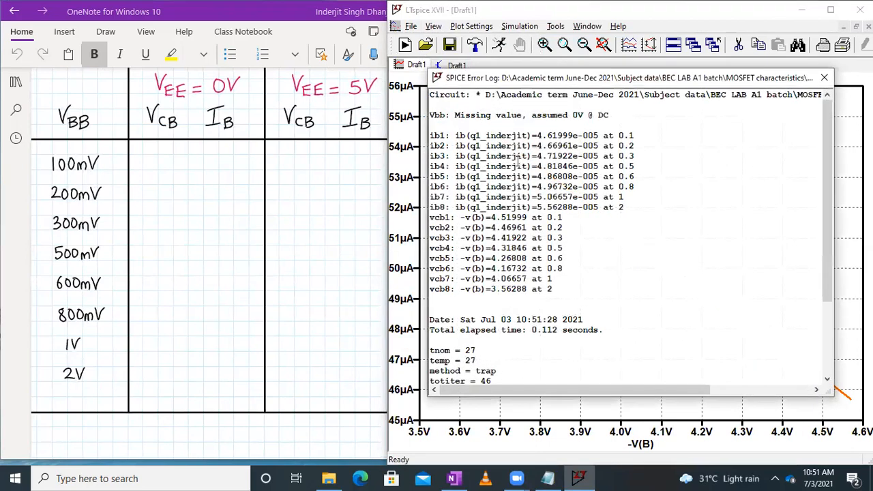
{"action": "scroll", "coordinate": [535, 198], "scroll_direction": "up", "scroll_amount": 2, "text": "ctrl"}
{"action": "scroll", "coordinate": [535, 198], "scroll_direction": "down", "scroll_amount": 1}
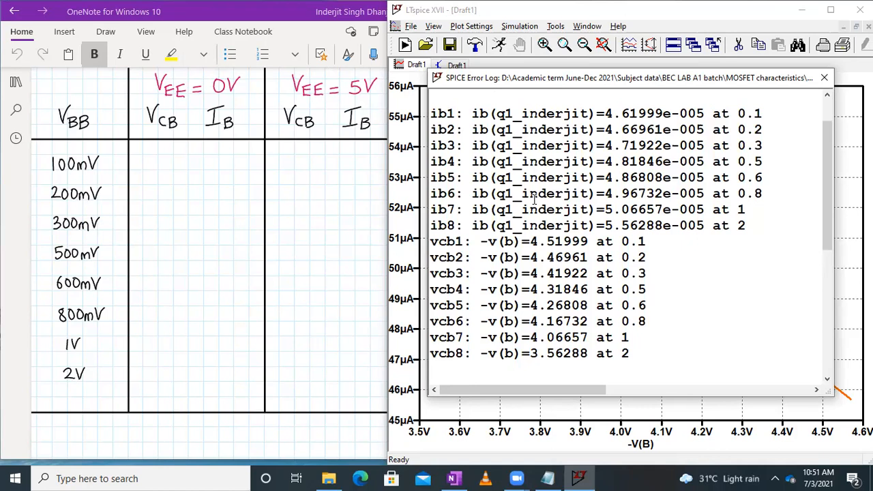
{"action": "scroll", "coordinate": [263, 226], "scroll_direction": "right", "scroll_amount": 6}
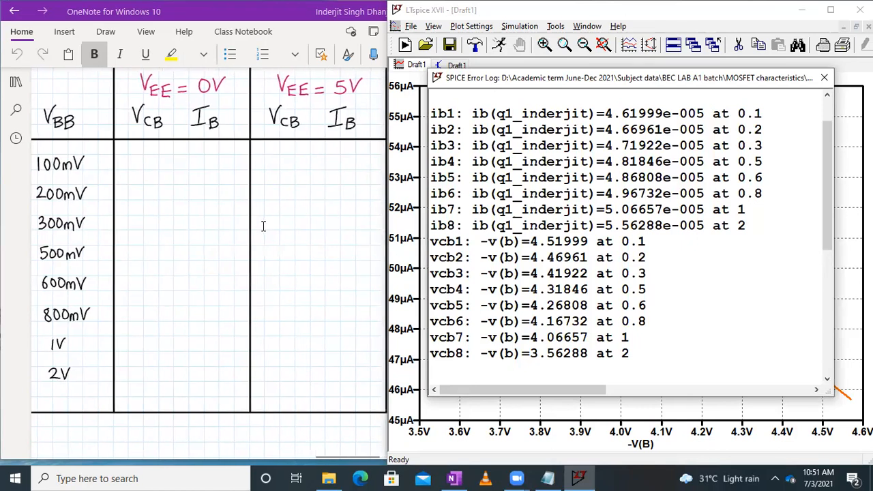
{"action": "scroll", "coordinate": [263, 226], "scroll_direction": "right", "scroll_amount": 1}
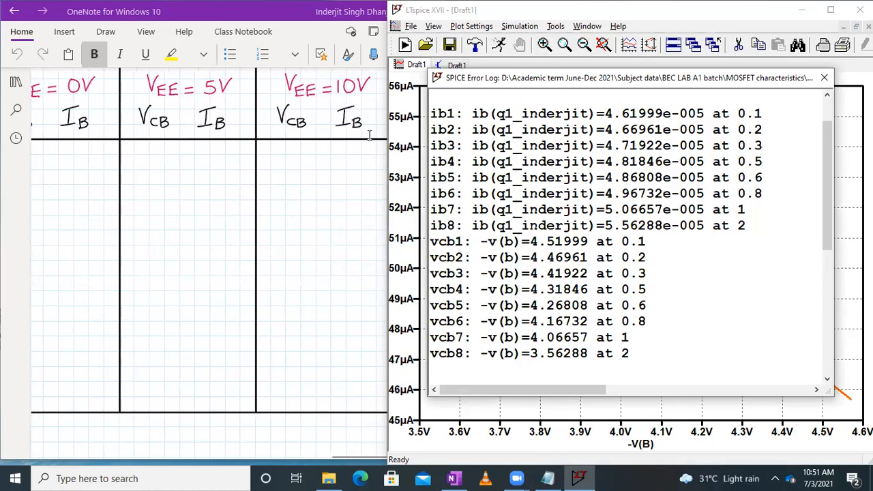
{"action": "scroll", "coordinate": [325, 328], "scroll_direction": "left", "scroll_amount": 8}
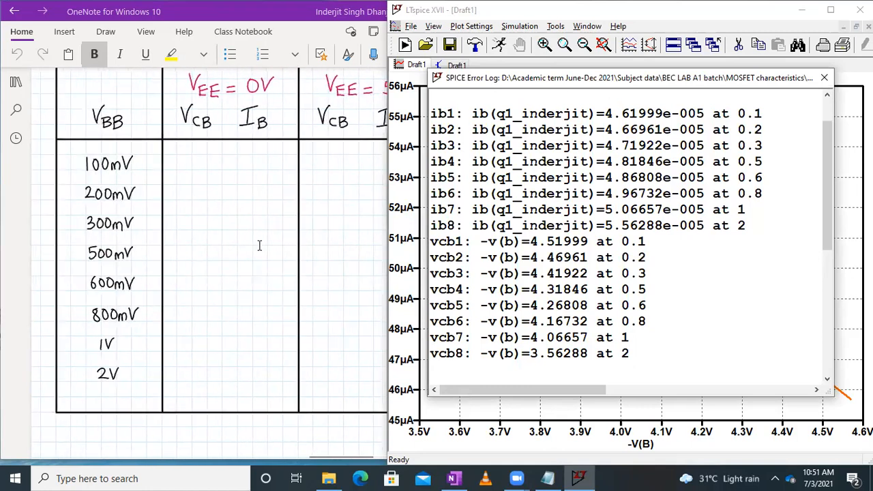
Close the SPICE error log and return to the Draft1 schematic
{"action": "scroll", "coordinate": [232, 282], "scroll_direction": "down", "scroll_amount": 2, "text": "ctrl"}
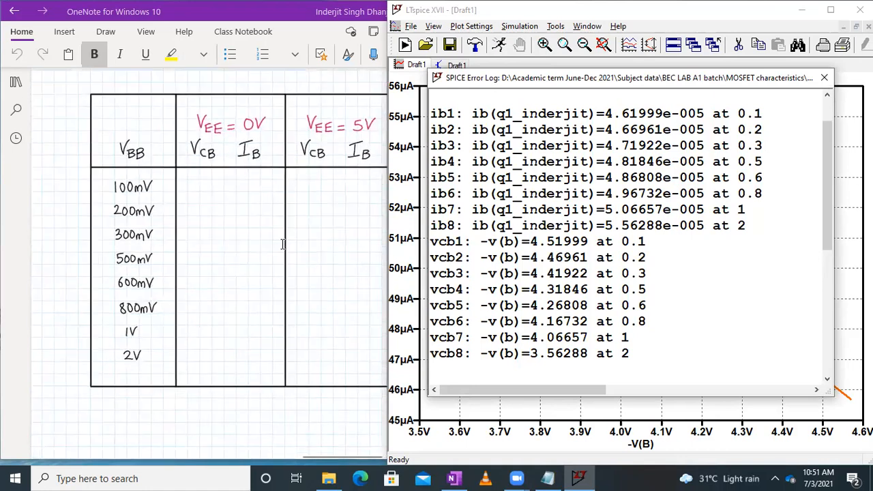
{"action": "left_click", "coordinate": [824, 80]}
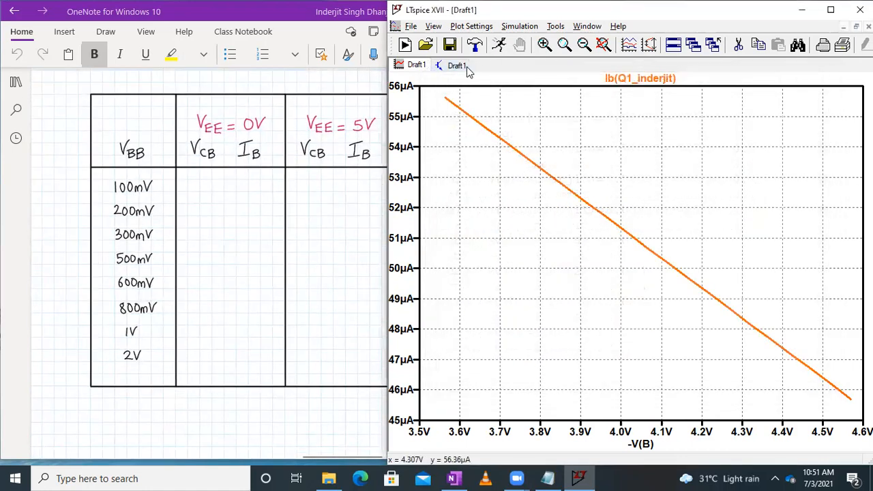
{"action": "left_click", "coordinate": [464, 66]}
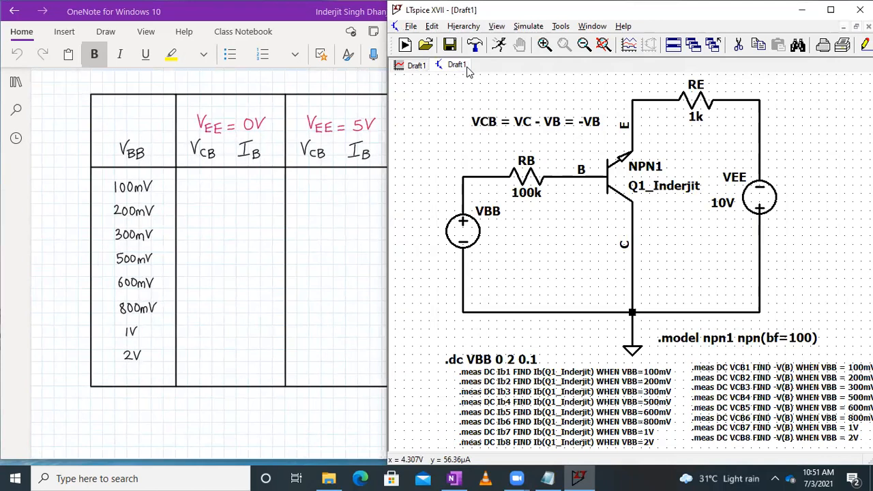
Switch to OneNote and open the "NPN BJT CC Output characteristics" page in the Lab 4 BJT characteristics section
{"action": "scroll", "coordinate": [231, 173], "scroll_direction": "left", "scroll_amount": 5}
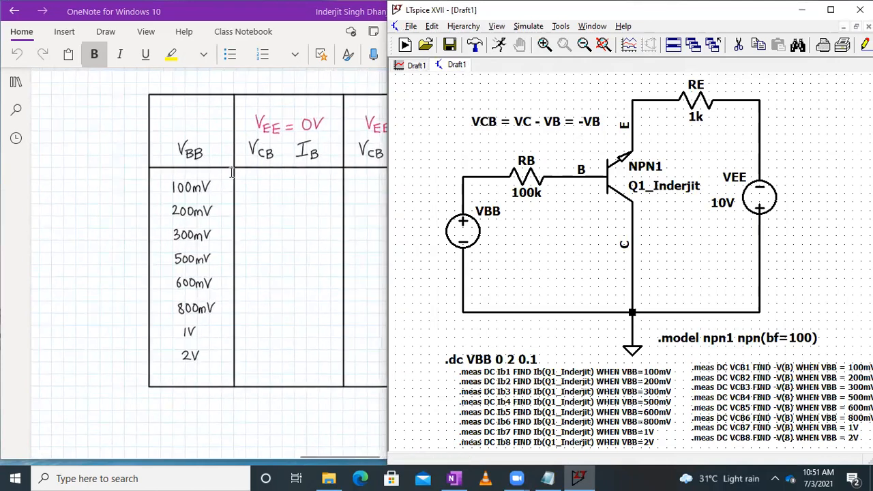
{"action": "scroll", "coordinate": [231, 174], "scroll_direction": "down", "scroll_amount": 2, "text": "ctrl"}
{"action": "scroll", "coordinate": [231, 174], "scroll_direction": "down", "scroll_amount": 1, "text": "ctrl"}
{"action": "scroll", "coordinate": [124, 197], "scroll_direction": "up", "scroll_amount": 10}
{"action": "scroll", "coordinate": [124, 197], "scroll_direction": "left", "scroll_amount": 5}
{"action": "scroll", "coordinate": [124, 197], "scroll_direction": "up", "scroll_amount": 5}
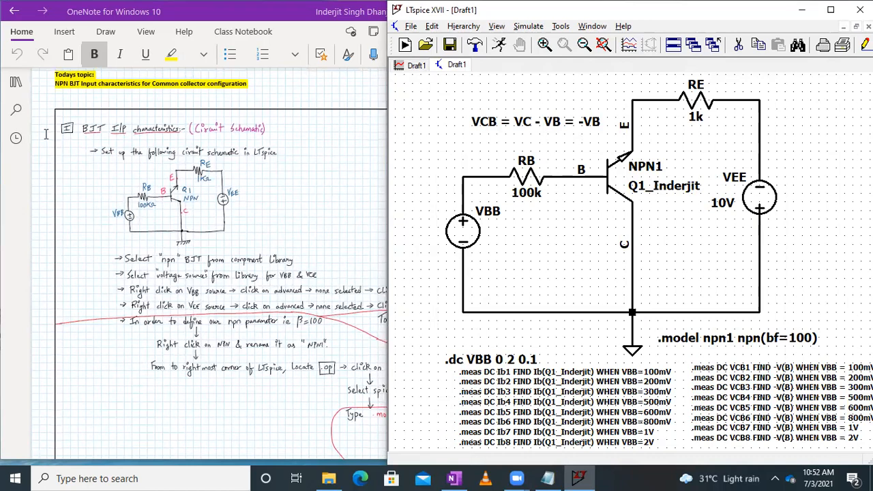
{"action": "left_click", "coordinate": [15, 85]}
{"action": "left_click", "coordinate": [15, 85]}
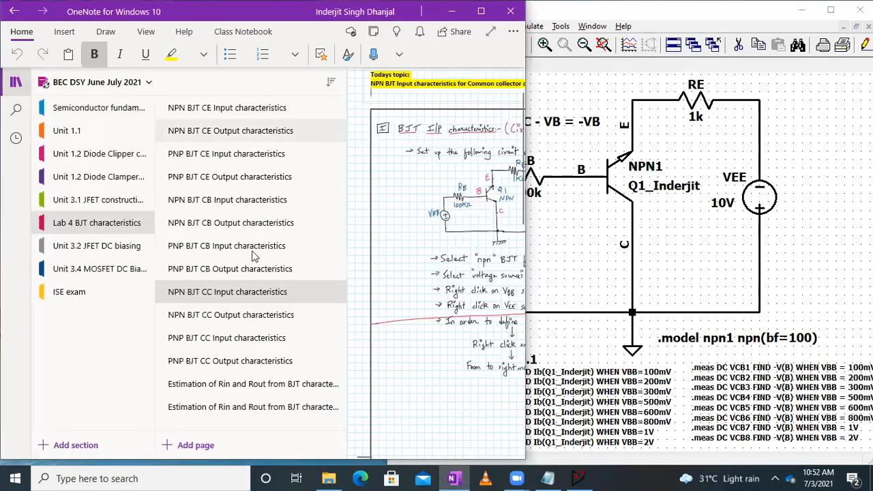
{"action": "left_click", "coordinate": [225, 315]}
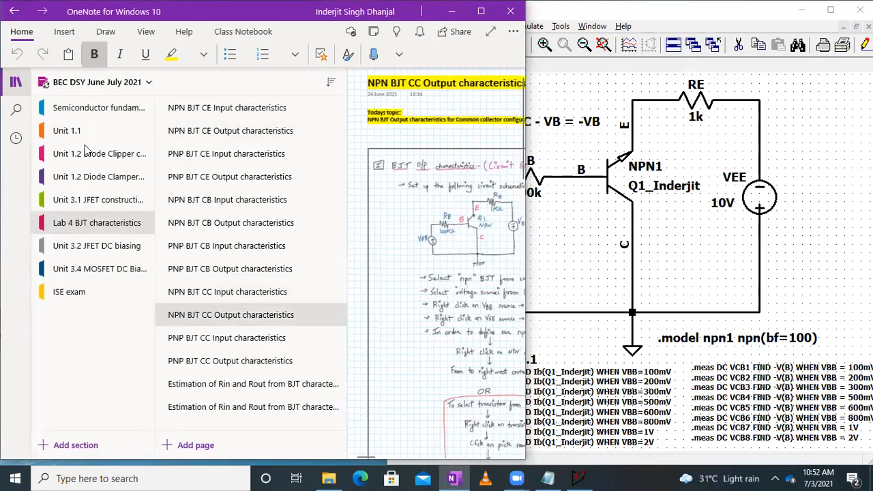
{"action": "left_click", "coordinate": [5, 85]}
Examine the output characteristics notes for the circuit setup and the DC sweep settings of both sources
{"action": "scroll", "coordinate": [78, 251], "scroll_direction": "up", "scroll_amount": 5}
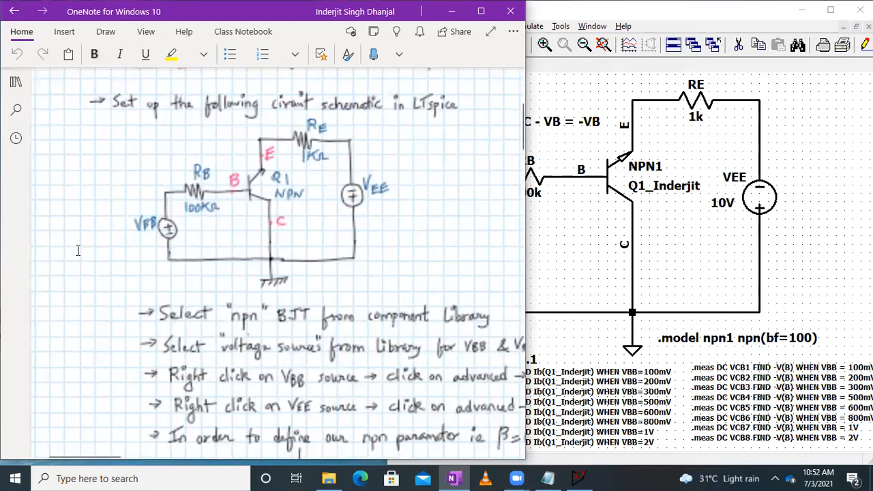
{"action": "scroll", "coordinate": [78, 250], "scroll_direction": "up", "scroll_amount": 1}
{"action": "scroll", "coordinate": [76, 251], "scroll_direction": "down", "scroll_amount": 1}
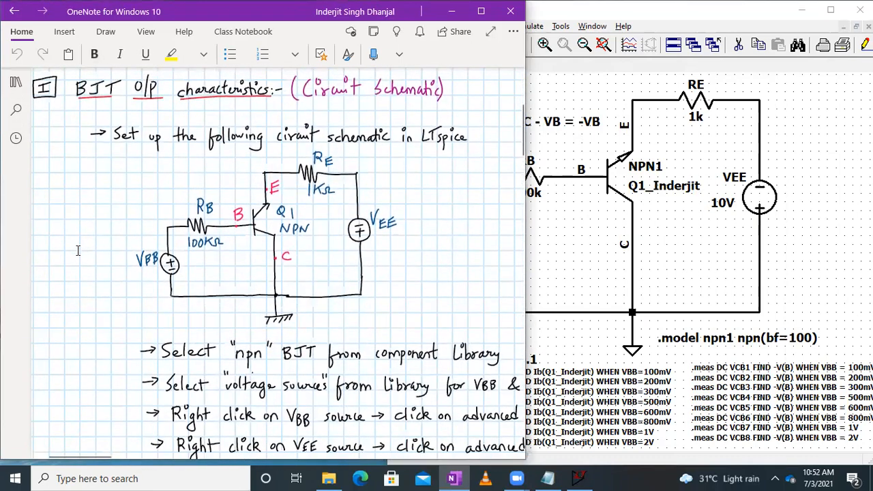
{"action": "scroll", "coordinate": [76, 250], "scroll_direction": "down", "scroll_amount": 3}
{"action": "scroll", "coordinate": [289, 342], "scroll_direction": "down", "scroll_amount": 10}
{"action": "scroll", "coordinate": [281, 341], "scroll_direction": "right", "scroll_amount": 5}
{"action": "scroll", "coordinate": [282, 341], "scroll_direction": "right", "scroll_amount": 3}
{"action": "scroll", "coordinate": [281, 341], "scroll_direction": "up", "scroll_amount": 2}
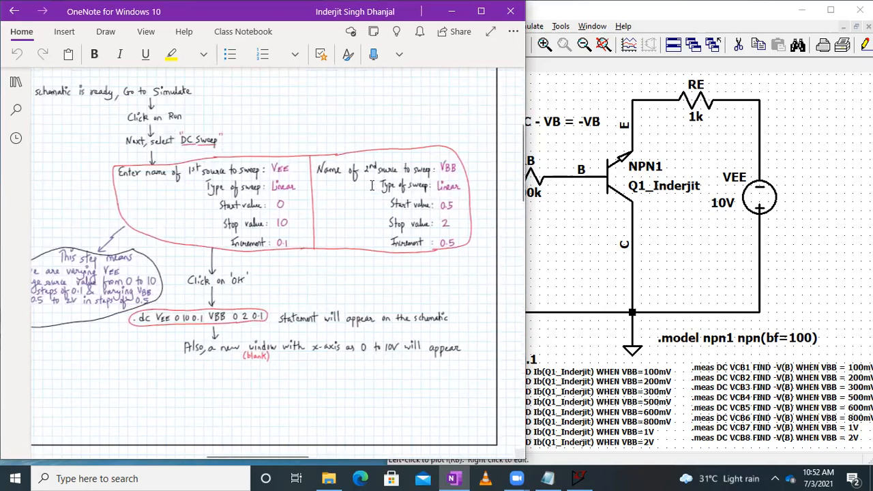
{"action": "scroll", "coordinate": [302, 194], "scroll_direction": "up", "scroll_amount": 3}
Switch back to LTspice and delete the .dc VBB 0 2 0.1 directive from the schematic
{"action": "left_click", "coordinate": [573, 257]}
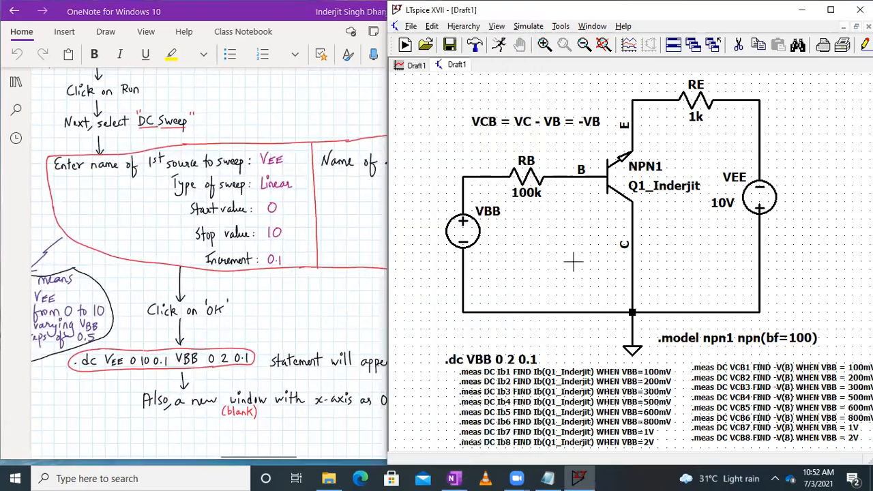
{"action": "left_click", "coordinate": [738, 44]}
{"action": "left_click", "coordinate": [471, 361]}
Run the schematic without a simulation command and choose DC sweep as the analysis type
{"action": "scroll", "coordinate": [262, 254], "scroll_direction": "up", "scroll_amount": 3}
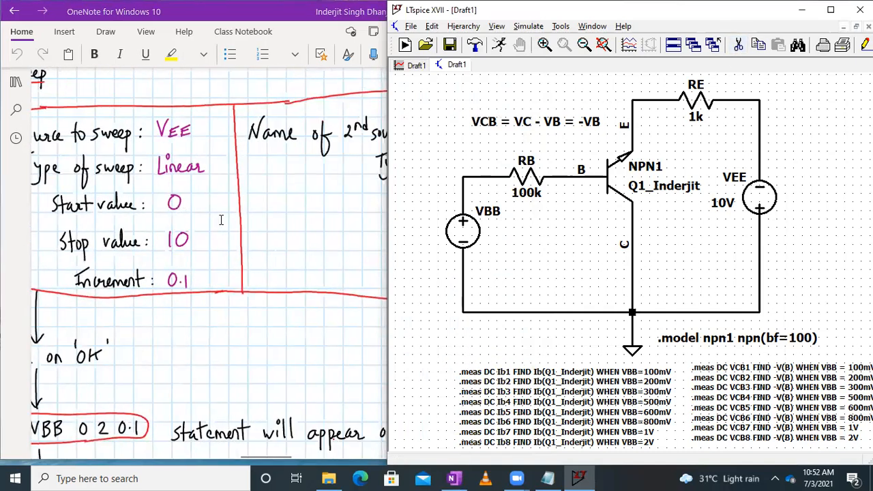
{"action": "scroll", "coordinate": [220, 219], "scroll_direction": "right", "scroll_amount": 1}
{"action": "left_click", "coordinate": [531, 27]}
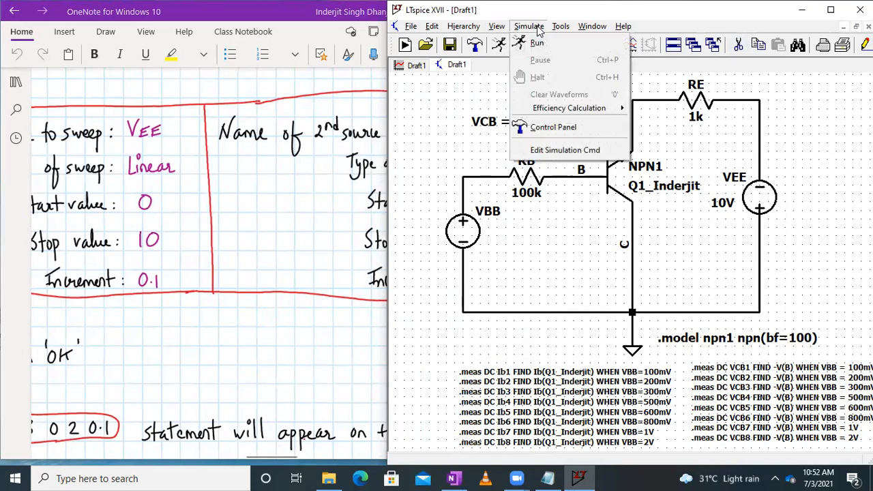
{"action": "left_click", "coordinate": [537, 45]}
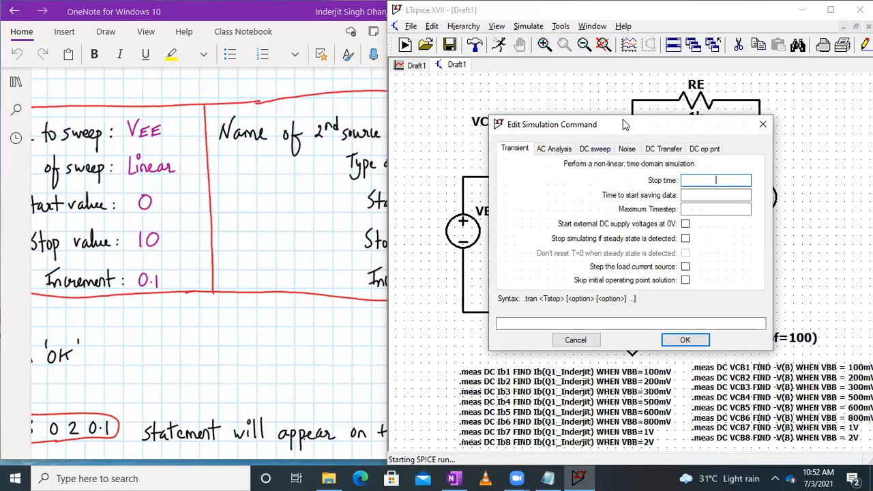
{"action": "left_click_drag", "start_coordinate": [624, 125], "coordinate": [610, 120]}
{"action": "left_click", "coordinate": [581, 142]}
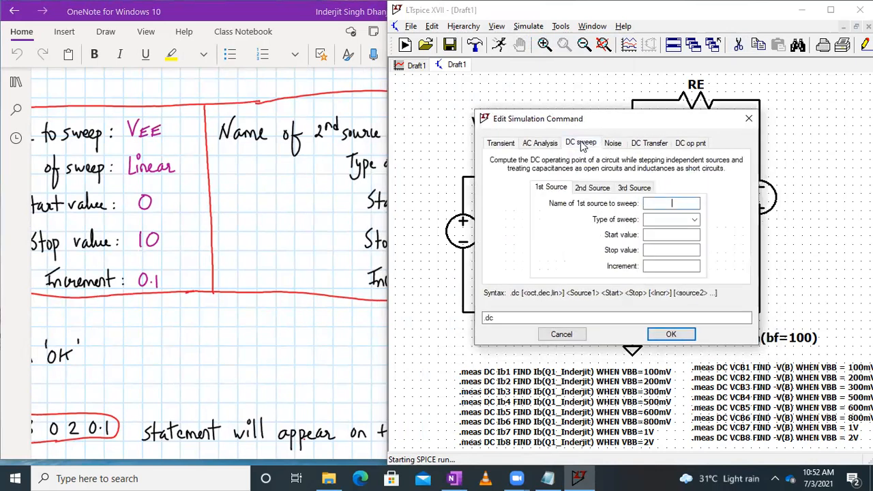
Set the first sweep source to VEE with a linear sweep from 0 to 10 in increments of 0.1
{"action": "left_click", "coordinate": [671, 205]}
{"action": "scroll", "coordinate": [293, 179], "scroll_direction": "left", "scroll_amount": 3}
{"action": "scroll", "coordinate": [293, 179], "scroll_direction": "up", "scroll_amount": 1}
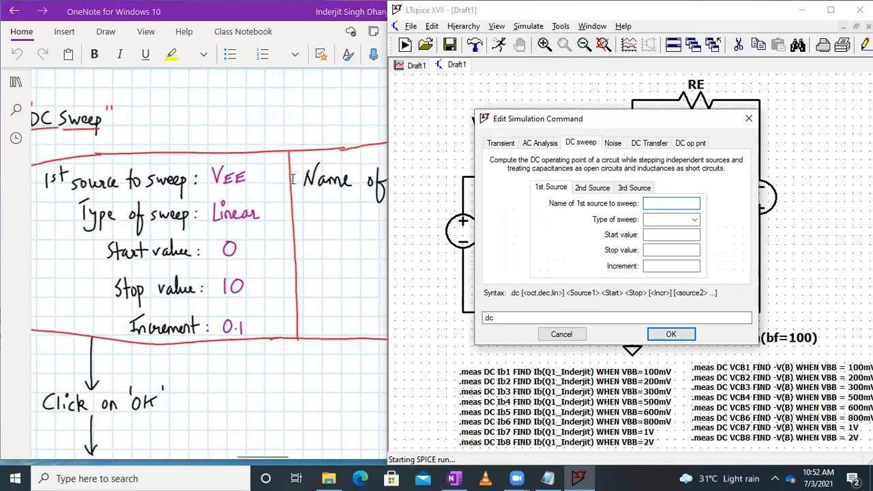
{"action": "type", "text": "VEE"}
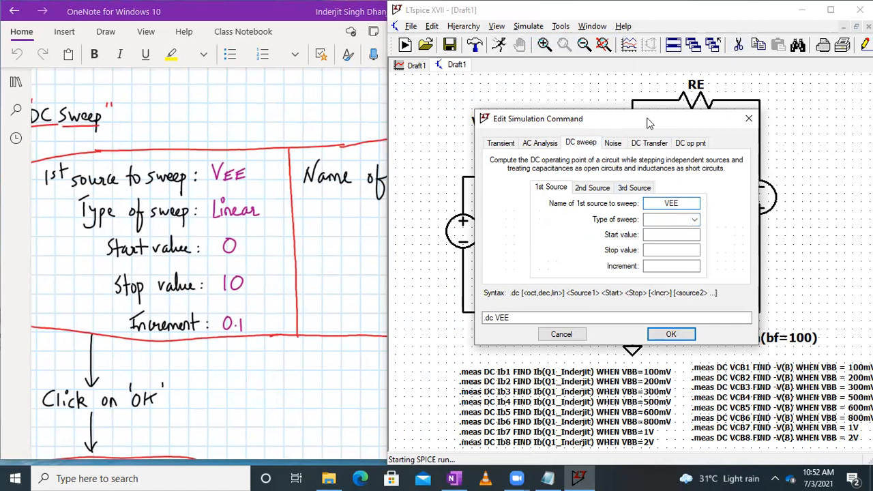
{"action": "left_click_drag", "start_coordinate": [649, 123], "coordinate": [646, 66]}
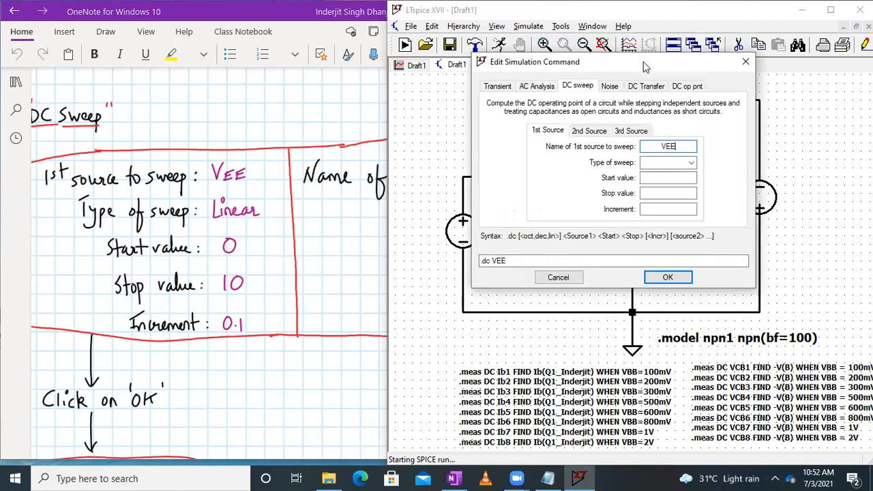
{"action": "left_click", "coordinate": [687, 166]}
{"action": "left_click", "coordinate": [670, 175]}
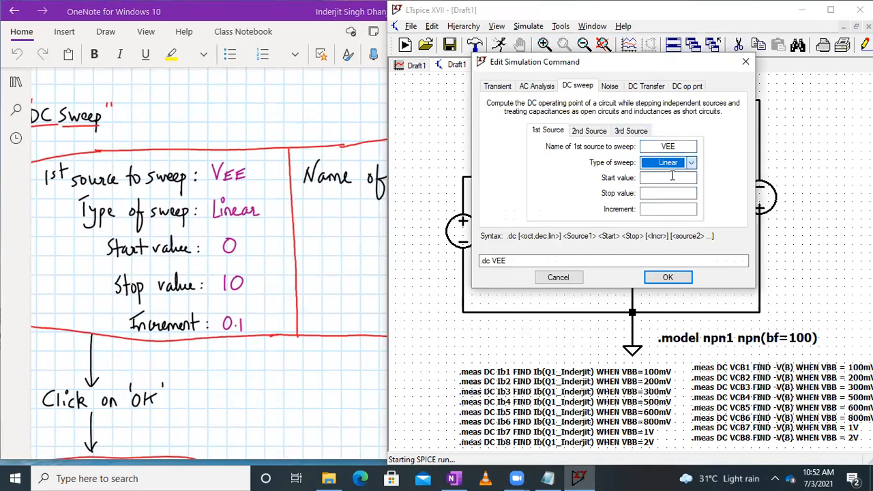
{"action": "left_click", "coordinate": [669, 179]}
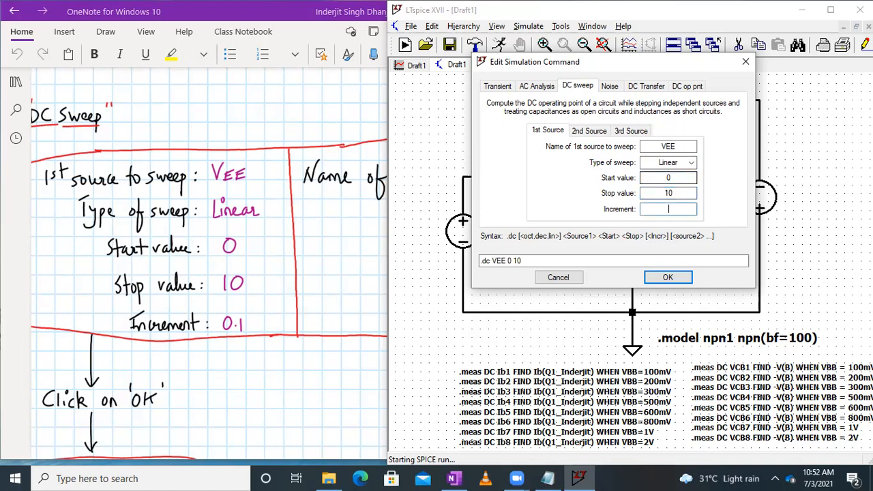
Set the second sweep source to VBB, linear from 0.5 to 2 in increments of 0.5, and run the simulation
{"action": "scroll", "coordinate": [167, 250], "scroll_direction": "right", "scroll_amount": 4}
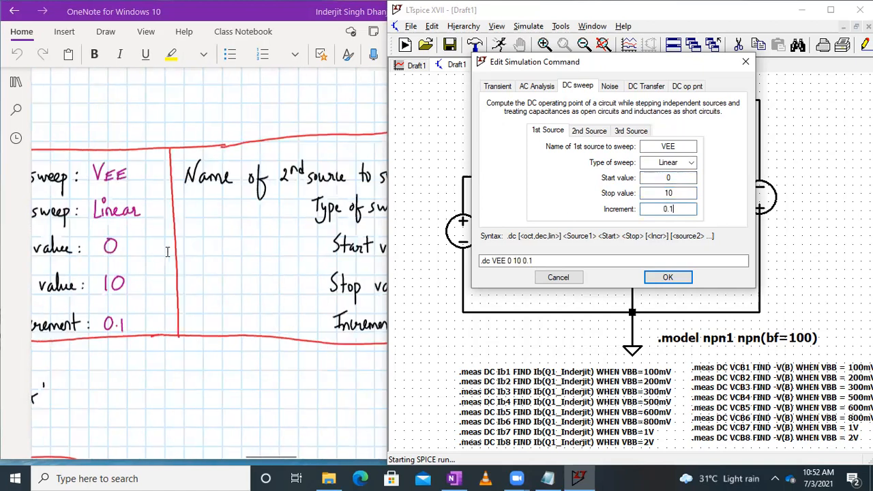
{"action": "left_click", "coordinate": [586, 131]}
{"action": "left_click", "coordinate": [662, 146]}
{"action": "type", "text": "VBB"}
{"action": "left_click", "coordinate": [662, 178]}
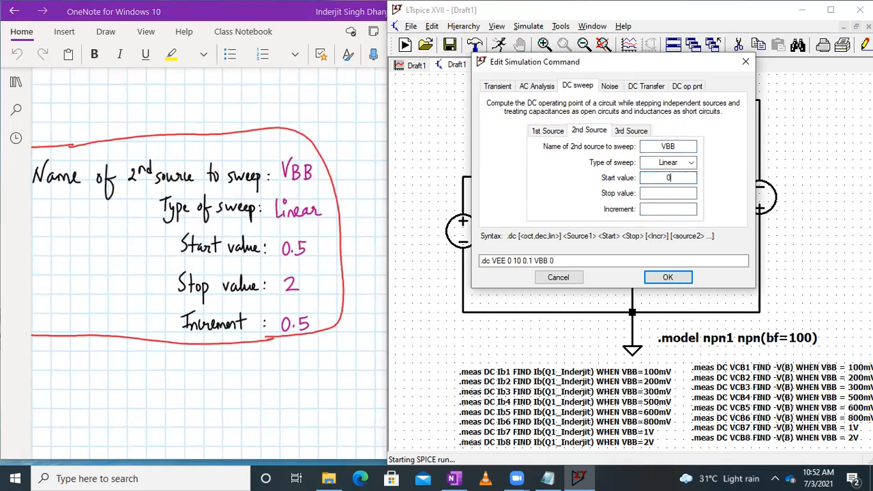
{"action": "left_click", "coordinate": [665, 193]}
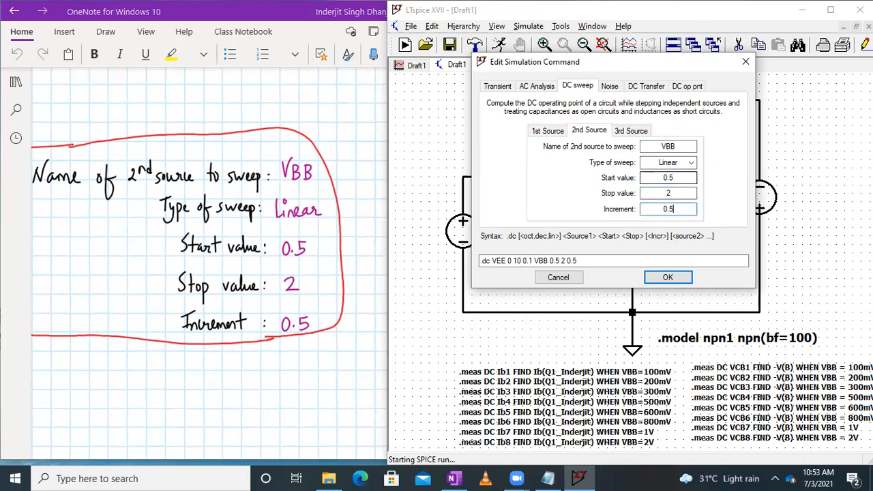
{"action": "key", "text": "Return"}
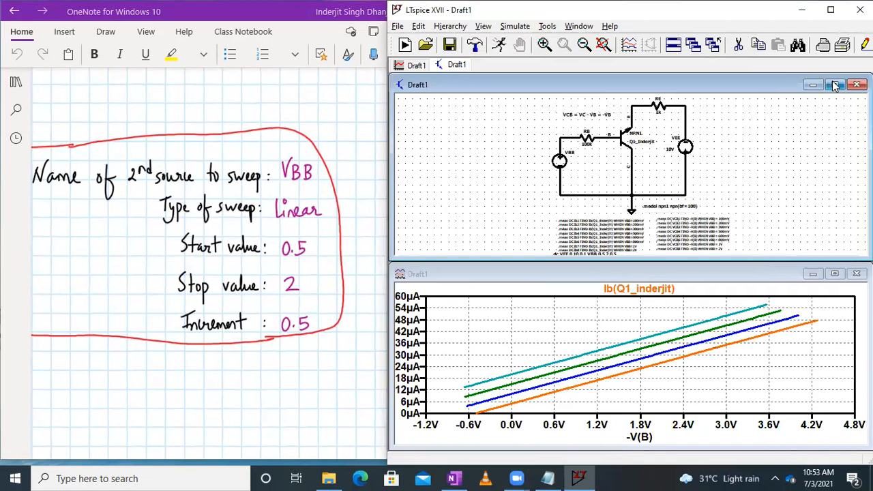
Maximize the schematic and the LTspice window, and move the new .dc VEE directive above the Ib .meas statements
{"action": "left_click", "coordinate": [835, 85]}
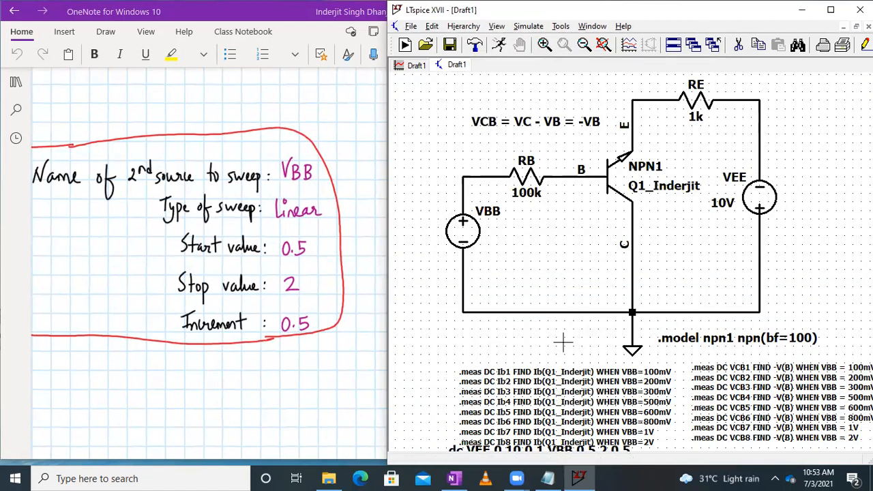
{"action": "left_click_drag", "start_coordinate": [564, 342], "coordinate": [566, 257]}
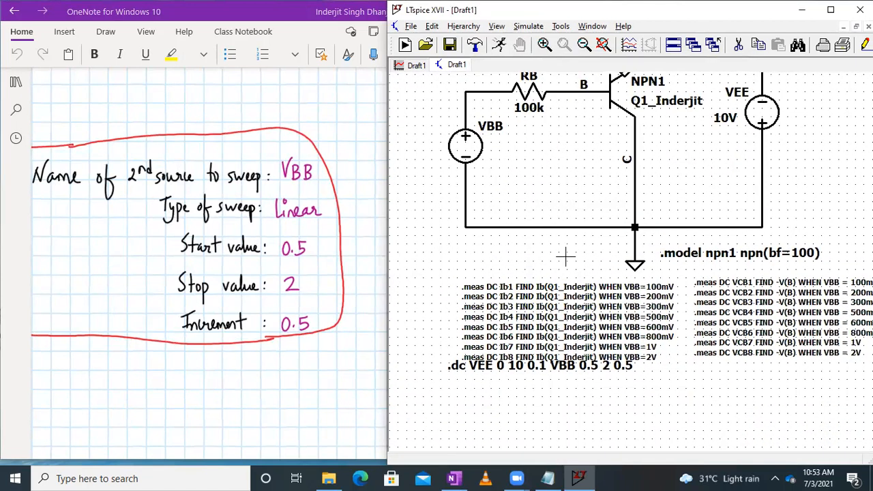
{"action": "left_click", "coordinate": [840, 9]}
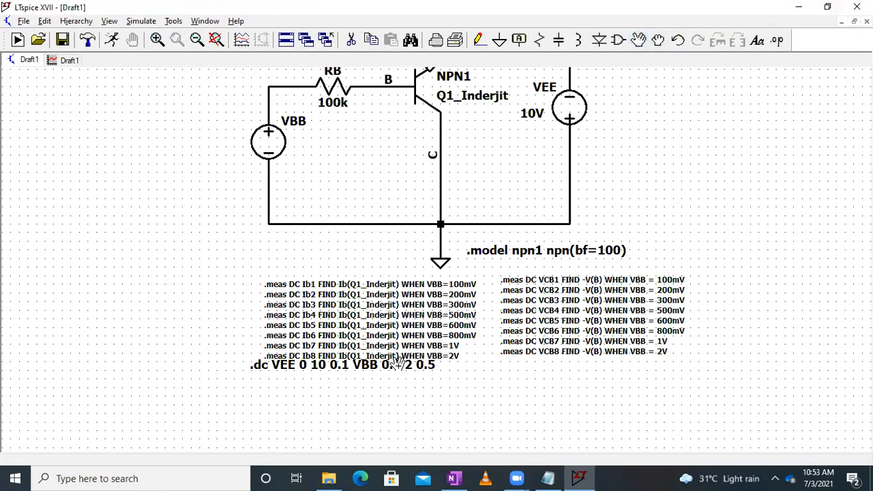
{"action": "left_click_drag", "start_coordinate": [392, 365], "coordinate": [236, 266]}
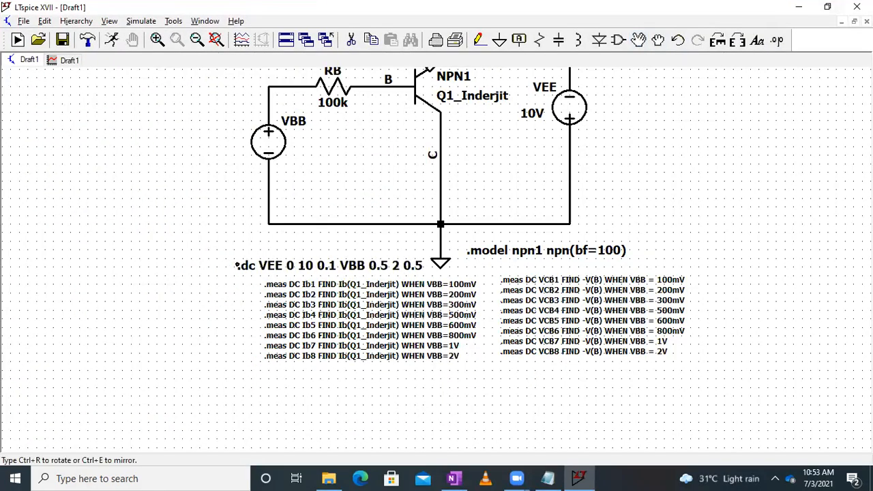
{"action": "left_click", "coordinate": [216, 39]}
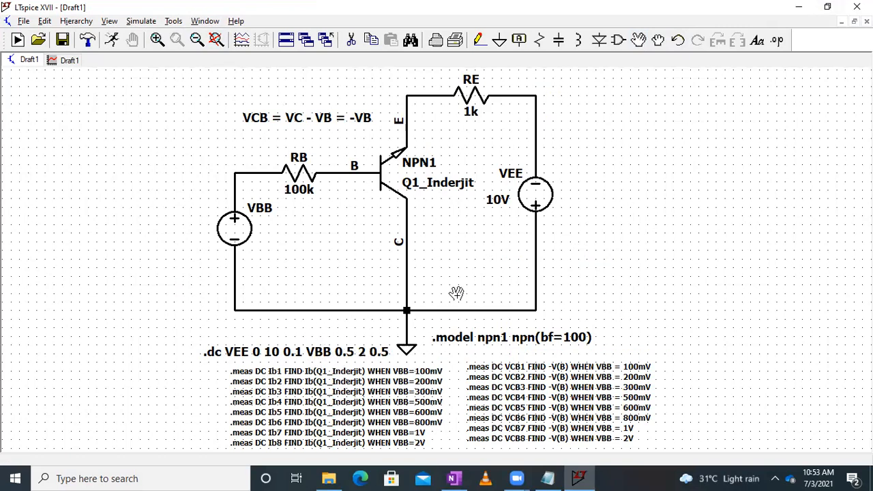
Clear the 10V value of the VEE source, leaving its value blank
{"action": "right_click", "coordinate": [540, 196]}
{"action": "key", "text": "BackSpace"}
{"action": "key", "text": "Return"}
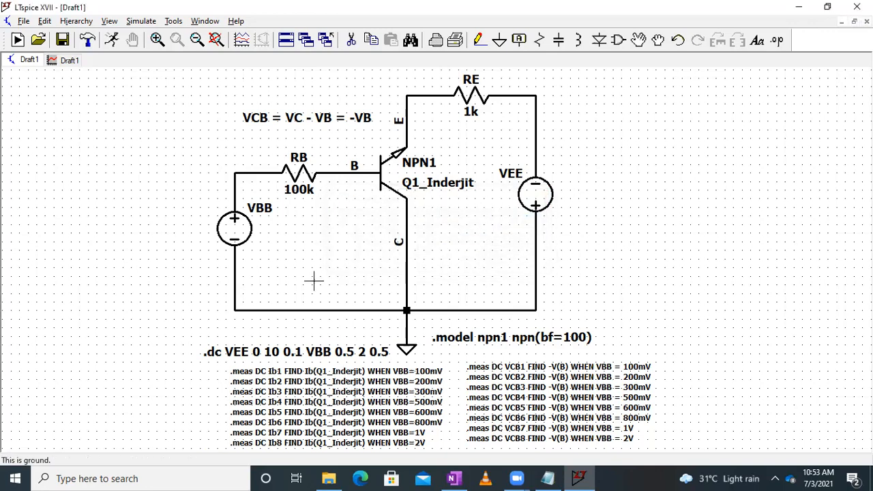
Restore LTspice beside OneNote, narrow the OneNote window and examine the notes on plotting output characteristics (IE vs VCE)
{"action": "double_click", "coordinate": [625, 4]}
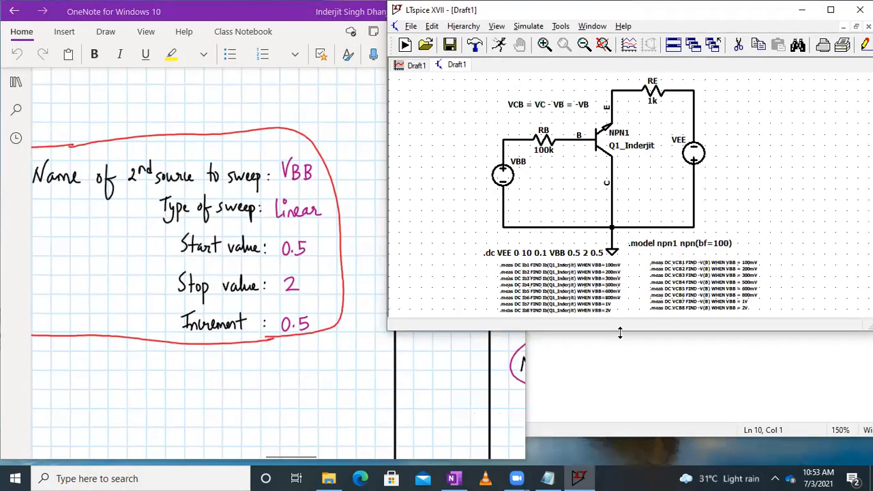
{"action": "left_click", "coordinate": [253, 261]}
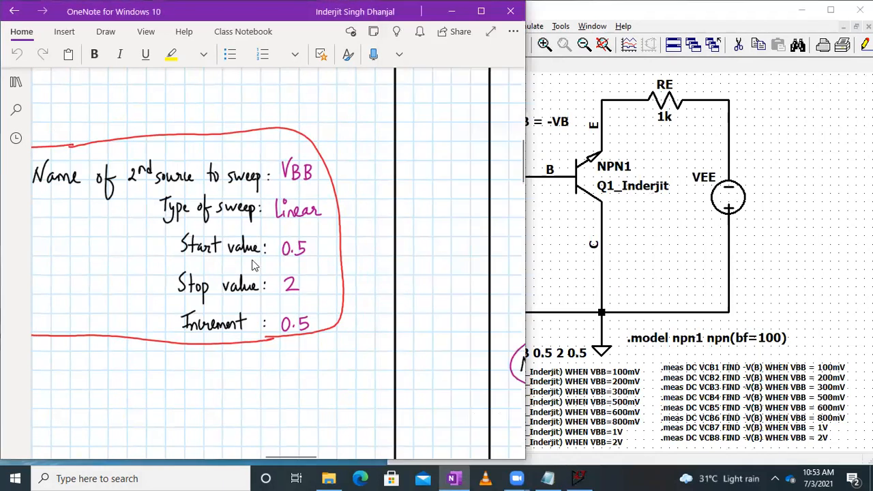
{"action": "scroll", "coordinate": [252, 265], "scroll_direction": "right", "scroll_amount": 6}
{"action": "scroll", "coordinate": [253, 265], "scroll_direction": "right", "scroll_amount": 2}
{"action": "scroll", "coordinate": [252, 265], "scroll_direction": "down", "scroll_amount": 10}
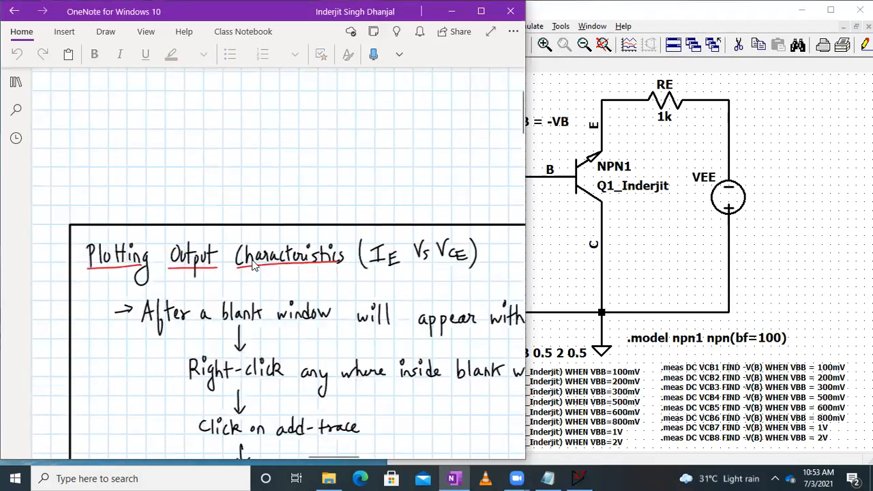
{"action": "scroll", "coordinate": [350, 195], "scroll_direction": "up", "scroll_amount": 3}
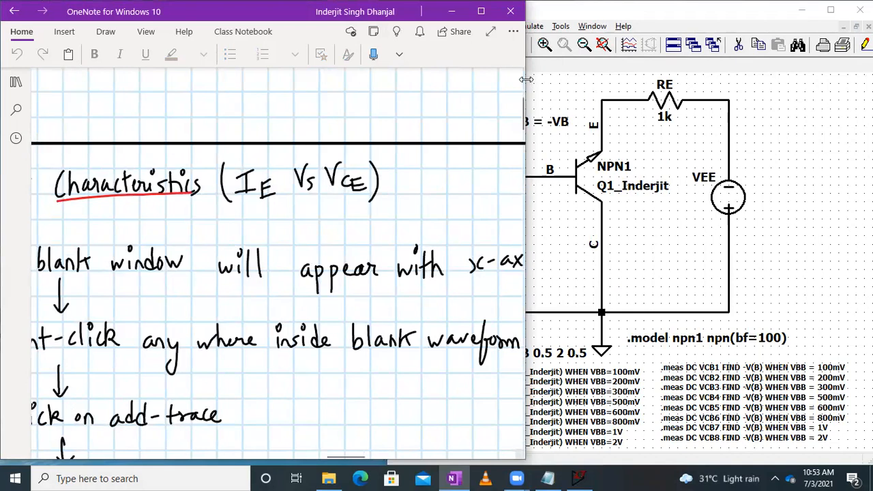
{"action": "left_click_drag", "start_coordinate": [526, 80], "coordinate": [443, 80]}
{"action": "scroll", "coordinate": [325, 198], "scroll_direction": "down", "scroll_amount": 1}
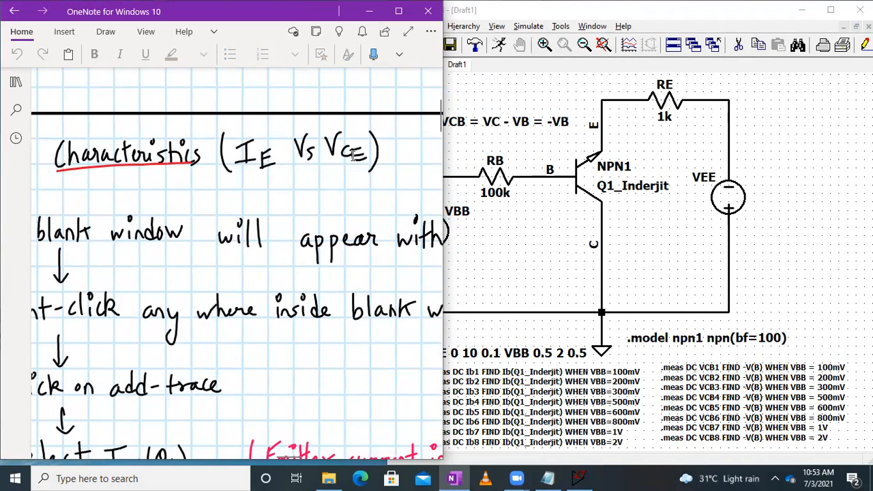
Edit the VCB comment above the base resistor so it reads VCE = VC - VE = -VE
{"action": "left_click", "coordinate": [462, 125]}
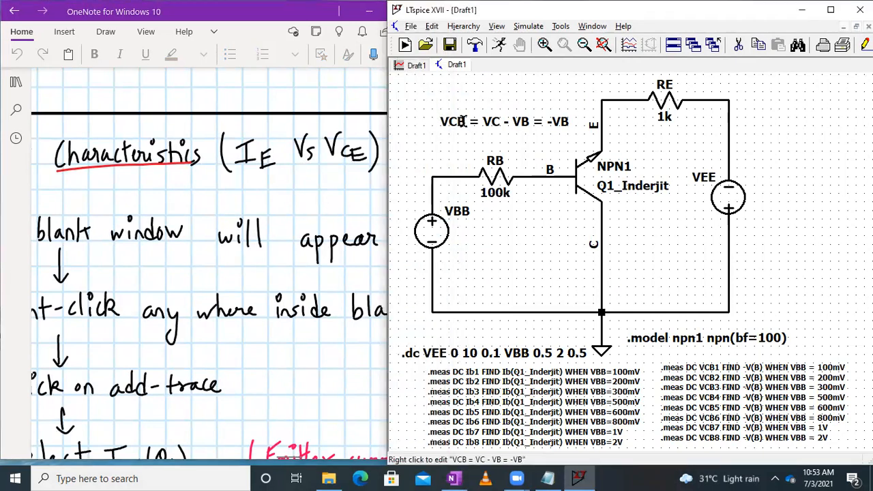
{"action": "right_click", "coordinate": [463, 126]}
{"action": "left_click", "coordinate": [428, 212]}
{"action": "key", "text": "BackSpace"}
{"action": "type", "text": "E"}
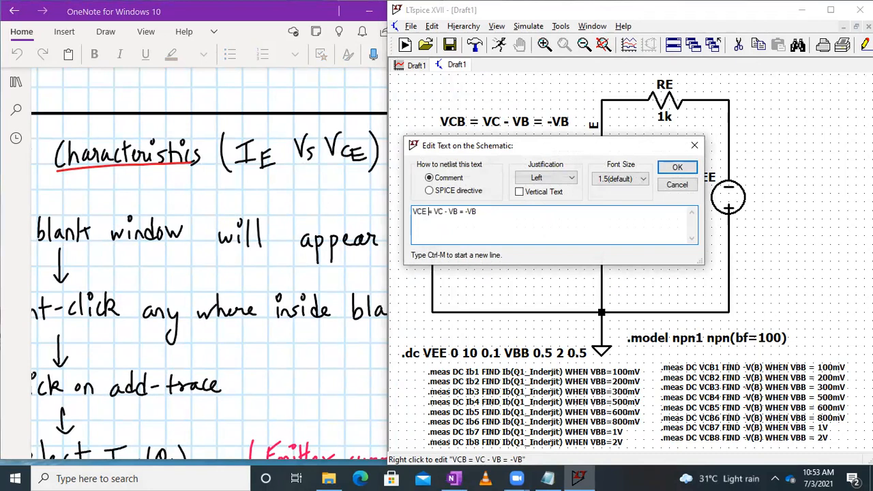
{"action": "key", "text": "BackSpace"}
{"action": "type", "text": "E"}
{"action": "left_click", "coordinate": [678, 167]}
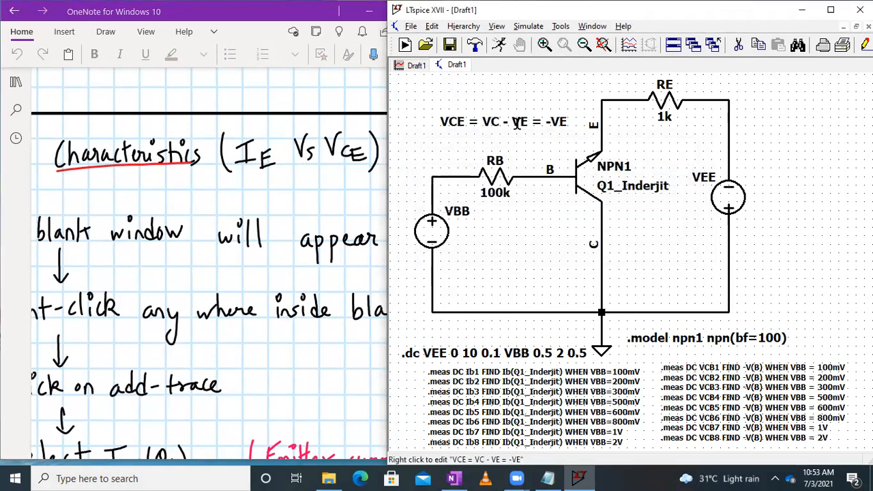
Consult the notes on plotting IE, close the old Ib waveform plot and rerun the simulation to get an empty plot
{"action": "scroll", "coordinate": [267, 197], "scroll_direction": "down", "scroll_amount": 3}
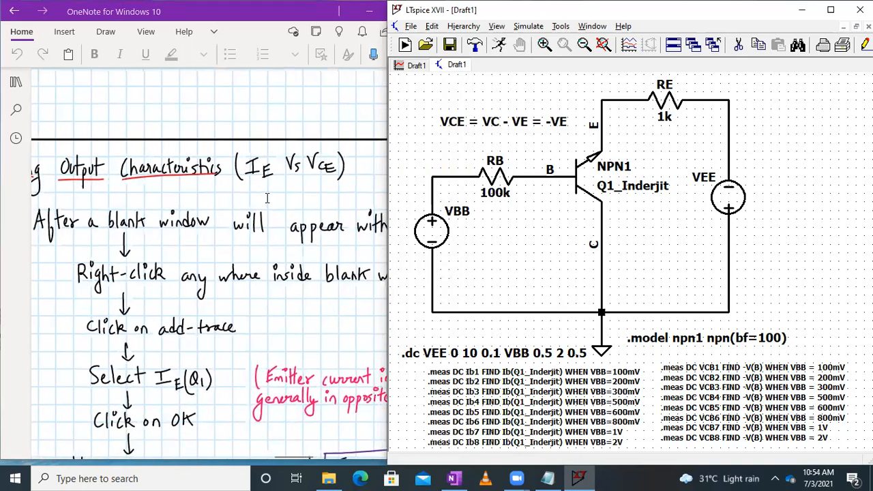
{"action": "scroll", "coordinate": [267, 197], "scroll_direction": "right", "scroll_amount": 5}
{"action": "scroll", "coordinate": [267, 197], "scroll_direction": "down", "scroll_amount": 1}
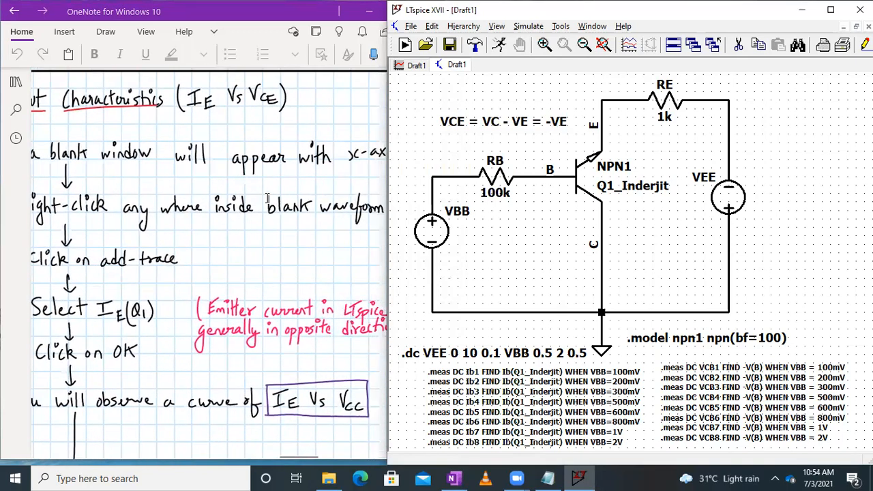
{"action": "scroll", "coordinate": [266, 197], "scroll_direction": "down", "scroll_amount": 2}
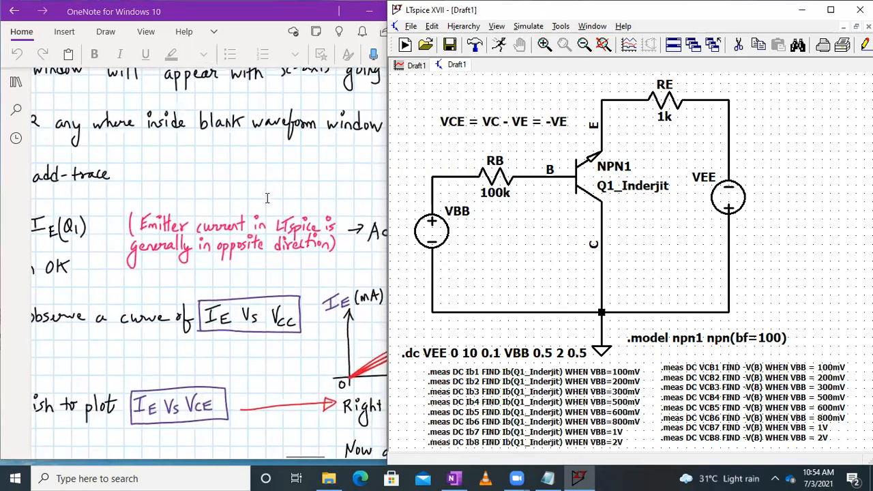
{"action": "left_click", "coordinate": [525, 26]}
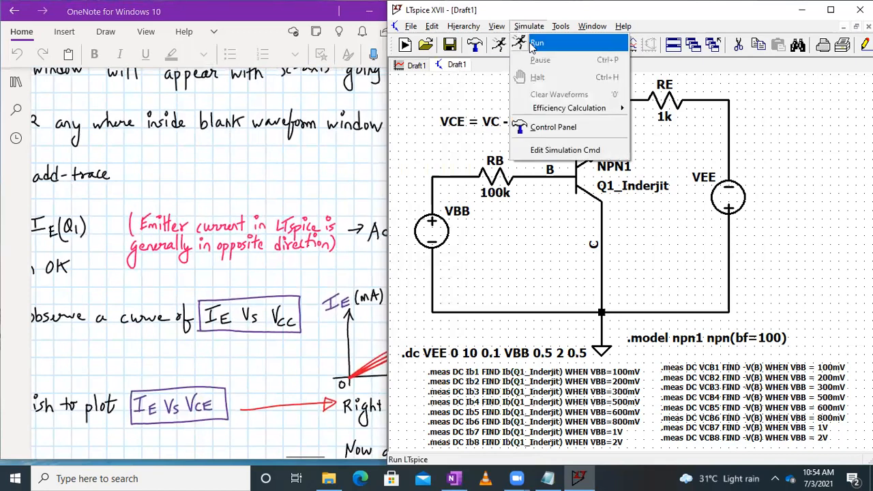
{"action": "left_click", "coordinate": [535, 43]}
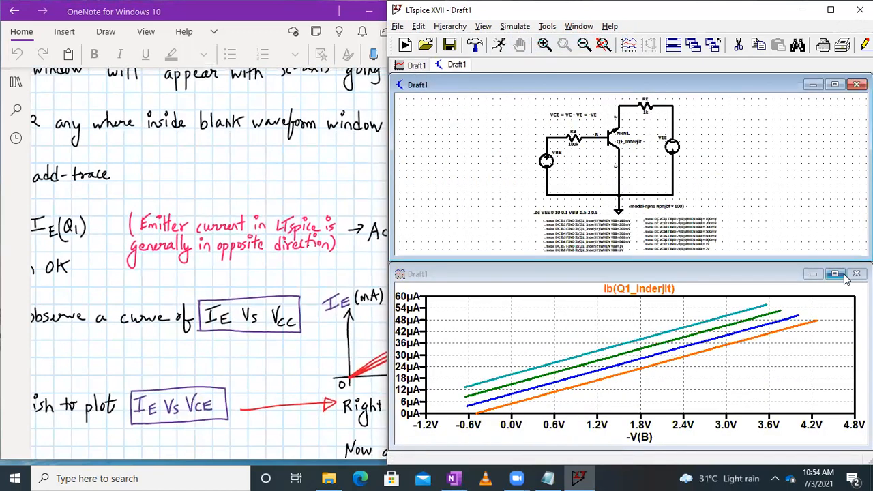
{"action": "left_click", "coordinate": [857, 274]}
{"action": "left_click", "coordinate": [515, 27]}
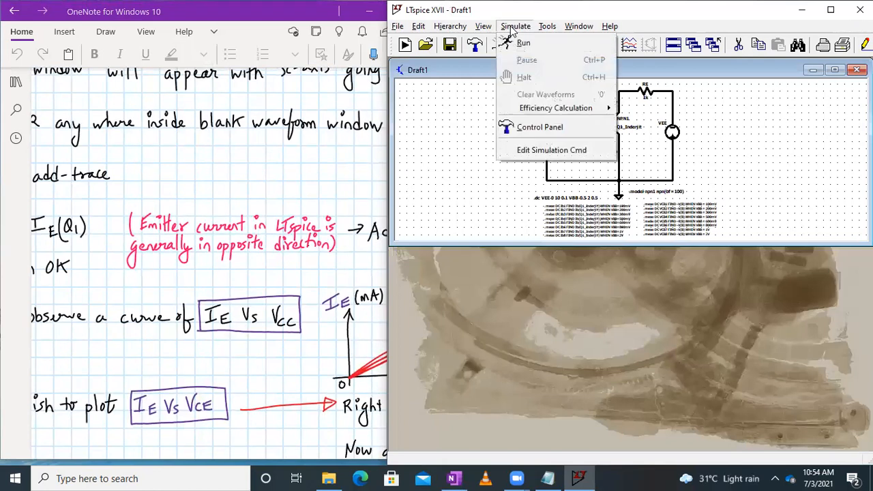
{"action": "left_click", "coordinate": [523, 45]}
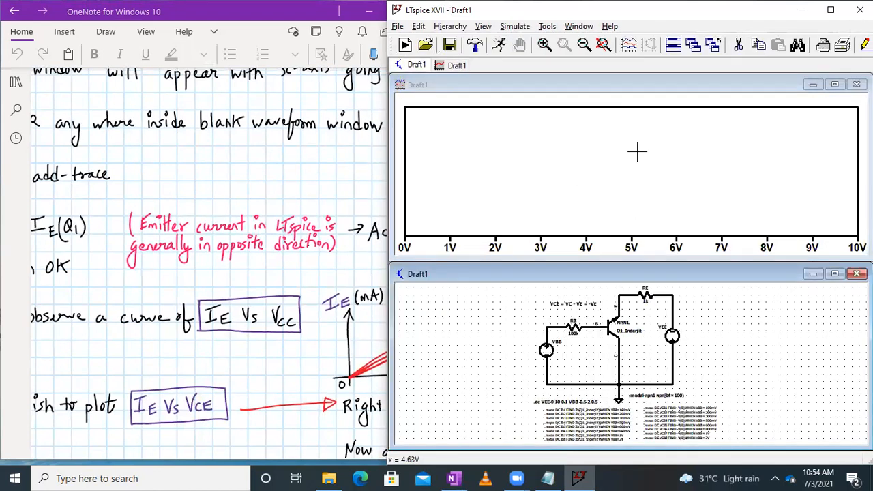
Add a trace of the transistor's negated emitter current, -Ie, to the empty plot
{"action": "right_click", "coordinate": [473, 122]}
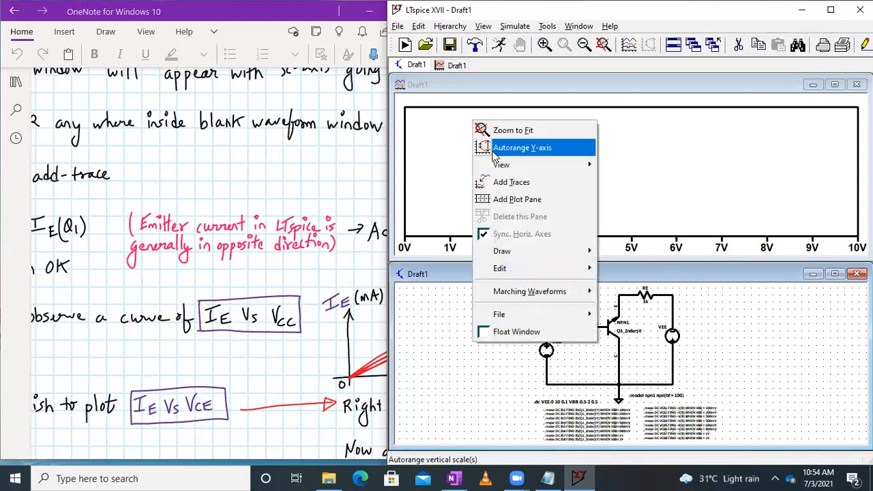
{"action": "left_click", "coordinate": [507, 179]}
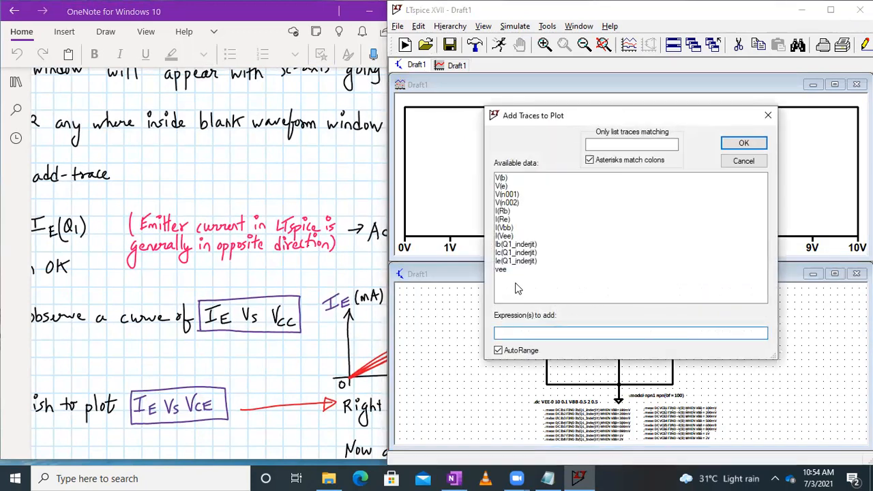
{"action": "left_click", "coordinate": [516, 262]}
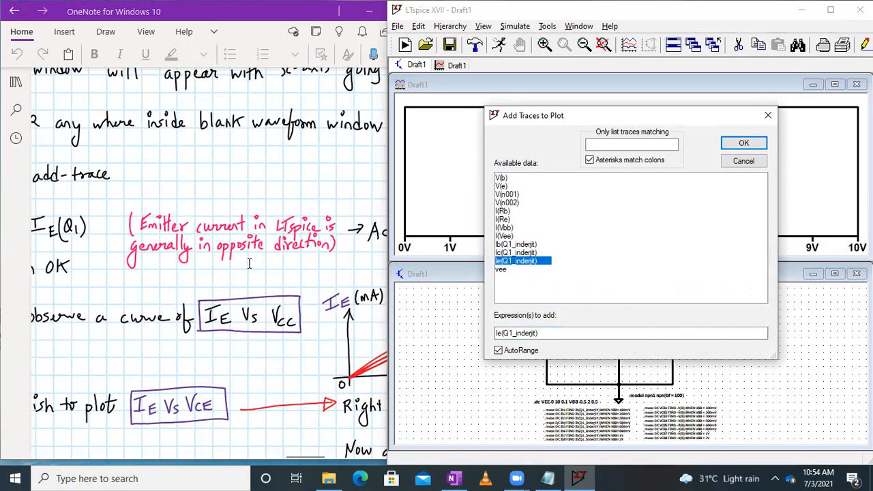
{"action": "scroll", "coordinate": [249, 264], "scroll_direction": "right", "scroll_amount": 1}
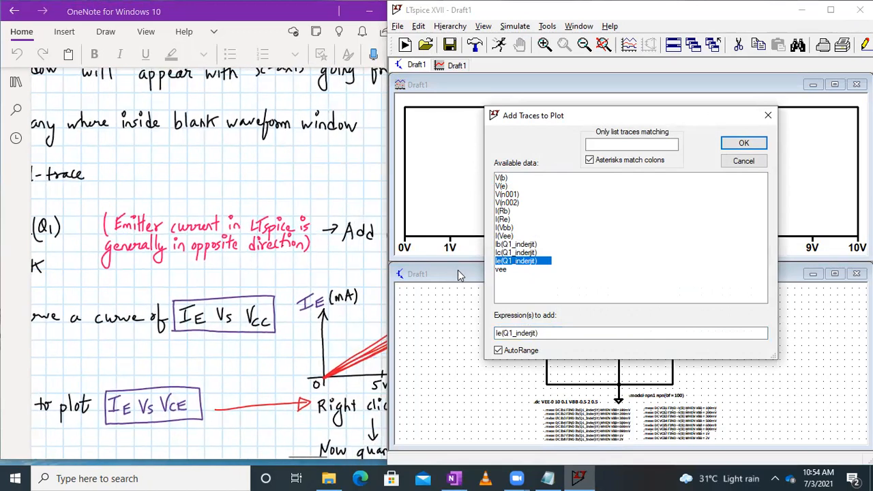
{"action": "left_click", "coordinate": [497, 332]}
{"action": "type", "text": "-"}
{"action": "key", "text": "Return"}
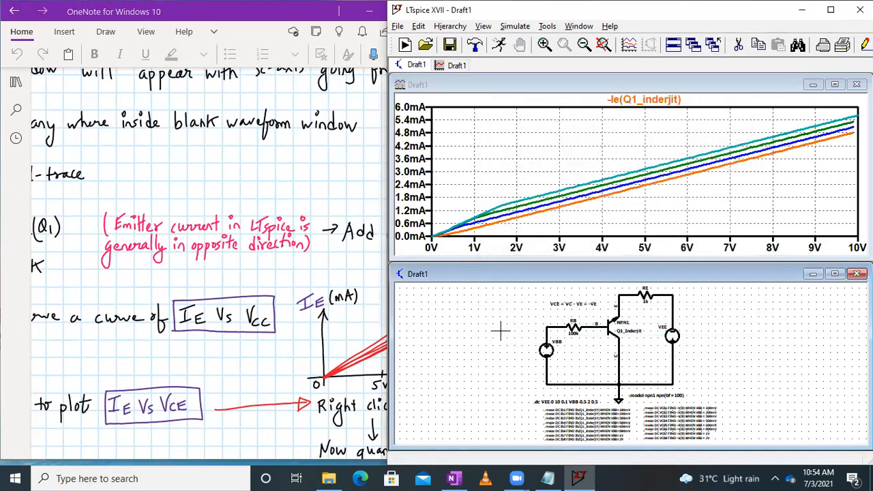
Bring the notes' IE versus VCC sketch into view for comparison and maximize the waveform plot
{"action": "scroll", "coordinate": [201, 257], "scroll_direction": "right", "scroll_amount": 1}
{"action": "scroll", "coordinate": [201, 257], "scroll_direction": "down", "scroll_amount": 2}
{"action": "scroll", "coordinate": [201, 257], "scroll_direction": "right", "scroll_amount": 2}
{"action": "scroll", "coordinate": [200, 257], "scroll_direction": "right", "scroll_amount": 1}
{"action": "scroll", "coordinate": [184, 227], "scroll_direction": "up", "scroll_amount": 2}
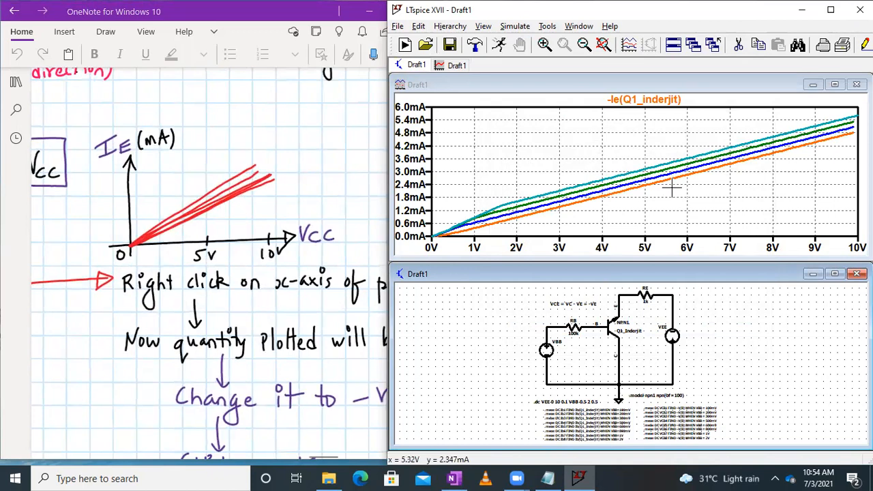
{"action": "left_click", "coordinate": [835, 84]}
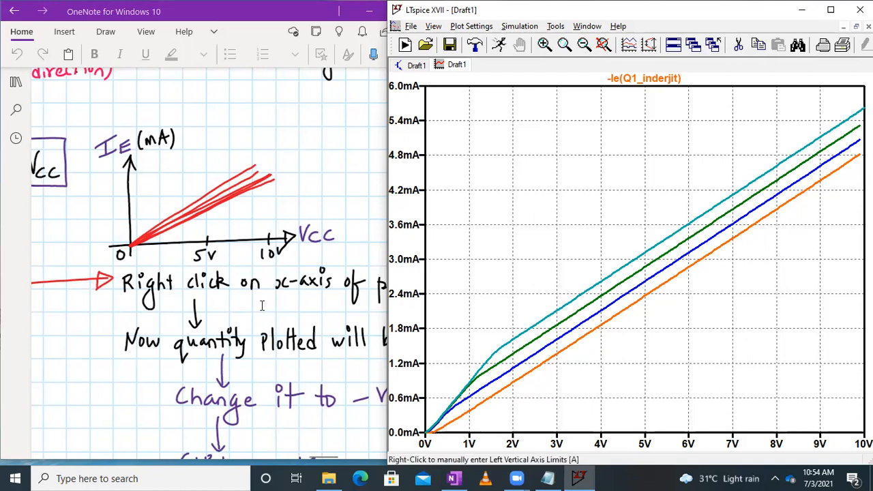
Check the axis instructions in the notes and the emitter node in the schematic, and set the plot's horizontal-axis quantity to -V(E)
{"action": "scroll", "coordinate": [261, 305], "scroll_direction": "down", "scroll_amount": 4}
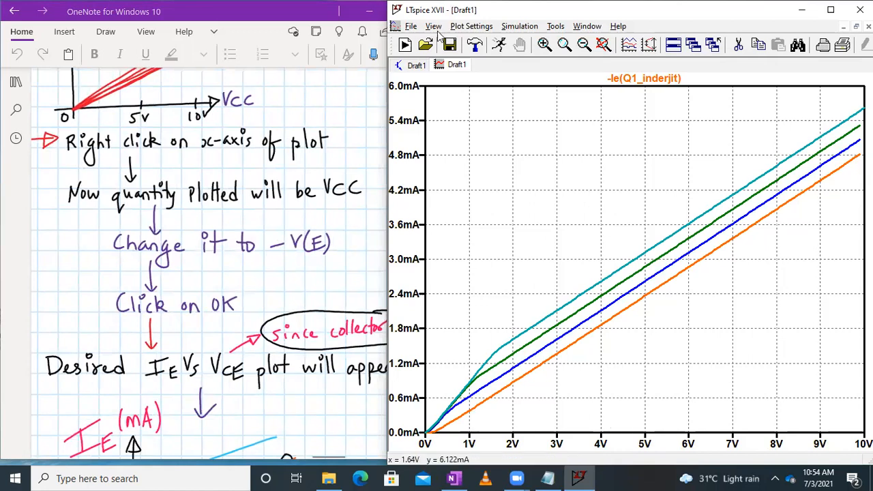
{"action": "left_click", "coordinate": [416, 64]}
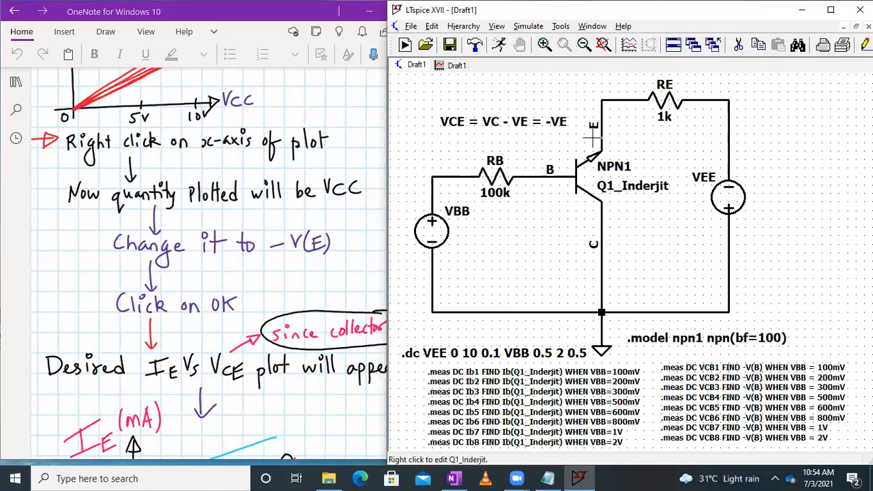
{"action": "left_click", "coordinate": [453, 66]}
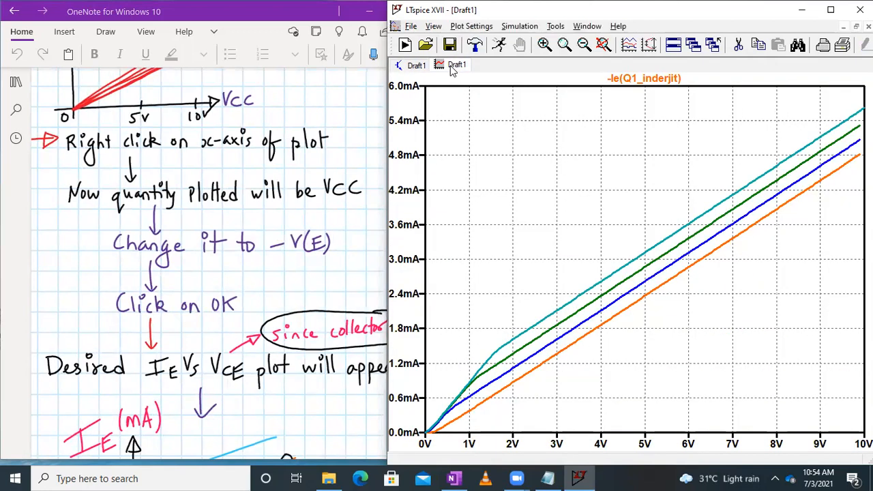
{"action": "right_click", "coordinate": [647, 444]}
{"action": "left_click_drag", "start_coordinate": [595, 216], "coordinate": [506, 216]}
{"action": "key", "text": "BackSpace"}
{"action": "type", "text": "-"}
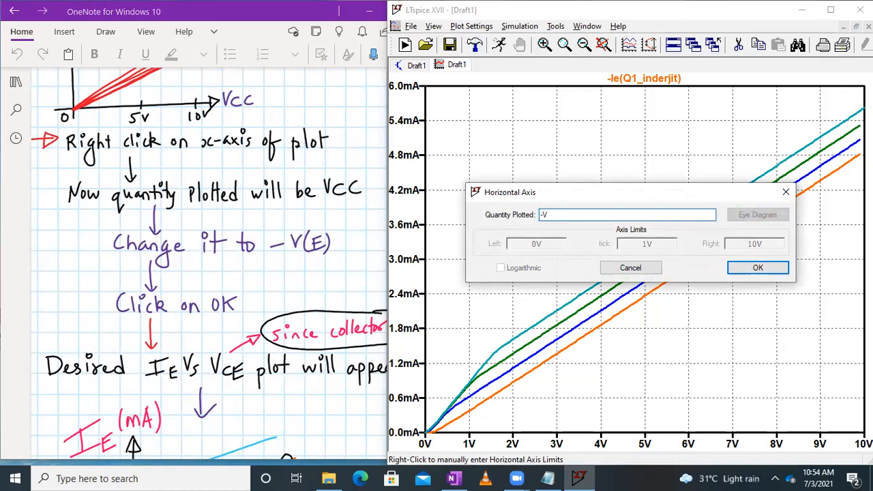
{"action": "type", "text": "V(E)"}
{"action": "key", "text": "Return"}
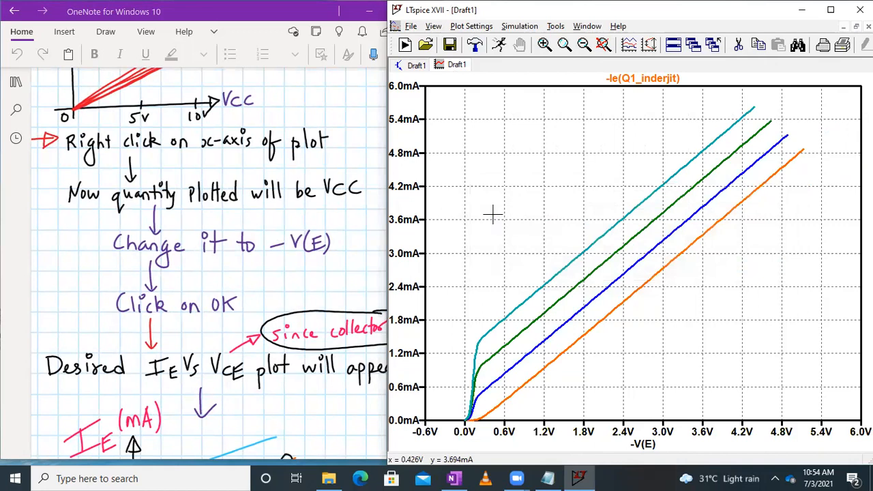
Compare the plotted IE versus VCE curves with the sketches in the notes and with the schematic's sweep settings
{"action": "scroll", "coordinate": [251, 249], "scroll_direction": "up", "scroll_amount": 2}
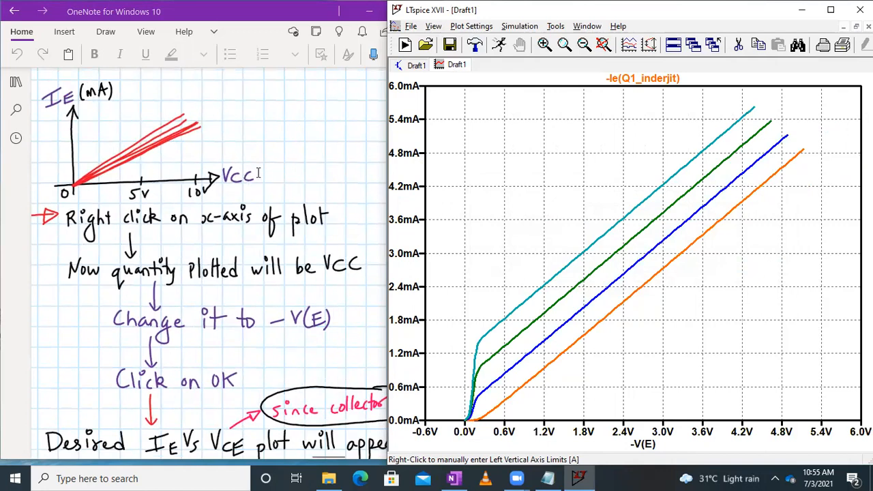
{"action": "scroll", "coordinate": [259, 173], "scroll_direction": "down", "scroll_amount": 3}
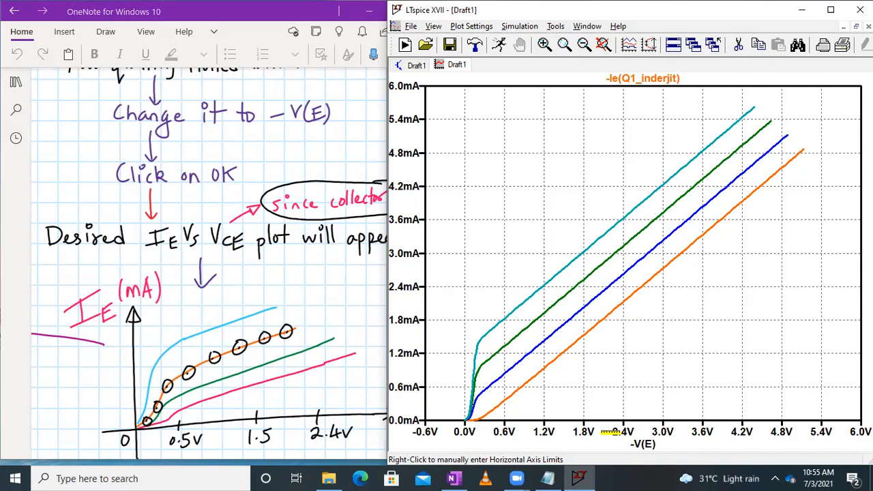
{"action": "left_click", "coordinate": [422, 67]}
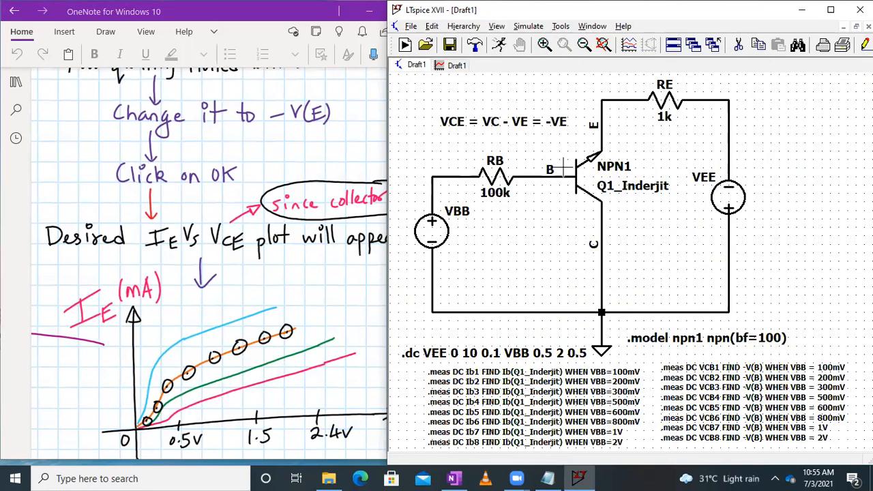
{"action": "left_click", "coordinate": [454, 65]}
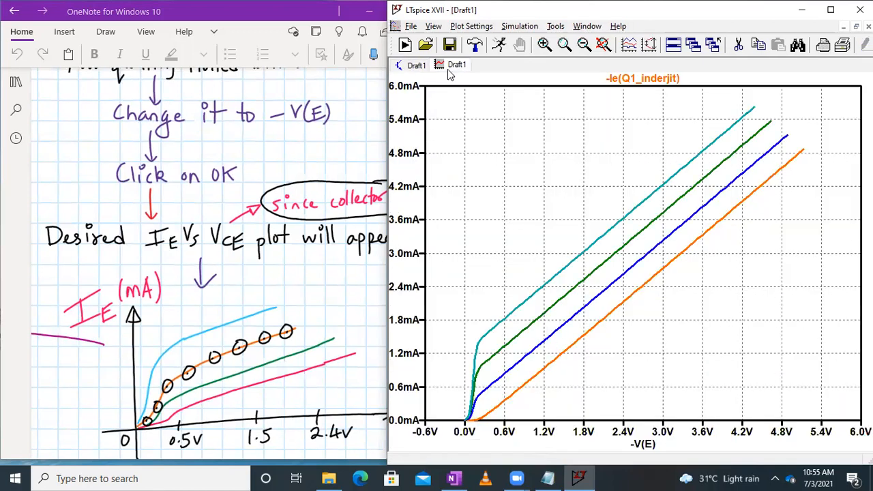
{"action": "scroll", "coordinate": [277, 227], "scroll_direction": "down", "scroll_amount": 3}
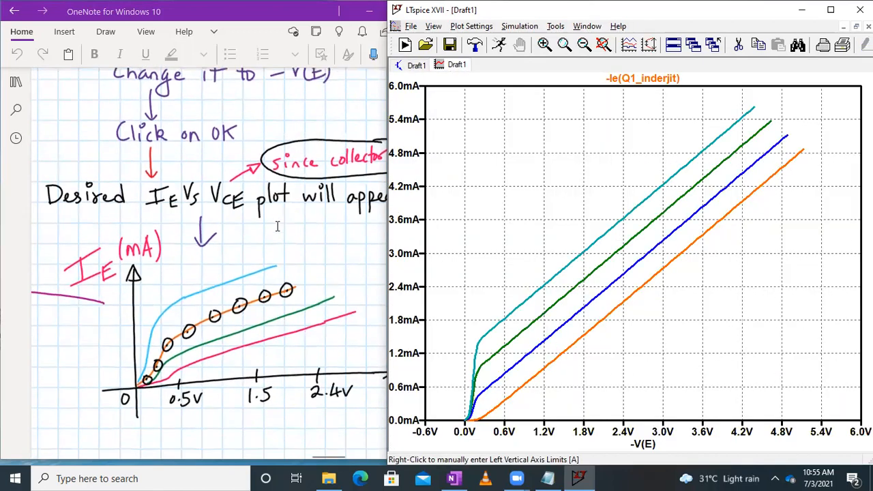
{"action": "scroll", "coordinate": [278, 227], "scroll_direction": "down", "scroll_amount": 2}
{"action": "scroll", "coordinate": [278, 227], "scroll_direction": "right", "scroll_amount": 2}
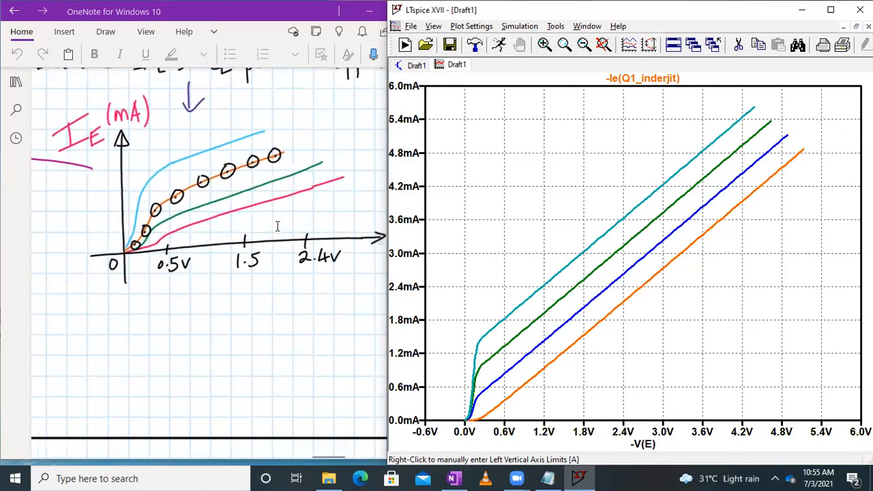
{"action": "scroll", "coordinate": [278, 227], "scroll_direction": "up", "scroll_amount": 1}
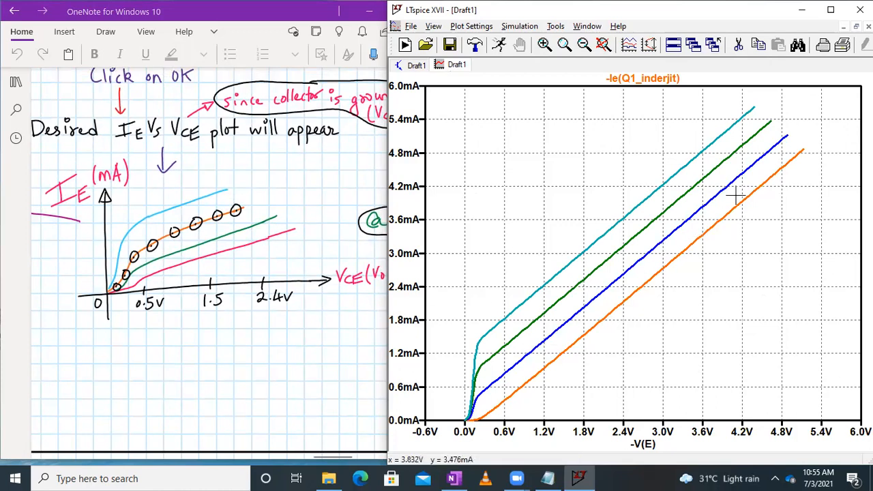
{"action": "scroll", "coordinate": [269, 220], "scroll_direction": "right", "scroll_amount": 3}
{"action": "scroll", "coordinate": [269, 220], "scroll_direction": "left", "scroll_amount": 4}
Examine the notes' observation tables of VCE and IE for each VEE and VBB value alongside the schematic
{"action": "scroll", "coordinate": [269, 221], "scroll_direction": "down", "scroll_amount": 10}
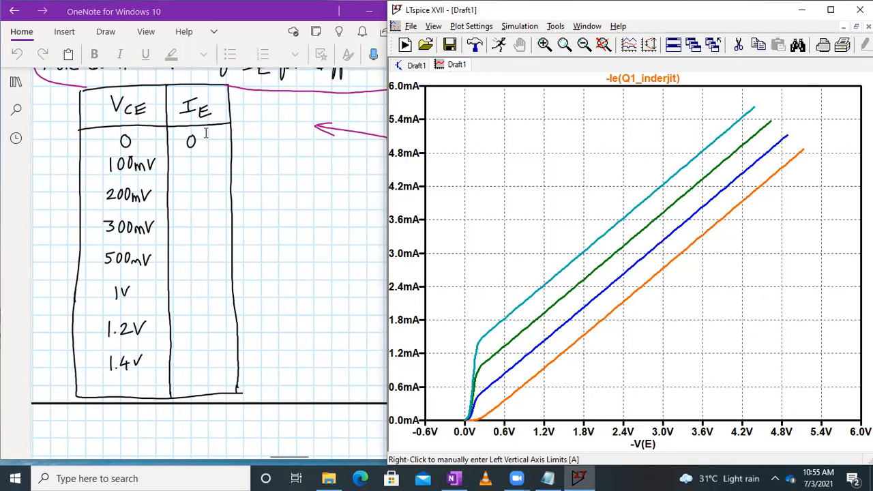
{"action": "scroll", "coordinate": [197, 357], "scroll_direction": "down", "scroll_amount": 10}
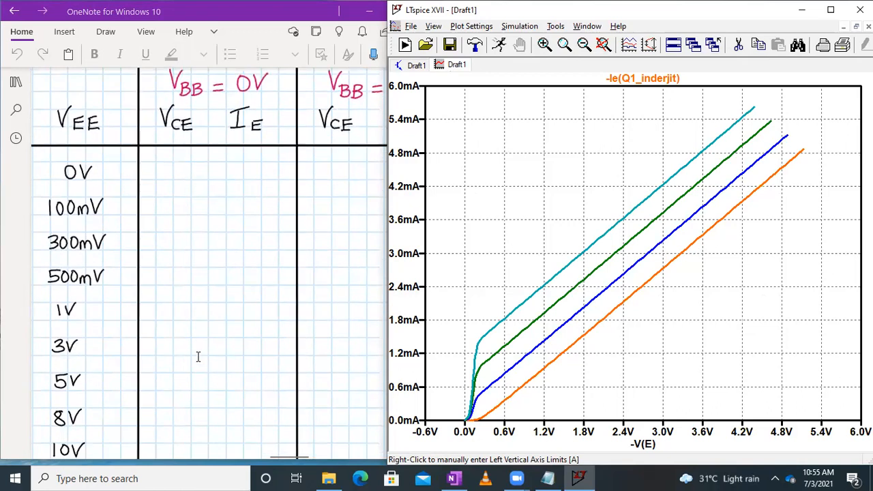
{"action": "scroll", "coordinate": [198, 357], "scroll_direction": "down", "scroll_amount": 2, "text": "ctrl"}
{"action": "scroll", "coordinate": [198, 357], "scroll_direction": "down", "scroll_amount": 1}
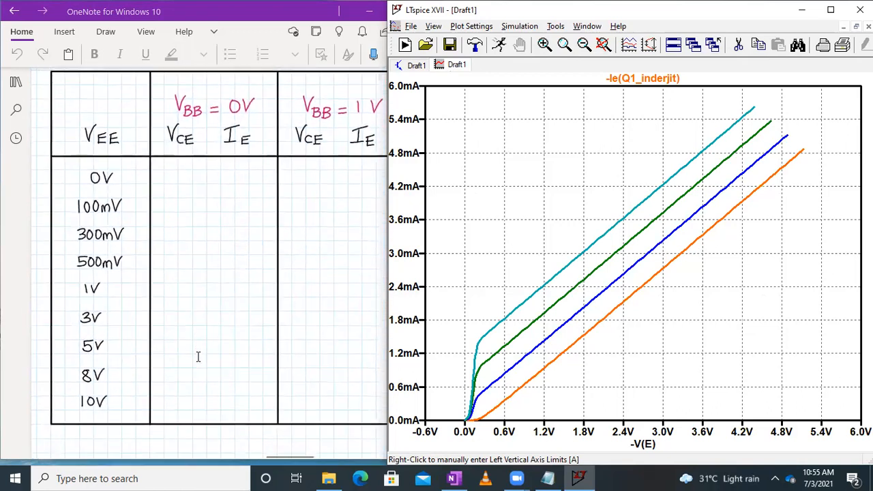
{"action": "left_click", "coordinate": [419, 66]}
{"action": "left_click", "coordinate": [441, 66]}
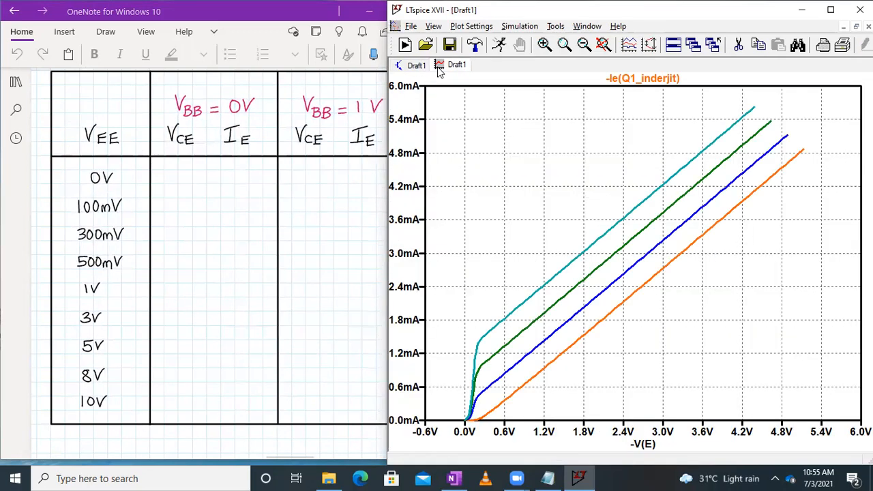
{"action": "left_click", "coordinate": [419, 68]}
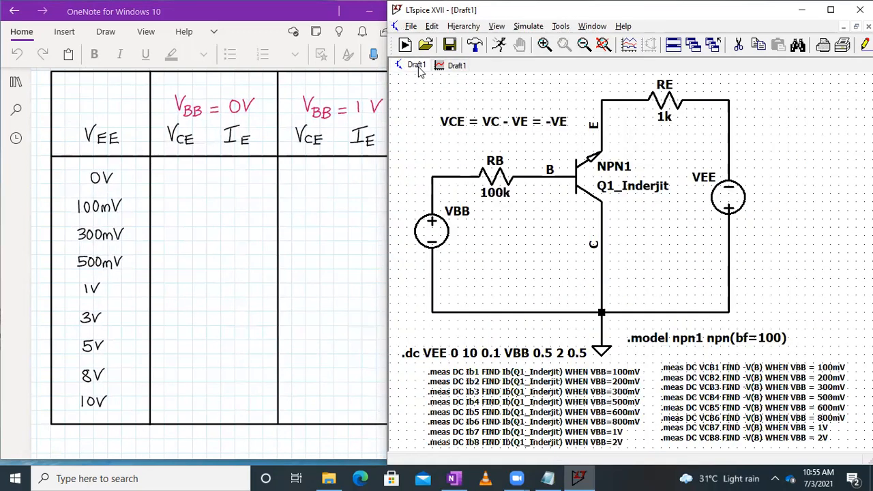
{"action": "scroll", "coordinate": [207, 208], "scroll_direction": "down", "scroll_amount": 1}
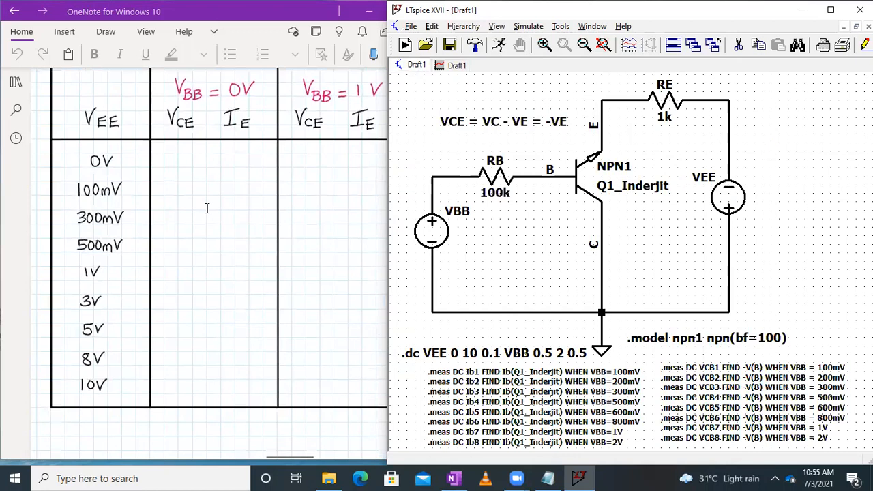
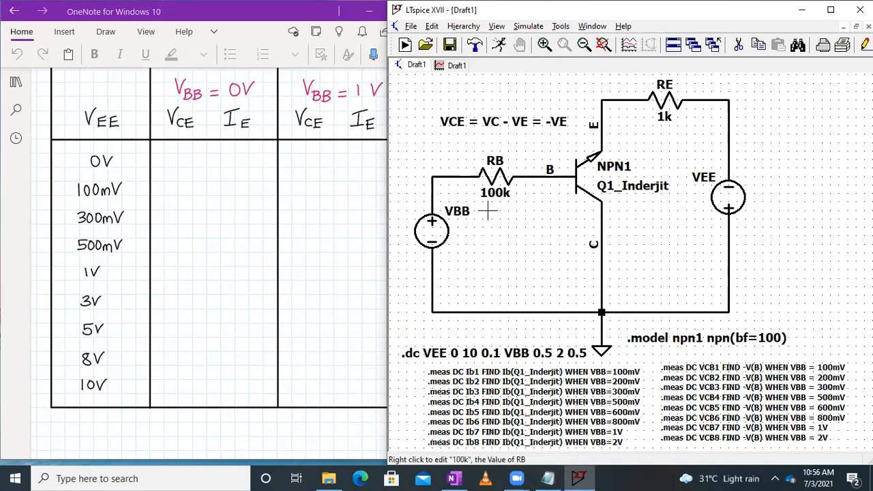
Remove VBB as the second swept source so the DC sweep covers only VEE from 0 to 10 in 0.1 increments
{"action": "right_click", "coordinate": [537, 353]}
{"action": "key", "text": "BackSpace"}
{"action": "key", "text": "BackSpace"}
{"action": "key", "text": "BackSpace"}
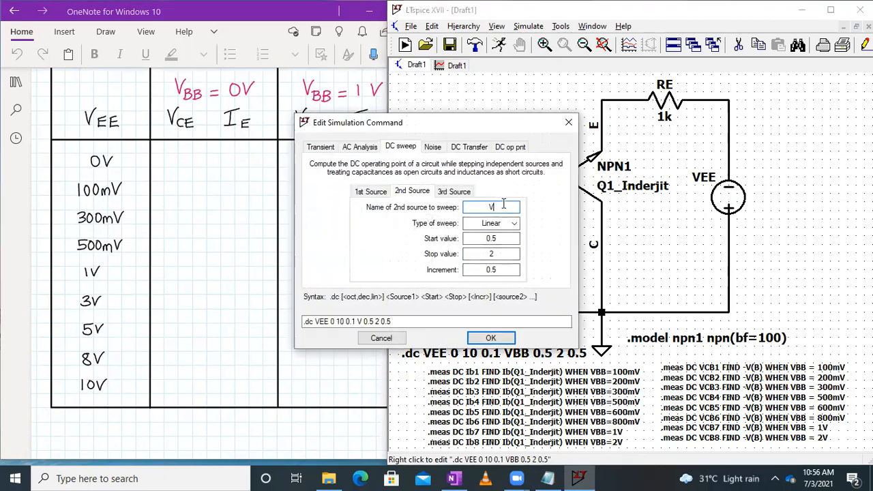
{"action": "key", "text": "Return"}
Set the VBB source to 0V, place its value label clear of the source symbol, and restore the schematic beside the notes
{"action": "right_click", "coordinate": [439, 231]}
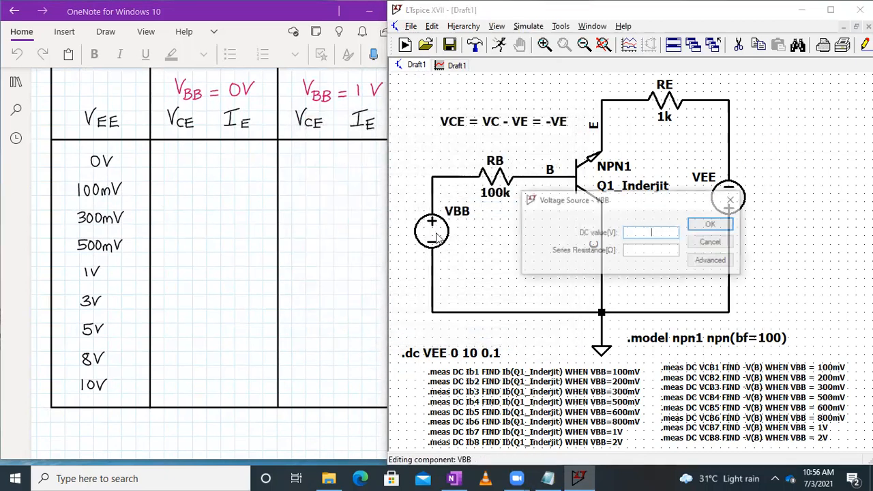
{"action": "type", "text": "0"}
{"action": "key", "text": "Return"}
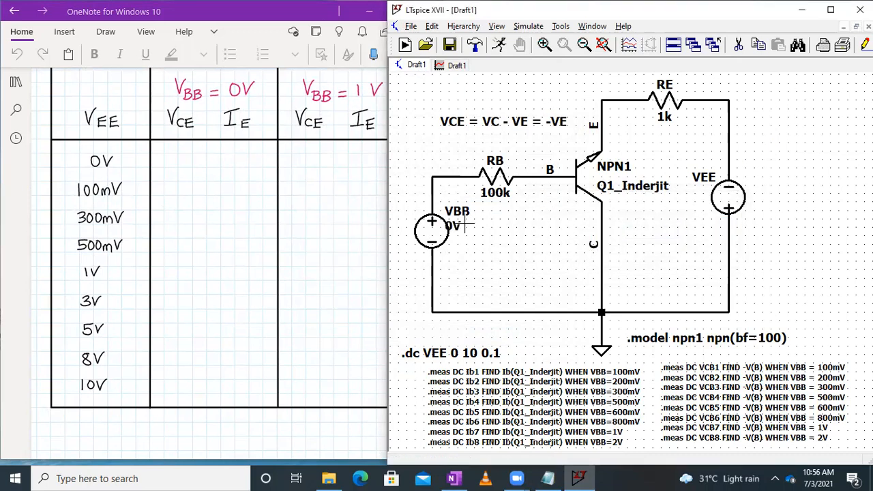
{"action": "left_click", "coordinate": [831, 11]}
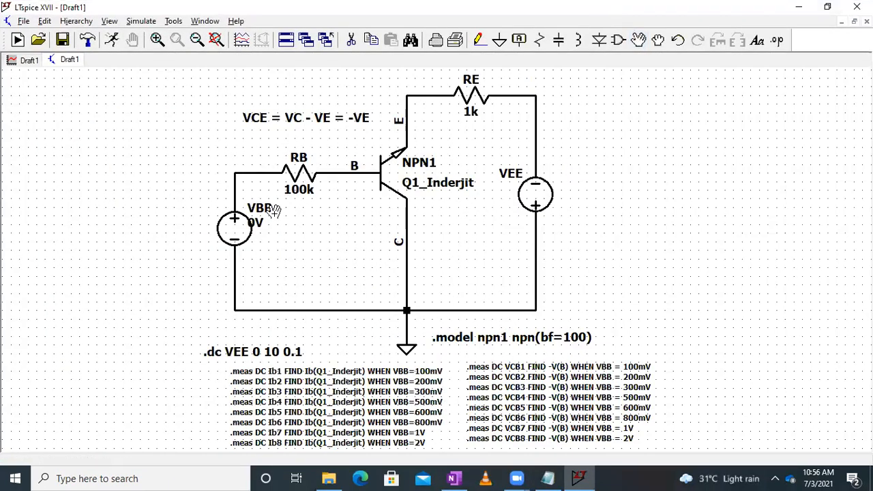
{"action": "left_click", "coordinate": [257, 221]}
{"action": "left_click", "coordinate": [265, 229]}
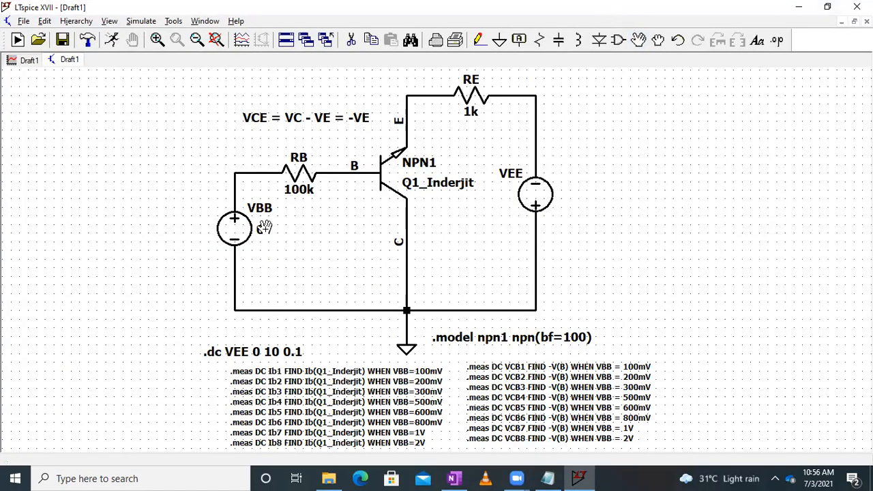
{"action": "double_click", "coordinate": [674, 5]}
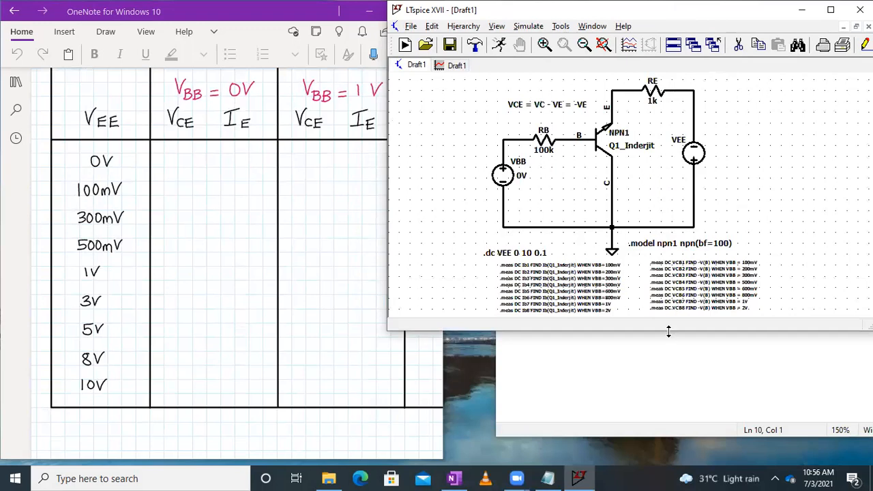
{"action": "left_click_drag", "start_coordinate": [669, 332], "coordinate": [671, 463]}
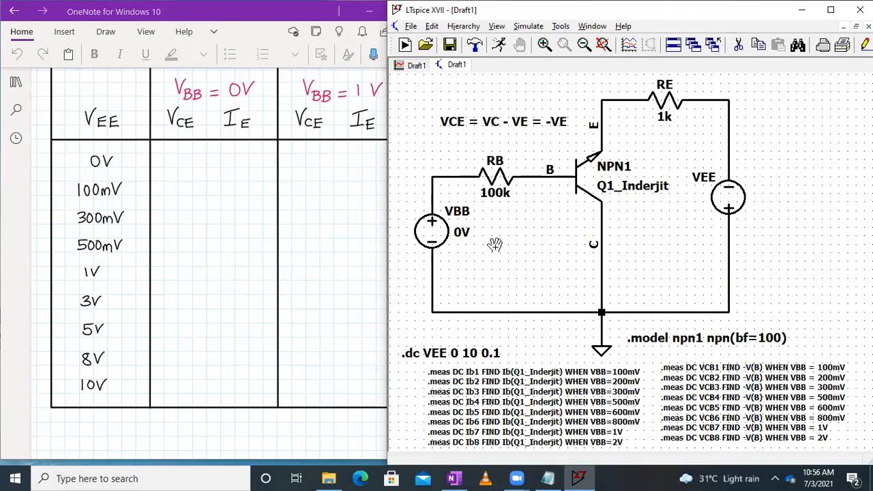
Run the VEE sweep, view the -Ie versus -V(E) curve enlarged, and return to the schematic
{"action": "left_click", "coordinate": [529, 26]}
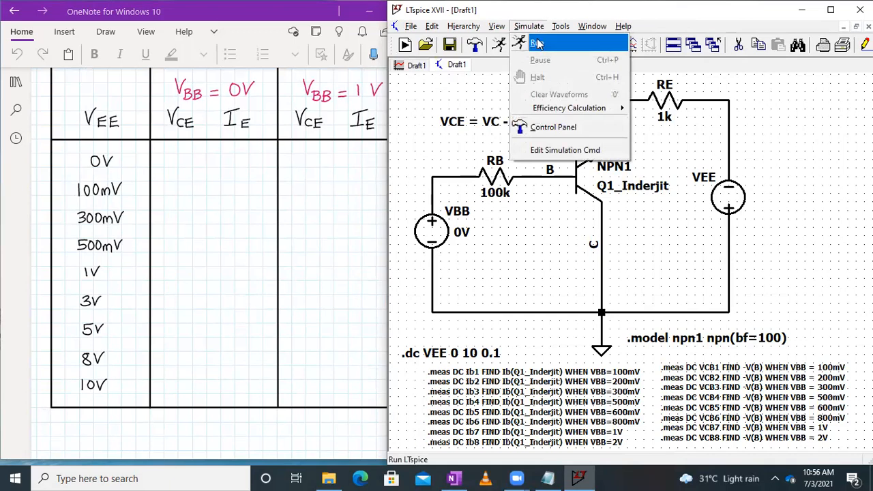
{"action": "left_click", "coordinate": [538, 45]}
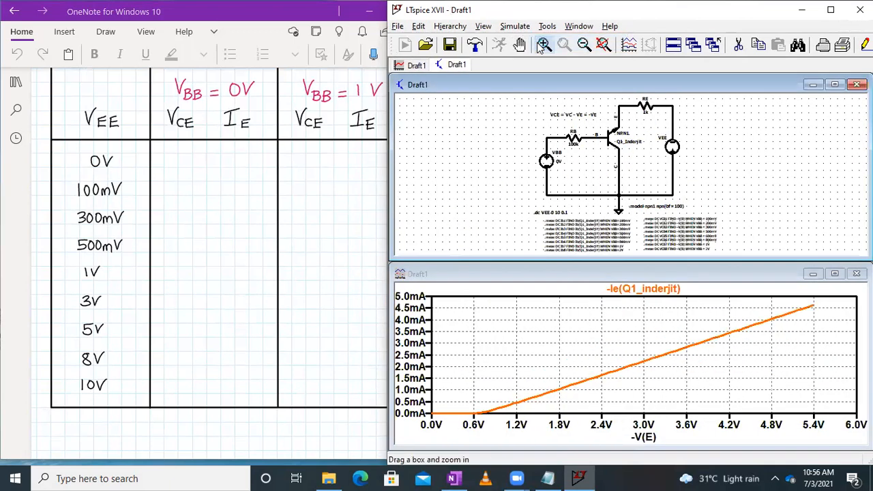
{"action": "left_click", "coordinate": [835, 275]}
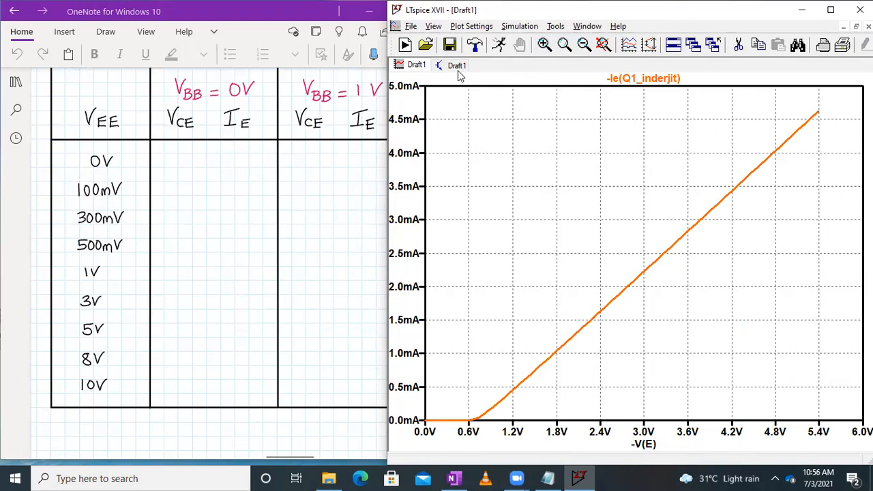
{"action": "left_click", "coordinate": [452, 66]}
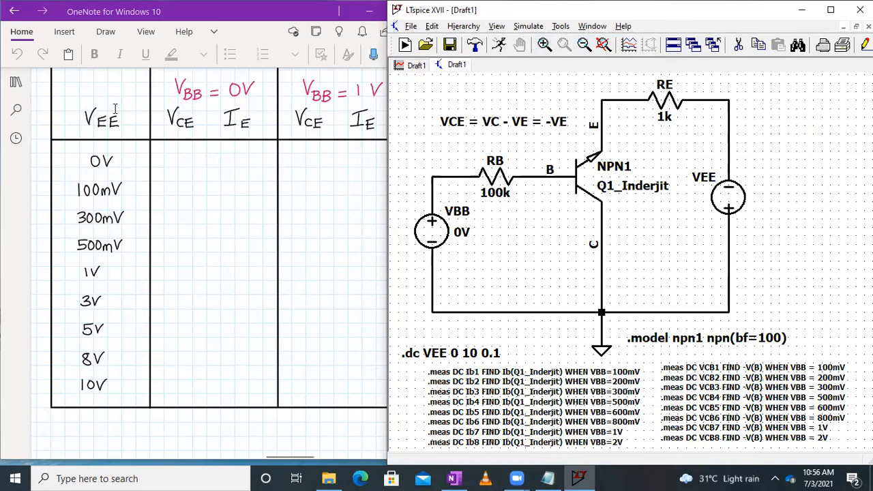
Switch to the .meas statements in Notepad and rename the eight base-current measurements as Ie1 through Ie8
{"action": "left_click", "coordinate": [548, 478]}
{"action": "left_click", "coordinate": [622, 162]}
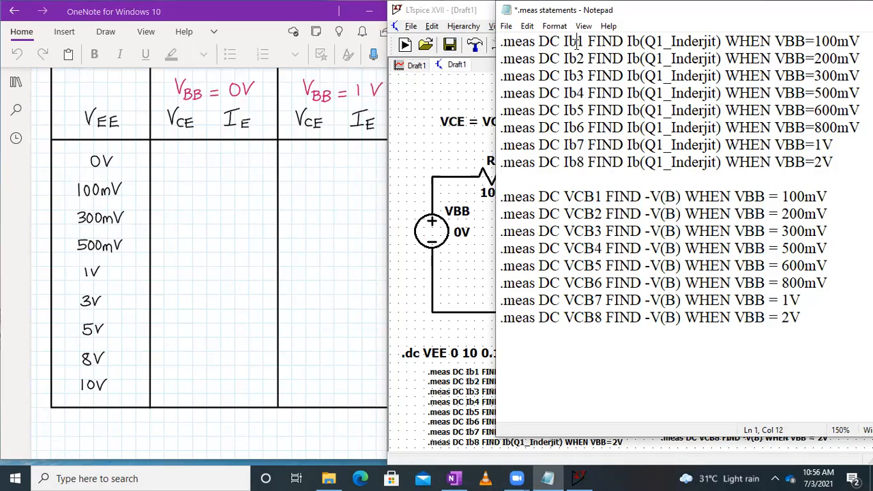
{"action": "key", "text": "BackSpace"}
{"action": "type", "text": "e"}
{"action": "key", "text": "Down"}
{"action": "key", "text": "BackSpace"}
{"action": "type", "text": "\\e"}
{"action": "key", "text": "BackSpace"}
{"action": "key", "text": "BackSpace"}
{"action": "type", "text": "e"}
{"action": "key", "text": "Down"}
{"action": "key", "text": "BackSpace"}
{"action": "type", "text": "e"}
{"action": "key", "text": "Down"}
{"action": "key", "text": "BackSpace"}
{"action": "type", "text": "e"}
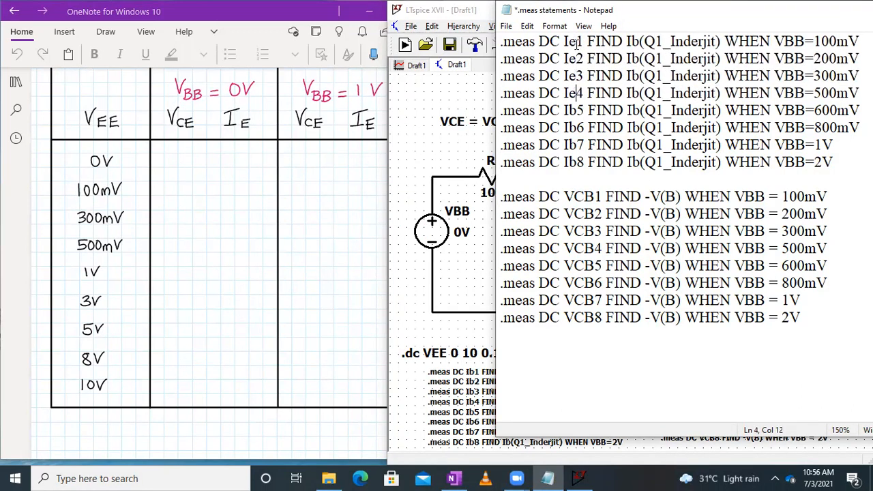
{"action": "key", "text": "Down"}
{"action": "key", "text": "BackSpace"}
{"action": "type", "text": "e"}
{"action": "key", "text": "Down"}
{"action": "key", "text": "BackSpace"}
{"action": "type", "text": "e"}
{"action": "key", "text": "Down"}
{"action": "key", "text": "BackSpace"}
{"action": "type", "text": "e"}
{"action": "key", "text": "Down"}
{"action": "key", "text": "BackSpace"}
{"action": "type", "text": "\\e8"}
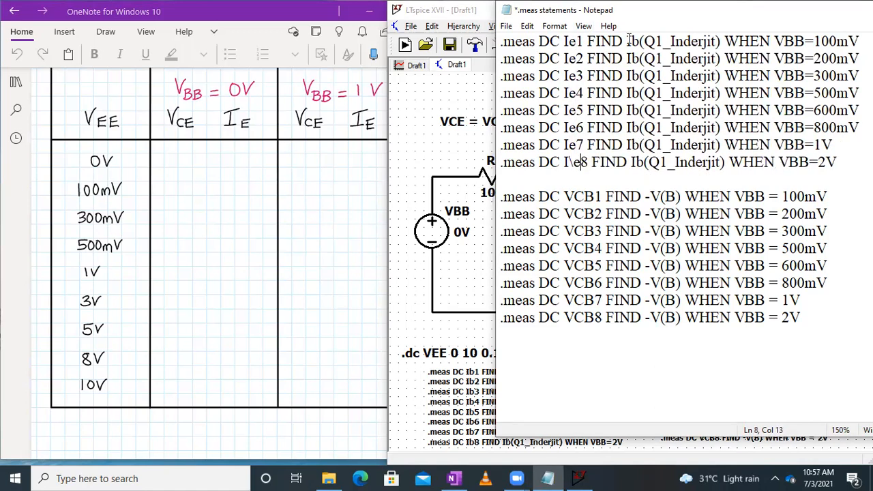
Change the measured quantity in all eight Ie statements to the transistor's negative emitter current, -Ie
{"action": "key", "text": "Right"}
{"action": "key", "text": "Right"}
{"action": "key", "text": "BackSpace"}
{"action": "type", "text": "e"}
{"action": "key", "text": "Down"}
{"action": "key", "text": "Left"}
{"action": "key", "text": "BackSpace"}
{"action": "type", "text": "e"}
{"action": "key", "text": "Left"}
{"action": "key", "text": "Left"}
{"action": "type", "text": "-"}
{"action": "key", "text": "Down"}
{"action": "key", "text": "Left"}
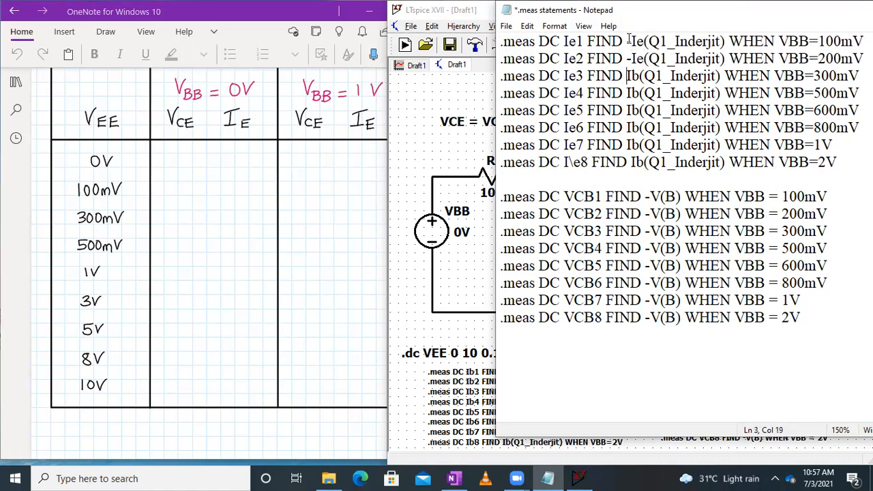
{"action": "type", "text": "-"}
{"action": "key", "text": "Down"}
{"action": "key", "text": "Left"}
{"action": "type", "text": "-"}
{"action": "key", "text": "Down"}
{"action": "key", "text": "Left"}
{"action": "type", "text": "-"}
{"action": "key", "text": "Down"}
{"action": "key", "text": "Left"}
{"action": "type", "text": "-"}
{"action": "key", "text": "Down"}
{"action": "key", "text": "Left"}
{"action": "type", "text": "-"}
{"action": "key", "text": "Down"}
{"action": "type", "text": "-"}
{"action": "key", "text": "Up"}
{"action": "key", "text": "Up"}
{"action": "key", "text": "Up"}
{"action": "key", "text": "BackSpace"}
{"action": "type", "text": "e"}
{"action": "key", "text": "Down"}
{"action": "key", "text": "BackSpace"}
{"action": "type", "text": "e"}
{"action": "key", "text": "Down"}
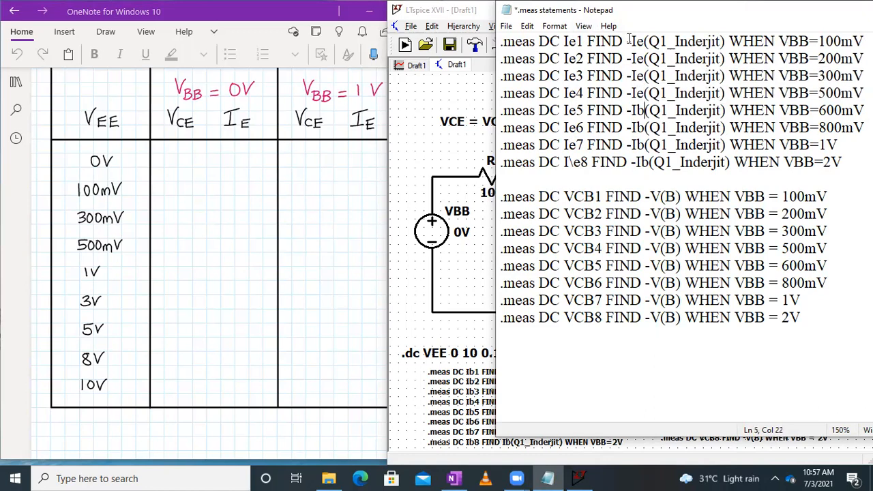
{"action": "key", "text": "BackSpace"}
{"action": "type", "text": "e"}
{"action": "key", "text": "Down"}
{"action": "key", "text": "BackSpace"}
{"action": "type", "text": "e"}
{"action": "key", "text": "Down"}
{"action": "key", "text": "BackSpace"}
{"action": "type", "text": "e"}
{"action": "key", "text": "Down"}
{"action": "key", "text": "BackSpace"}
{"action": "type", "text": "e"}
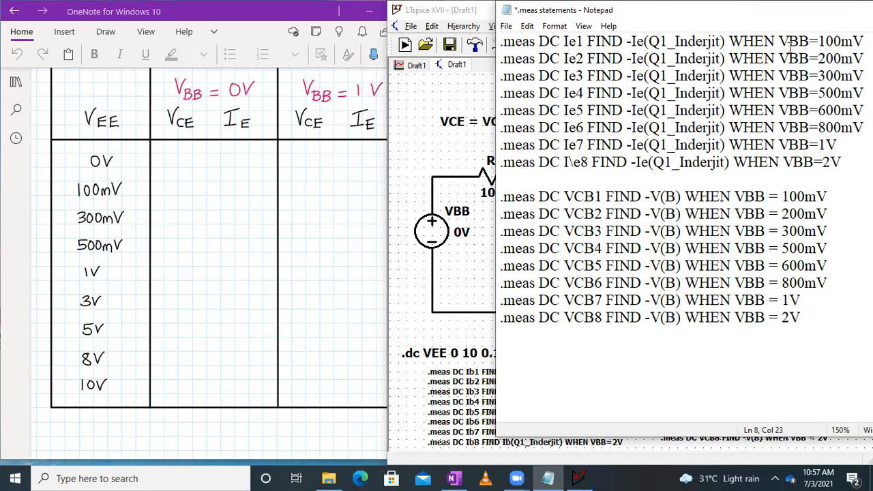
Replace VBB with VEE in the WHEN condition of all eight emitter-current .meas statements
{"action": "key", "text": "BackSpace"}
{"action": "key", "text": "BackSpace"}
{"action": "type", "text": "EE"}
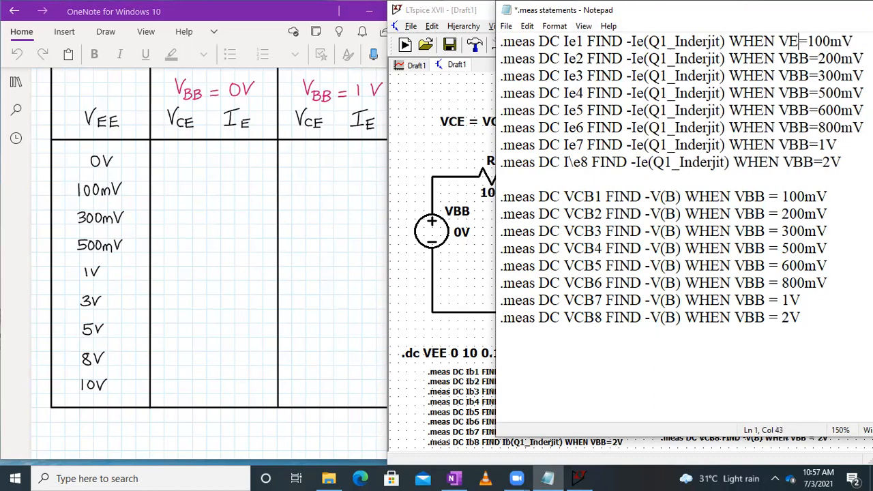
{"action": "key", "text": "BackSpace"}
{"action": "key", "text": "BackSpace"}
{"action": "type", "text": "EE"}
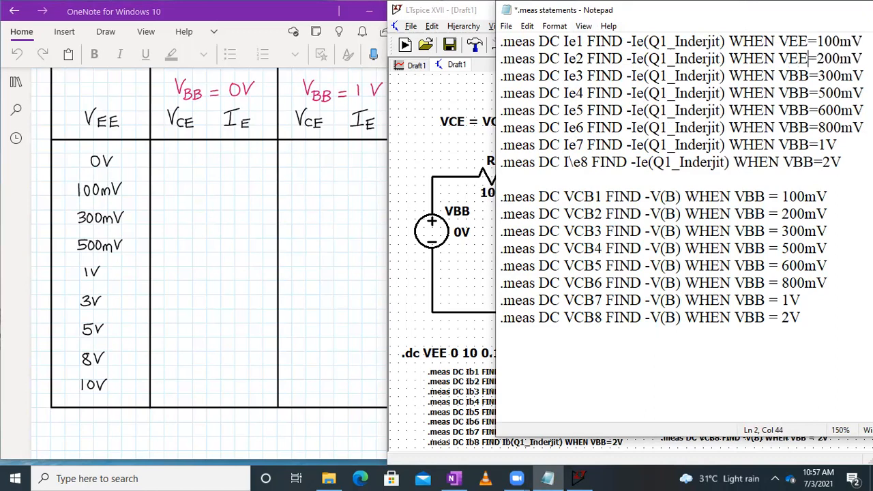
{"action": "key", "text": "BackSpace"}
{"action": "key", "text": "BackSpace"}
{"action": "type", "text": "EE"}
{"action": "key", "text": "Down"}
{"action": "key", "text": "BackSpace"}
{"action": "key", "text": "BackSpace"}
{"action": "type", "text": "EE"}
{"action": "key", "text": "Down"}
{"action": "key", "text": "BackSpace"}
{"action": "key", "text": "BackSpace"}
{"action": "type", "text": "EE"}
{"action": "key", "text": "Down"}
{"action": "key", "text": "BackSpace"}
{"action": "key", "text": "BackSpace"}
{"action": "type", "text": "EE"}
{"action": "key", "text": "Down"}
{"action": "key", "text": "BackSpace"}
{"action": "key", "text": "BackSpace"}
{"action": "type", "text": "EE"}
{"action": "key", "text": "Down"}
{"action": "key", "text": "BackSpace"}
{"action": "key", "text": "BackSpace"}
{"action": "type", "text": "EE"}
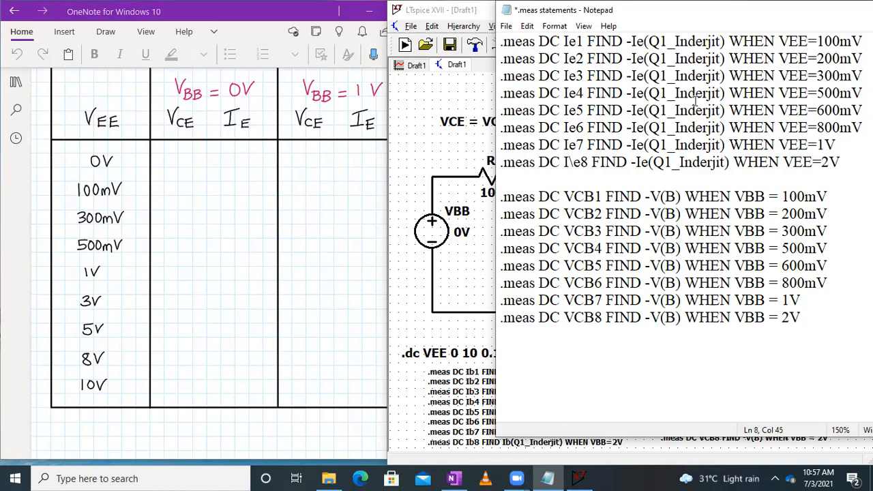
Rename the eight voltage measurements in the second .meas block as VCE1 through VCE8
{"action": "scroll", "coordinate": [296, 156], "scroll_direction": "right", "scroll_amount": 2}
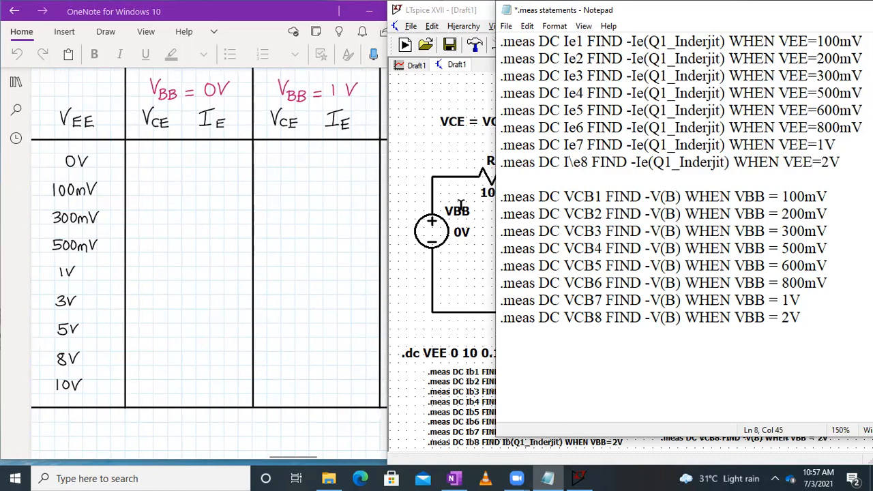
{"action": "left_click", "coordinate": [591, 197]}
{"action": "key", "text": "BackSpace"}
{"action": "key", "text": "Delete"}
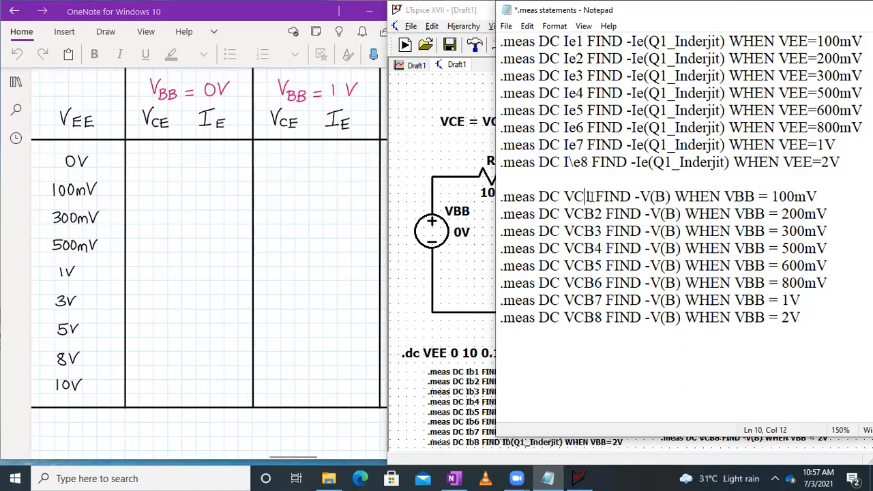
{"action": "type", "text": "E1"}
{"action": "key", "text": "Down"}
{"action": "key", "text": "Left"}
{"action": "key", "text": "Left"}
{"action": "key", "text": "Delete"}
{"action": "type", "text": "E"}
{"action": "key", "text": "Down"}
{"action": "key", "text": "BackSpace"}
{"action": "type", "text": "E"}
{"action": "key", "text": "Down"}
{"action": "key", "text": "BackSpace"}
{"action": "type", "text": "E"}
{"action": "key", "text": "Down"}
{"action": "key", "text": "BackSpace"}
{"action": "type", "text": "E"}
{"action": "key", "text": "Down"}
{"action": "key", "text": "BackSpace"}
{"action": "type", "text": "E"}
{"action": "key", "text": "Down"}
{"action": "key", "text": "BackSpace"}
{"action": "type", "text": "E"}
{"action": "key", "text": "Down"}
{"action": "key", "text": "BackSpace"}
{"action": "type", "text": "E"}
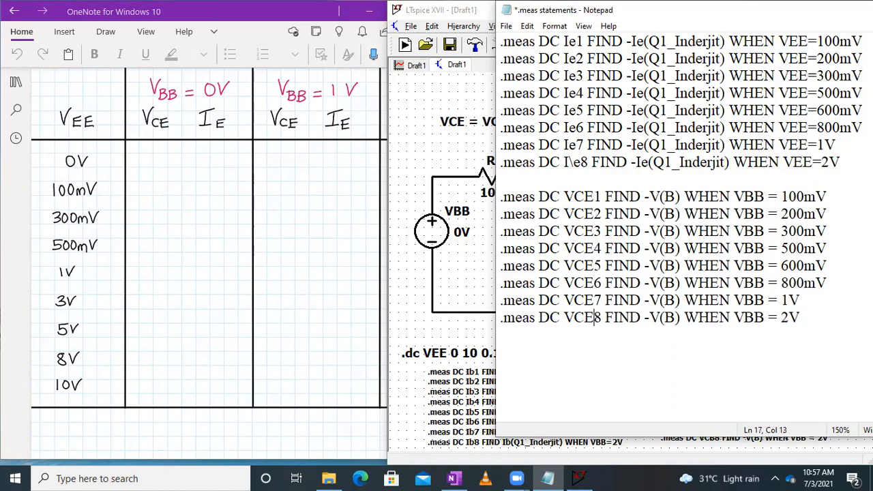
Remove the minus sign before V(B) in the VCE1 measurement statement
{"action": "left_click", "coordinate": [651, 191]}
{"action": "key", "text": "BackSpace"}
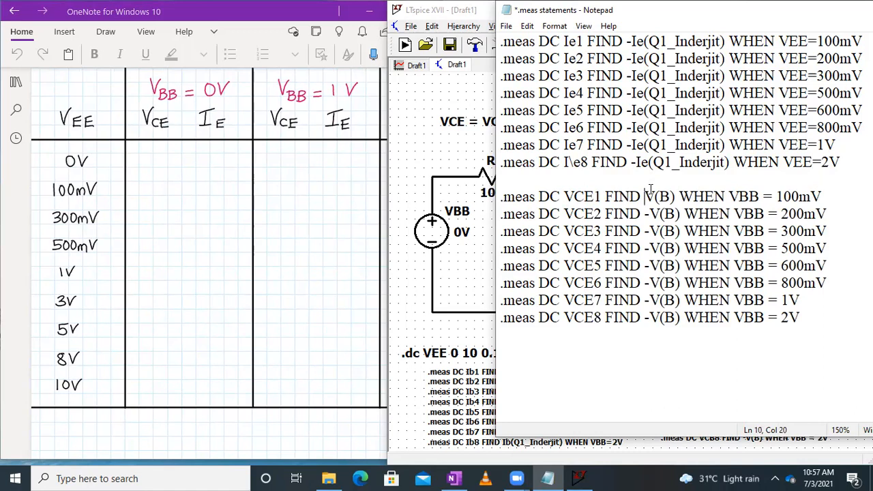
Restore the minus sign before V(B) in the VCE1, VCE2 and VCE3 measurement statements
{"action": "key", "text": "BackSpace"}
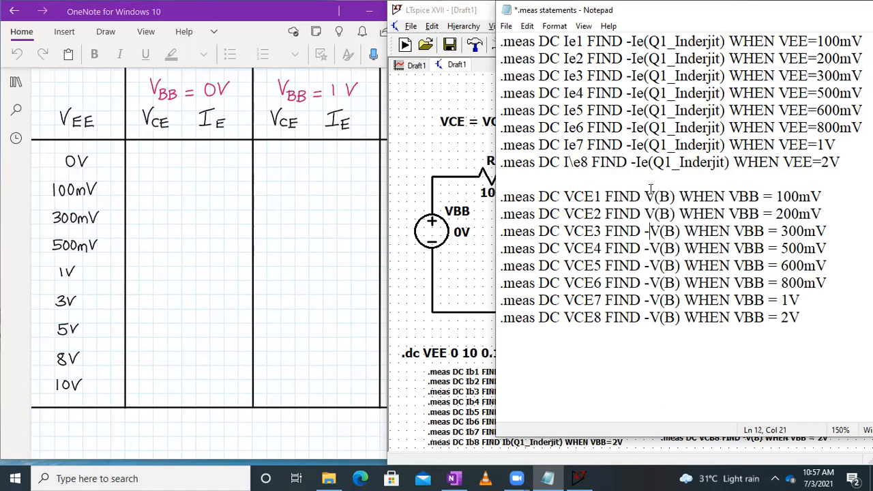
{"action": "key", "text": "BackSpace"}
{"action": "type", "text": "-"}
{"action": "key", "text": "Up"}
{"action": "type", "text": "-"}
{"action": "key", "text": "Up"}
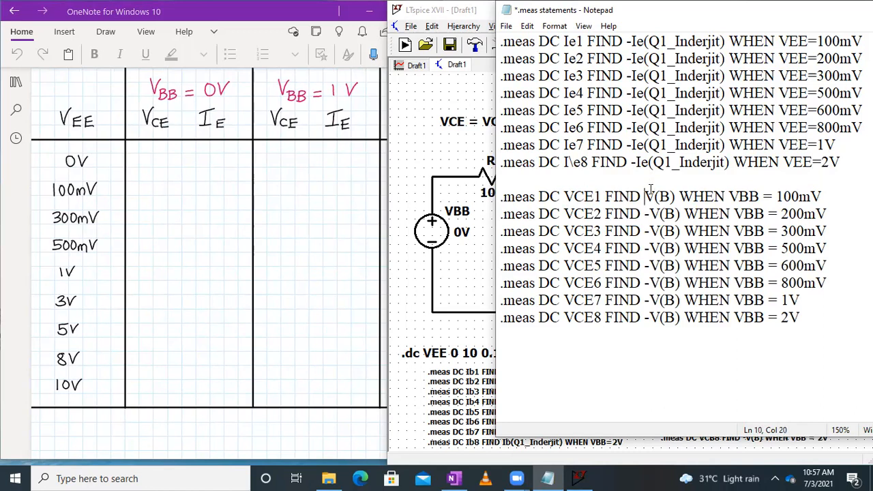
{"action": "type", "text": "-"}
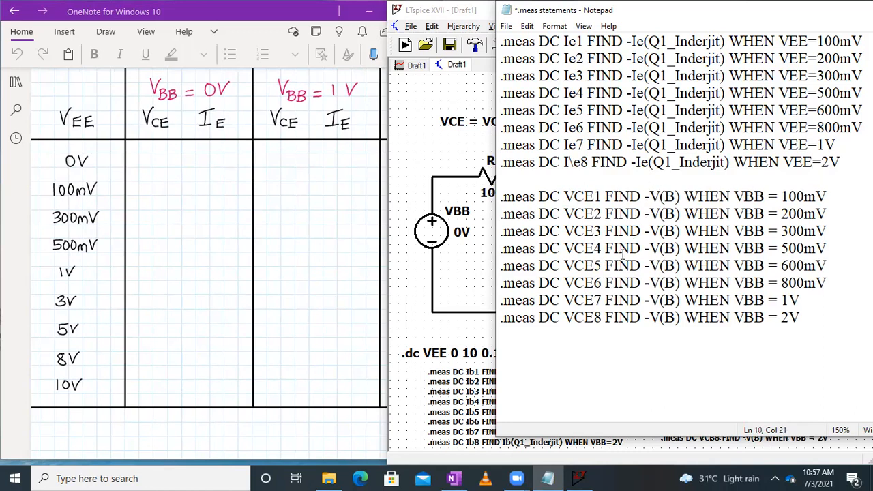
Switch to LTspice and fit its window beside the OneNote table, extended to the full screen height
{"action": "left_click", "coordinate": [475, 11]}
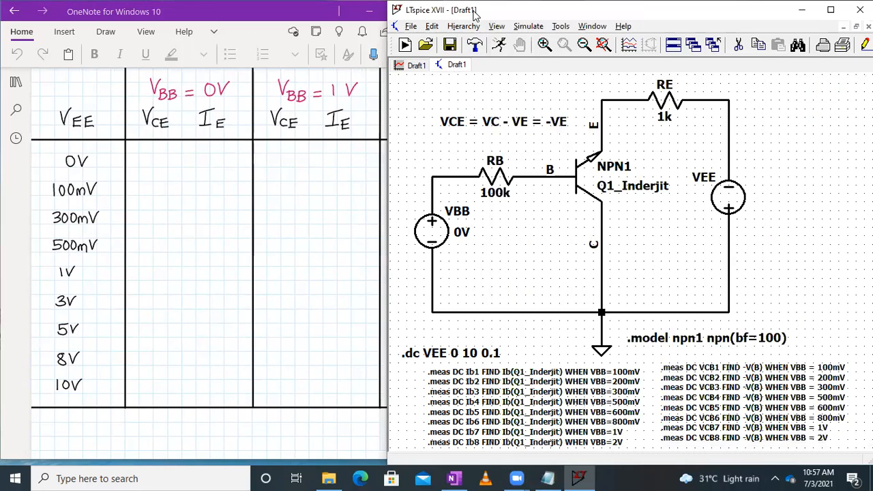
{"action": "left_click_drag", "start_coordinate": [474, 11], "coordinate": [455, 77]}
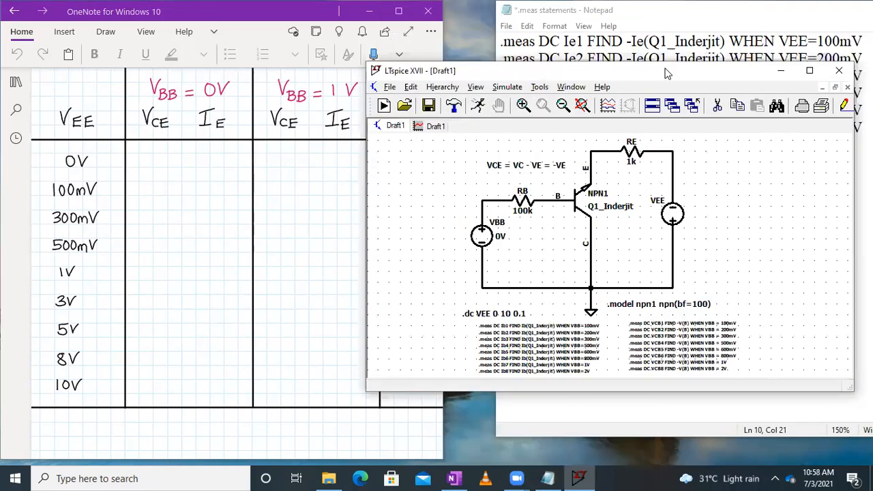
{"action": "left_click_drag", "start_coordinate": [663, 76], "coordinate": [681, 18]}
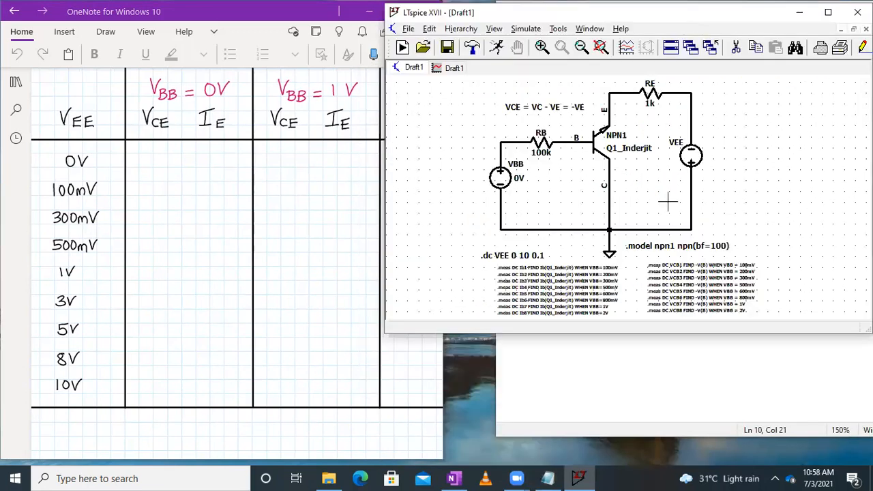
{"action": "double_click", "coordinate": [646, 333]}
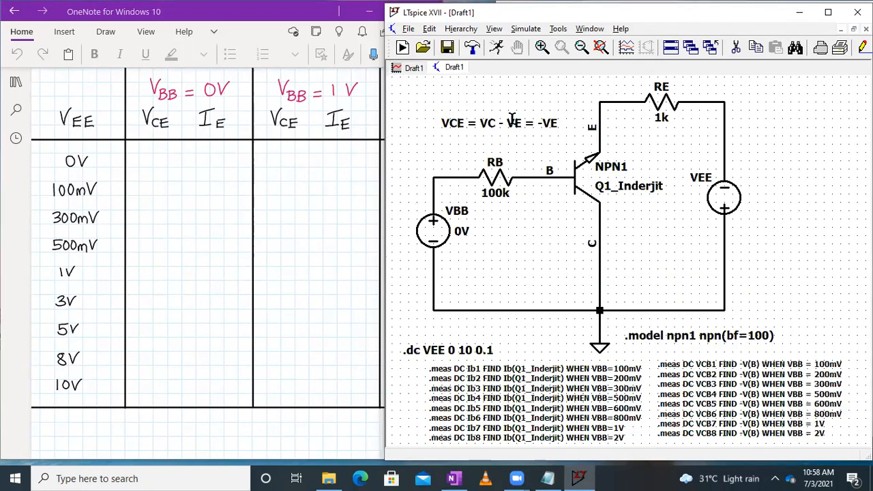
Switch to the Notepad statements and change the measured node from B to E in VCE1 through VCE8
{"action": "left_click", "coordinate": [552, 476]}
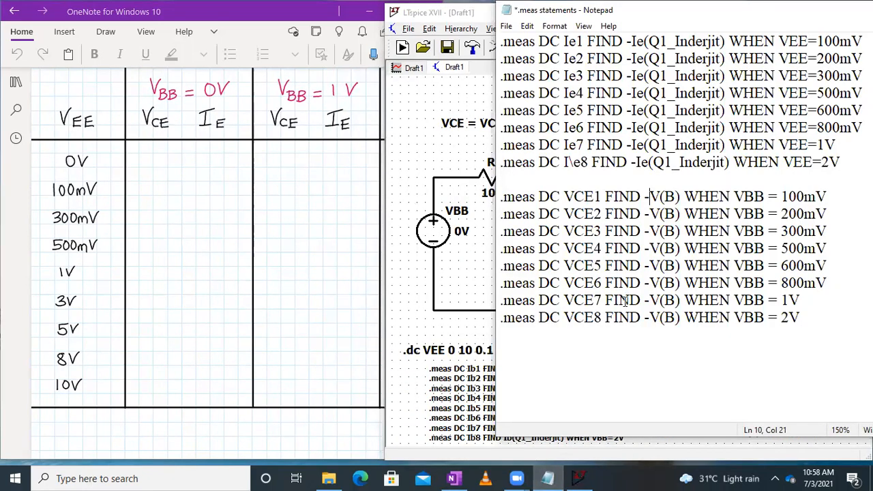
{"action": "left_click", "coordinate": [676, 196]}
{"action": "key", "text": "BackSpace"}
{"action": "type", "text": "E"}
{"action": "key", "text": "Down"}
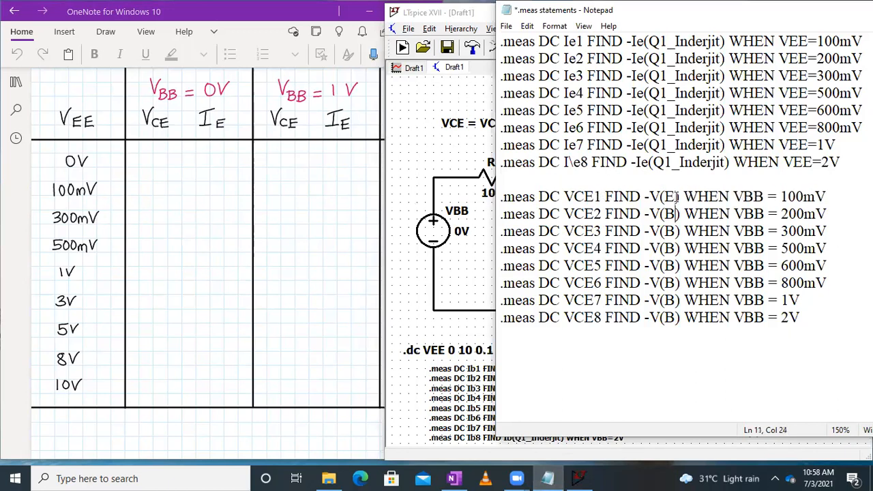
{"action": "key", "text": "BackSpace"}
{"action": "type", "text": "E"}
{"action": "key", "text": "Down"}
{"action": "key", "text": "BackSpace"}
{"action": "type", "text": "E"}
{"action": "key", "text": "Down"}
{"action": "key", "text": "BackSpace"}
{"action": "type", "text": "E"}
{"action": "key", "text": "Down"}
{"action": "key", "text": "BackSpace"}
{"action": "type", "text": "E"}
{"action": "key", "text": "Down"}
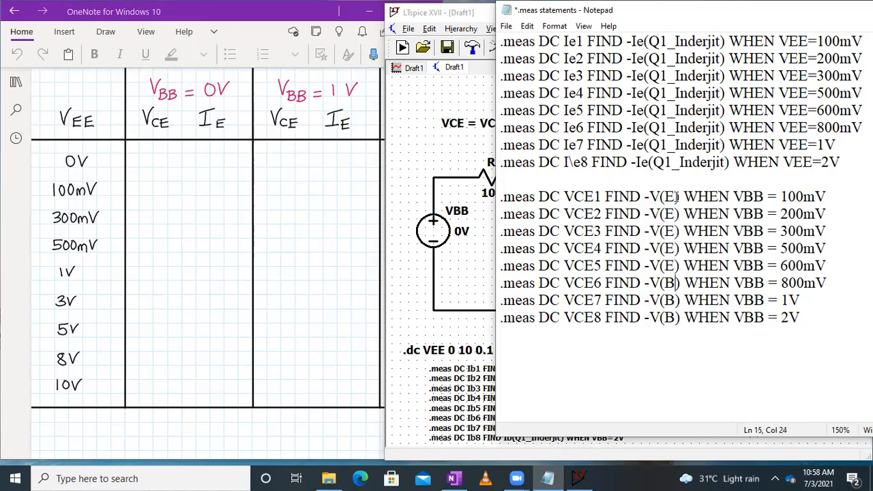
{"action": "key", "text": "BackSpace"}
{"action": "type", "text": "E"}
{"action": "key", "text": "Down"}
{"action": "key", "text": "BackSpace"}
{"action": "type", "text": "E"}
{"action": "key", "text": "Down"}
{"action": "key", "text": "BackSpace"}
{"action": "type", "text": "e"}
Replace VBB with VEE in the WHEN condition of all eight VCE statements
{"action": "left_click", "coordinate": [765, 194]}
{"action": "key", "text": "BackSpace"}
{"action": "key", "text": "BackSpace"}
{"action": "type", "text": "EE"}
{"action": "key", "text": "Down"}
{"action": "key", "text": "BackSpace"}
{"action": "key", "text": "BackSpace"}
{"action": "type", "text": "EE"}
{"action": "key", "text": "BackSpace"}
{"action": "key", "text": "BackSpace"}
{"action": "type", "text": "EE"}
{"action": "key", "text": "BackSpace"}
{"action": "key", "text": "BackSpace"}
{"action": "type", "text": "EE"}
{"action": "key", "text": "Down"}
{"action": "key", "text": "BackSpace"}
{"action": "key", "text": "BackSpace"}
{"action": "type", "text": "EE"}
{"action": "key", "text": "Down"}
{"action": "key", "text": "BackSpace"}
{"action": "key", "text": "BackSpace"}
{"action": "type", "text": "EE"}
{"action": "key", "text": "Down"}
{"action": "key", "text": "BackSpace"}
{"action": "key", "text": "BackSpace"}
{"action": "type", "text": "EE"}
{"action": "key", "text": "Down"}
{"action": "key", "text": "BackSpace"}
{"action": "key", "text": "BackSpace"}
{"action": "type", "text": "EE"}
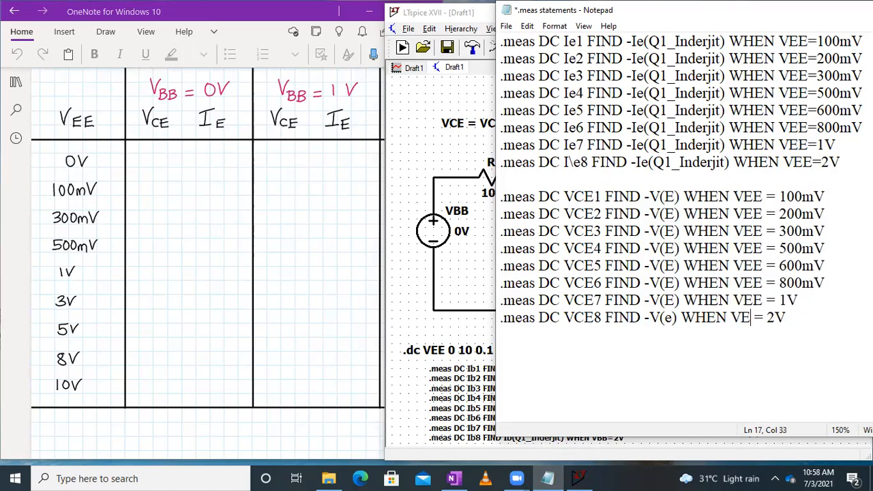
Set the VEE conditions of Ie1 through Ie5 to 0, 100mV, 300mV, 500mV and 1V
{"action": "left_click", "coordinate": [864, 41]}
{"action": "key", "text": "BackSpace"}
{"action": "key", "text": "BackSpace"}
{"action": "key", "text": "BackSpace"}
{"action": "key", "text": "BackSpace"}
{"action": "key", "text": "BackSpace"}
{"action": "type", "text": "0"}
{"action": "key", "text": "BackSpace"}
{"action": "type", "text": "1"}
{"action": "key", "text": "Down"}
{"action": "key", "text": "Right"}
{"action": "key", "text": "Right"}
{"action": "key", "text": "Down"}
{"action": "key", "text": "Right"}
{"action": "key", "text": "BackSpace"}
{"action": "key", "text": "BackSpace"}
{"action": "key", "text": "BackSpace"}
{"action": "key", "text": "BackSpace"}
{"action": "type", "text": "1"}
{"action": "key", "text": "Up"}
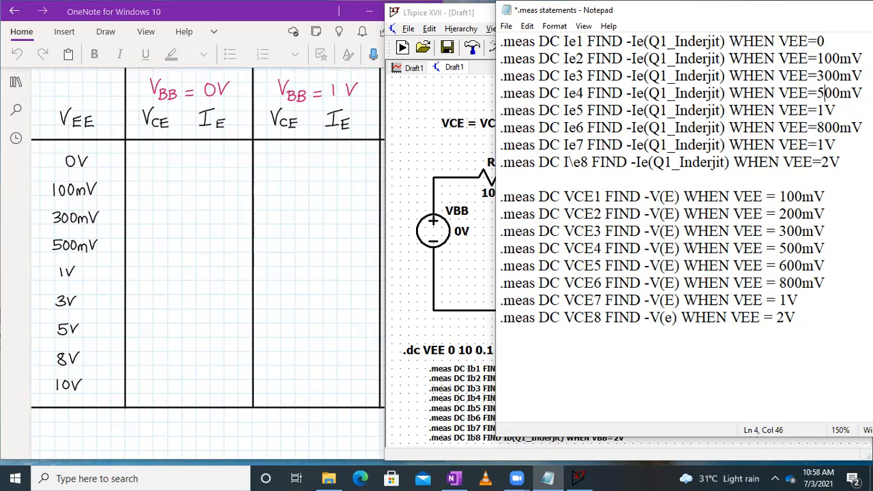
Set the VEE conditions of the Ie6, Ie7 and Ie8 statements to 3V, 5V and 10V
{"action": "key", "text": "Right"}
{"action": "key", "text": "BackSpace"}
{"action": "key", "text": "BackSpace"}
{"action": "key", "text": "BackSpace"}
{"action": "key", "text": "BackSpace"}
{"action": "type", "text": "3"}
{"action": "key", "text": "Left"}
{"action": "key", "text": "BackSpace"}
{"action": "type", "text": "5"}
{"action": "key", "text": "Right"}
{"action": "key", "text": "BackSpace"}
{"action": "type", "text": "10"}
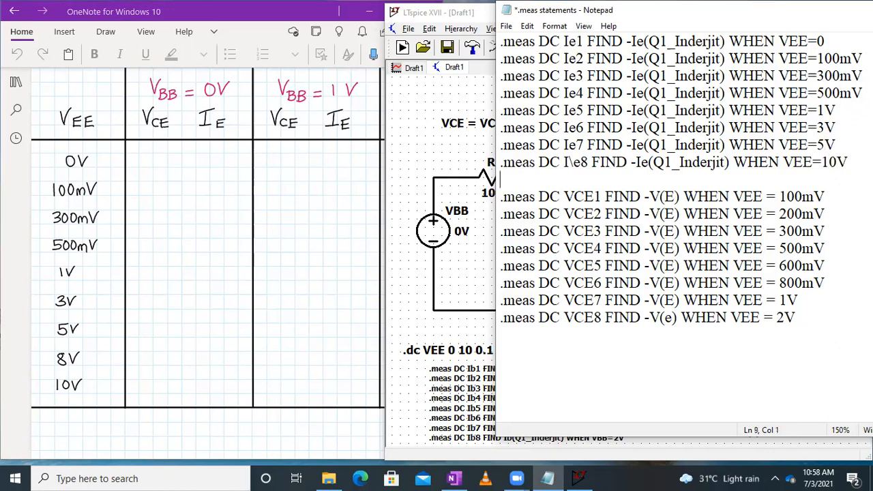
Set the VEE condition to 0V in the VCE1 statement and 100V in the VCE2 statement
{"action": "key", "text": "BackSpace"}
{"action": "key", "text": "BackSpace"}
{"action": "key", "text": "BackSpace"}
{"action": "key", "text": "BackSpace"}
{"action": "type", "text": "0"}
{"action": "key", "text": "Down"}
{"action": "key", "text": "Right"}
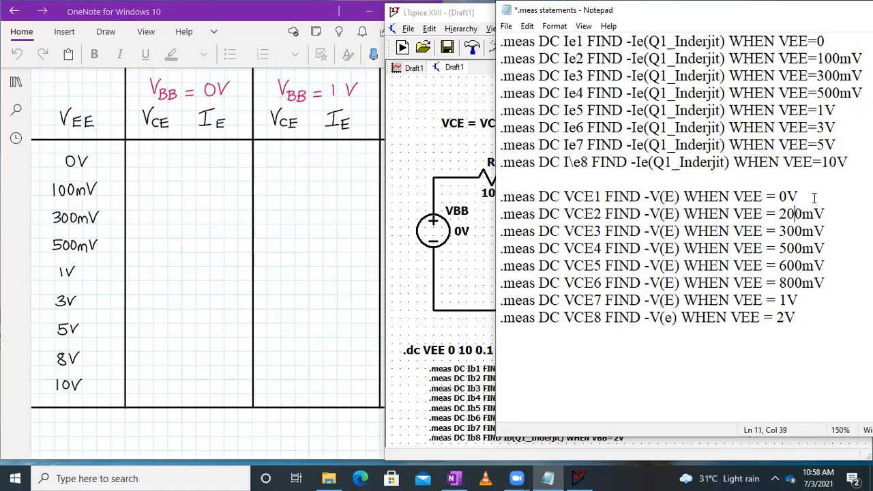
{"action": "key", "text": "BackSpace"}
{"action": "key", "text": "BackSpace"}
{"action": "key", "text": "BackSpace"}
{"action": "key", "text": "BackSpace"}
{"action": "type", "text": "100"}
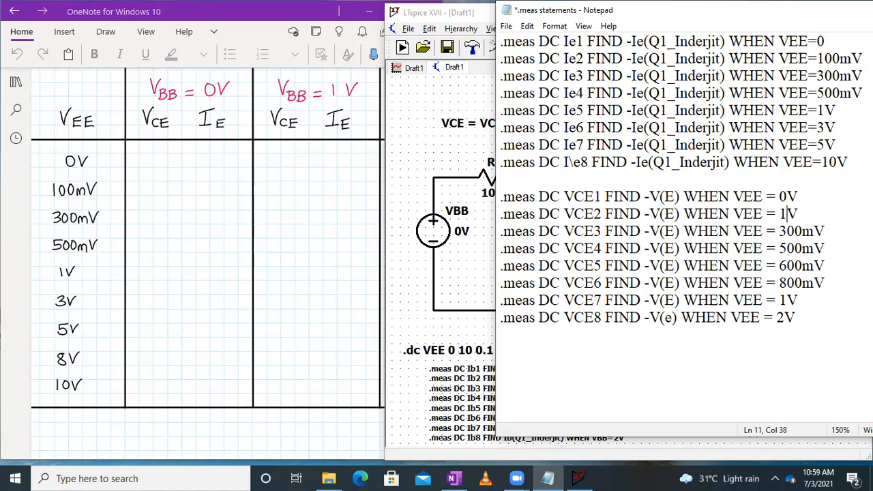
Set the VEE condition to 300mV in the VCE3 statement and 1V in the VCE5 statement
{"action": "key", "text": "Down"}
{"action": "key", "text": "Left"}
{"action": "key", "text": "BackSpace"}
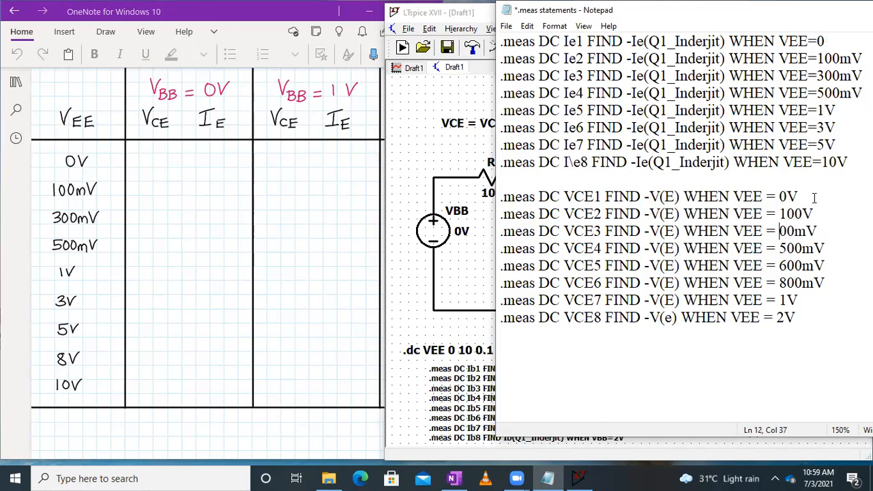
{"action": "type", "text": "3"}
{"action": "key", "text": "Down"}
{"action": "key", "text": "BackSpace"}
{"action": "key", "text": "BackSpace"}
{"action": "key", "text": "BackSpace"}
{"action": "key", "text": "BackSpace"}
{"action": "type", "text": "1"}
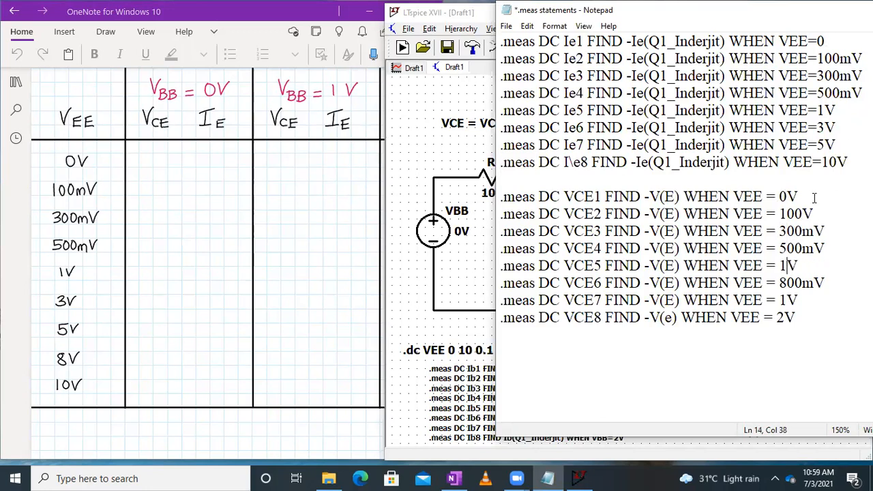
Set the VEE conditions of the VCE6, VCE7 and VCE8 statements to 3V, 5V and 10V
{"action": "key", "text": "BackSpace"}
{"action": "key", "text": "BackSpace"}
{"action": "key", "text": "BackSpace"}
{"action": "key", "text": "BackSpace"}
{"action": "key", "text": "BackSpace"}
{"action": "type", "text": "2"}
{"action": "key", "text": "BackSpace"}
{"action": "type", "text": "3V"}
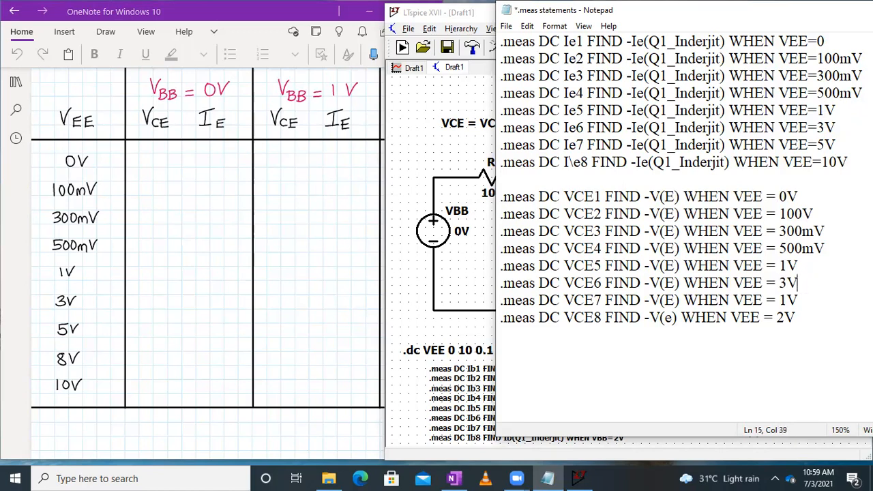
{"action": "key", "text": "BackSpace"}
{"action": "type", "text": "5"}
{"action": "key", "text": "BackSpace"}
{"action": "type", "text": "10"}
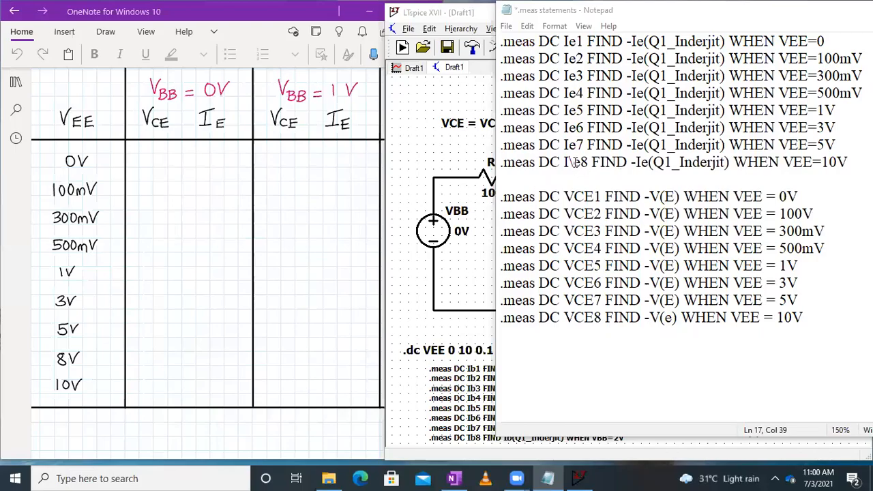
Remove the stray backslash from the Ie8 name and copy all eight Ie statements
{"action": "left_click", "coordinate": [576, 162]}
{"action": "key", "text": "BackSpace"}
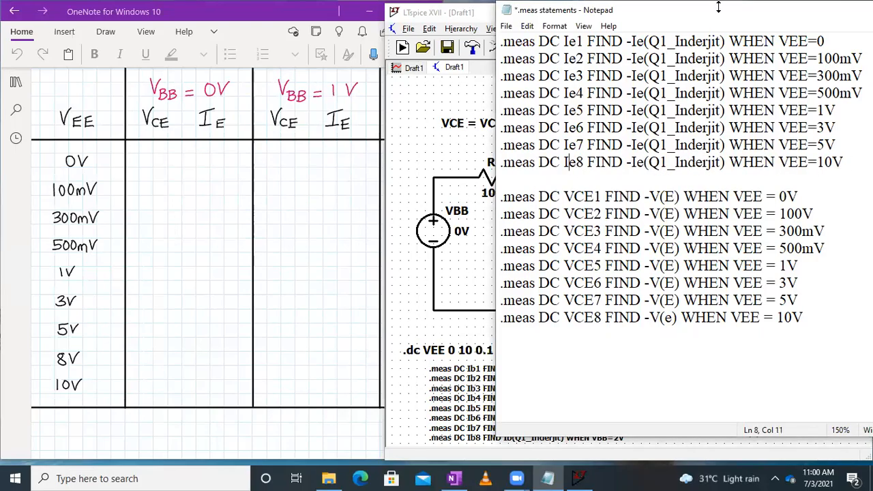
{"action": "left_click_drag", "start_coordinate": [850, 162], "coordinate": [502, 41]}
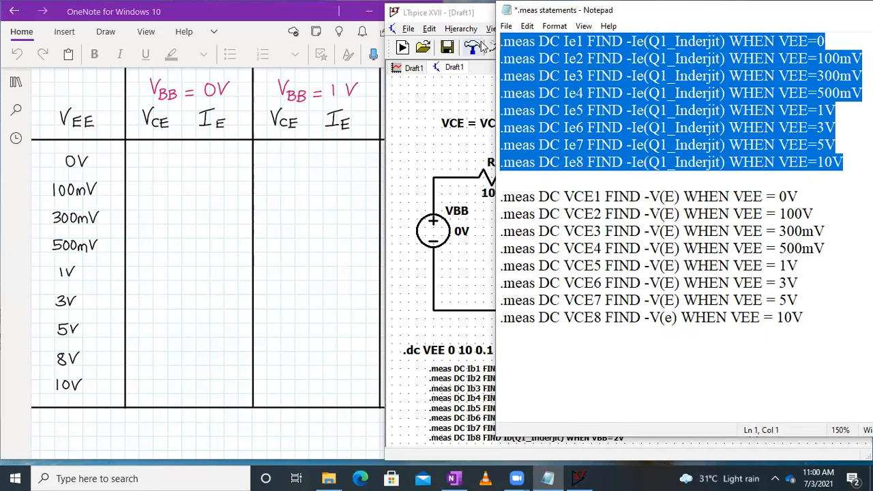
Switch to LTspice and delete the old Ib and VCB measurement directives from the schematic
{"action": "left_click", "coordinate": [434, 94]}
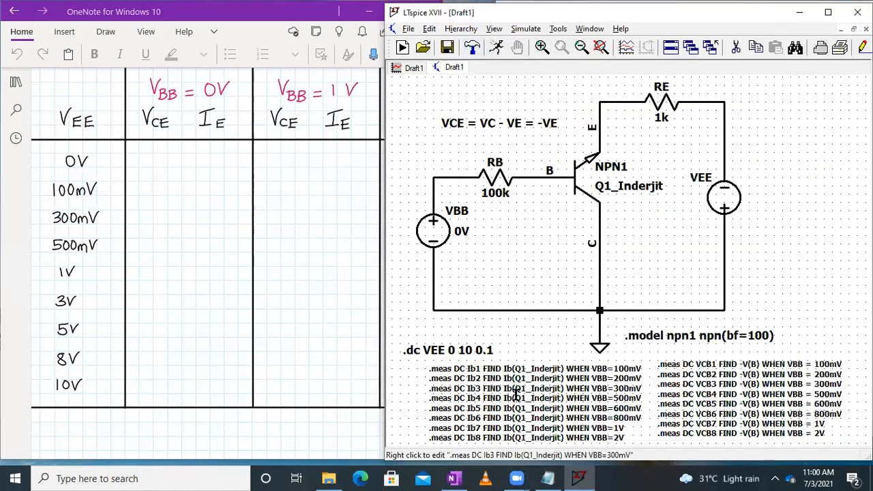
{"action": "left_click", "coordinate": [562, 387]}
{"action": "left_click", "coordinate": [736, 405]}
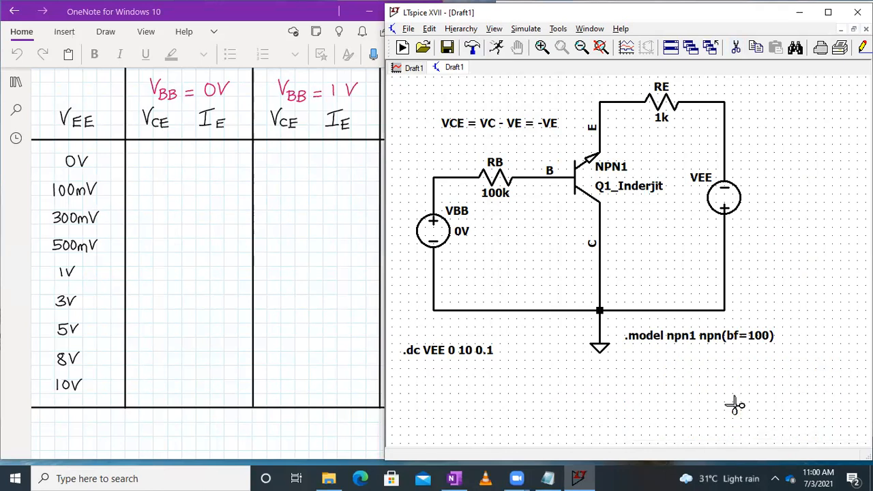
Add the copied Ie statements as a SPICE directive with font size 1.0, placed below the .dc VEE directive
{"action": "right_click", "coordinate": [539, 399]}
{"action": "mouse_move", "coordinate": [597, 278]}
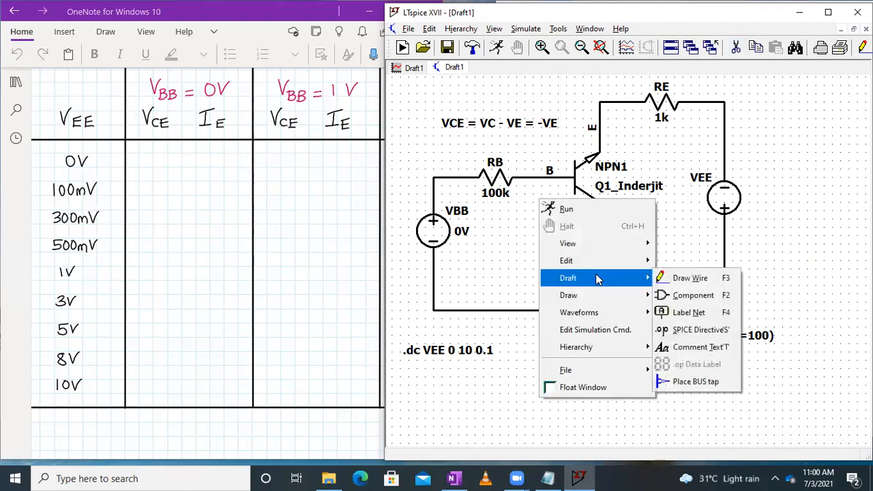
{"action": "left_click", "coordinate": [696, 329]}
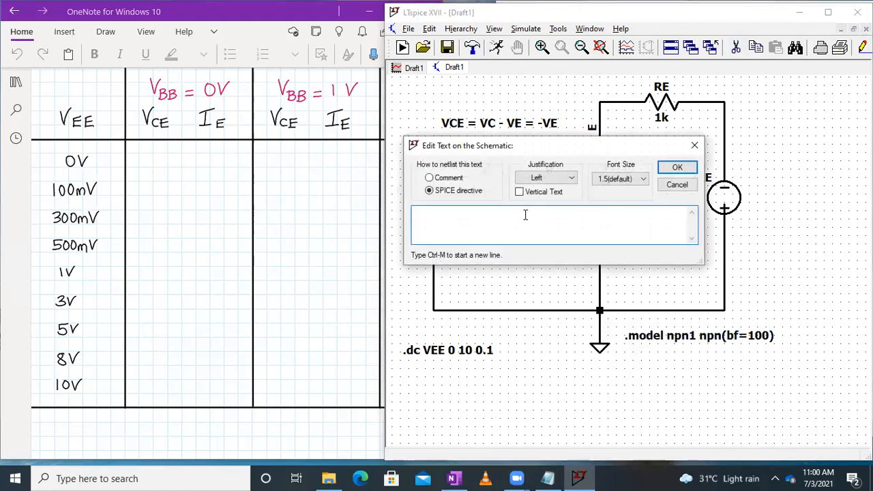
{"action": "key", "text": "ctrl+v"}
{"action": "left_click", "coordinate": [625, 178]}
{"action": "left_click", "coordinate": [618, 200]}
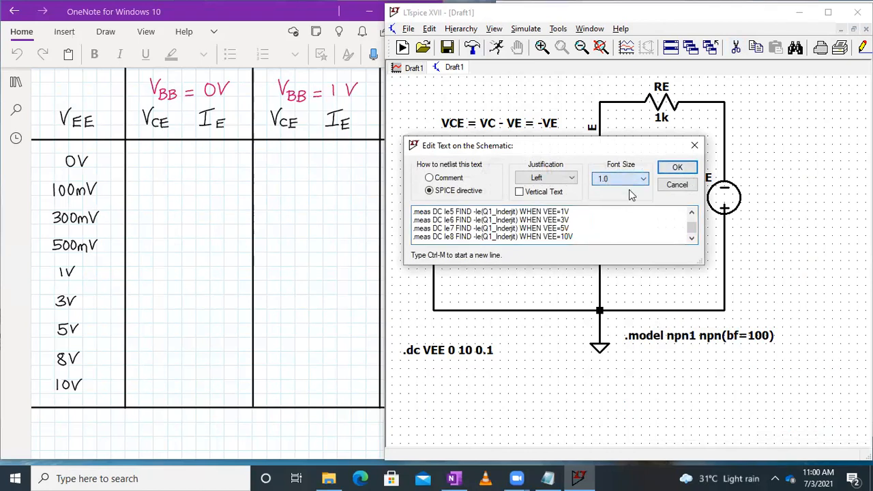
{"action": "left_click", "coordinate": [676, 168]}
{"action": "left_click", "coordinate": [457, 384]}
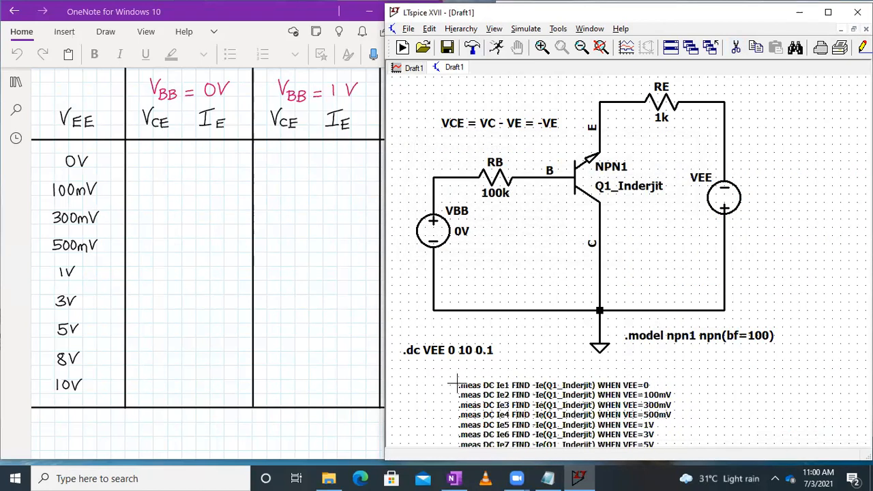
{"action": "right_click", "coordinate": [719, 385]}
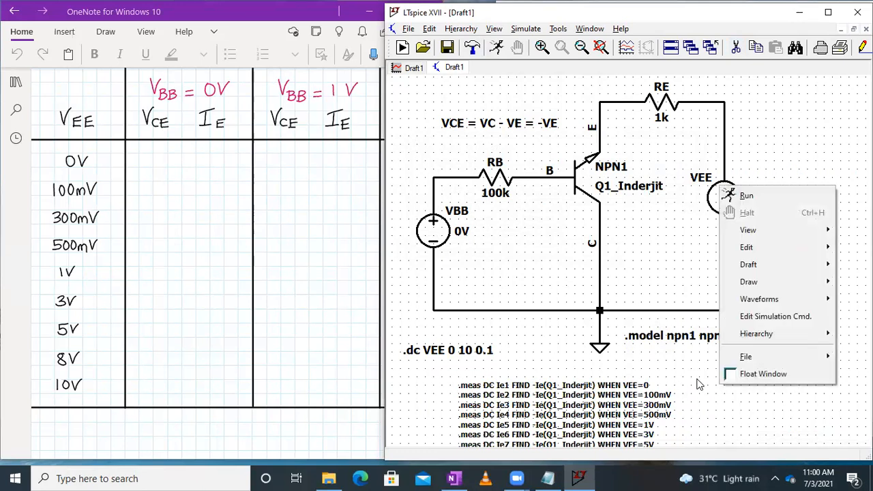
{"action": "left_click", "coordinate": [699, 384]}
Switch to Notepad and copy the eight VCE measurement statements
{"action": "left_click", "coordinate": [547, 479]}
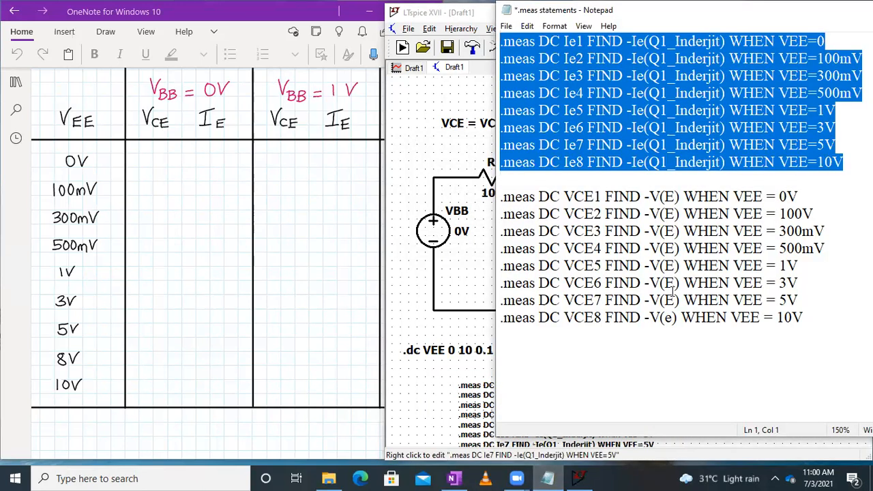
{"action": "left_click", "coordinate": [777, 295]}
{"action": "left_click_drag", "start_coordinate": [826, 313], "coordinate": [502, 174]}
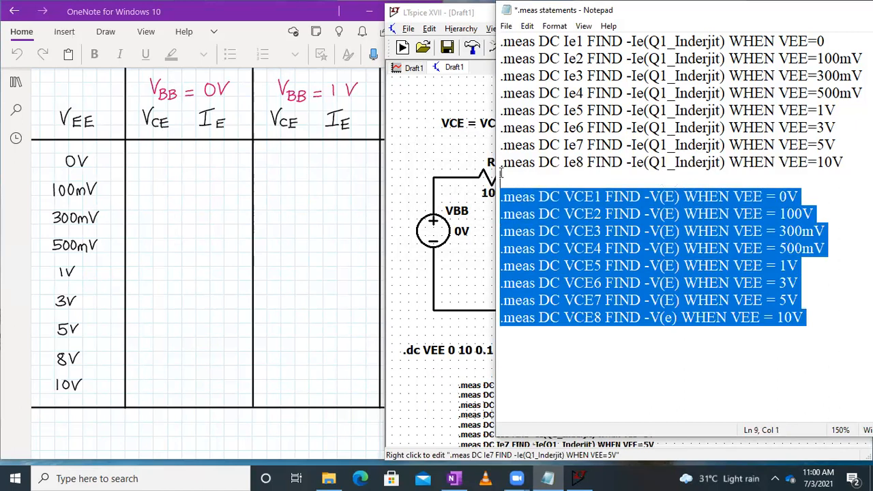
Switch to LTspice and add the copied VCE statements as a SPICE directive with font size 1.0, beside the Ie block
{"action": "left_click", "coordinate": [448, 140]}
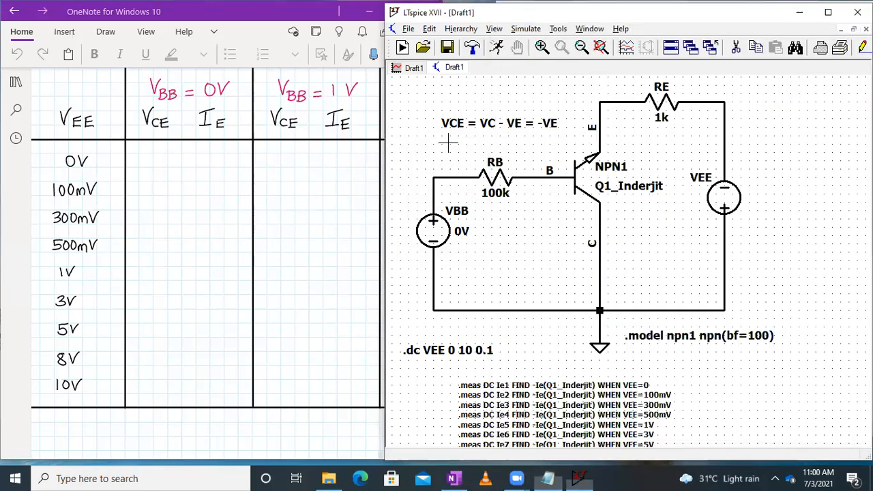
{"action": "right_click", "coordinate": [711, 185]}
{"action": "mouse_move", "coordinate": [763, 262]}
{"action": "left_click", "coordinate": [662, 314]}
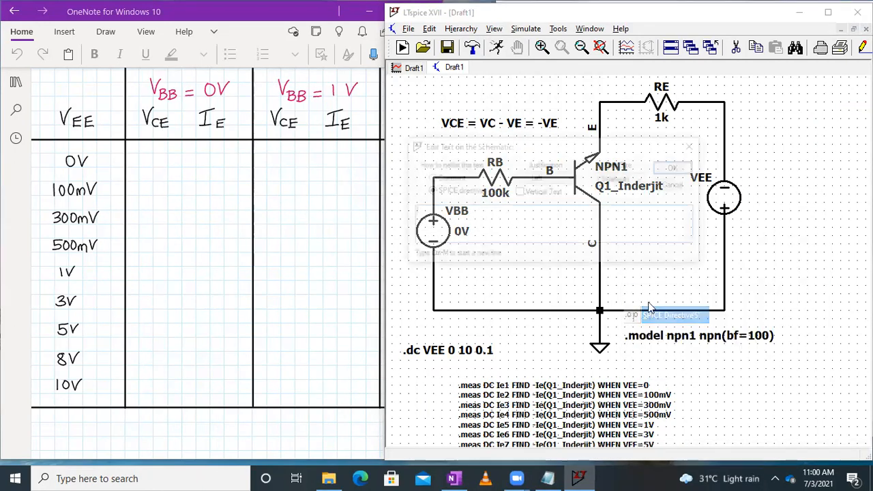
{"action": "key", "text": "ctrl+v"}
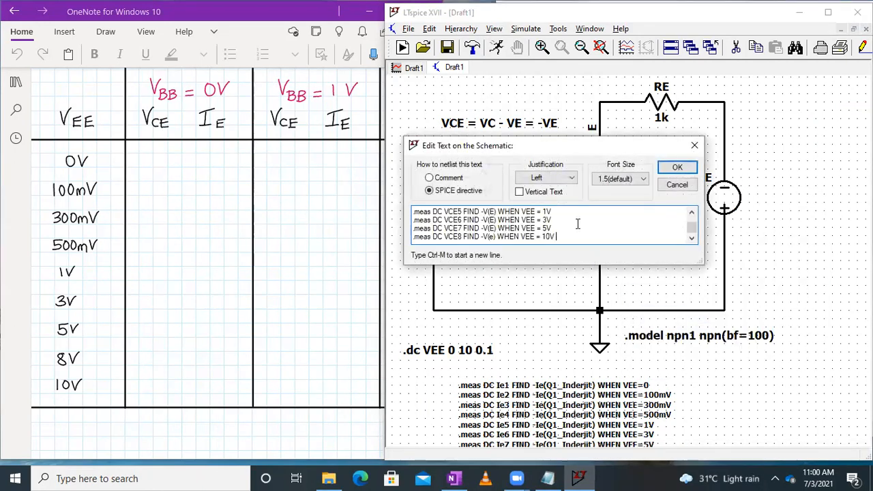
{"action": "left_click", "coordinate": [620, 180]}
{"action": "left_click", "coordinate": [619, 200]}
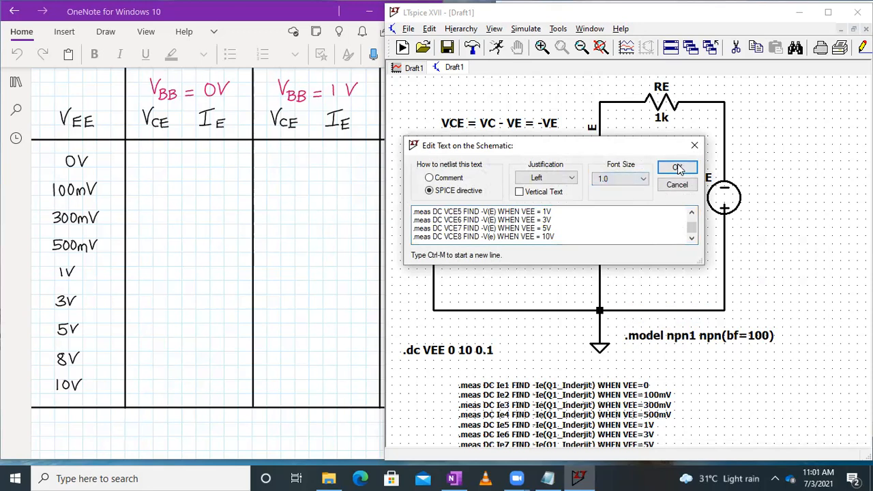
{"action": "left_click", "coordinate": [677, 167]}
{"action": "left_click", "coordinate": [694, 386]}
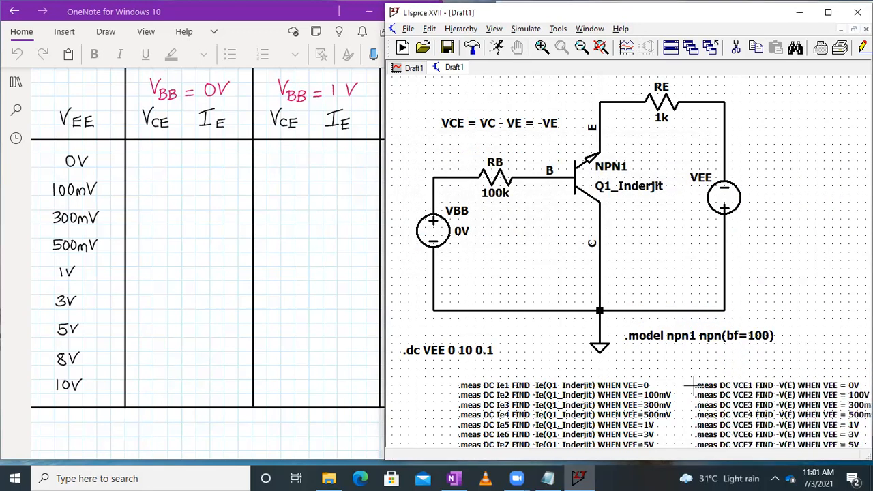
Fit the schematic in the window, run the DC sweep simulation and maximize the emitter current plot
{"action": "left_click", "coordinate": [601, 47]}
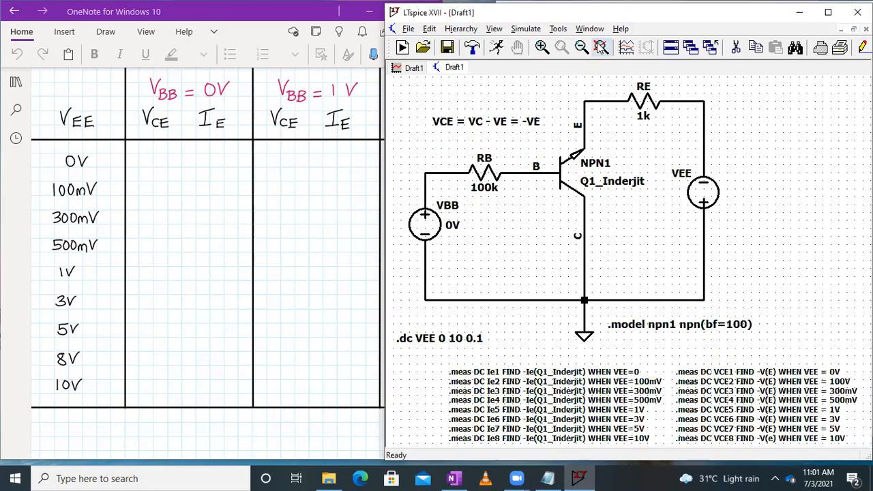
{"action": "left_click", "coordinate": [526, 28]}
{"action": "left_click", "coordinate": [535, 42]}
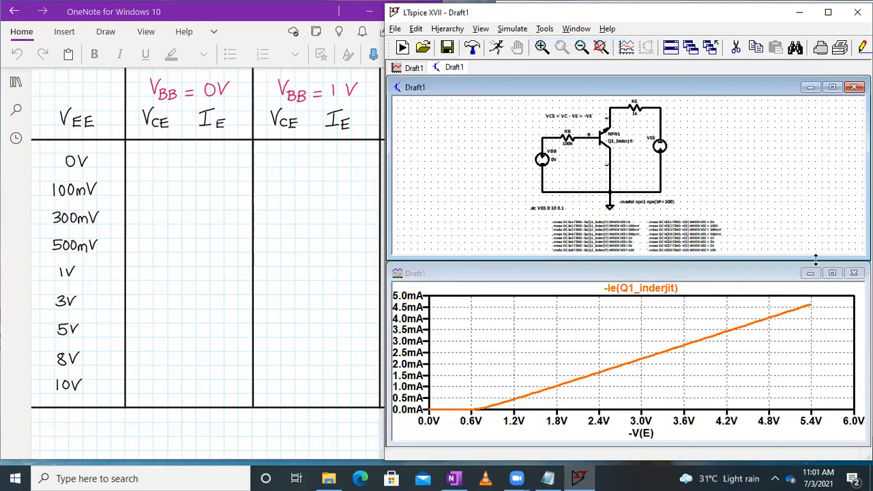
{"action": "left_click", "coordinate": [834, 274]}
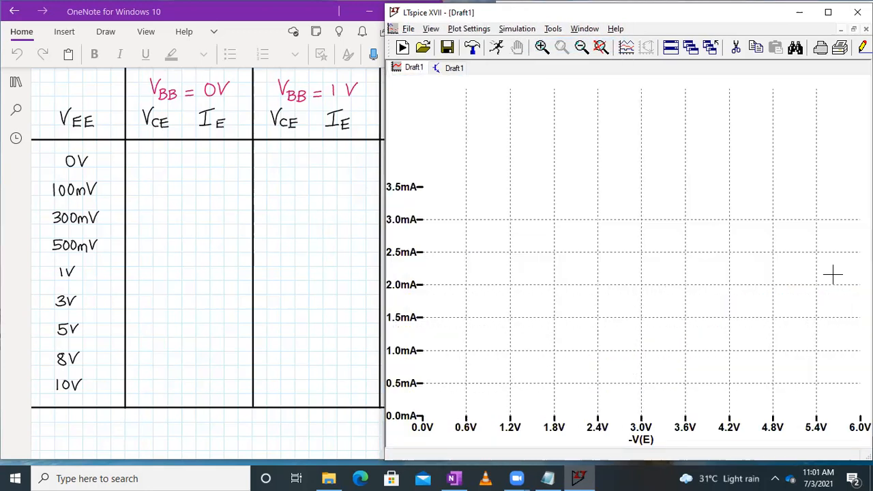
Open the SPICE error log, read the Ie and VCE measurement results, and return to the schematic
{"action": "left_click", "coordinate": [432, 30]}
{"action": "left_click", "coordinate": [437, 120]}
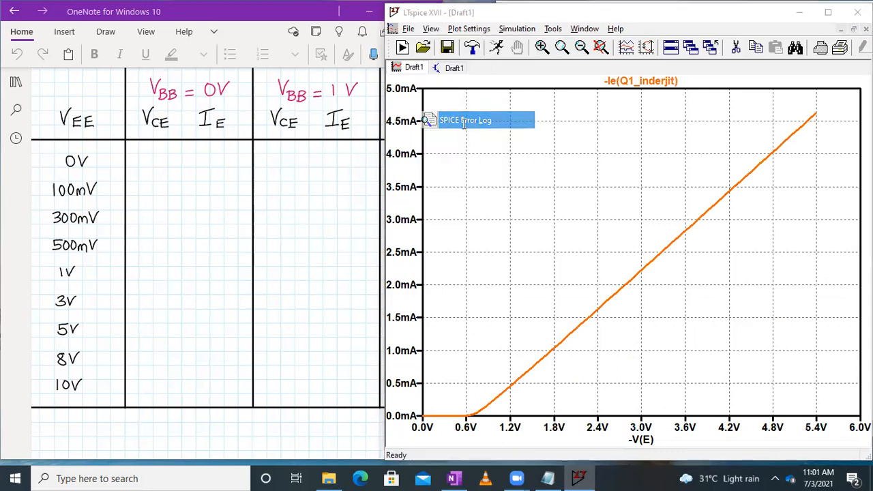
{"action": "scroll", "coordinate": [514, 248], "scroll_direction": "up", "scroll_amount": 3, "text": "ctrl"}
{"action": "scroll", "coordinate": [514, 246], "scroll_direction": "down", "scroll_amount": 2}
{"action": "scroll", "coordinate": [514, 248], "scroll_direction": "up", "scroll_amount": 1}
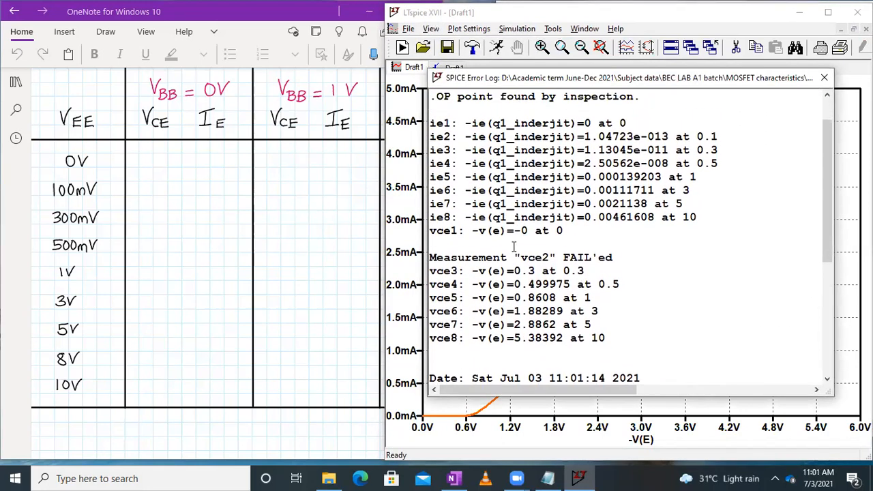
{"action": "scroll", "coordinate": [498, 217], "scroll_direction": "up", "scroll_amount": 1, "text": "ctrl"}
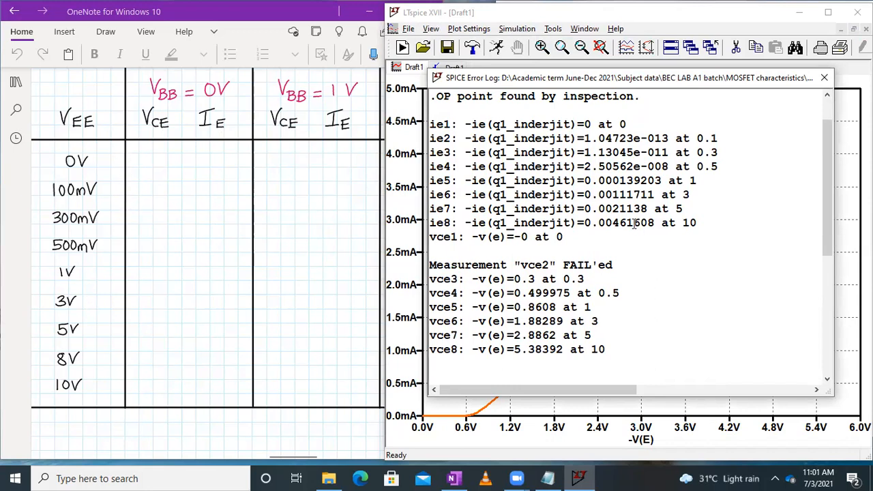
{"action": "left_click", "coordinate": [824, 78]}
{"action": "left_click", "coordinate": [454, 67]}
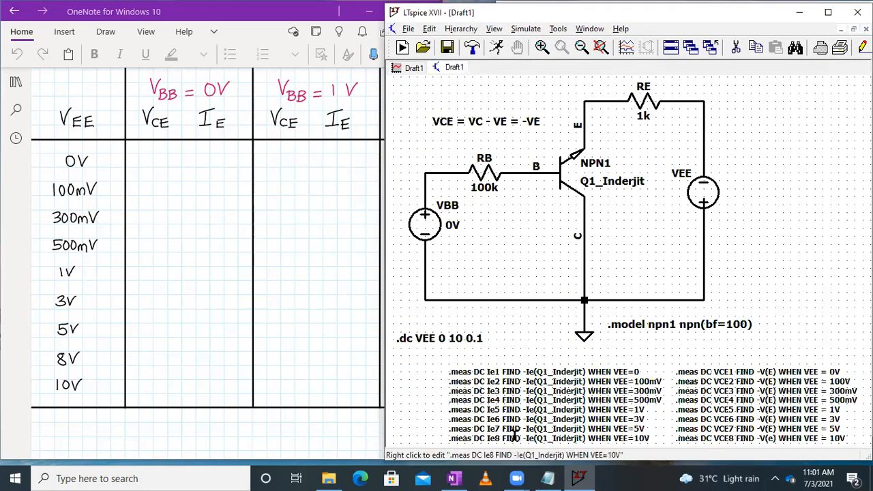
Edit the VCE8 statement in the VCE directive so that its measured quantity reads -V(E)
{"action": "left_click_drag", "start_coordinate": [639, 355], "coordinate": [645, 336]}
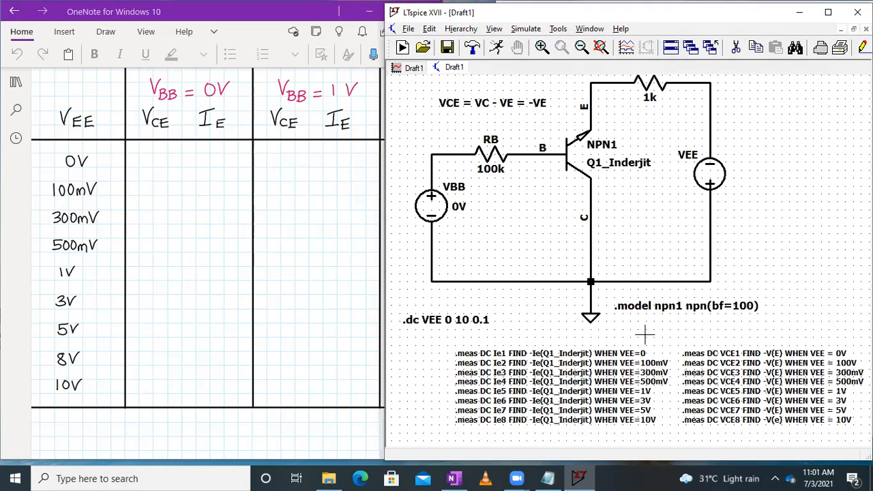
{"action": "right_click", "coordinate": [773, 422]}
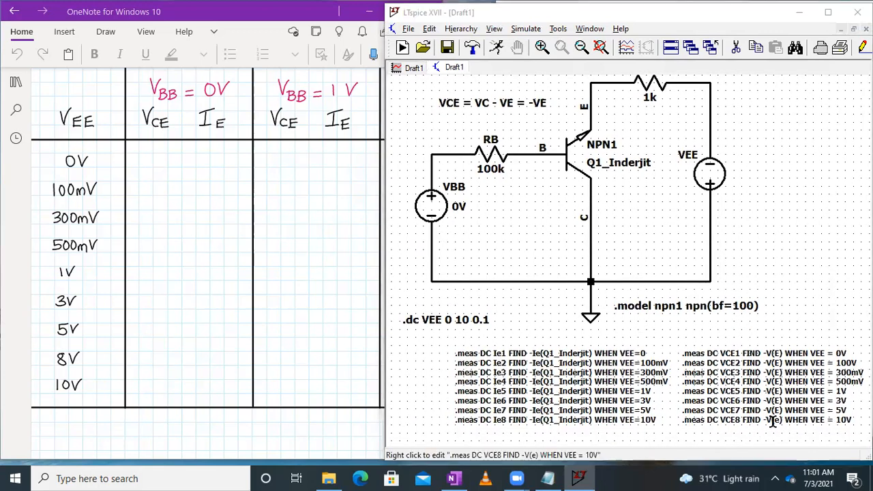
{"action": "left_click", "coordinate": [436, 357]}
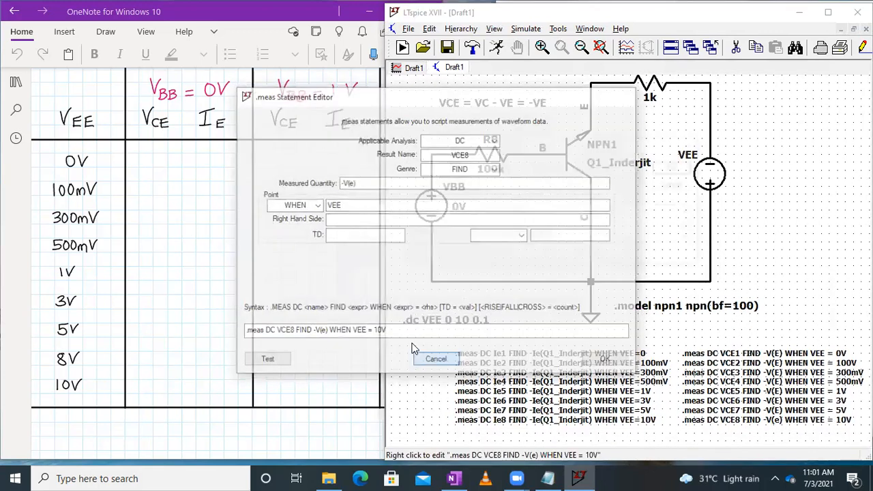
{"action": "left_click", "coordinate": [495, 237]}
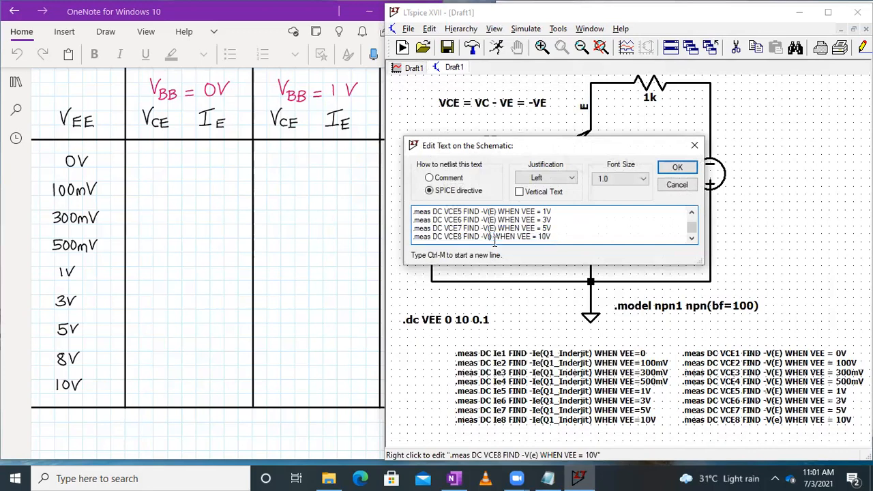
{"action": "key", "text": "Escape"}
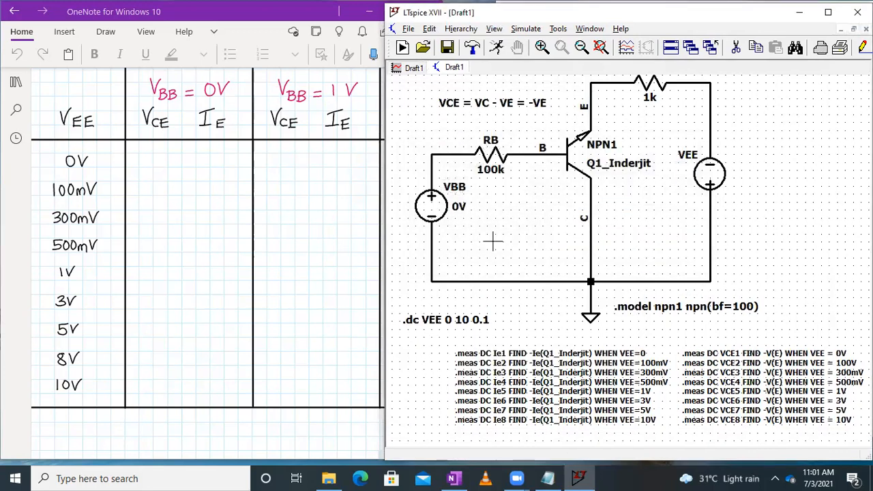
Rerun the simulation with the edited VCE8 statement and maximize the resulting plot
{"action": "left_click", "coordinate": [524, 30]}
{"action": "left_click", "coordinate": [529, 60]}
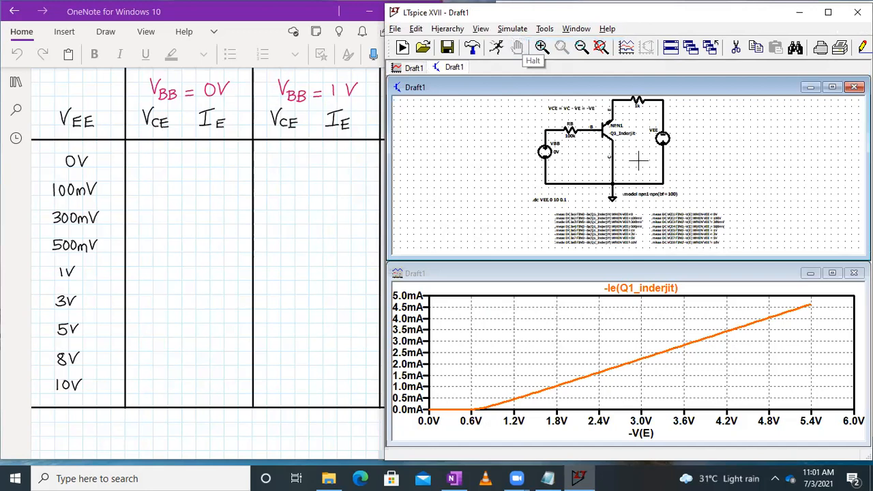
{"action": "left_click", "coordinate": [832, 273]}
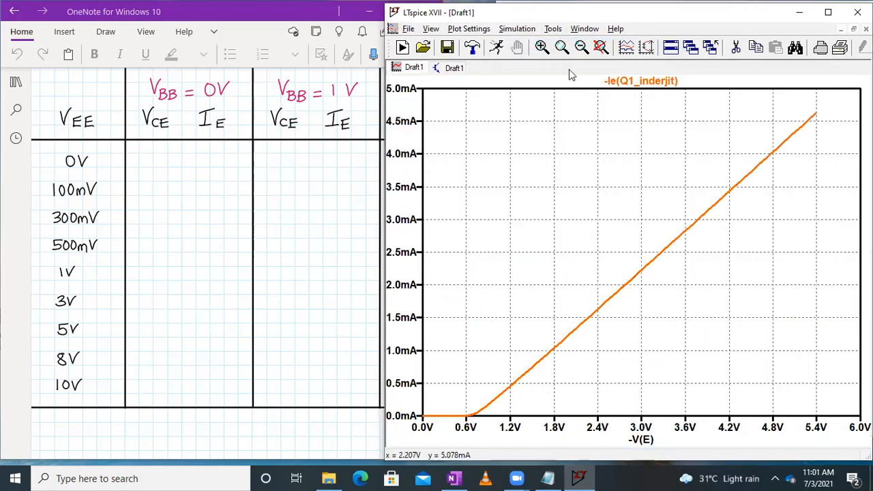
Check the VCE measurement results in the SPICE error log, close it and return to the schematic
{"action": "left_click", "coordinate": [433, 29]}
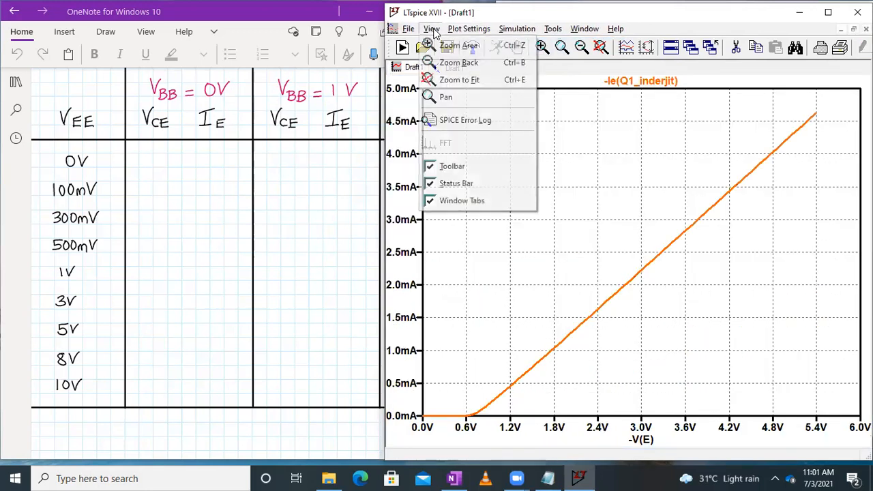
{"action": "left_click", "coordinate": [494, 127]}
{"action": "scroll", "coordinate": [524, 218], "scroll_direction": "up", "scroll_amount": 1}
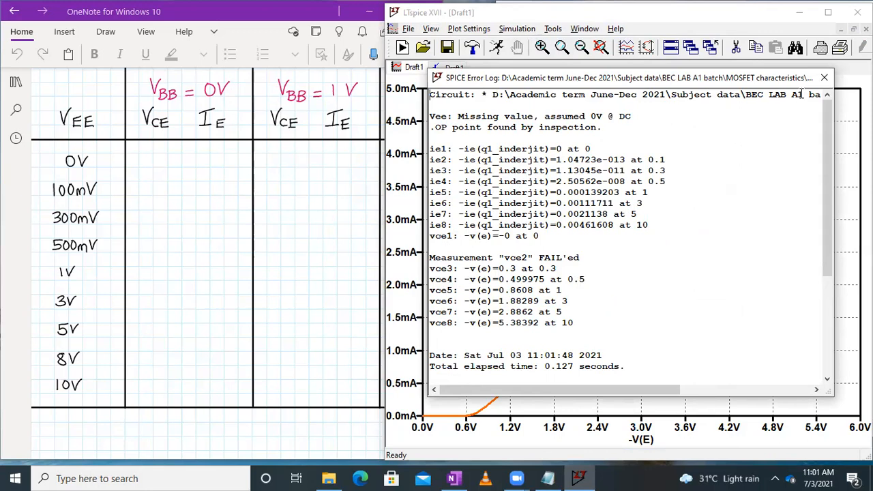
{"action": "left_click", "coordinate": [824, 77]}
{"action": "left_click", "coordinate": [447, 67]}
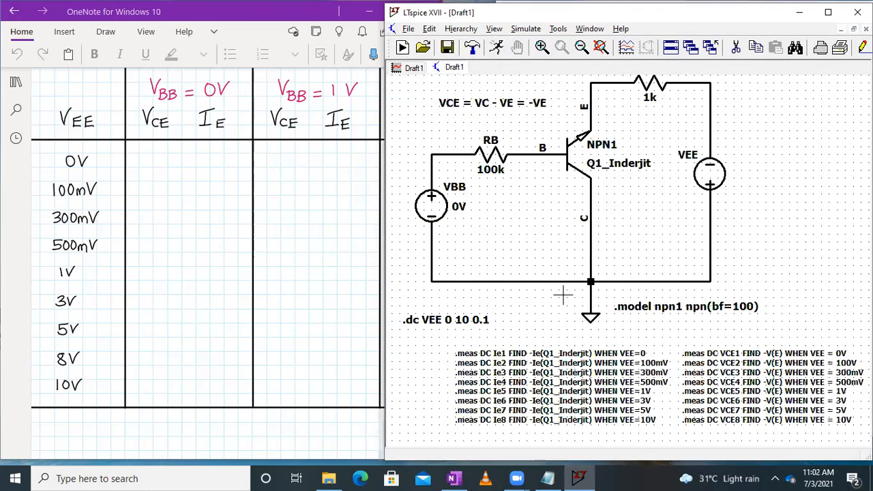
Review the Ie and VCE statements on the schematic, run the DC sweep again and maximize its plot
{"action": "left_click_drag", "start_coordinate": [557, 337], "coordinate": [541, 313]}
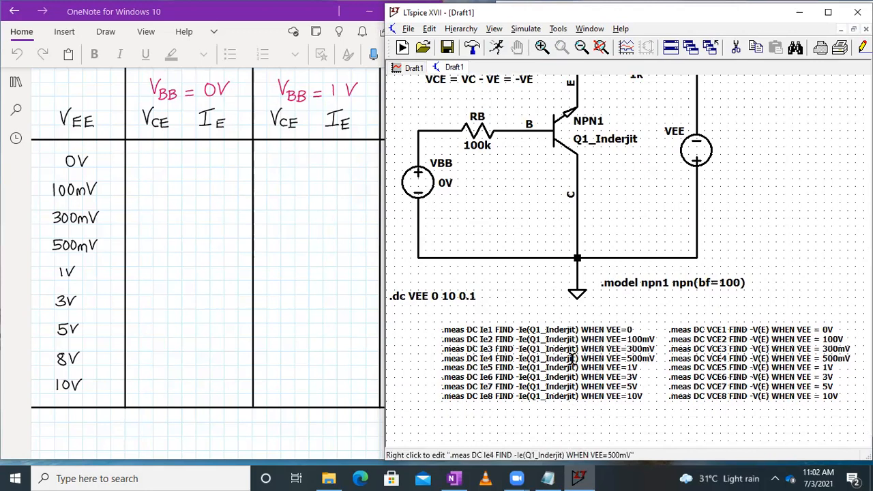
{"action": "scroll", "coordinate": [573, 359], "scroll_direction": "up", "scroll_amount": 4}
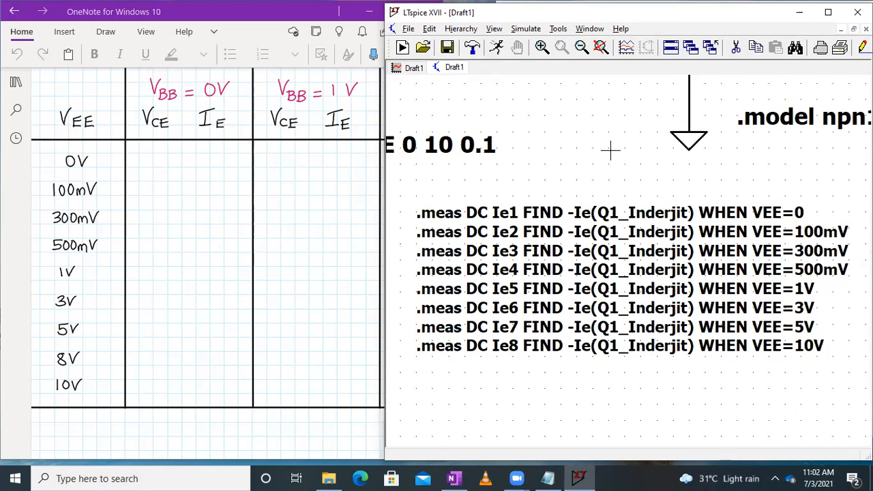
{"action": "left_click_drag", "start_coordinate": [611, 147], "coordinate": [611, 160]}
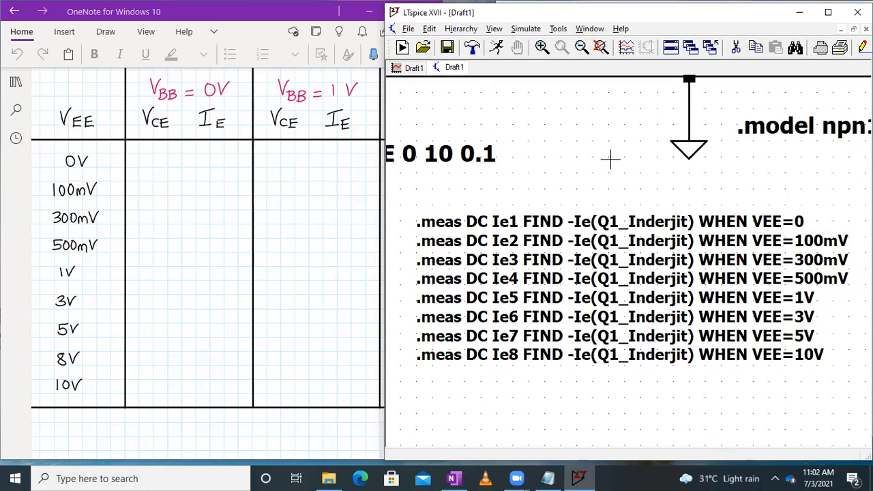
{"action": "left_click_drag", "start_coordinate": [784, 370], "coordinate": [386, 314]}
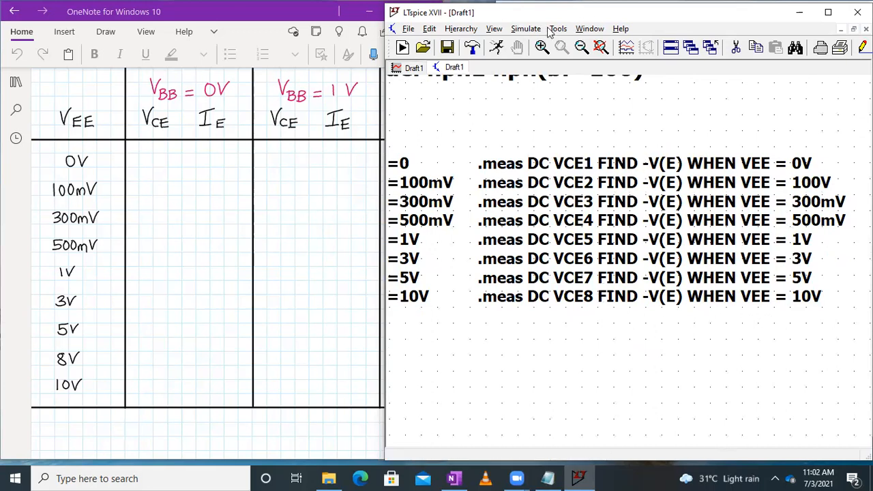
{"action": "left_click", "coordinate": [602, 49]}
{"action": "left_click", "coordinate": [525, 29]}
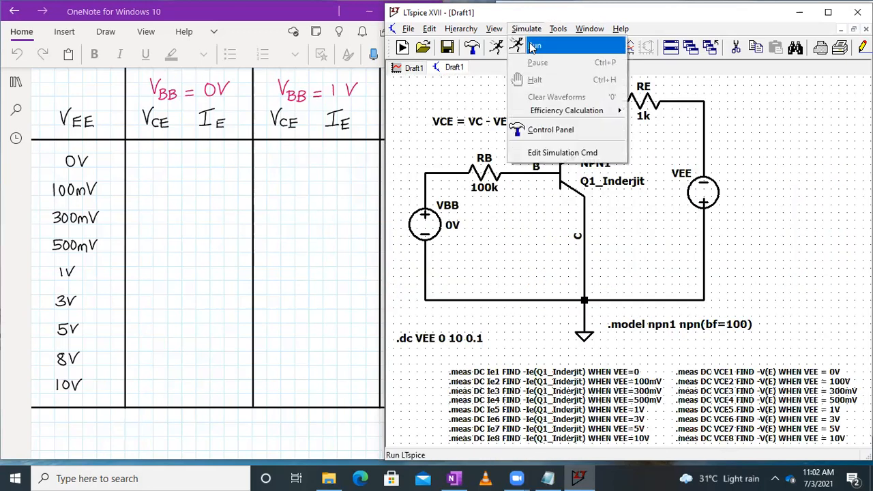
{"action": "left_click", "coordinate": [535, 43]}
{"action": "left_click", "coordinate": [833, 273]}
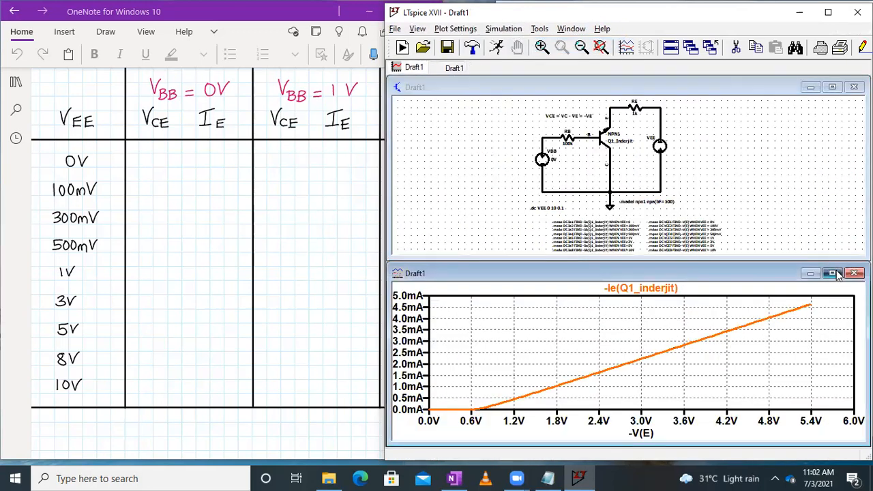
Read the measurements in the SPICE error log and compare them with the VCE statements on the schematic
{"action": "left_click", "coordinate": [435, 30]}
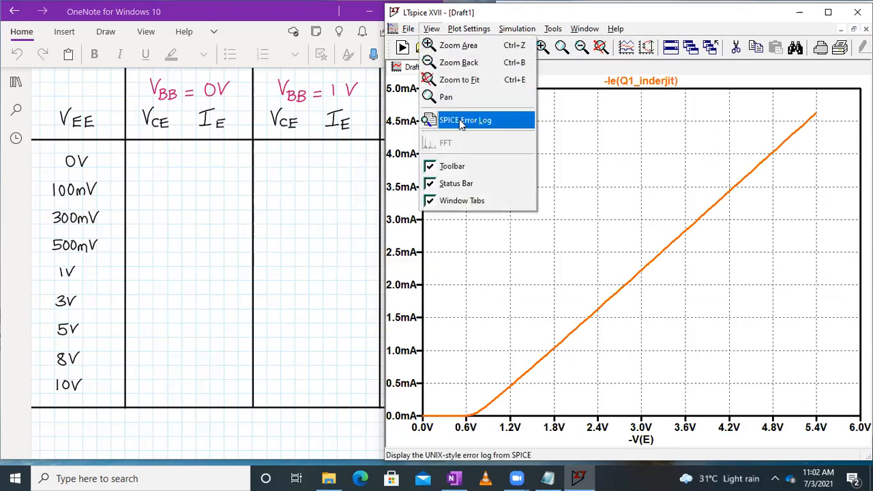
{"action": "left_click", "coordinate": [459, 120]}
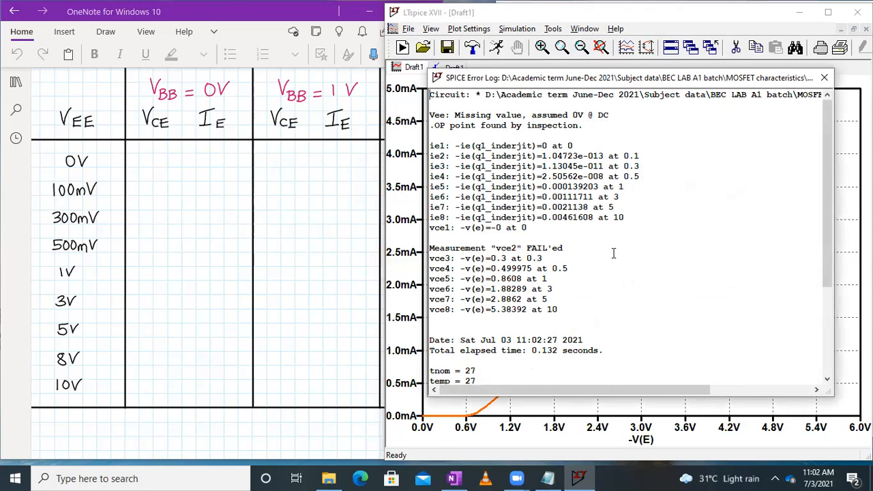
{"action": "left_click", "coordinate": [826, 79]}
{"action": "left_click", "coordinate": [438, 69]}
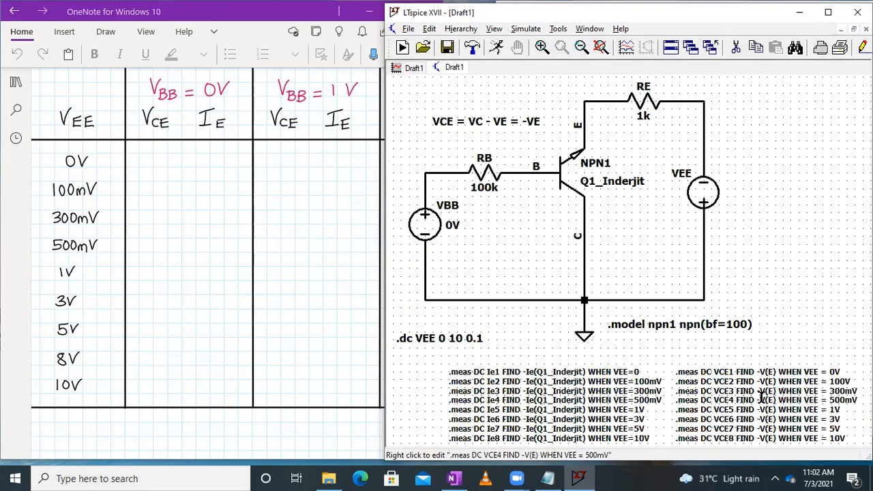
{"action": "scroll", "coordinate": [762, 394], "scroll_direction": "up", "scroll_amount": 3}
{"action": "left_click_drag", "start_coordinate": [775, 338], "coordinate": [639, 255]}
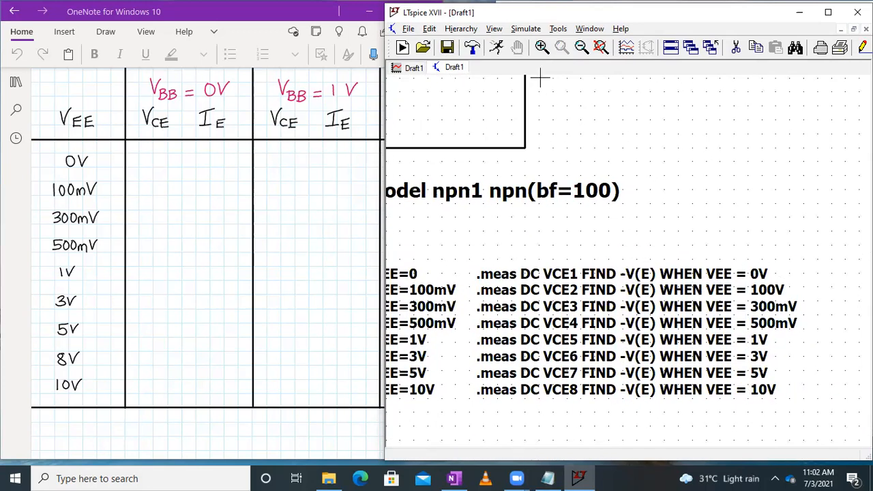
{"action": "left_click", "coordinate": [606, 49]}
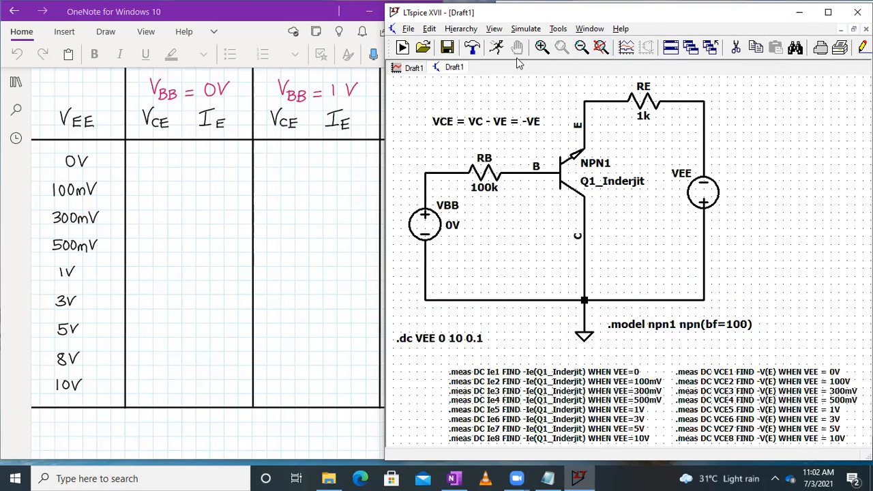
Set the VBB source's DC value to 1V, run the simulation and maximize the emitter current plot
{"action": "right_click", "coordinate": [432, 228]}
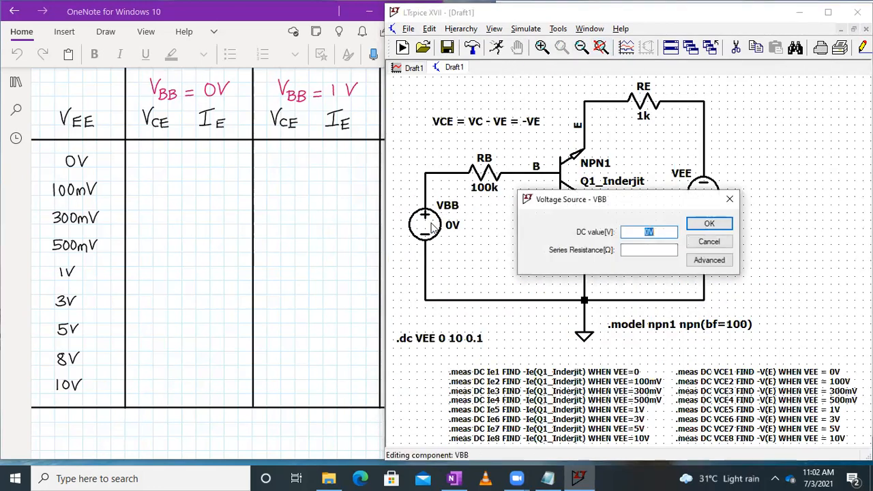
{"action": "key", "text": "BackSpace"}
{"action": "key", "text": "Return"}
{"action": "left_click", "coordinate": [525, 29]}
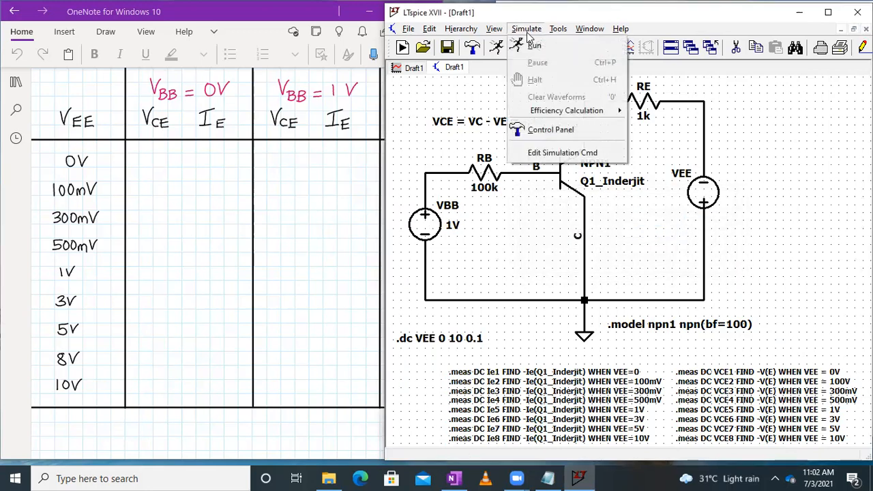
{"action": "left_click", "coordinate": [529, 43]}
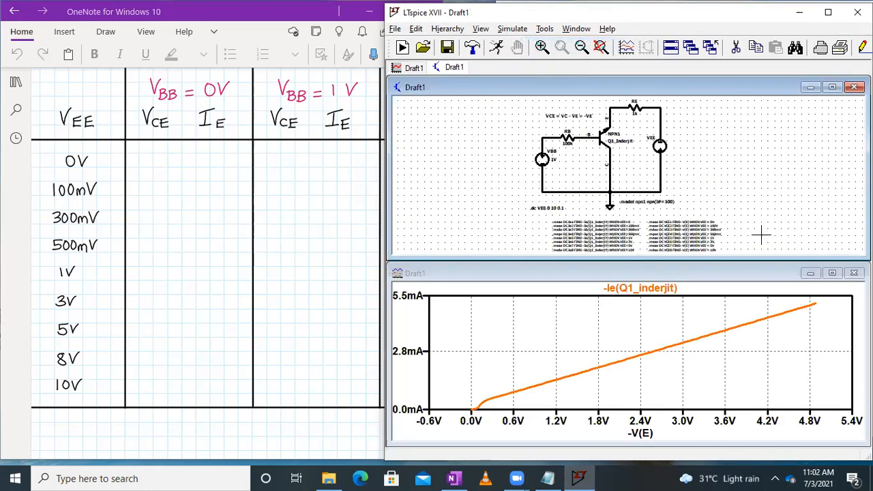
{"action": "left_click", "coordinate": [832, 273]}
{"action": "left_click", "coordinate": [837, 273]}
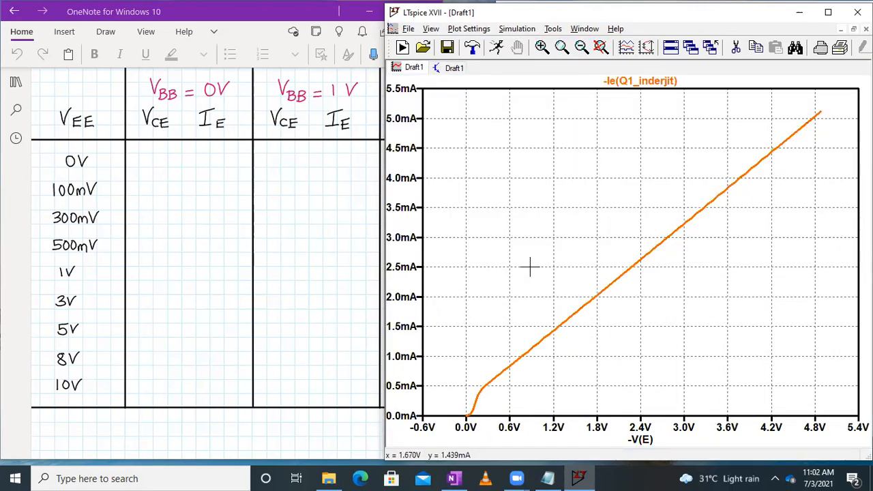
Read the Ie and VCE measurements for VBB = 1V in the SPICE error log, and return to the schematic
{"action": "left_click", "coordinate": [430, 33]}
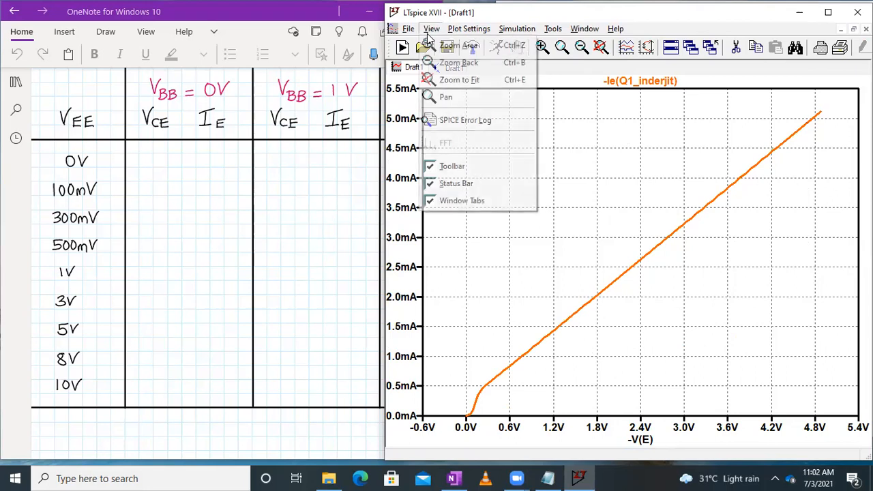
{"action": "left_click", "coordinate": [452, 121]}
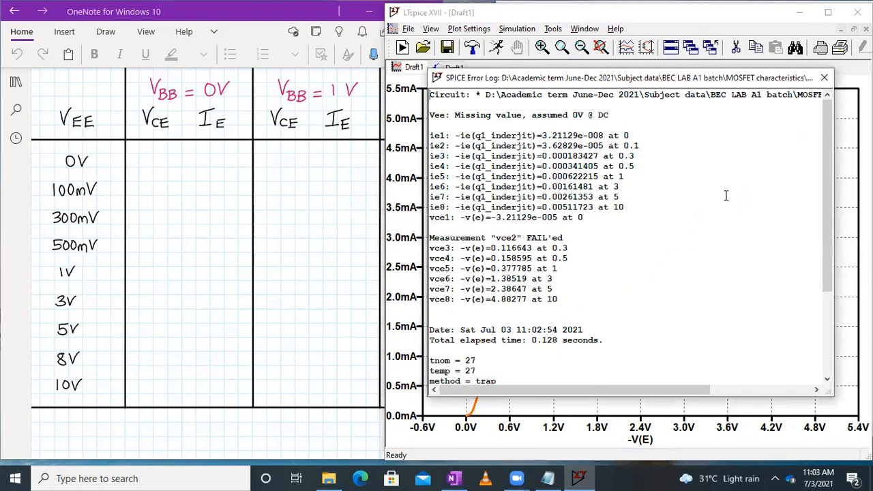
{"action": "left_click", "coordinate": [824, 77]}
{"action": "left_click", "coordinate": [455, 67]}
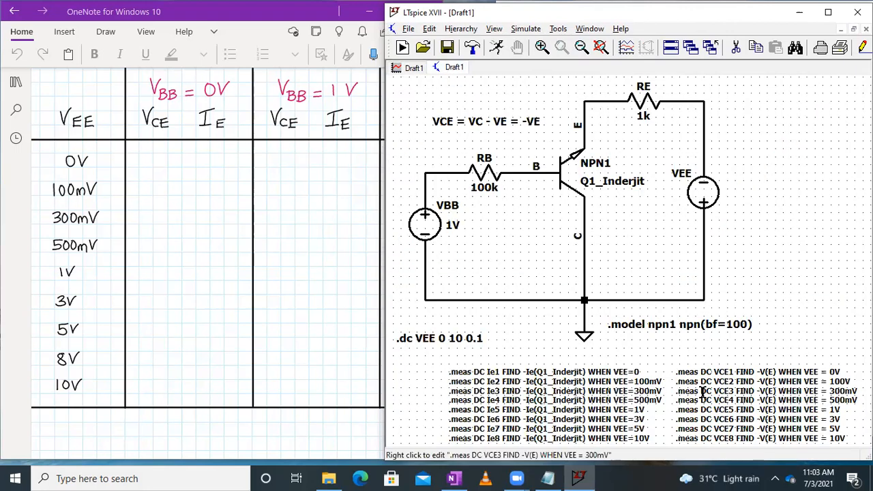
Correct the VCE2 .meas statement on the schematic so that it measures at VEE = 100mV
{"action": "scroll", "coordinate": [693, 389], "scroll_direction": "up", "scroll_amount": 3}
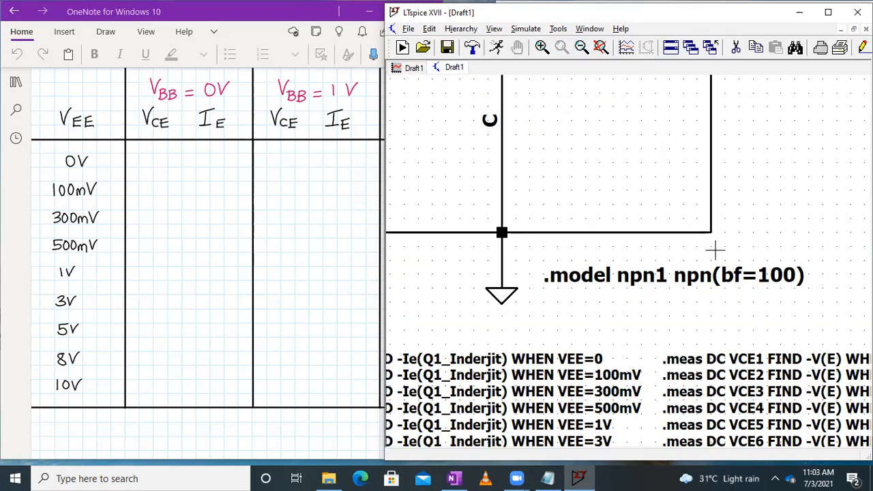
{"action": "left_click_drag", "start_coordinate": [715, 251], "coordinate": [616, 176]}
{"action": "right_click", "coordinate": [715, 232]}
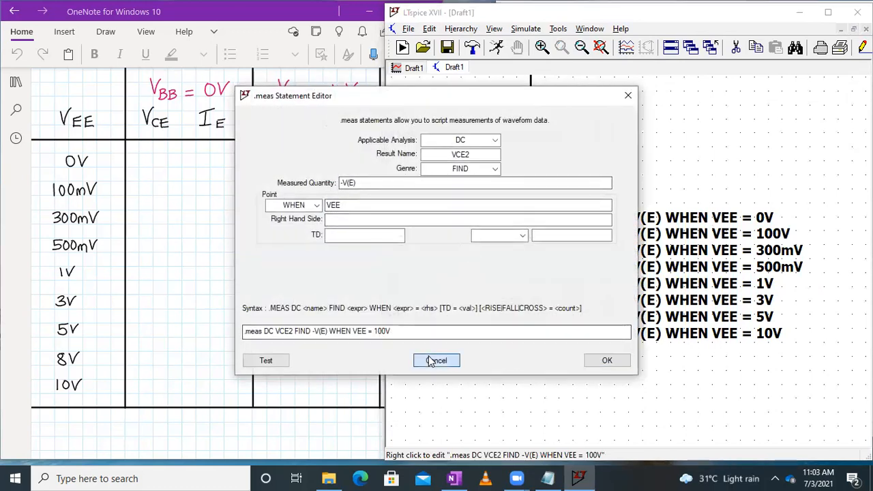
{"action": "left_click", "coordinate": [432, 360]}
{"action": "left_click", "coordinate": [555, 220]}
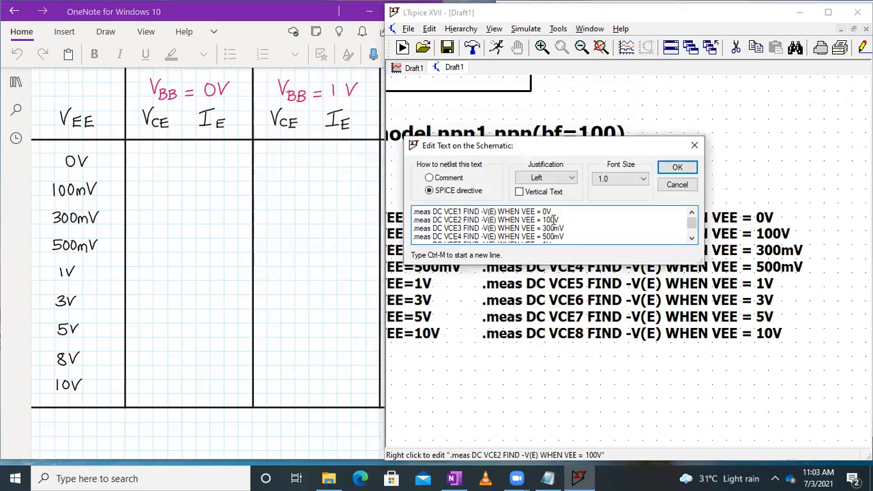
{"action": "type", "text": "m"}
{"action": "key", "text": "Return"}
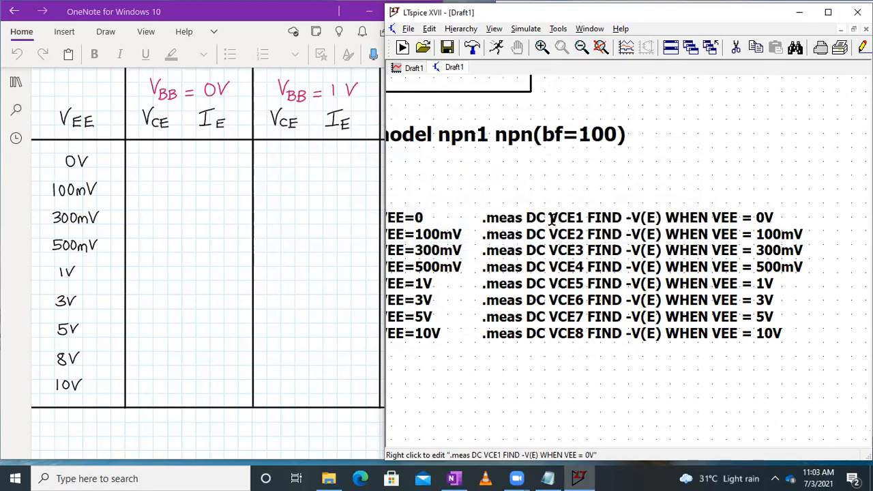
{"action": "left_click", "coordinate": [602, 48]}
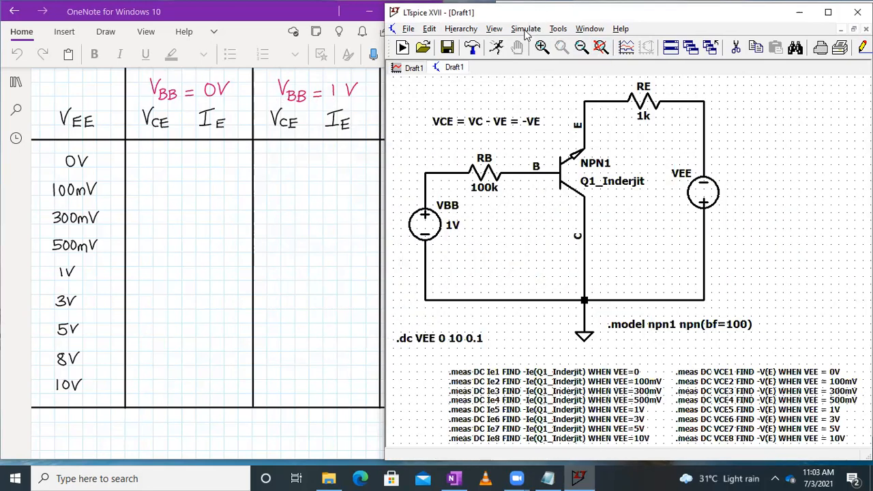
Rerun the DC sweep with the corrected VCE2 statement and maximize the emitter current plot
{"action": "left_click", "coordinate": [526, 28]}
{"action": "left_click", "coordinate": [532, 45]}
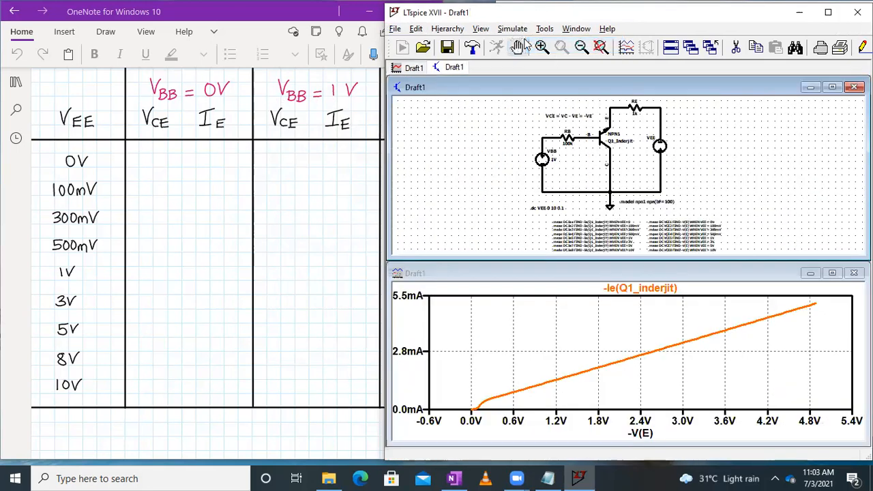
{"action": "left_click", "coordinate": [836, 274]}
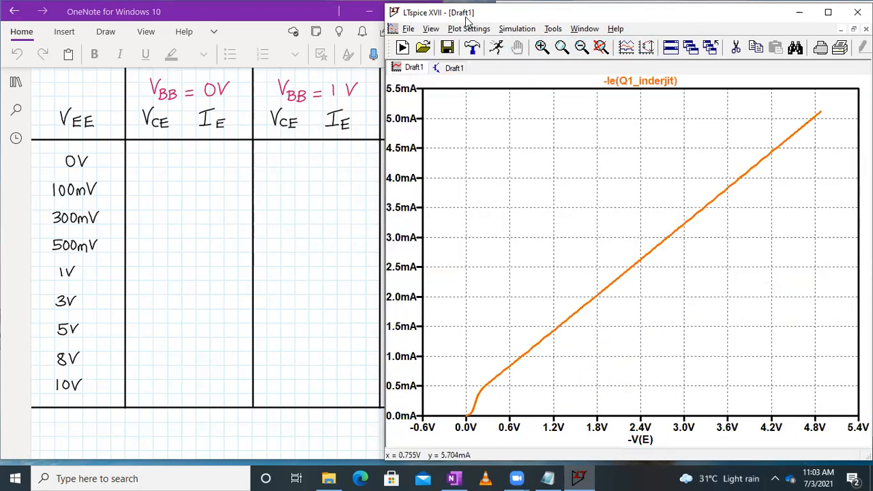
Read the Ie1 to Ie8 and VCE1 to VCE8 measurements for VBB = 1V in the SPICE error log and close it
{"action": "left_click", "coordinate": [431, 29]}
{"action": "left_click", "coordinate": [464, 118]}
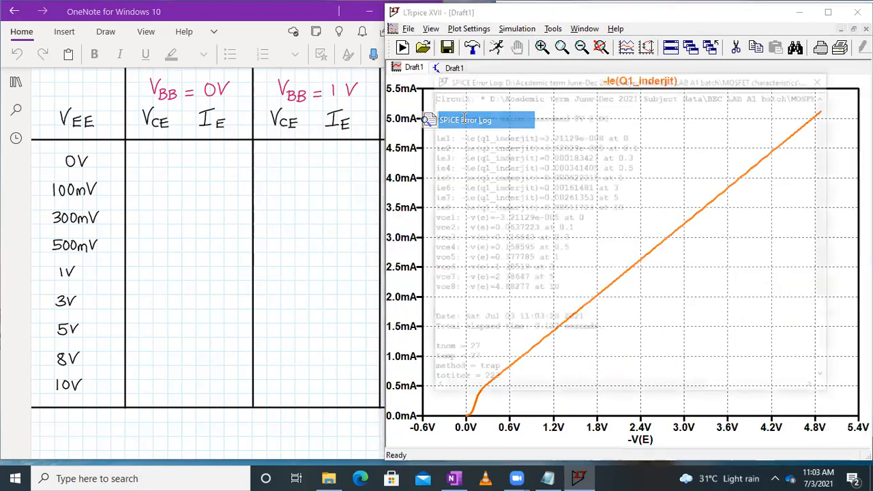
{"action": "scroll", "coordinate": [568, 252], "scroll_direction": "up", "scroll_amount": 5, "text": "ctrl"}
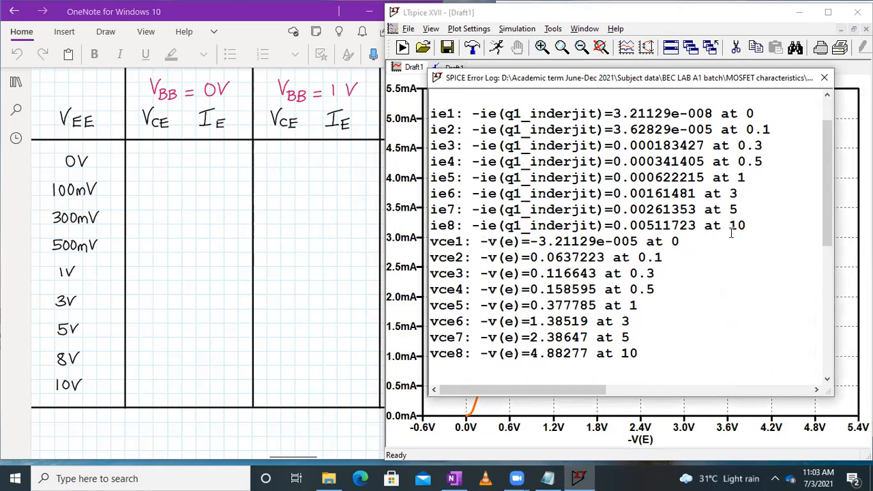
{"action": "left_click_drag", "start_coordinate": [752, 227], "coordinate": [608, 111]}
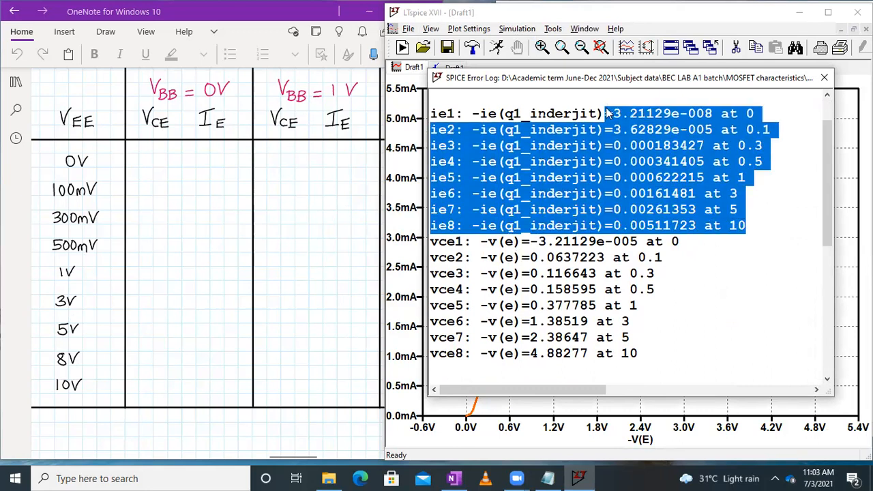
{"action": "left_click", "coordinate": [638, 337]}
{"action": "left_click_drag", "start_coordinate": [650, 355], "coordinate": [489, 247]}
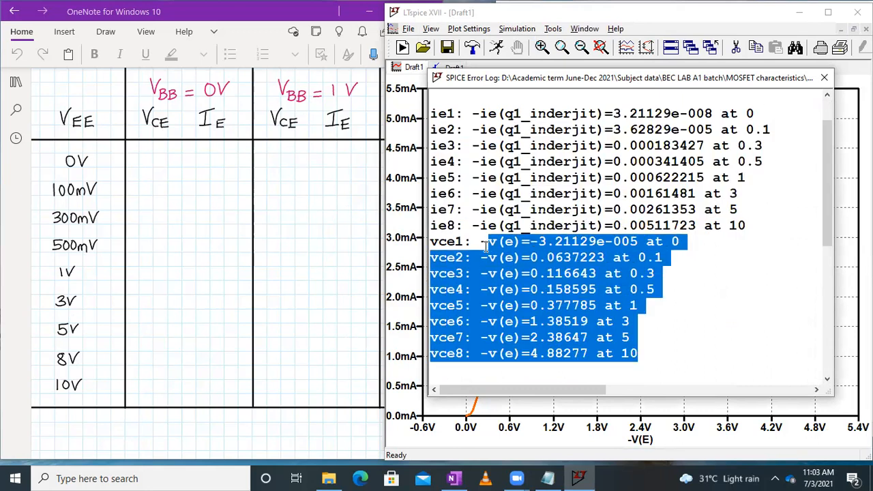
{"action": "left_click", "coordinate": [574, 308]}
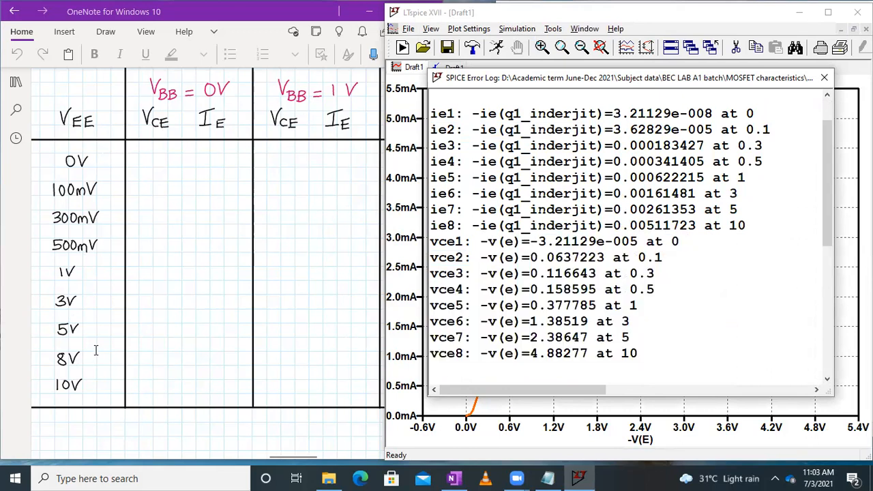
{"action": "left_click", "coordinate": [824, 78]}
Return to the schematic and set the VBB source's DC value to 2V for the notes table's next column
{"action": "scroll", "coordinate": [341, 201], "scroll_direction": "right", "scroll_amount": 3}
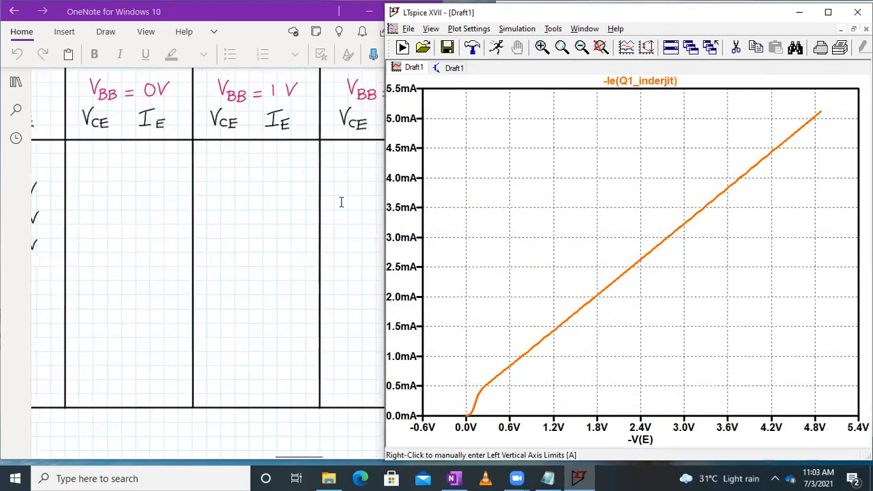
{"action": "left_click", "coordinate": [440, 71]}
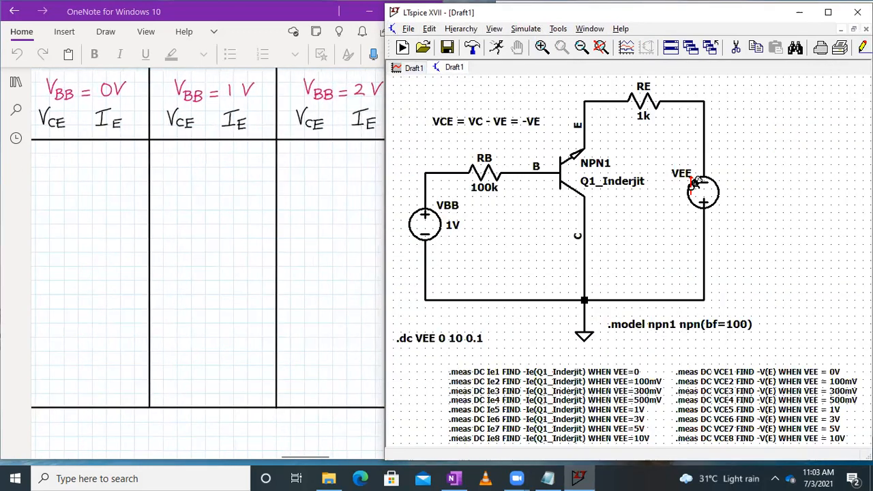
{"action": "right_click", "coordinate": [426, 214]}
{"action": "left_click", "coordinate": [669, 232]}
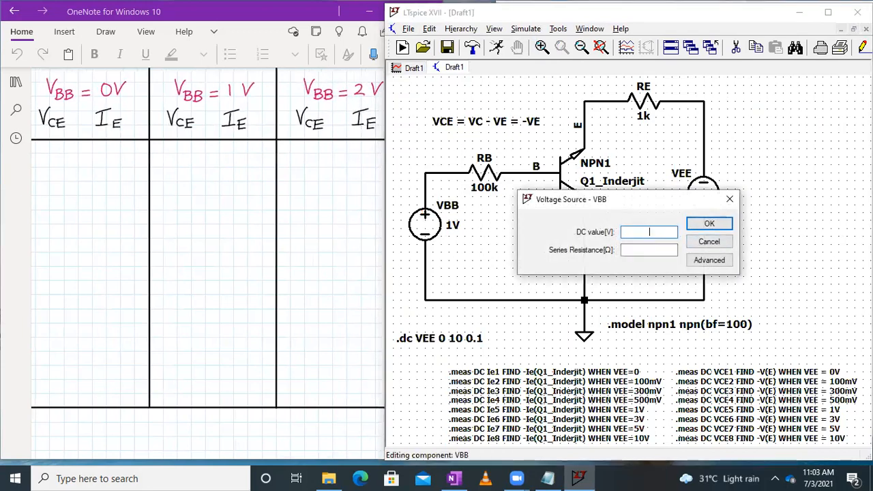
{"action": "type", "text": "2"}
{"action": "key", "text": "Return"}
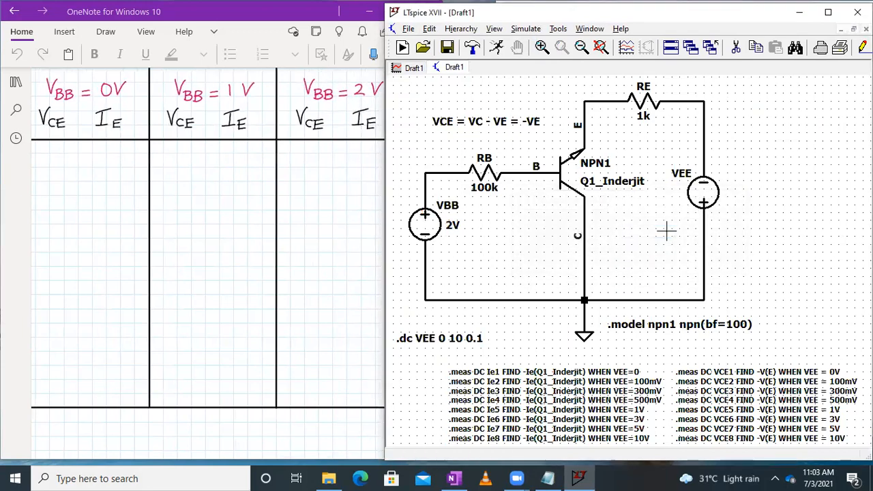
Run the simulation for VBB = 2V and maximize the emitter current plot
{"action": "left_click", "coordinate": [526, 30]}
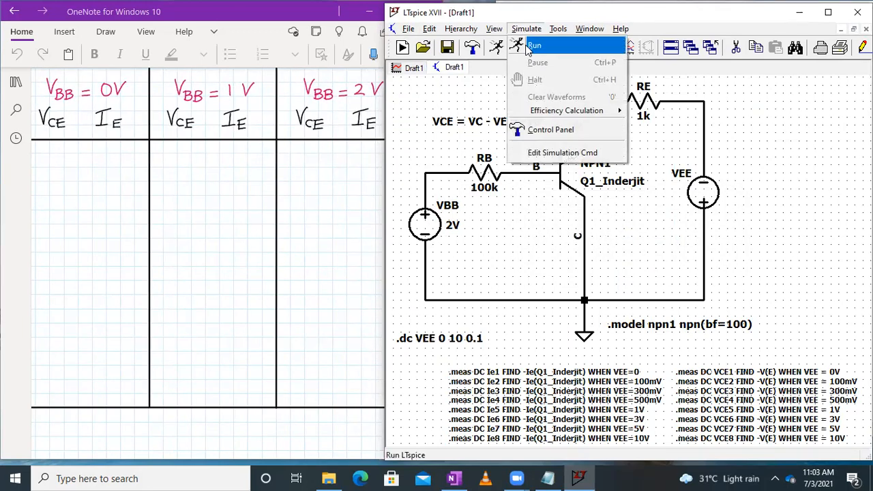
{"action": "left_click", "coordinate": [530, 43]}
{"action": "left_click", "coordinate": [832, 273]}
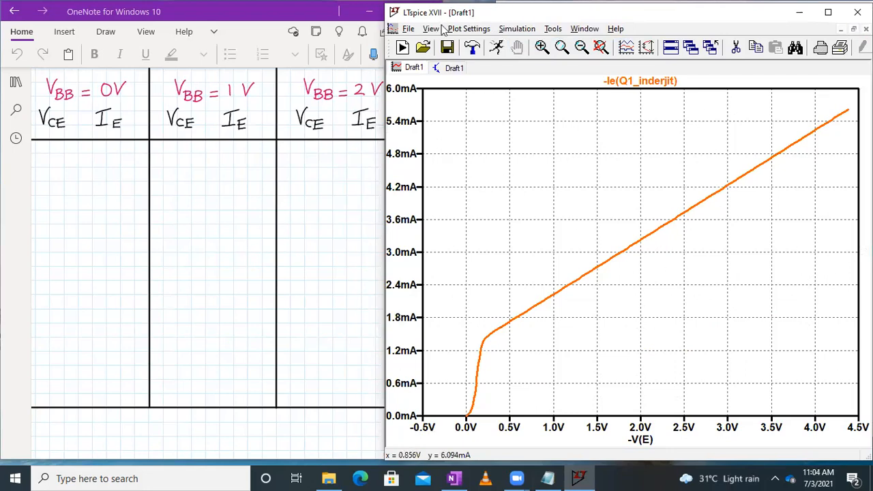
Open the SPICE error log and read the Ie and VCE measurements for VBB = 2V
{"action": "left_click", "coordinate": [433, 30]}
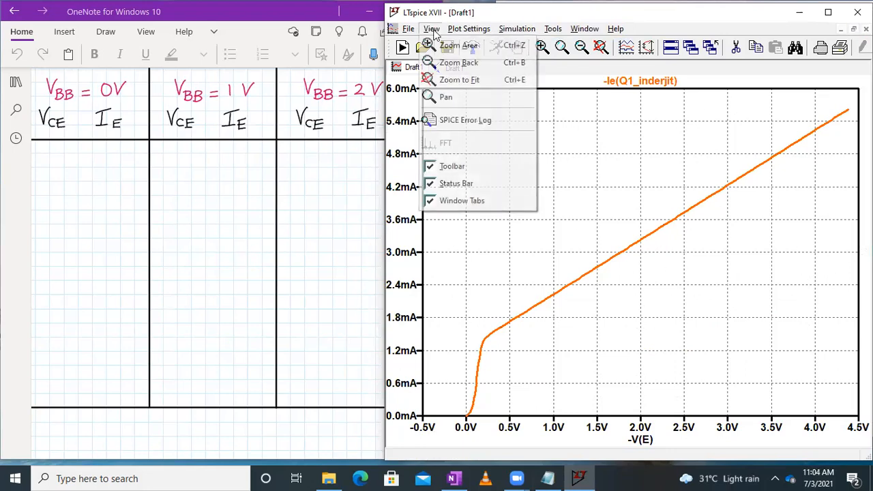
{"action": "left_click", "coordinate": [468, 121]}
{"action": "scroll", "coordinate": [518, 201], "scroll_direction": "up", "scroll_amount": 2}
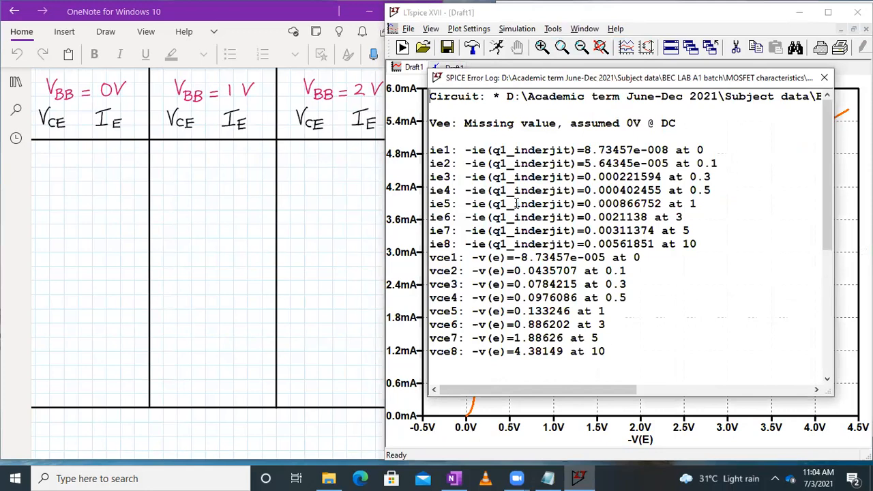
{"action": "left_click_drag", "start_coordinate": [828, 205], "coordinate": [830, 230]}
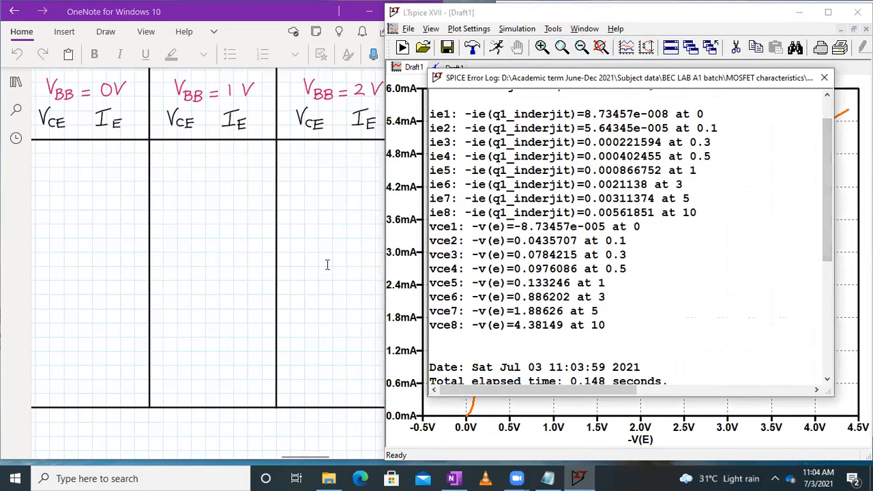
Compare the error log with the VEE rows and VBB columns of the notes table, and return to the schematic
{"action": "scroll", "coordinate": [302, 257], "scroll_direction": "right", "scroll_amount": 3}
{"action": "scroll", "coordinate": [332, 184], "scroll_direction": "left", "scroll_amount": 1}
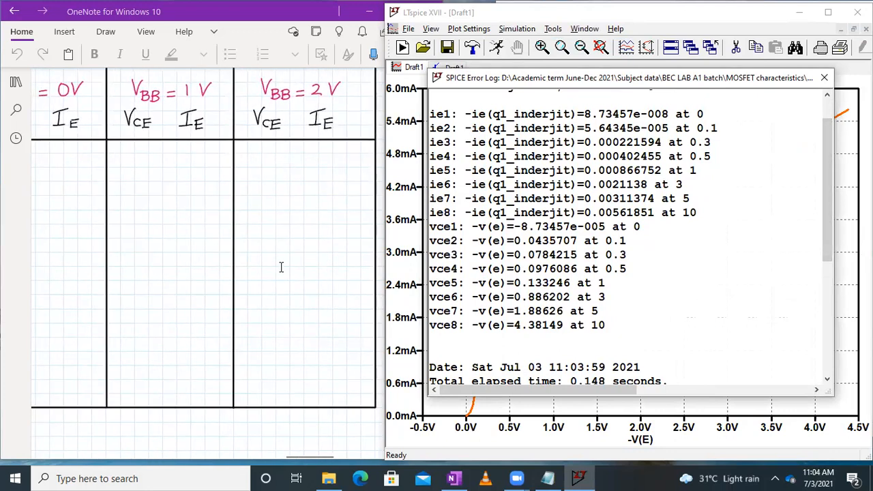
{"action": "scroll", "coordinate": [280, 267], "scroll_direction": "left", "scroll_amount": 2}
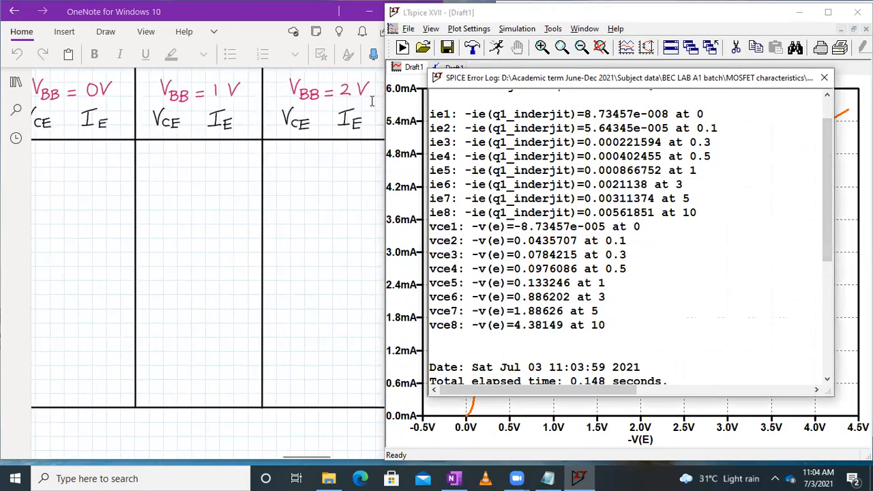
{"action": "scroll", "coordinate": [233, 213], "scroll_direction": "left", "scroll_amount": 7}
{"action": "scroll", "coordinate": [100, 143], "scroll_direction": "down", "scroll_amount": 2}
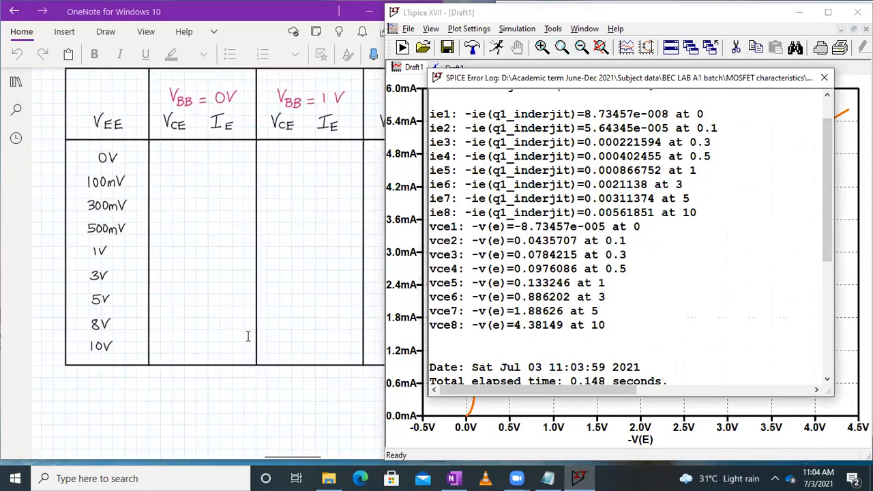
{"action": "scroll", "coordinate": [259, 335], "scroll_direction": "right", "scroll_amount": 5}
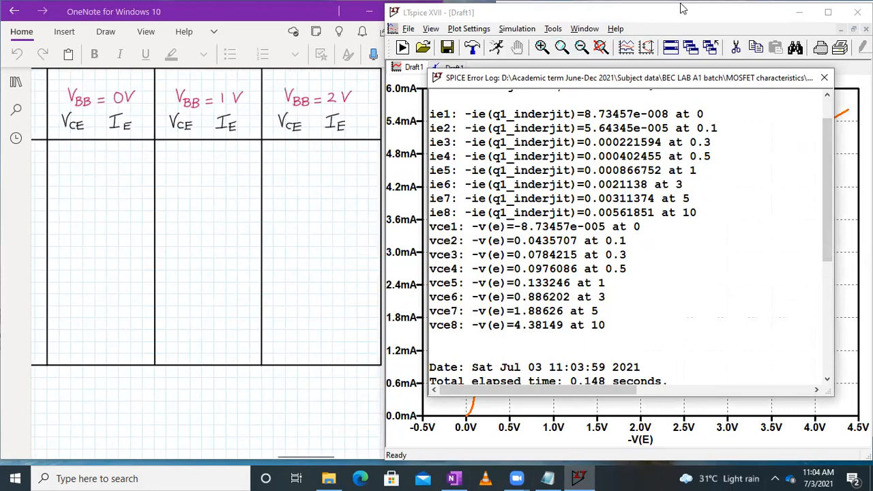
{"action": "left_click", "coordinate": [824, 77]}
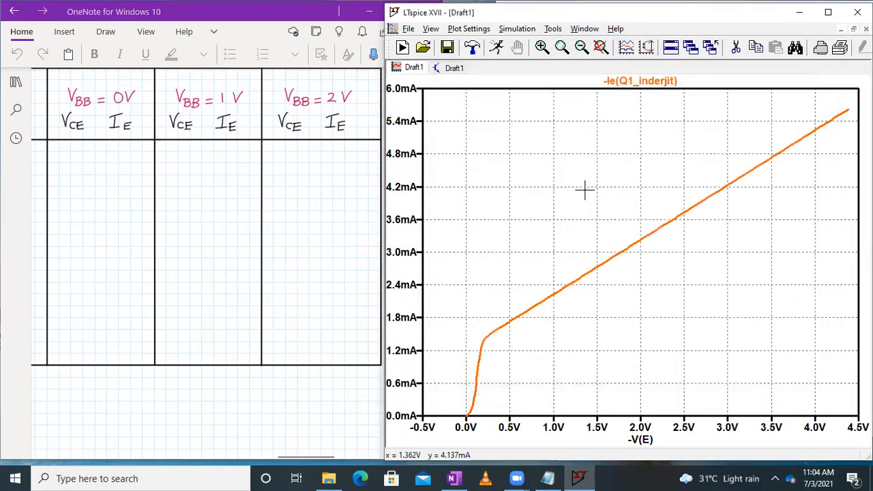
{"action": "left_click", "coordinate": [454, 68]}
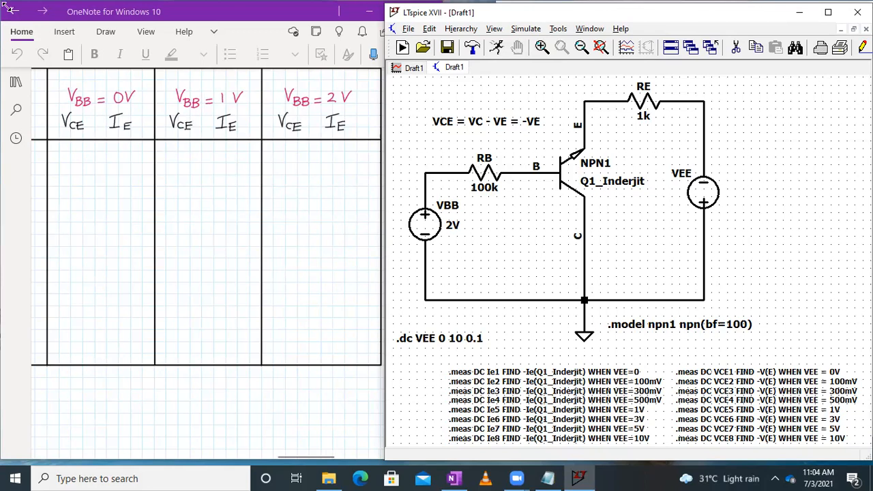
Switch to OneNote, open the page "PNP BJT CC Output characteristics" and enlarge its circuit schematic
{"action": "scroll", "coordinate": [132, 139], "scroll_direction": "left", "scroll_amount": 10}
{"action": "scroll", "coordinate": [132, 139], "scroll_direction": "up", "scroll_amount": 10}
{"action": "scroll", "coordinate": [132, 139], "scroll_direction": "up", "scroll_amount": 10}
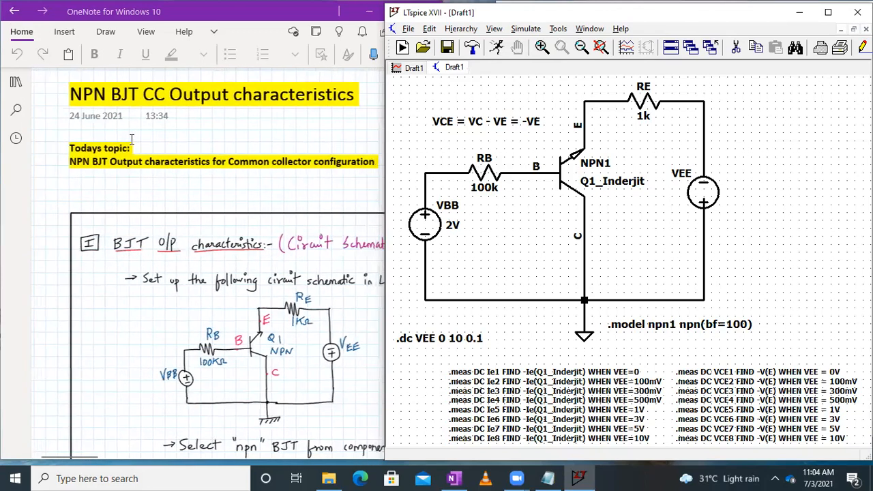
{"action": "left_click", "coordinate": [16, 83]}
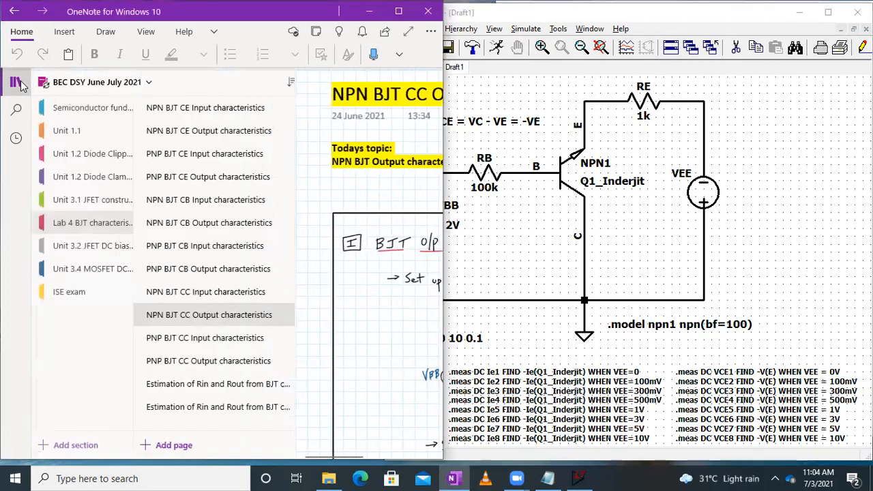
{"action": "left_click", "coordinate": [214, 361]}
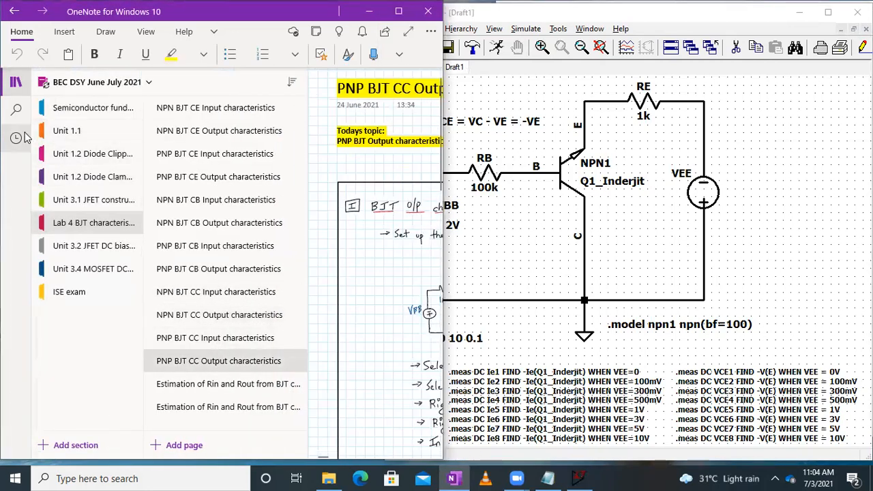
{"action": "left_click", "coordinate": [16, 83]}
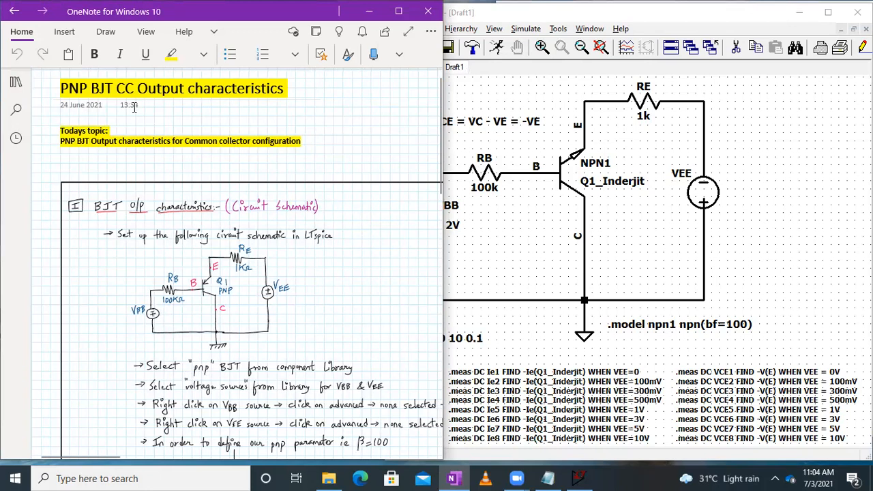
{"action": "scroll", "coordinate": [198, 307], "scroll_direction": "up", "scroll_amount": 5}
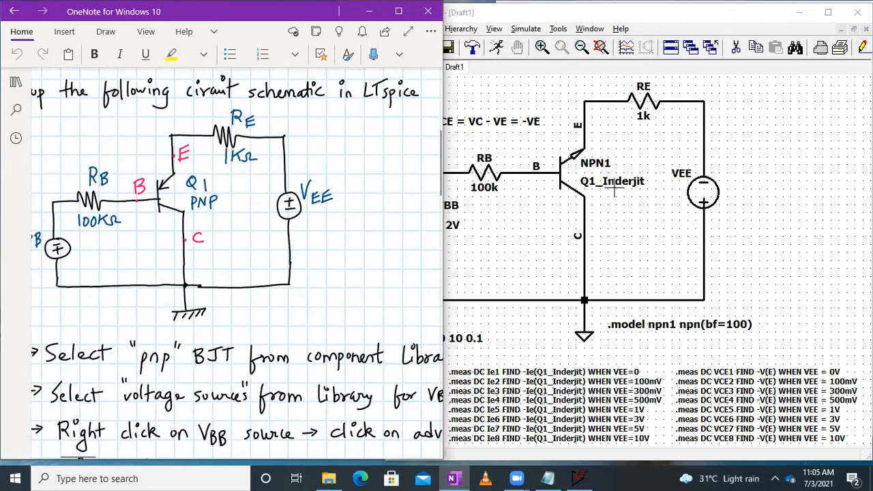
Bring the LTspice window forward, shift it further over the notes and widen it to the screen edge
{"action": "left_click", "coordinate": [641, 229]}
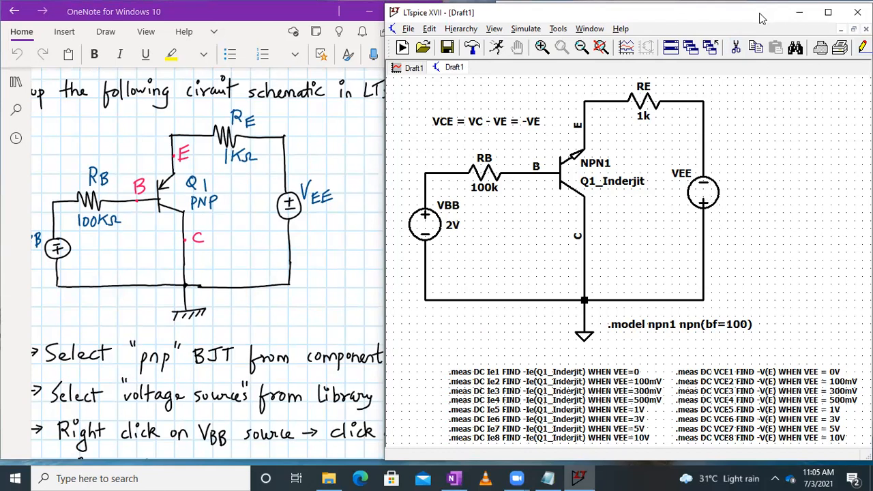
{"action": "left_click_drag", "start_coordinate": [733, 17], "coordinate": [705, 17]}
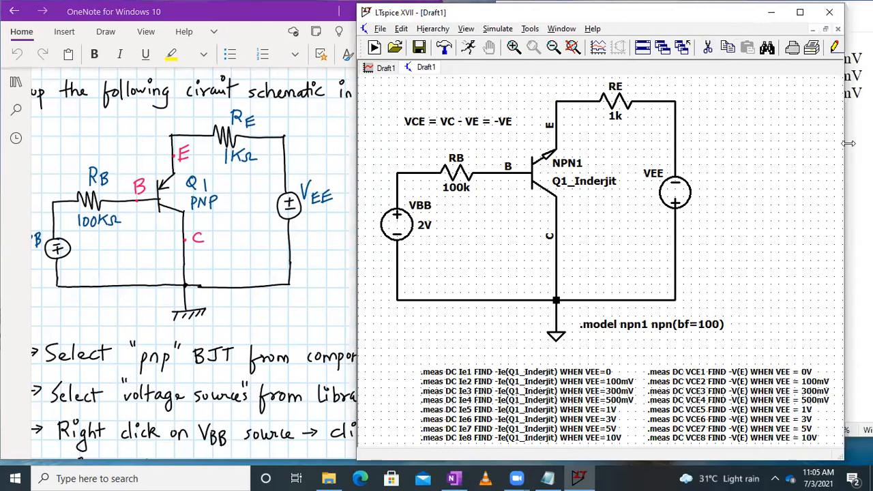
{"action": "left_click_drag", "start_coordinate": [846, 143], "coordinate": [872, 144]}
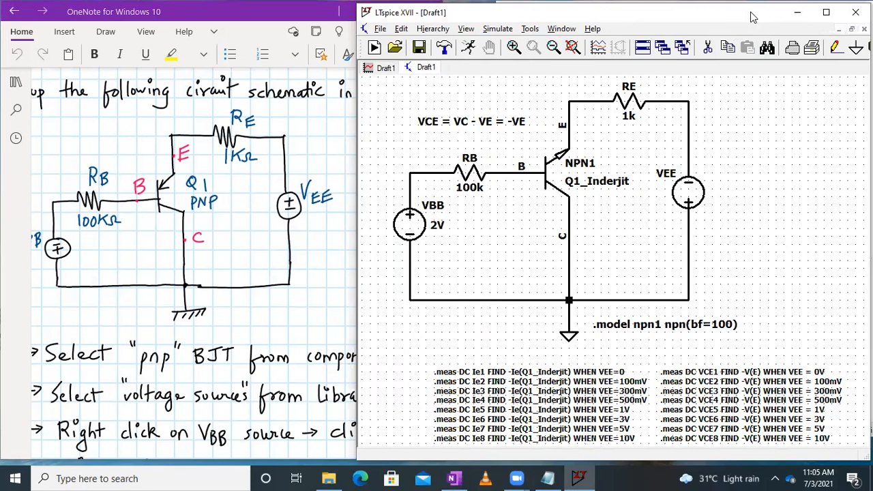
Shift the LTspice window further over the notes and stretch it to the screen edge to expose more editing tools
{"action": "left_click_drag", "start_coordinate": [753, 16], "coordinate": [684, 15]}
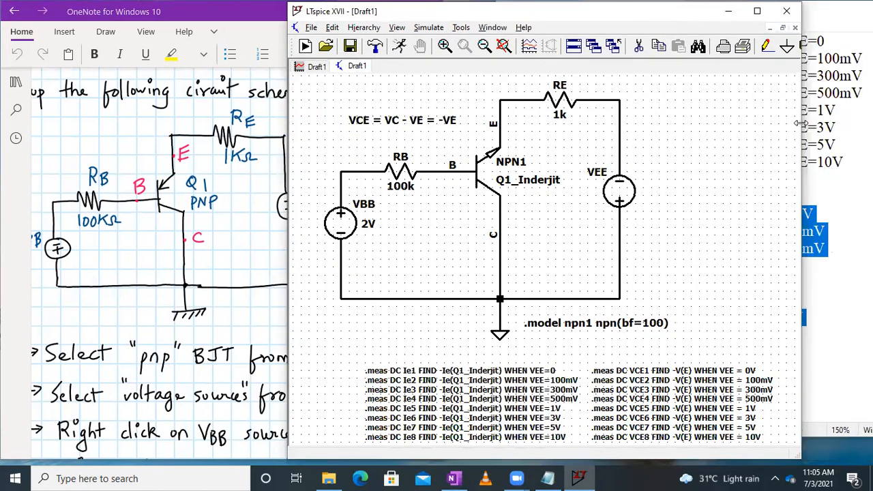
{"action": "left_click_drag", "start_coordinate": [800, 123], "coordinate": [872, 123]}
{"action": "left_click_drag", "start_coordinate": [752, 18], "coordinate": [696, 20]}
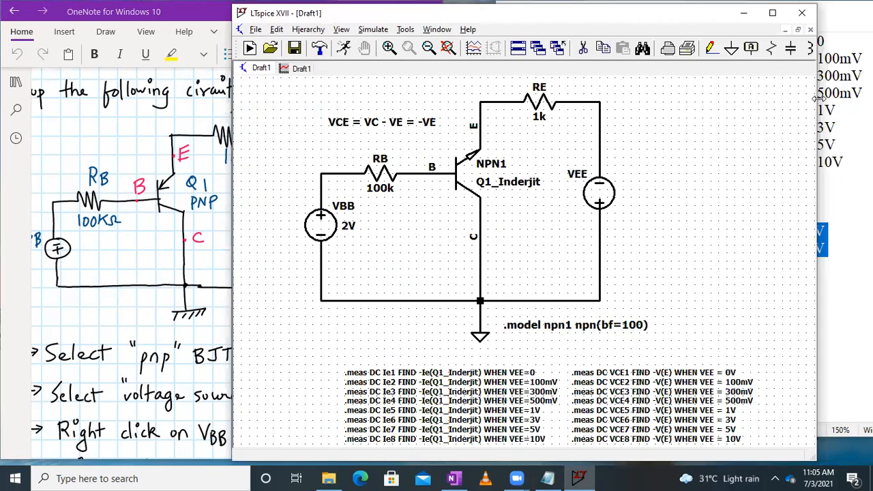
{"action": "left_click_drag", "start_coordinate": [817, 99], "coordinate": [872, 99]}
Rotate the VEE source by 180 degrees in place so its positive terminal faces RE
{"action": "left_click", "coordinate": [865, 48]}
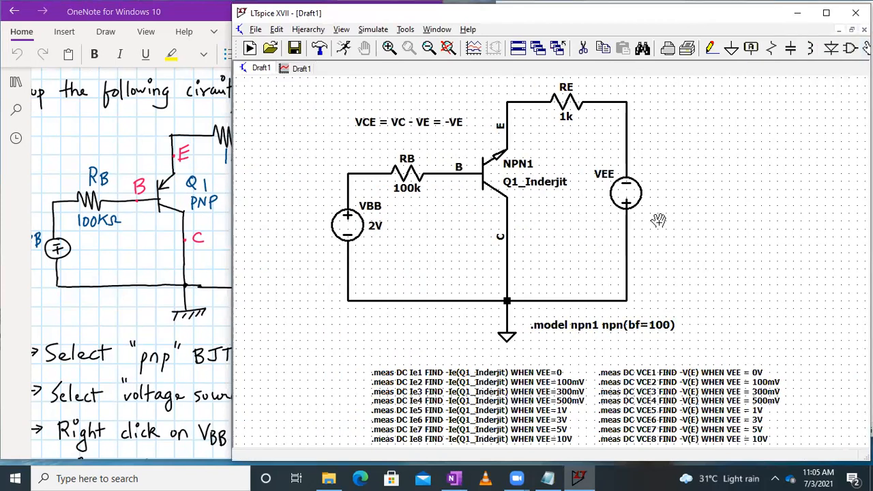
{"action": "left_click", "coordinate": [630, 182]}
{"action": "key", "text": "ctrl+r"}
{"action": "key", "text": "ctrl+r"}
{"action": "left_click", "coordinate": [617, 198]}
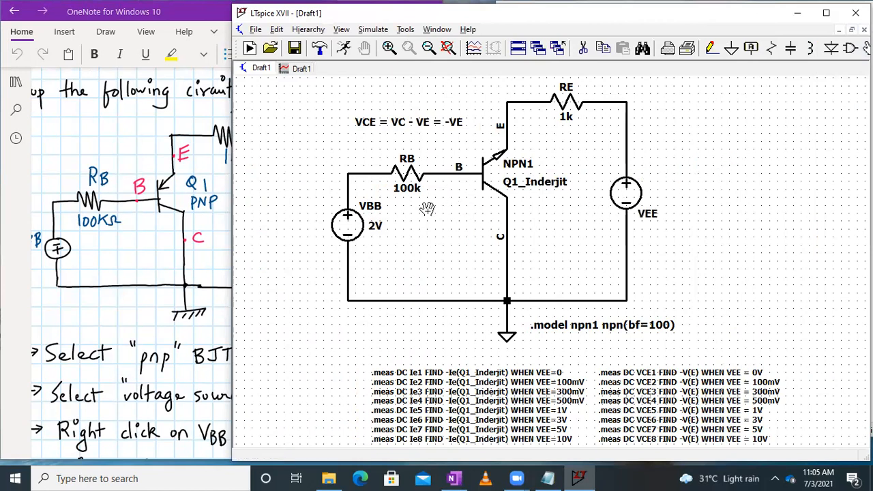
Rotate the VBB source by 180 degrees in place and clear its DC value
{"action": "left_click", "coordinate": [347, 218]}
{"action": "key", "text": "ctrl+r"}
{"action": "key", "text": "ctrl+r"}
{"action": "left_click", "coordinate": [348, 226]}
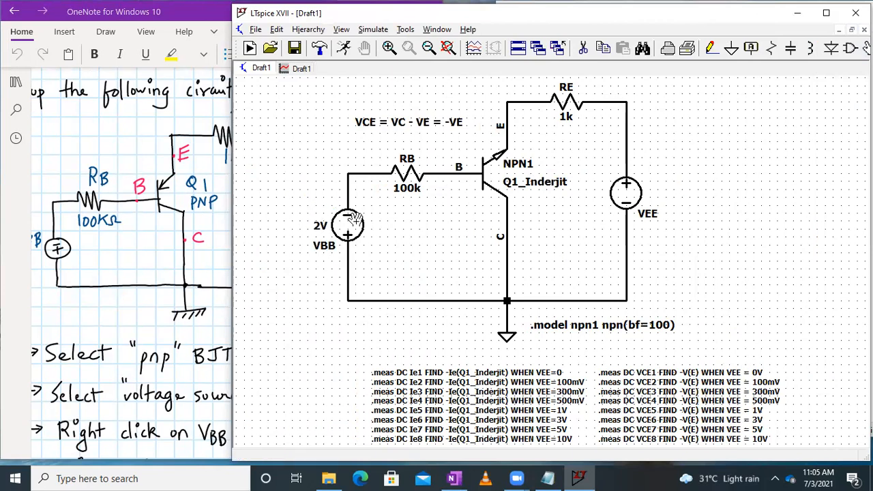
{"action": "right_click", "coordinate": [348, 236]}
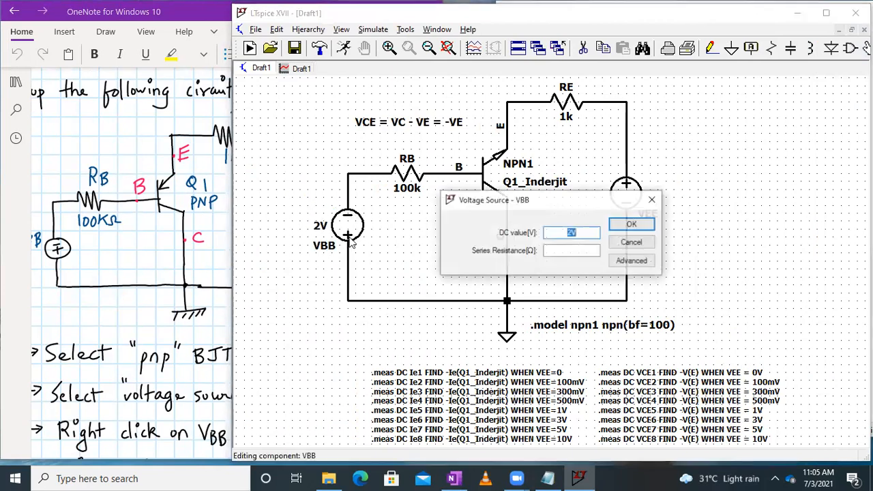
{"action": "key", "text": "BackSpace"}
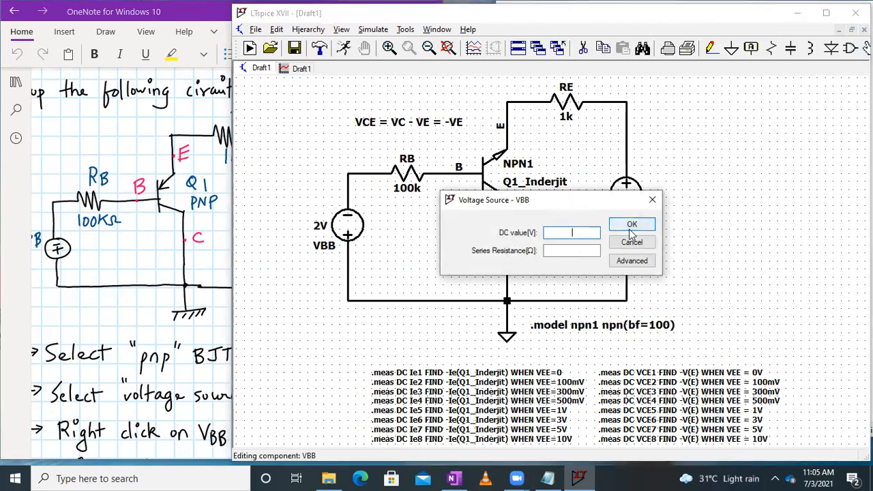
{"action": "left_click", "coordinate": [629, 228]}
Delete the NPN transistor and fetch a pnp transistor from the component library
{"action": "left_click", "coordinate": [584, 48]}
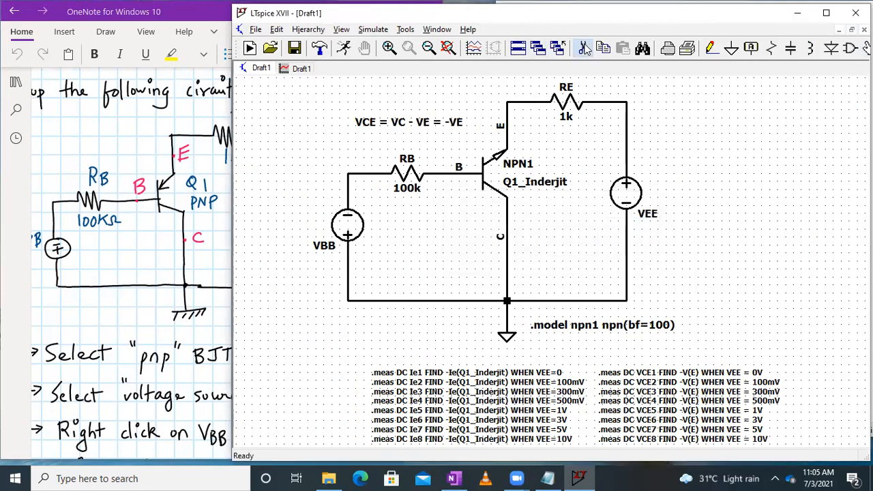
{"action": "left_click", "coordinate": [486, 185]}
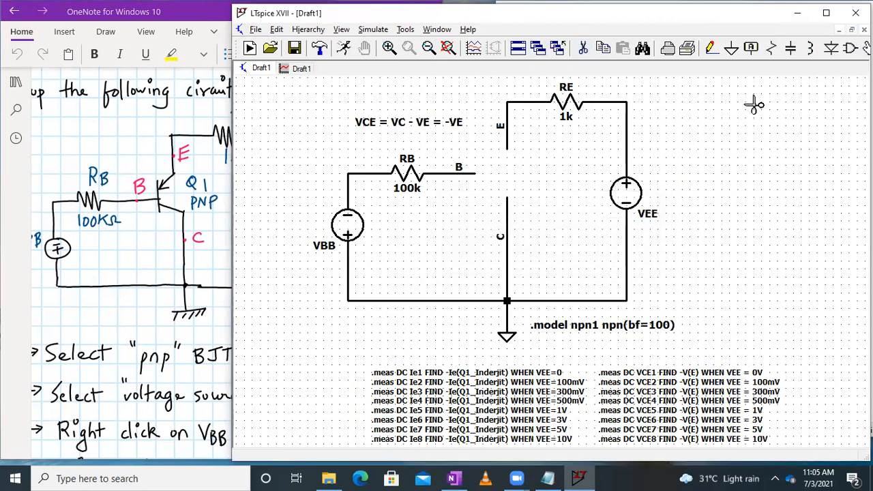
{"action": "left_click", "coordinate": [850, 52]}
{"action": "type", "text": "pnp"}
{"action": "key", "text": "Return"}
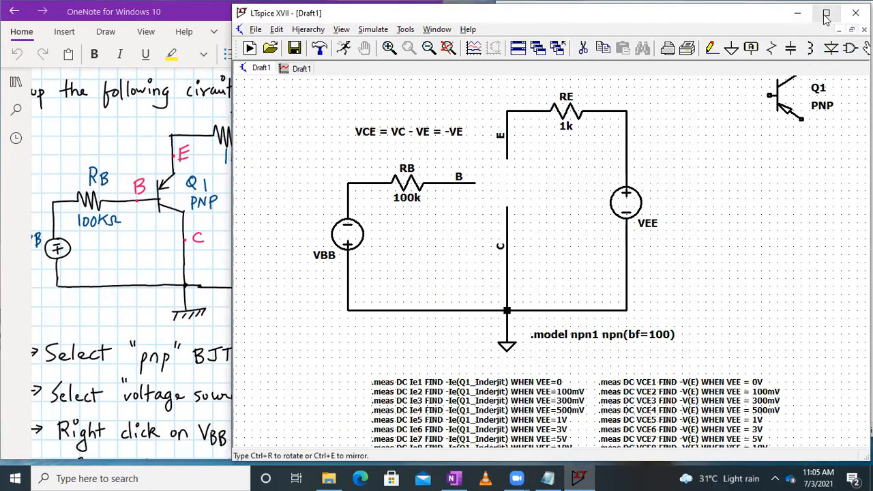
Orient the PNP transistor with its base toward RB and emitter upward, place it between nodes B, E and C, and fit the schematic beside the notes
{"action": "left_click", "coordinate": [844, 6]}
{"action": "left_click", "coordinate": [739, 43]}
{"action": "left_click", "coordinate": [739, 43]}
{"action": "left_click", "coordinate": [718, 43]}
{"action": "left_click", "coordinate": [718, 42]}
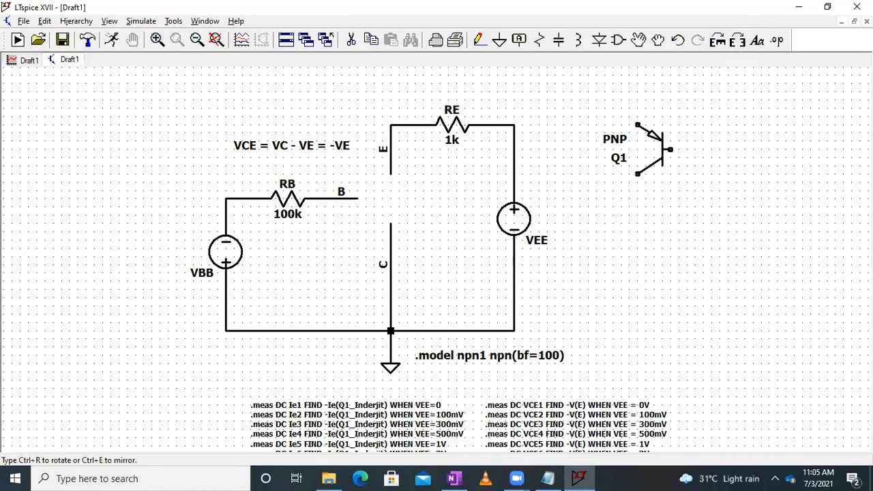
{"action": "double_click", "coordinate": [688, 10]}
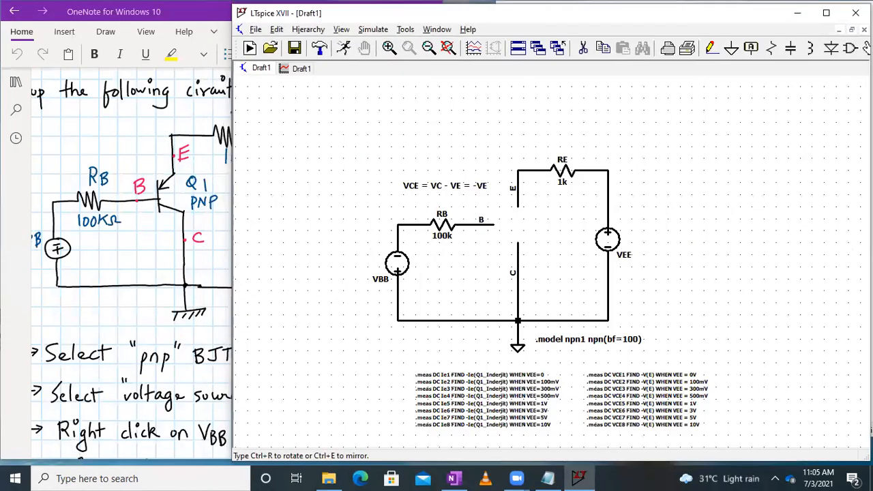
{"action": "left_click", "coordinate": [826, 13]}
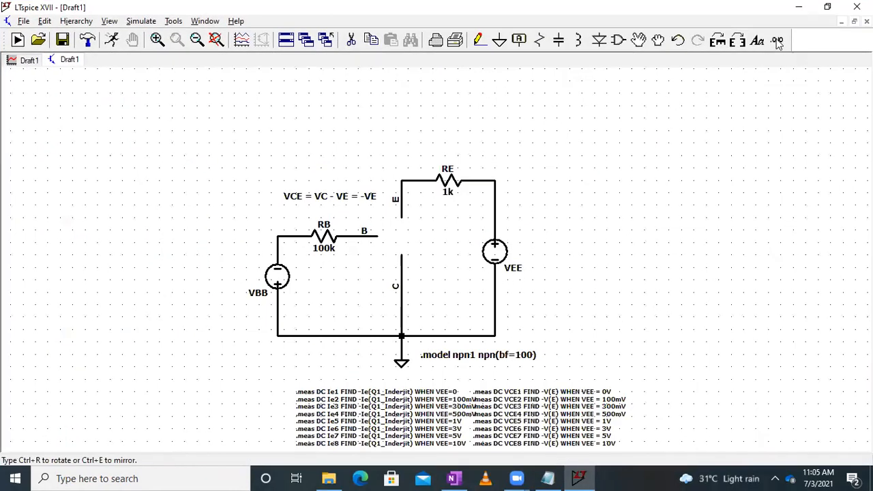
{"action": "left_click", "coordinate": [739, 41]}
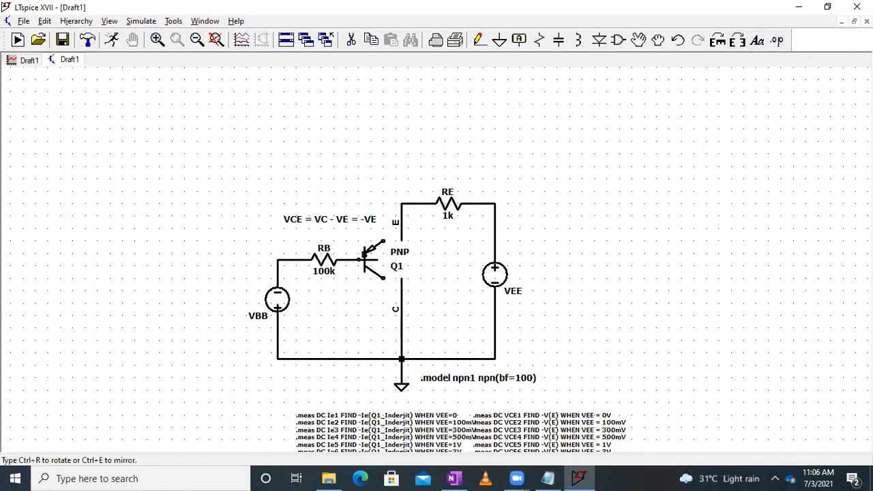
{"action": "left_click", "coordinate": [389, 259]}
{"action": "key", "text": "Escape"}
{"action": "double_click", "coordinate": [609, 12]}
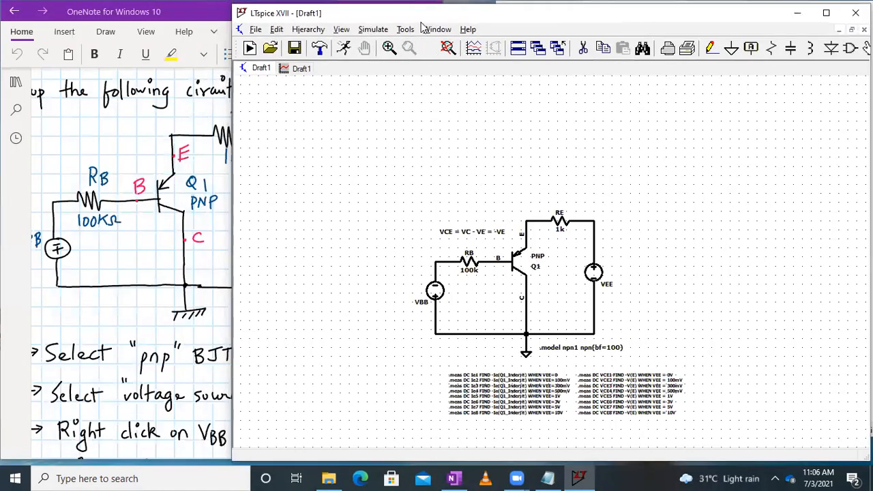
{"action": "left_click", "coordinate": [447, 47]}
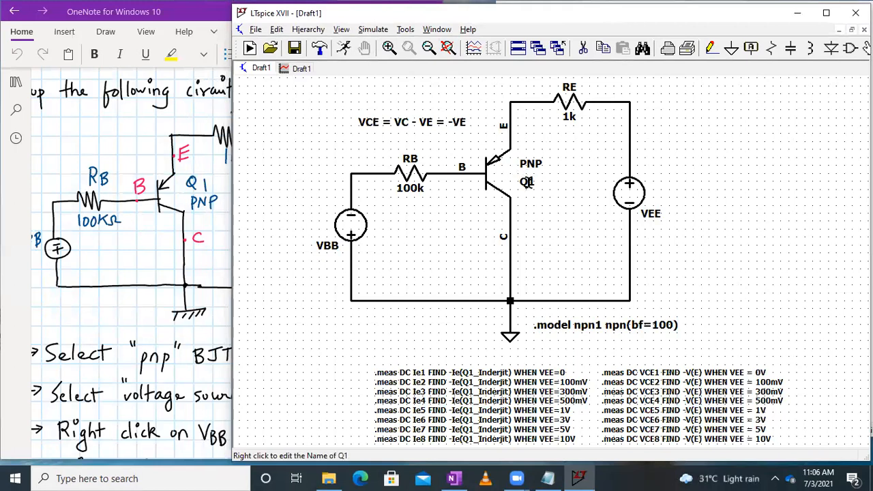
Append the author's name to the transistor's reference designator Q1 and set its model value to PNP1
{"action": "right_click", "coordinate": [528, 182]}
{"action": "type", "text": "_Inderjit"}
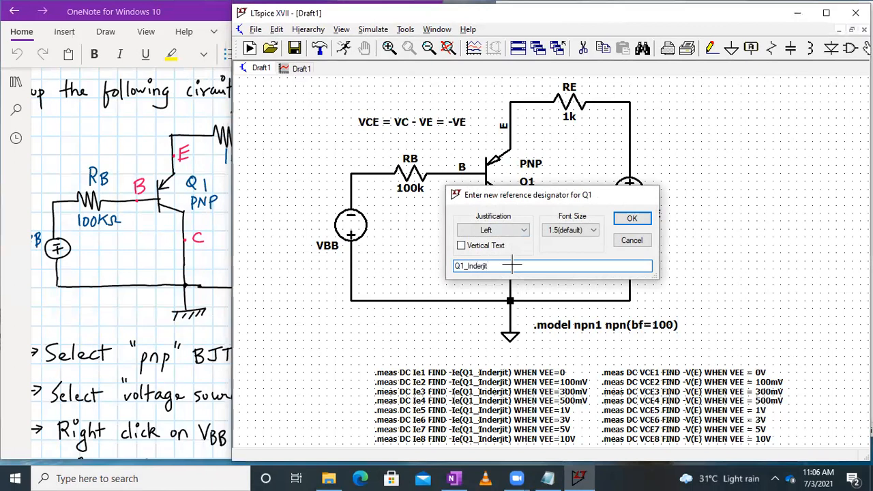
{"action": "key", "text": "Return"}
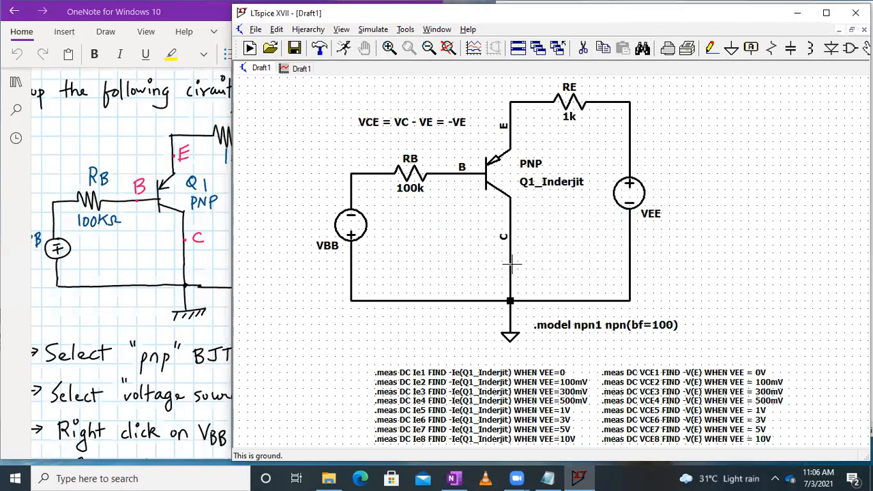
{"action": "right_click", "coordinate": [534, 158]}
{"action": "left_click", "coordinate": [479, 266]}
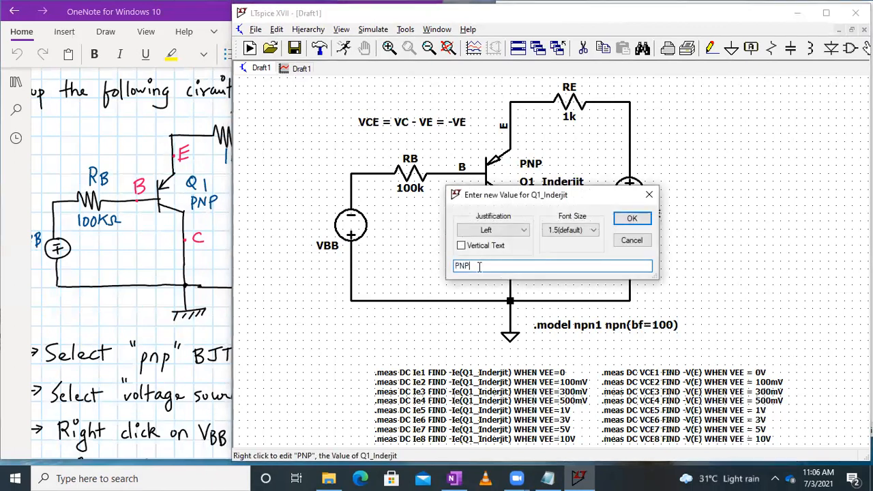
{"action": "type", "text": "1"}
{"action": "key", "text": "Return"}
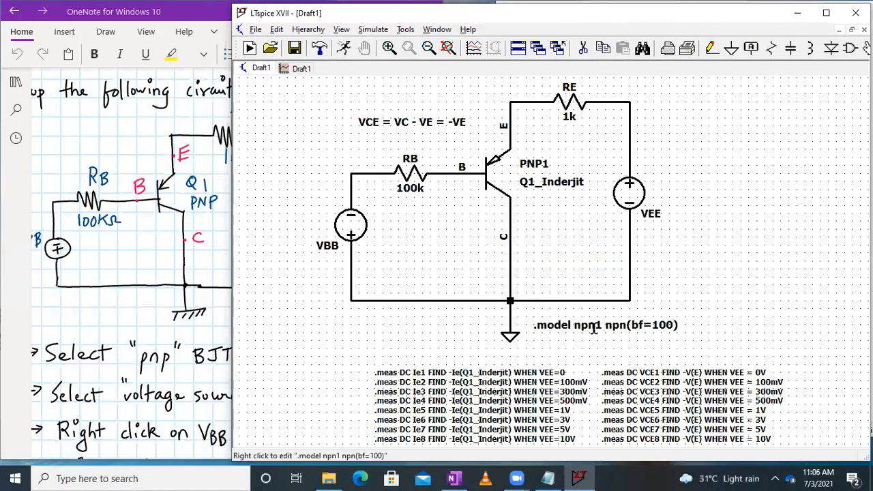
Change the model directive below the circuit to ".model pnp11 pnp(bf=100)"
{"action": "right_click", "coordinate": [587, 325]}
{"action": "left_click", "coordinate": [446, 214]}
{"action": "key", "text": "BackSpace"}
{"action": "key", "text": "BackSpace"}
{"action": "key", "text": "BackSpace"}
{"action": "type", "text": "pnp1"}
{"action": "key", "text": "BackSpace"}
{"action": "key", "text": "BackSpace"}
{"action": "key", "text": "BackSpace"}
{"action": "type", "text": "pnp"}
{"action": "key", "text": "Return"}
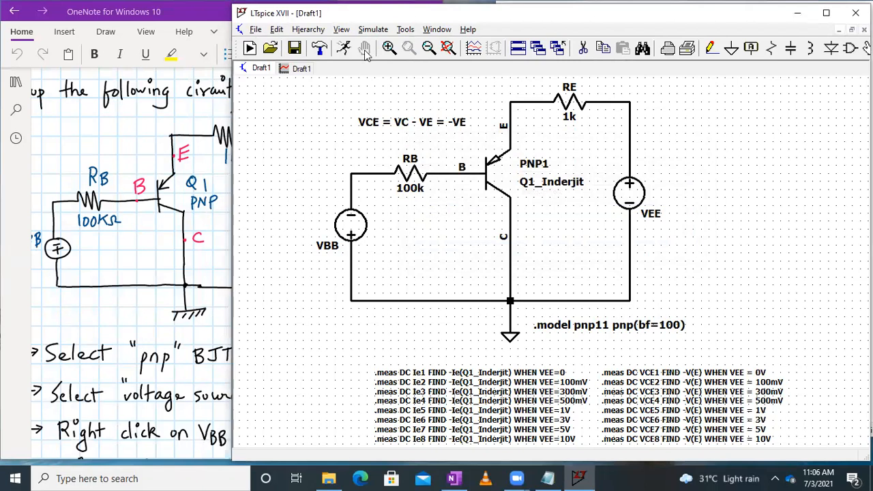
Close the old Draft1 plot and narrow the LTspice window to uncover the full circuit in the notes
{"action": "left_click", "coordinate": [302, 69]}
{"action": "right_click", "coordinate": [306, 69]}
{"action": "left_click", "coordinate": [334, 96]}
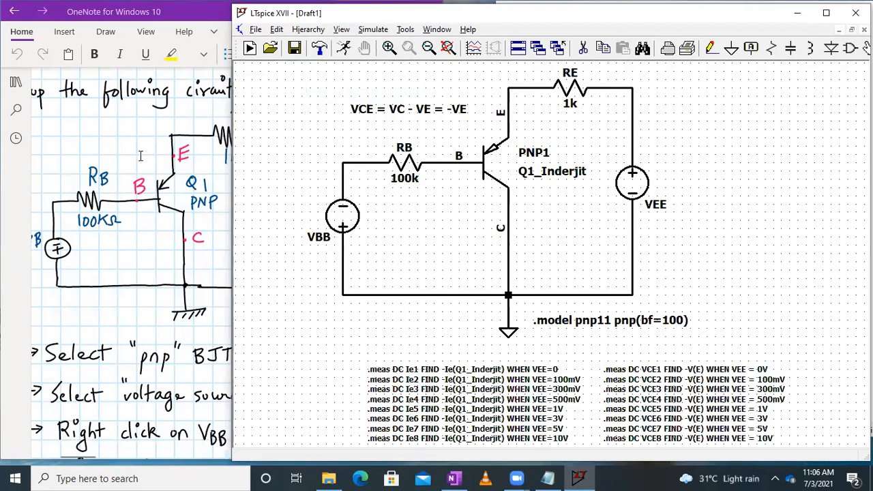
{"action": "scroll", "coordinate": [136, 155], "scroll_direction": "down", "scroll_amount": 1}
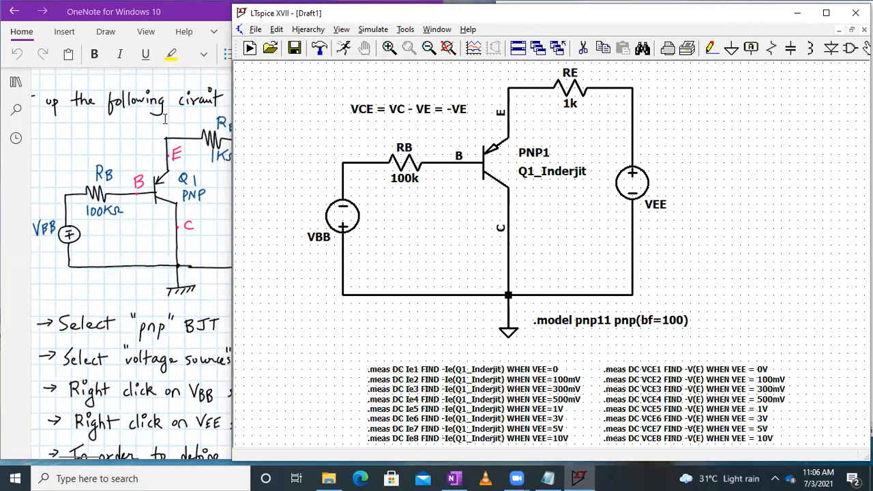
{"action": "left_click_drag", "start_coordinate": [231, 103], "coordinate": [364, 114]}
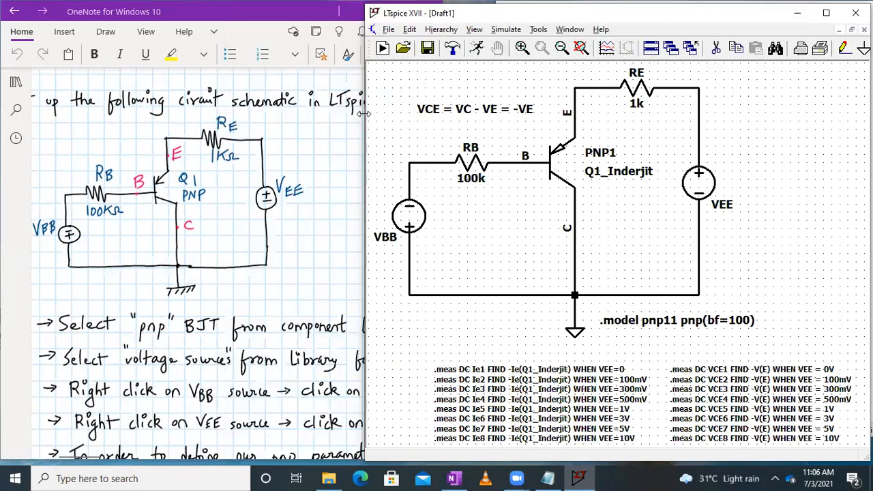
Compare the PNP schematic with the circuit in the notes and read on to the DC sweep settings
{"action": "scroll", "coordinate": [260, 288], "scroll_direction": "down", "scroll_amount": 3}
{"action": "scroll", "coordinate": [259, 287], "scroll_direction": "up", "scroll_amount": 3}
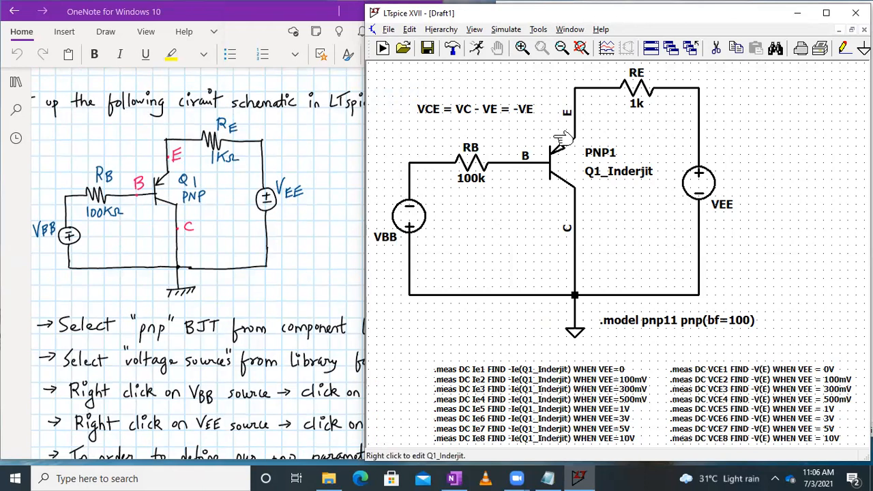
{"action": "scroll", "coordinate": [559, 172], "scroll_direction": "up", "scroll_amount": 1}
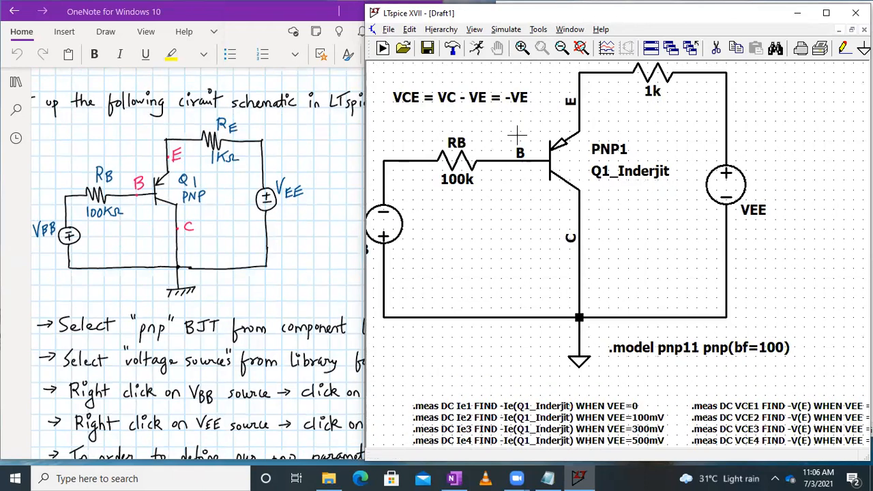
{"action": "left_click_drag", "start_coordinate": [517, 135], "coordinate": [547, 152]}
{"action": "scroll", "coordinate": [232, 284], "scroll_direction": "down", "scroll_amount": 15}
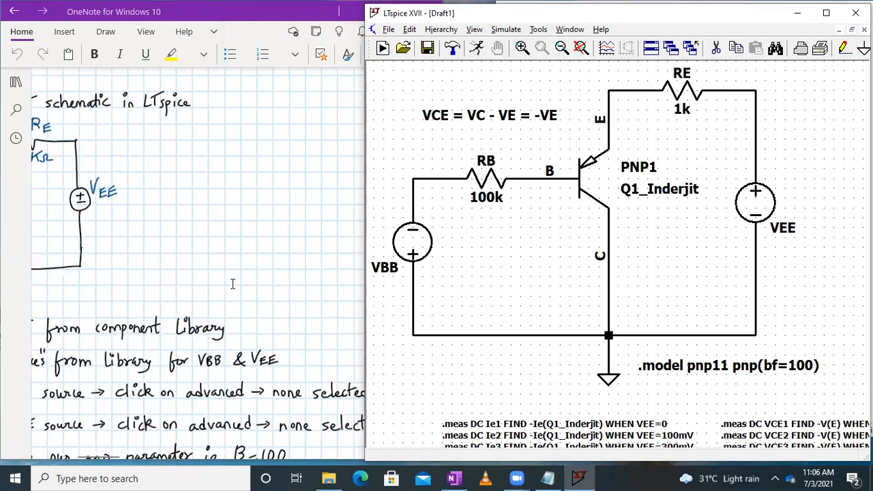
{"action": "scroll", "coordinate": [232, 284], "scroll_direction": "right", "scroll_amount": 3}
{"action": "scroll", "coordinate": [232, 284], "scroll_direction": "down", "scroll_amount": 5}
{"action": "scroll", "coordinate": [232, 284], "scroll_direction": "right", "scroll_amount": 3}
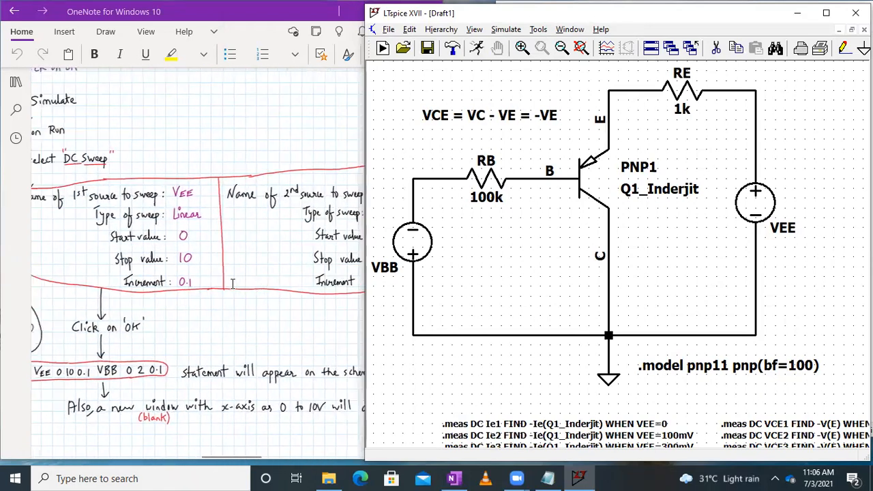
Set up a DC sweep with VEE as the first source, linear, from 0 to 10 in increments of 0.1
{"action": "left_click", "coordinate": [508, 31]}
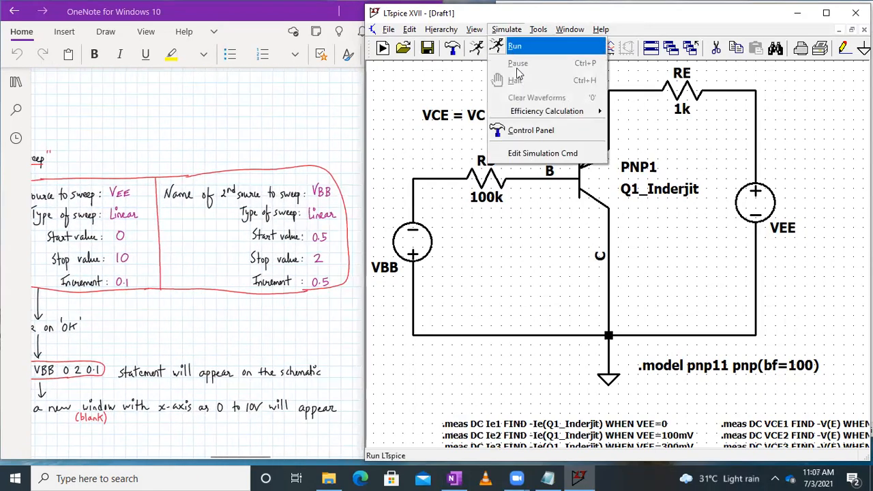
{"action": "left_click", "coordinate": [544, 55]}
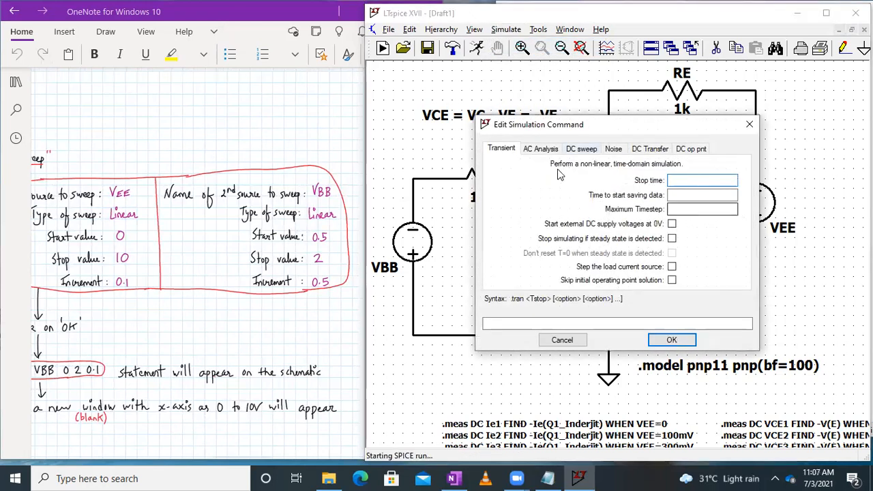
{"action": "left_click", "coordinate": [582, 149]}
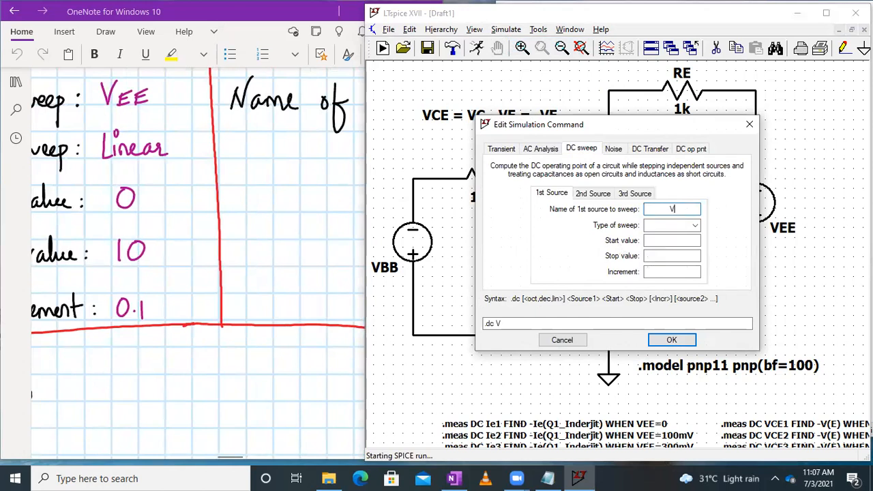
{"action": "left_click", "coordinate": [696, 226]}
{"action": "left_click", "coordinate": [679, 238]}
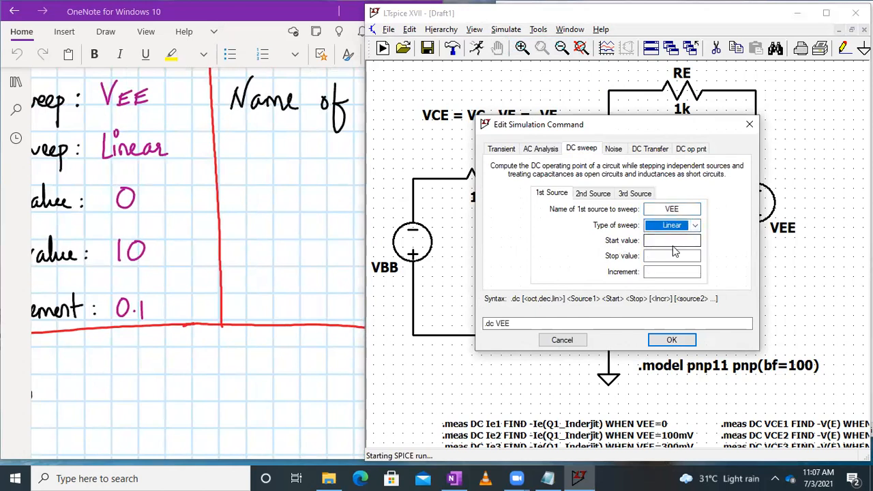
{"action": "left_click", "coordinate": [679, 241]}
{"action": "type", "text": "10"}
{"action": "key", "text": "Tab"}
{"action": "type", "text": "0"}
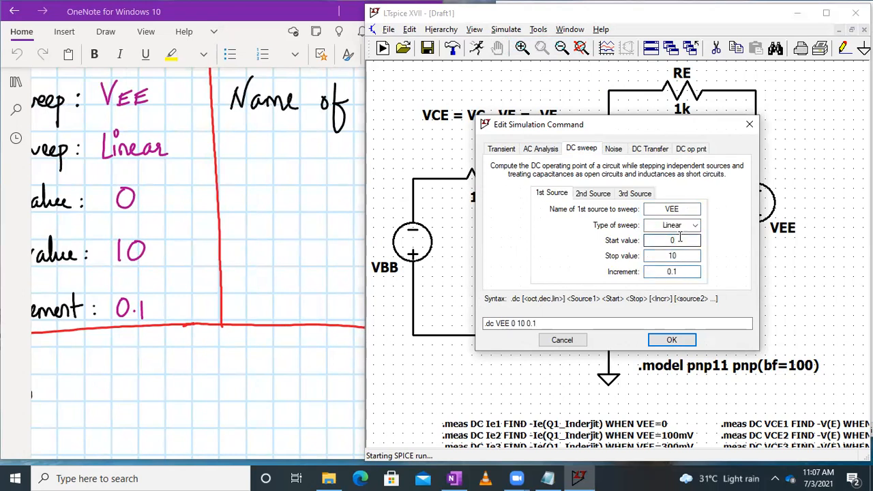
Add VBB as the second sweep source, linear, from 0.5 to 2 in increments of 0.5, and run the simulation
{"action": "left_click", "coordinate": [593, 194]}
{"action": "scroll", "coordinate": [155, 189], "scroll_direction": "right", "scroll_amount": 5}
{"action": "scroll", "coordinate": [154, 189], "scroll_direction": "right", "scroll_amount": 5}
{"action": "left_click", "coordinate": [675, 210]}
{"action": "type", "text": "VBB"}
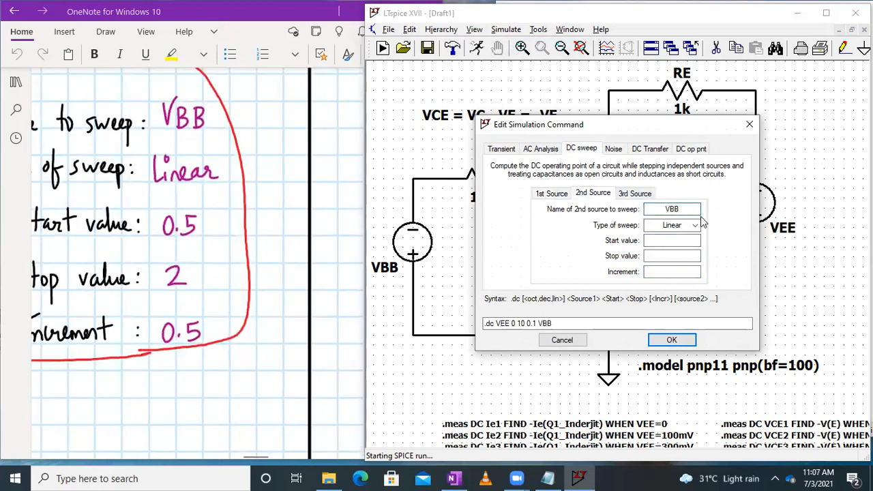
{"action": "left_click", "coordinate": [684, 241]}
{"action": "type", "text": "0.5"}
{"action": "left_click", "coordinate": [676, 254]}
{"action": "left_click", "coordinate": [672, 272]}
{"action": "type", "text": "0.5"}
{"action": "left_click", "coordinate": [660, 340]}
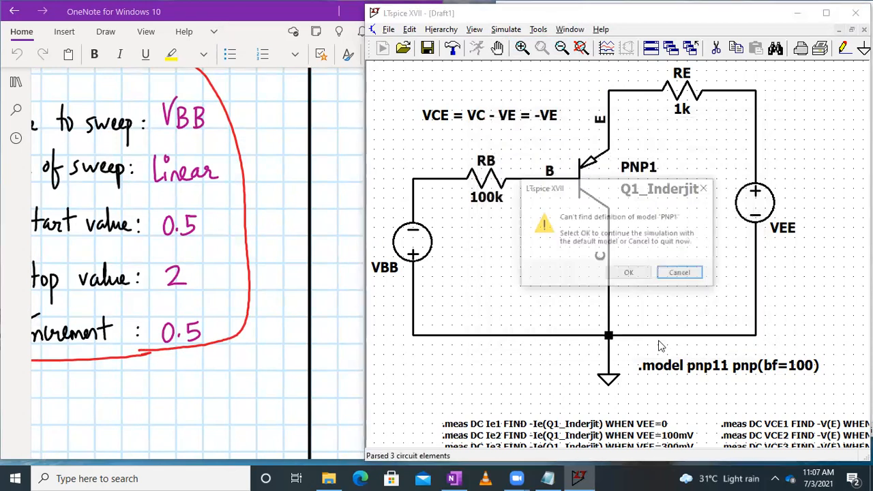
Continue past the missing-model warning and close the SPICE error log to return to the enlarged schematic
{"action": "left_click", "coordinate": [631, 274]}
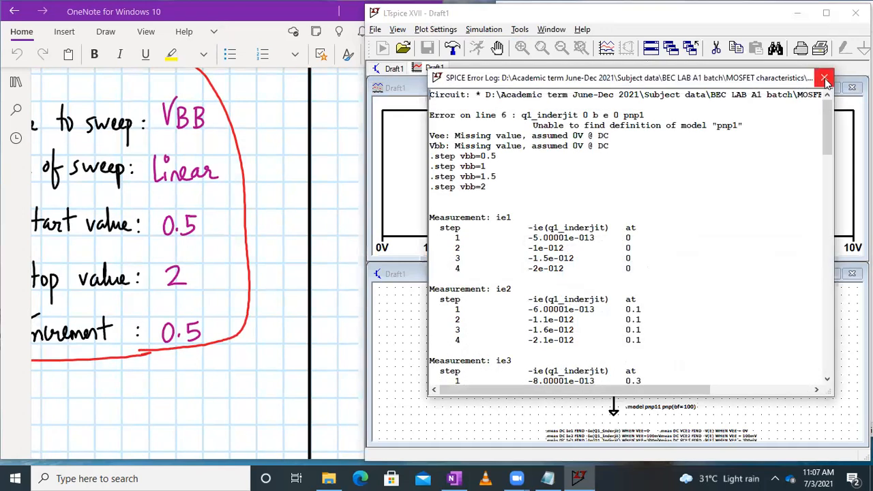
{"action": "left_click", "coordinate": [824, 77]}
{"action": "left_click", "coordinate": [829, 275]}
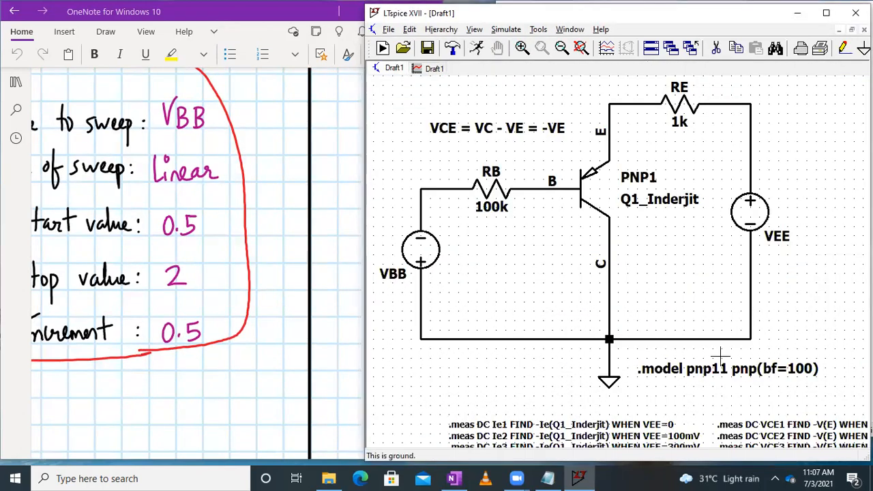
Correct the model name in the schematic's .model directive to pnp1
{"action": "right_click", "coordinate": [710, 367]}
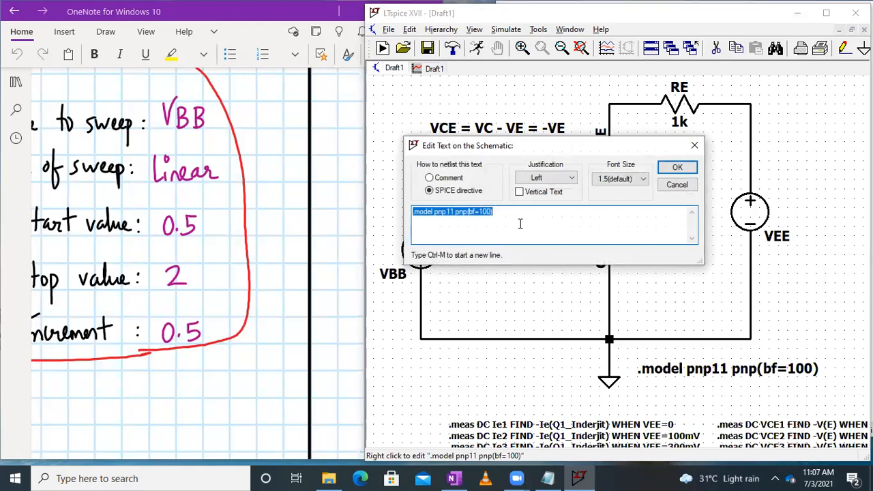
{"action": "left_click", "coordinate": [451, 214]}
{"action": "key", "text": "BackSpace"}
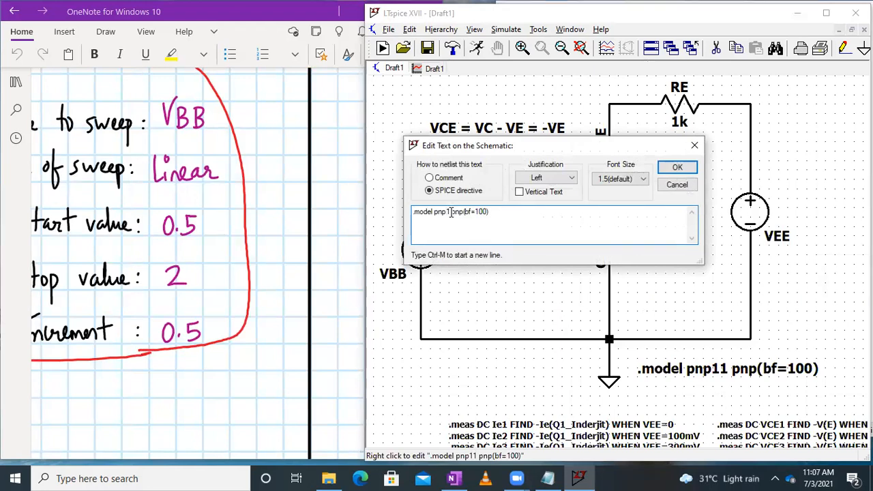
{"action": "key", "text": "Return"}
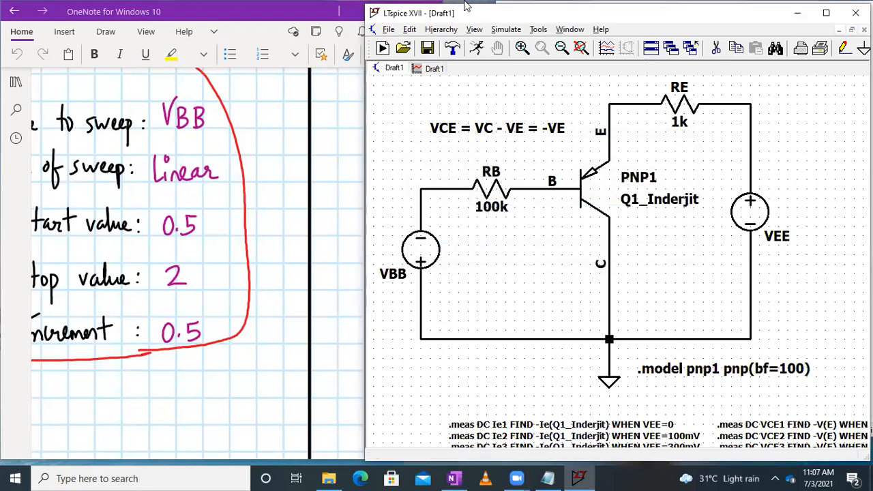
Close the blank Draft1 plot, find the output characteristics section in the notes, and rerun the DC sweep
{"action": "left_click", "coordinate": [435, 68]}
{"action": "right_click", "coordinate": [435, 69]}
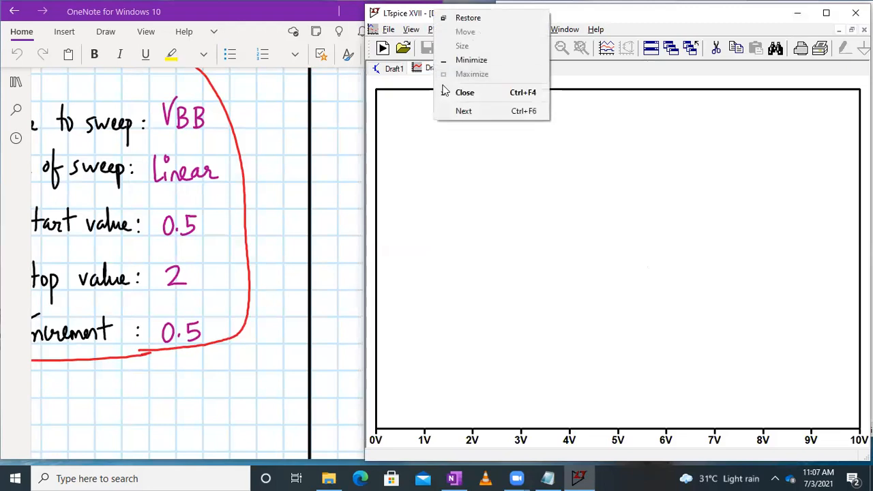
{"action": "left_click", "coordinate": [447, 91]}
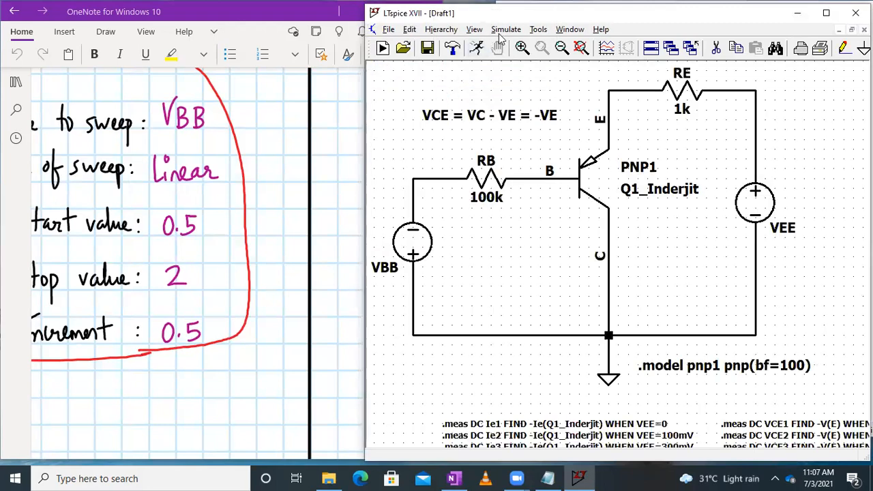
{"action": "scroll", "coordinate": [184, 167], "scroll_direction": "up", "scroll_amount": 10}
{"action": "scroll", "coordinate": [184, 167], "scroll_direction": "right", "scroll_amount": 2}
{"action": "scroll", "coordinate": [205, 163], "scroll_direction": "up", "scroll_amount": 3}
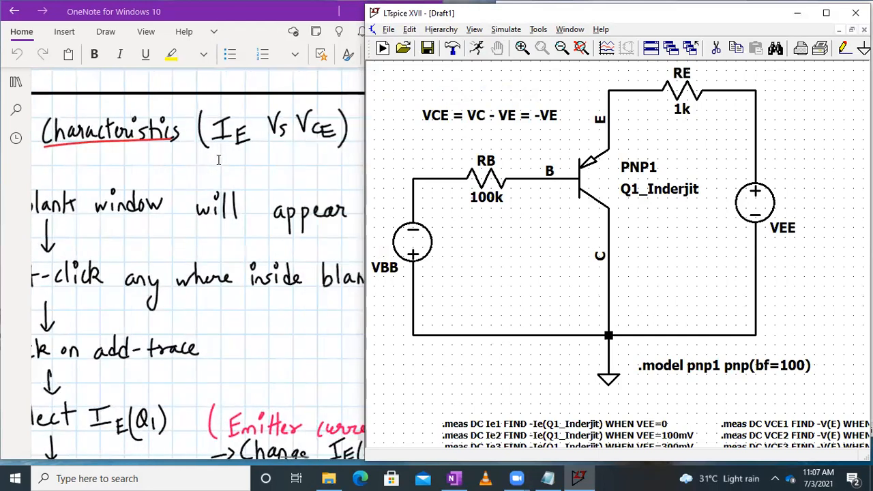
{"action": "scroll", "coordinate": [219, 160], "scroll_direction": "right", "scroll_amount": 2}
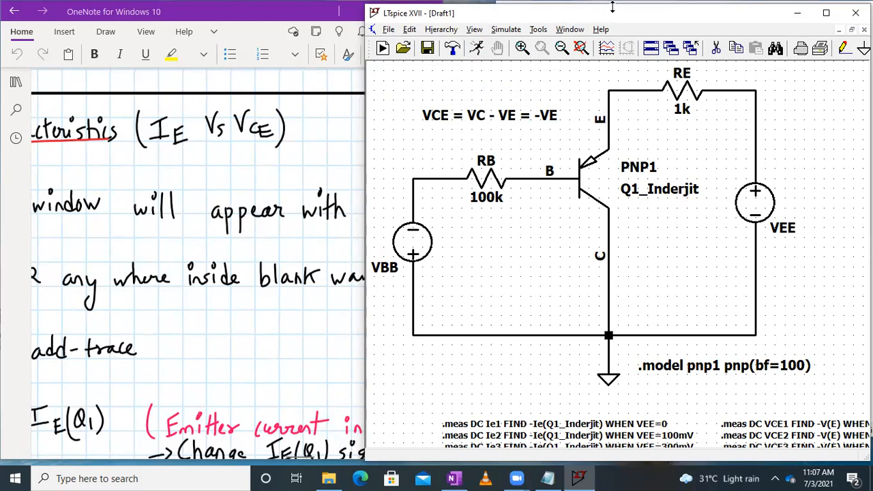
{"action": "left_click", "coordinate": [509, 30]}
{"action": "left_click", "coordinate": [517, 48]}
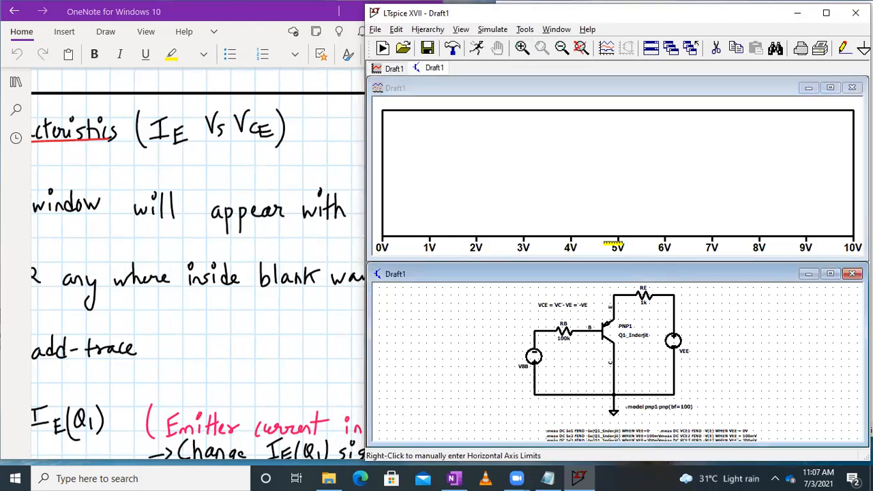
Set the quantity plotted on the waveform's horizontal axis to -V(E)
{"action": "right_click", "coordinate": [613, 243]}
{"action": "key", "text": "BackSpace"}
{"action": "key", "text": "BackSpace"}
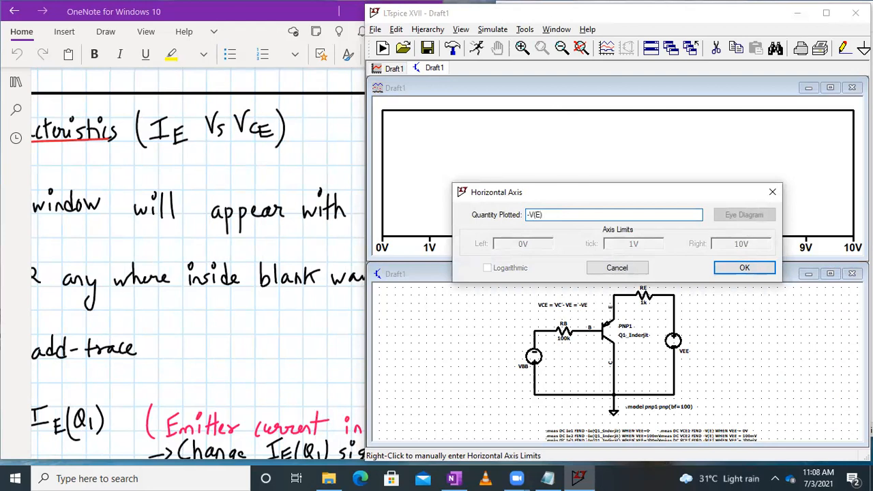
{"action": "key", "text": "Return"}
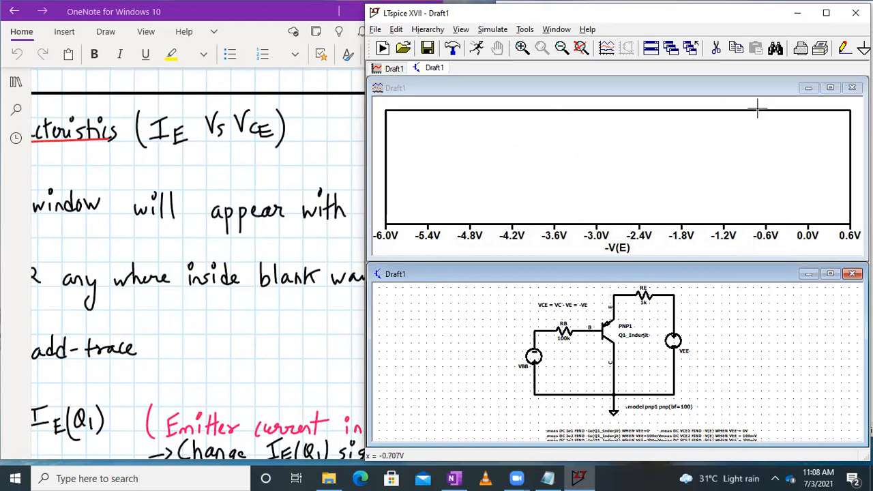
Enlarge the plot and add the transistor's emitter current as a trace with a negative sign, following the notes
{"action": "left_click", "coordinate": [831, 88]}
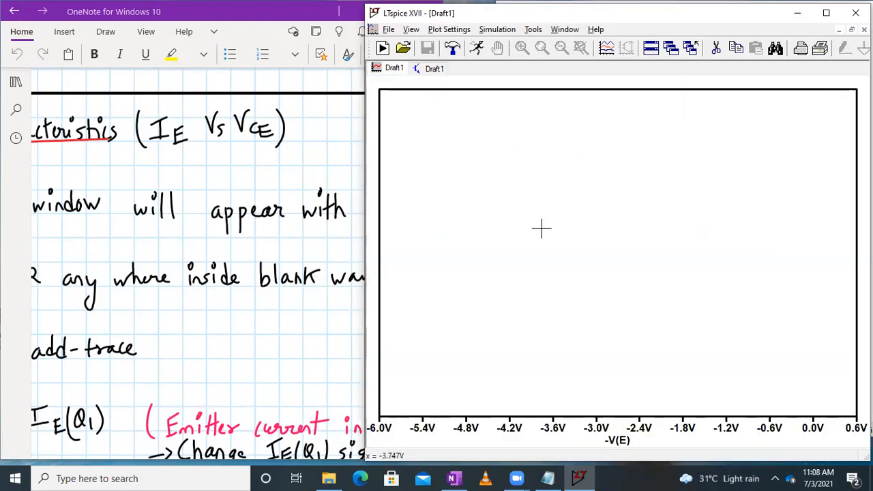
{"action": "right_click", "coordinate": [542, 229]}
{"action": "left_click", "coordinate": [573, 292]}
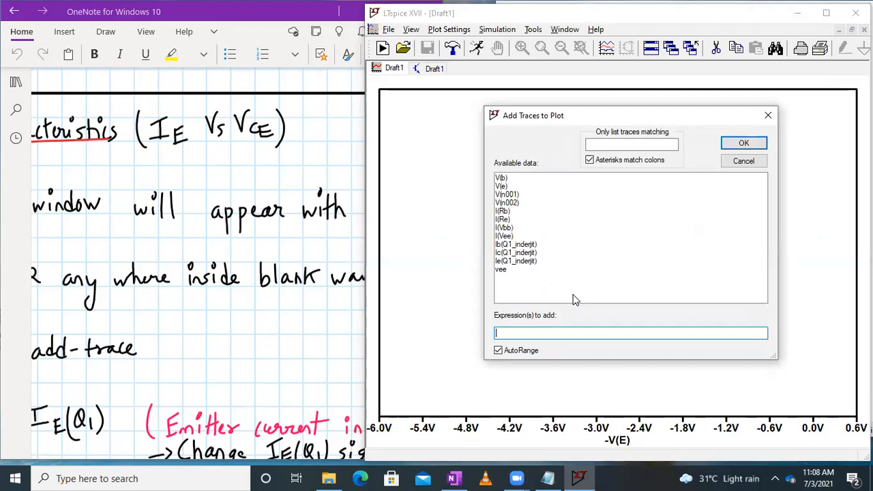
{"action": "left_click", "coordinate": [517, 261]}
{"action": "left_click", "coordinate": [499, 333]}
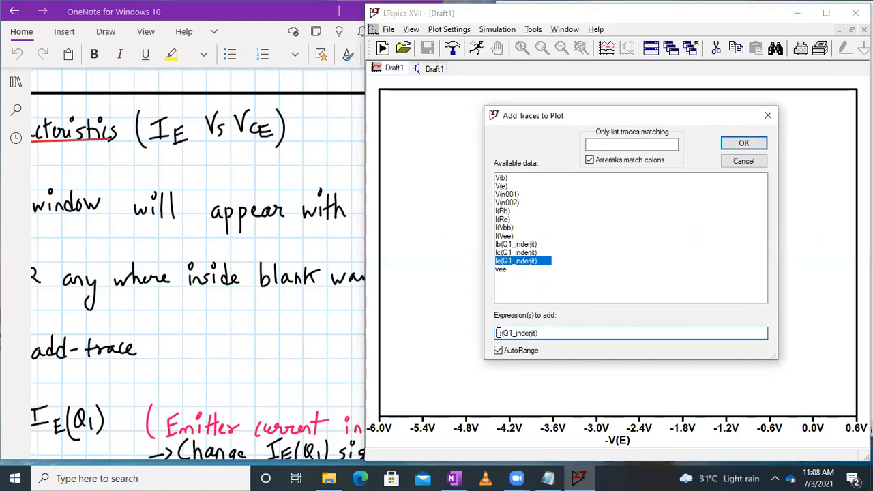
{"action": "scroll", "coordinate": [209, 292], "scroll_direction": "down", "scroll_amount": 4}
{"action": "scroll", "coordinate": [209, 292], "scroll_direction": "down", "scroll_amount": 2}
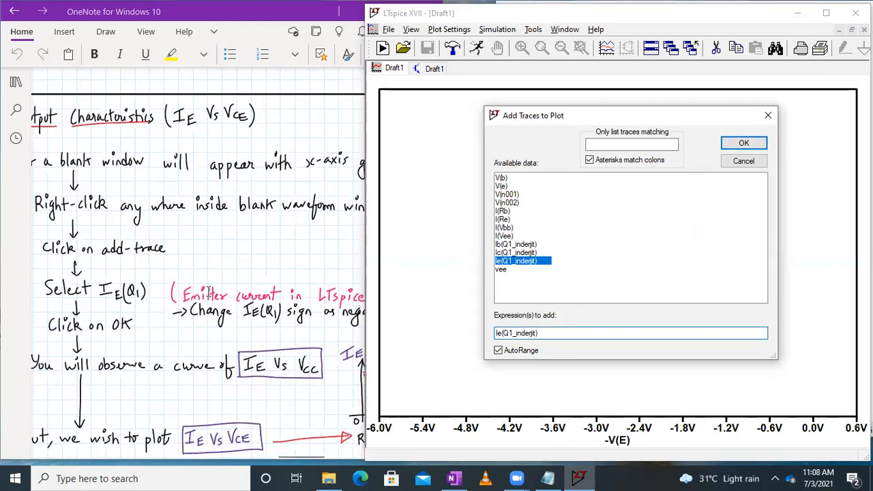
{"action": "scroll", "coordinate": [209, 292], "scroll_direction": "right", "scroll_amount": 2}
{"action": "scroll", "coordinate": [242, 302], "scroll_direction": "down", "scroll_amount": 1}
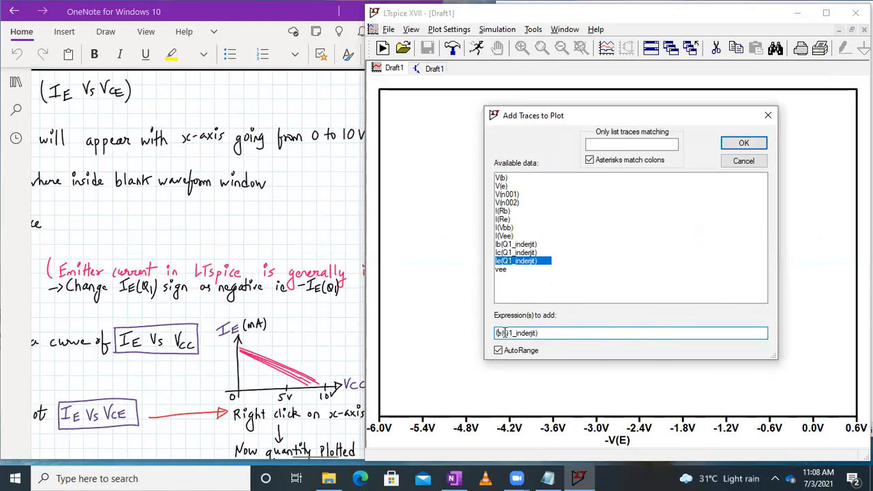
{"action": "type", "text": "-"}
{"action": "key", "text": "Return"}
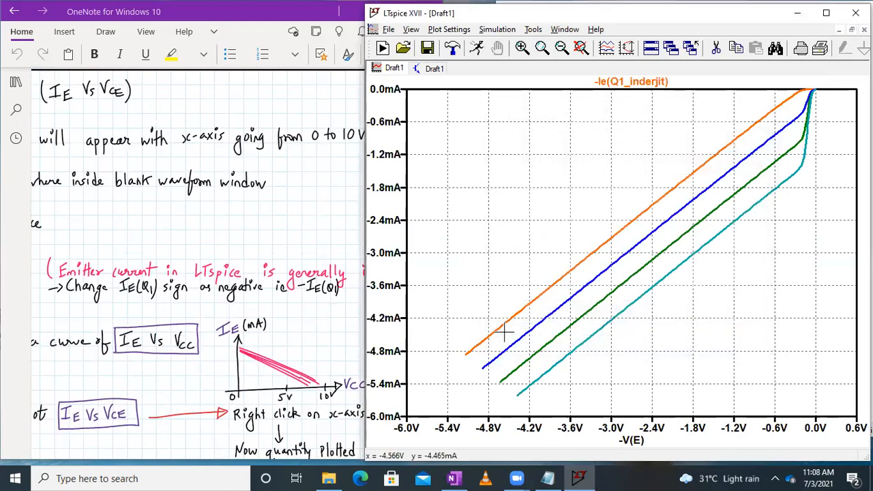
Compare the plotted curves with the output characteristics sketched in the notes and examine the VCE and IE observation table
{"action": "scroll", "coordinate": [232, 344], "scroll_direction": "down", "scroll_amount": 10}
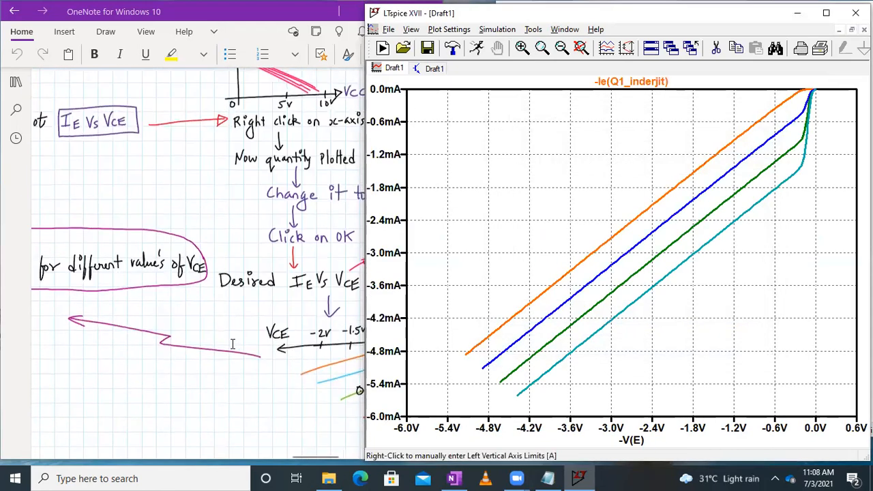
{"action": "scroll", "coordinate": [191, 254], "scroll_direction": "up", "scroll_amount": 3}
{"action": "scroll", "coordinate": [197, 239], "scroll_direction": "down", "scroll_amount": 2}
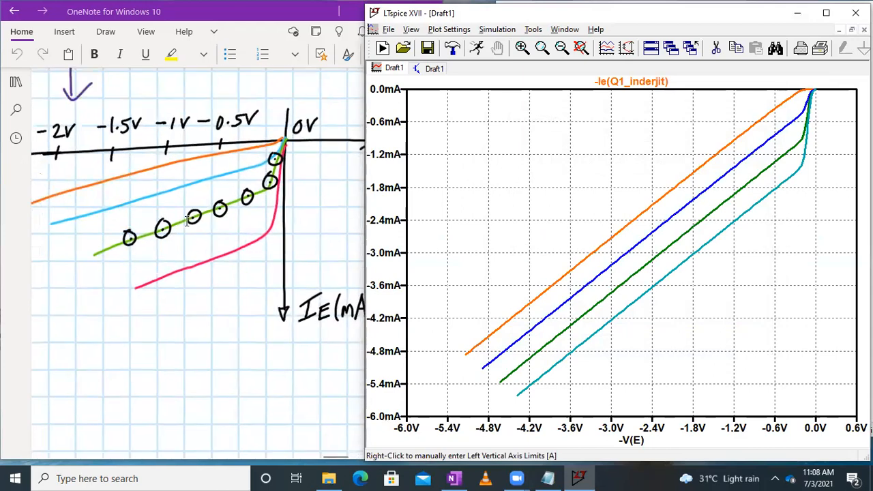
{"action": "scroll", "coordinate": [202, 231], "scroll_direction": "left", "scroll_amount": 2}
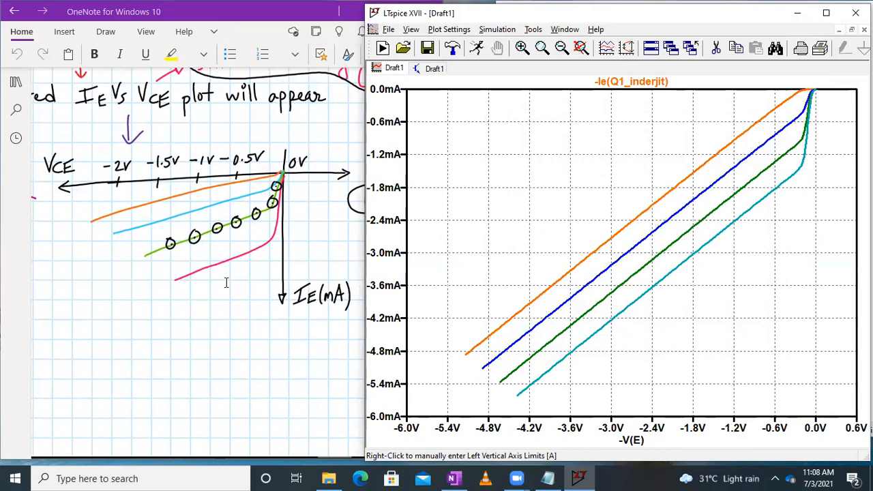
{"action": "left_click", "coordinate": [434, 68]}
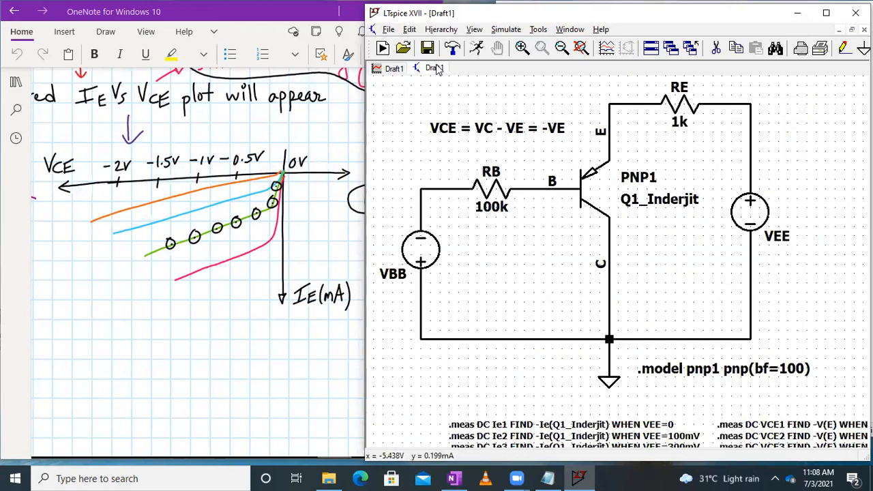
{"action": "left_click", "coordinate": [395, 68]}
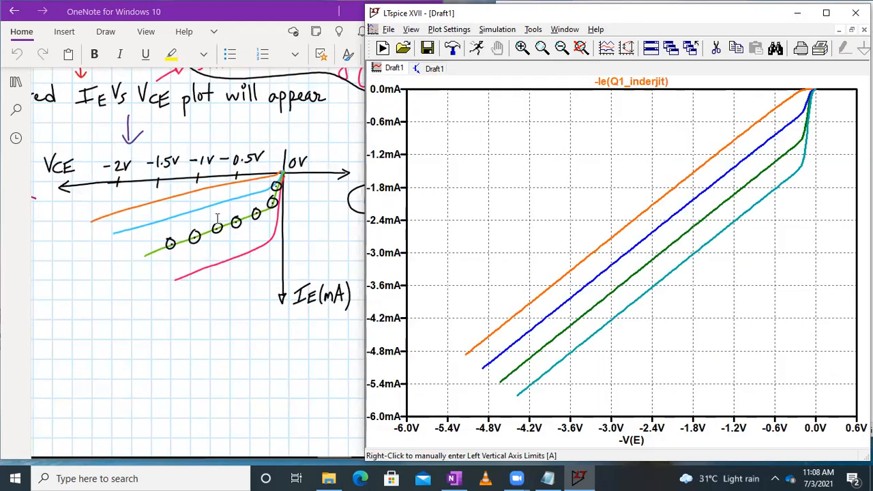
{"action": "scroll", "coordinate": [217, 218], "scroll_direction": "down", "scroll_amount": 2, "text": "ctrl"}
{"action": "scroll", "coordinate": [217, 219], "scroll_direction": "left", "scroll_amount": 3}
{"action": "scroll", "coordinate": [217, 219], "scroll_direction": "down", "scroll_amount": 4}
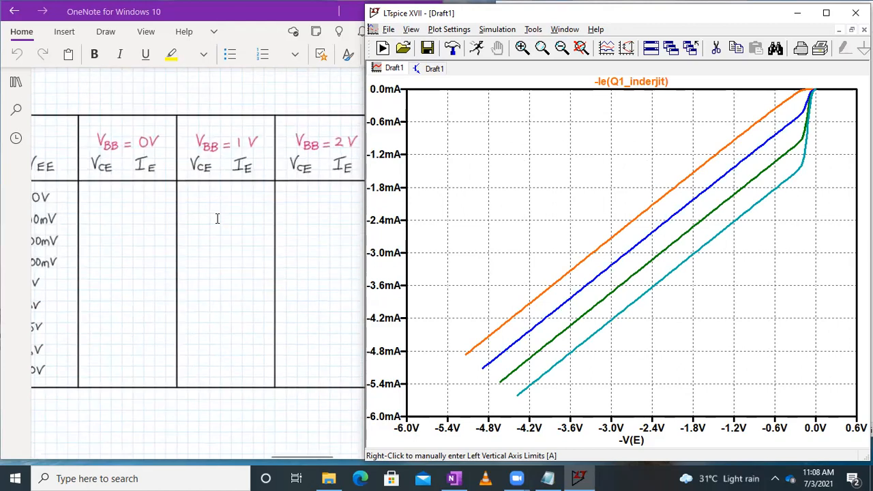
{"action": "scroll", "coordinate": [217, 219], "scroll_direction": "left", "scroll_amount": 2}
{"action": "scroll", "coordinate": [166, 195], "scroll_direction": "up", "scroll_amount": 2, "text": "ctrl"}
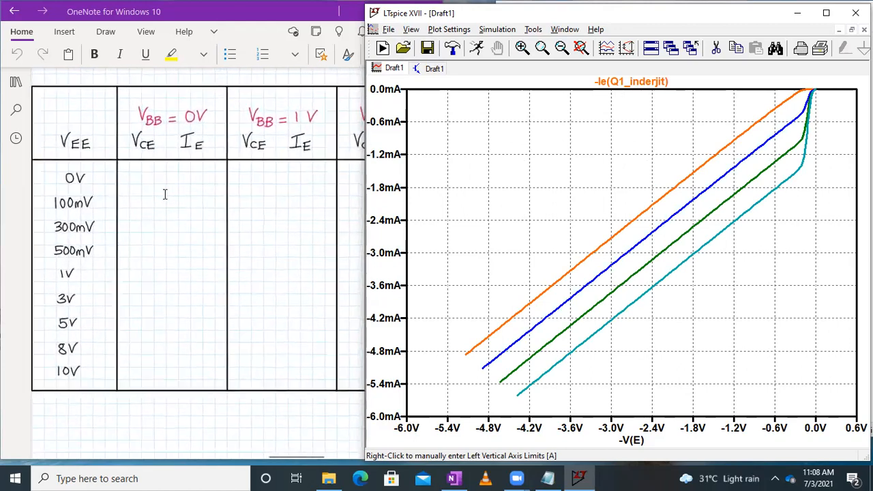
Move the .dc directive above the .meas statements in the schematic and fit the whole drawing in the restored window
{"action": "left_click", "coordinate": [433, 68]}
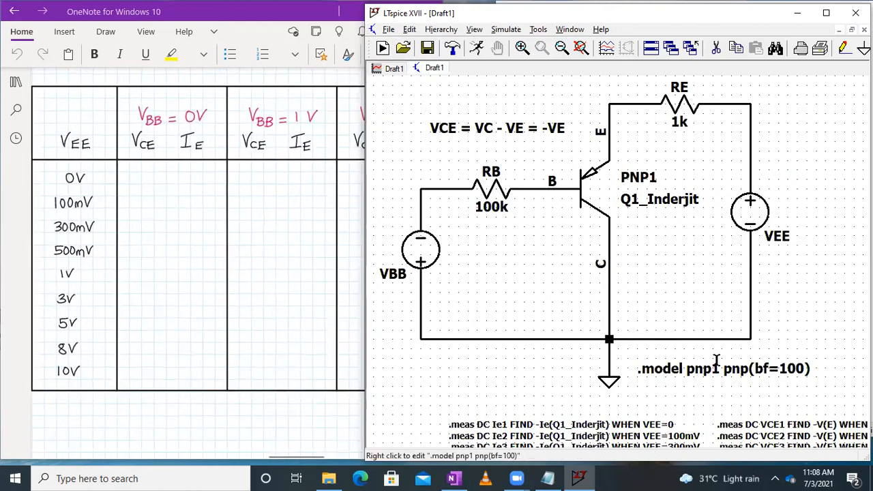
{"action": "left_click_drag", "start_coordinate": [537, 392], "coordinate": [522, 273]}
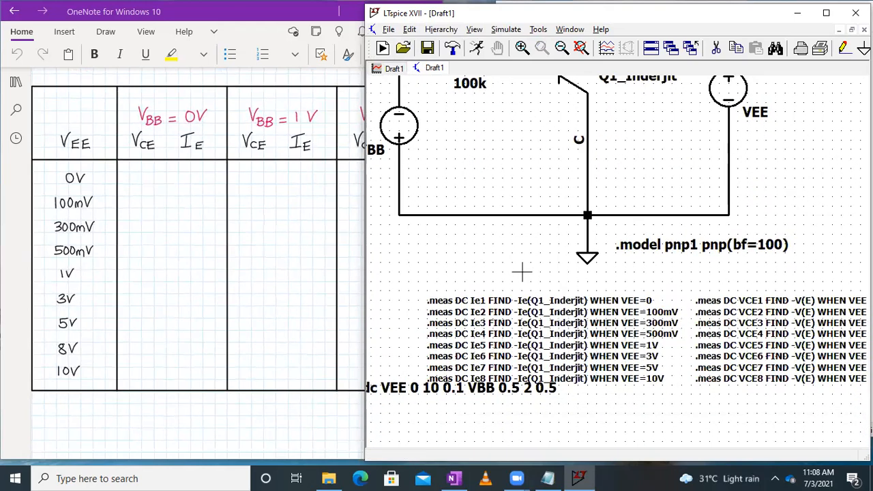
{"action": "left_click", "coordinate": [827, 13]}
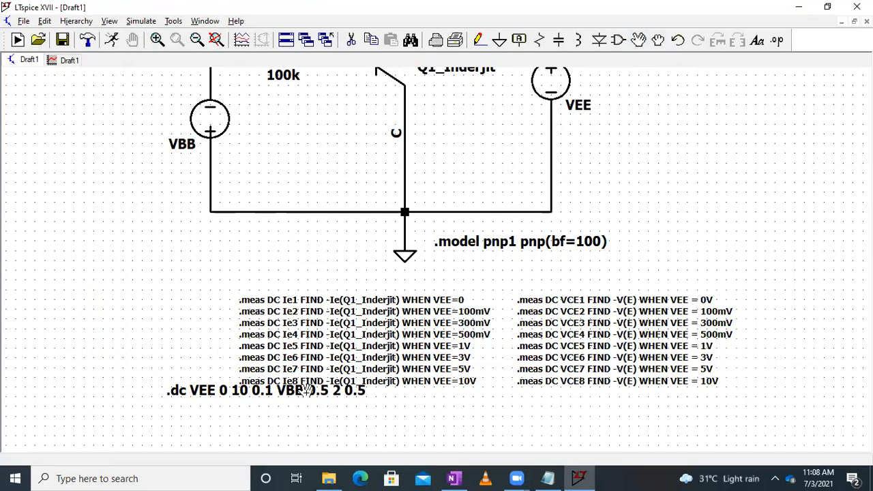
{"action": "left_click_drag", "start_coordinate": [306, 391], "coordinate": [382, 277]}
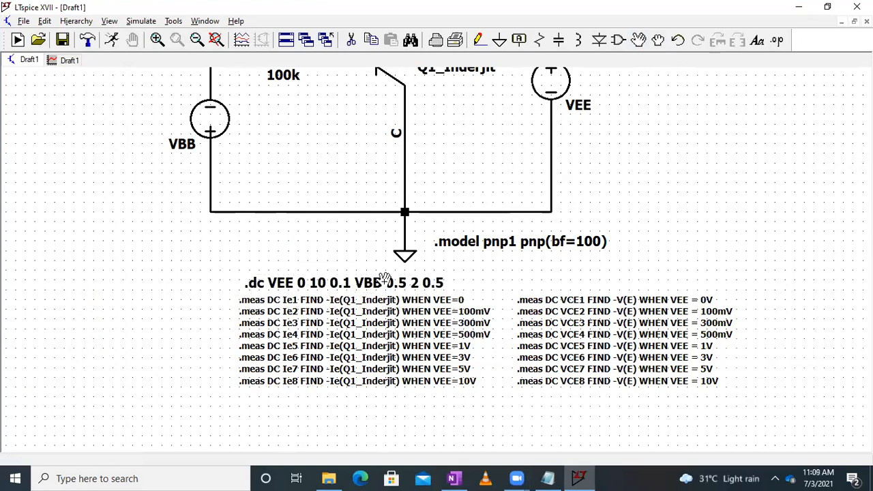
{"action": "double_click", "coordinate": [686, 6]}
{"action": "left_click", "coordinate": [581, 47]}
Remove the VBB sweep from the .dc directive, leaving .dc VEE 0 10 0.1
{"action": "right_click", "coordinate": [543, 358]}
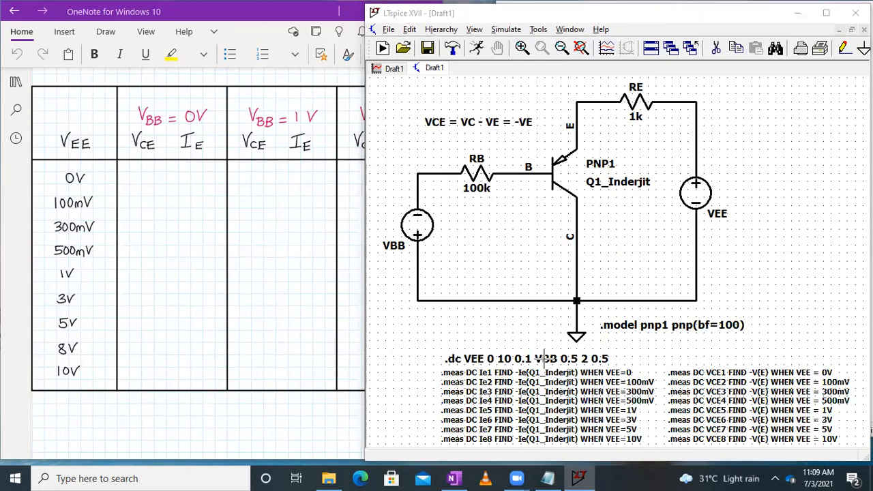
{"action": "double_click", "coordinate": [506, 210]}
{"action": "key", "text": "BackSpace"}
{"action": "key", "text": "Return"}
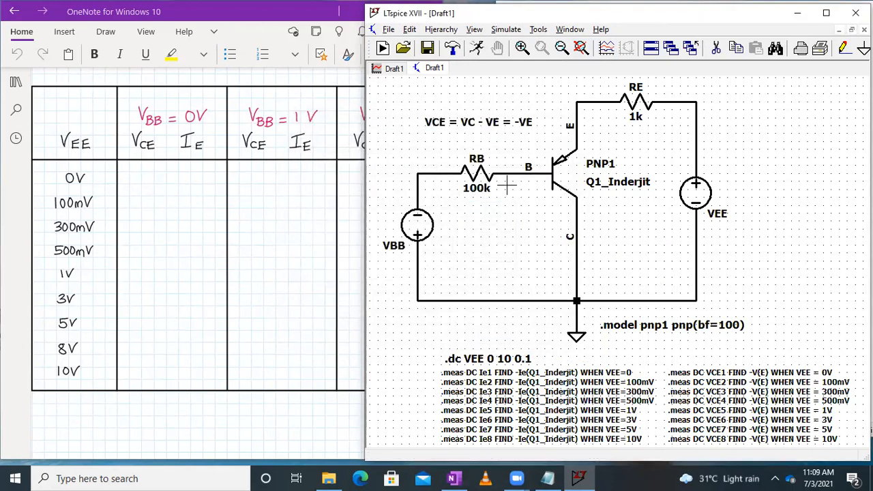
Set the VBB source's DC value to 1 V and run the simulation
{"action": "right_click", "coordinate": [434, 218]}
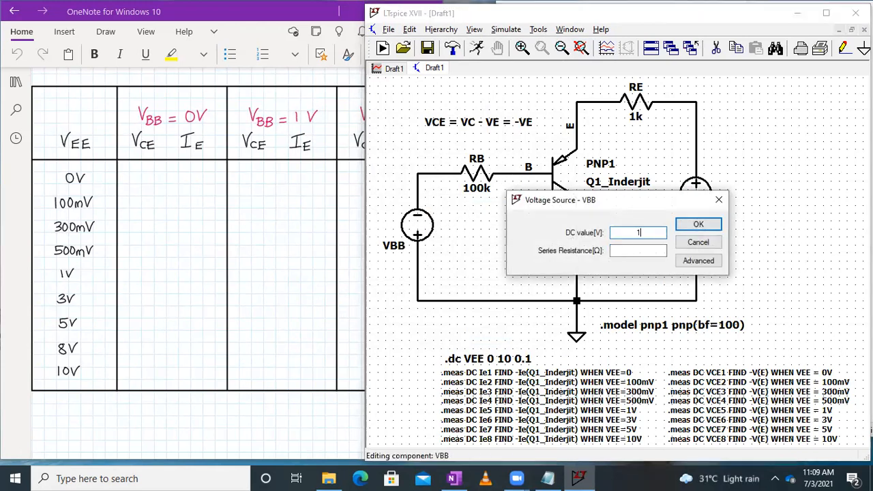
{"action": "type", "text": "1"}
{"action": "key", "text": "Return"}
{"action": "scroll", "coordinate": [219, 240], "scroll_direction": "up", "scroll_amount": 1}
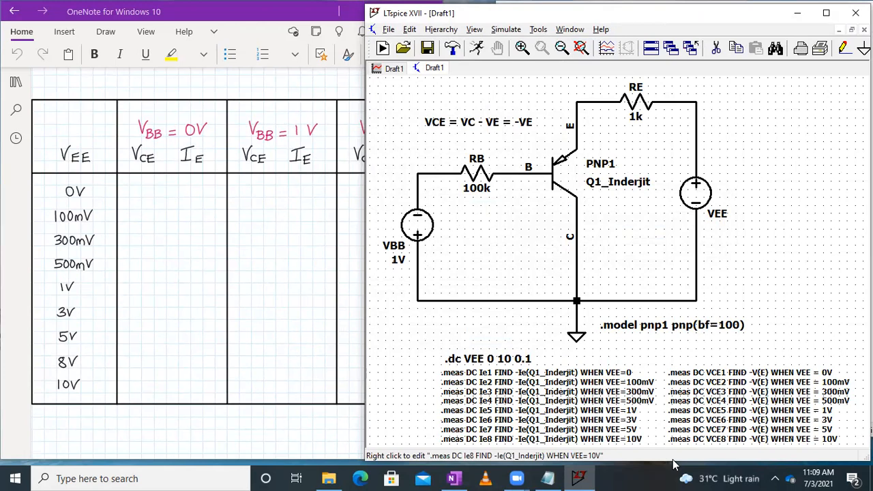
{"action": "scroll", "coordinate": [297, 213], "scroll_direction": "up", "scroll_amount": 1}
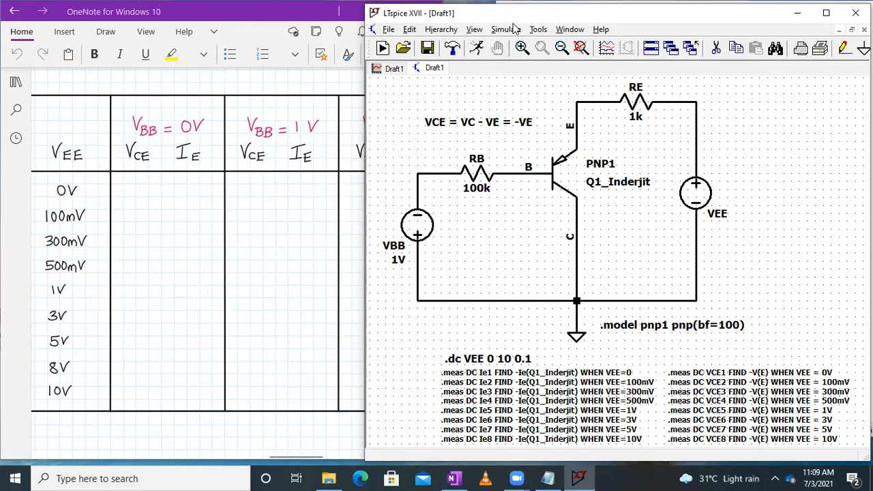
{"action": "left_click", "coordinate": [515, 29]}
{"action": "left_click", "coordinate": [513, 48]}
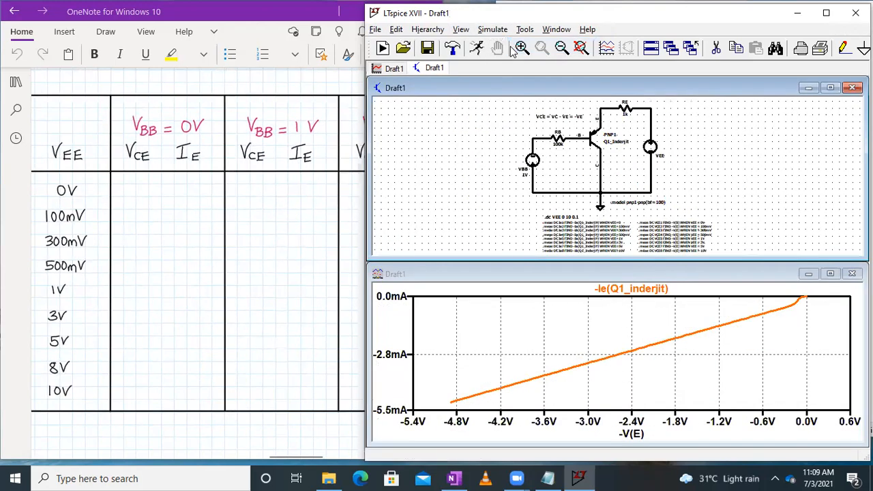
Maximize the plot window, open the SPICE error log for the 1 V VBB run, and enlarge its text
{"action": "left_click", "coordinate": [831, 274]}
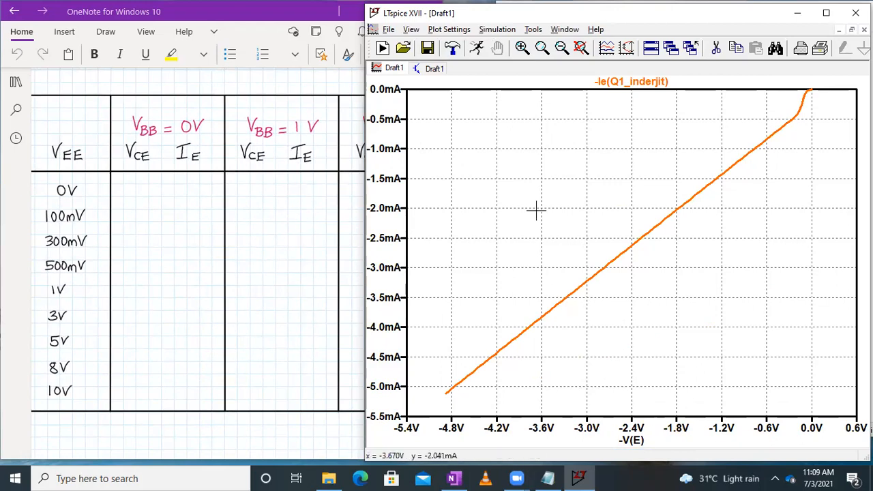
{"action": "left_click", "coordinate": [418, 31]}
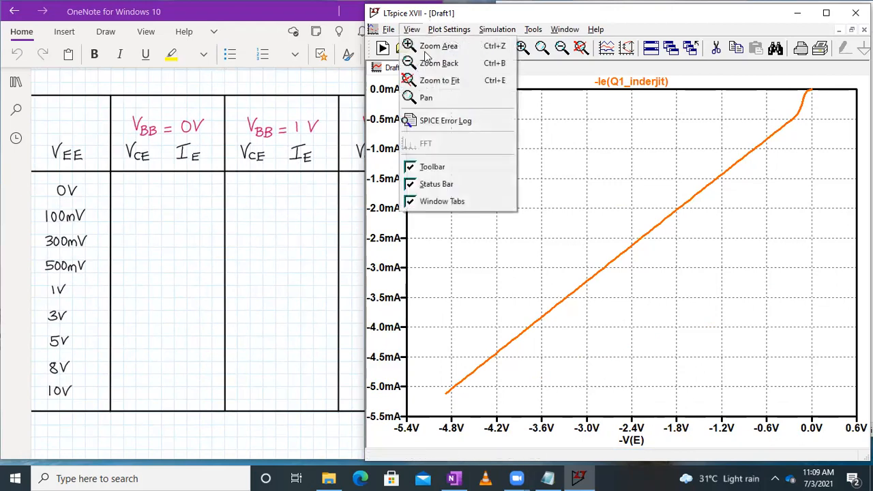
{"action": "left_click", "coordinate": [441, 122]}
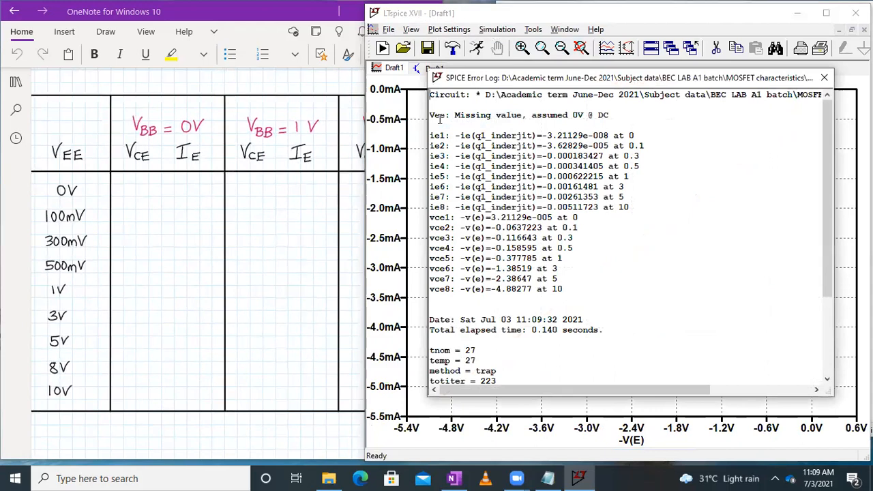
{"action": "scroll", "coordinate": [486, 214], "scroll_direction": "up", "scroll_amount": 2, "text": "ctrl"}
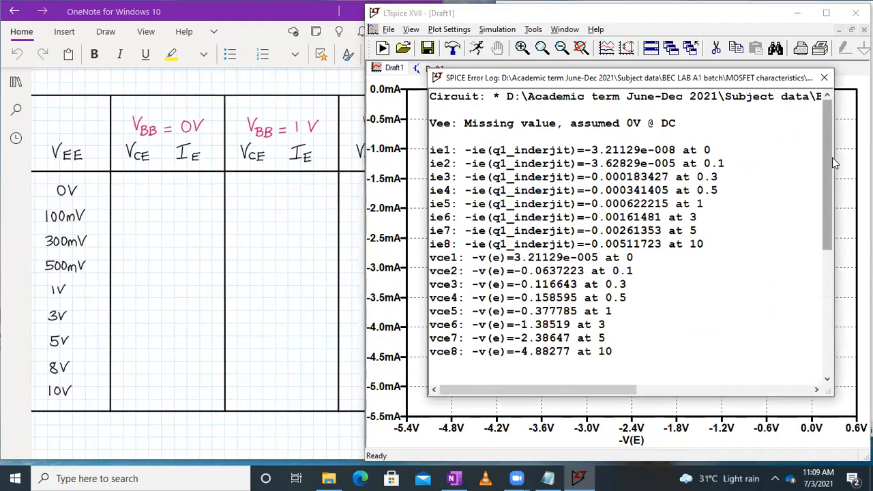
{"action": "mouse_move", "coordinate": [833, 157]}
{"action": "left_mouse_down"}
{"action": "mouse_move", "coordinate": [831, 172]}
{"action": "mouse_move", "coordinate": [831, 161]}
{"action": "left_mouse_up"}
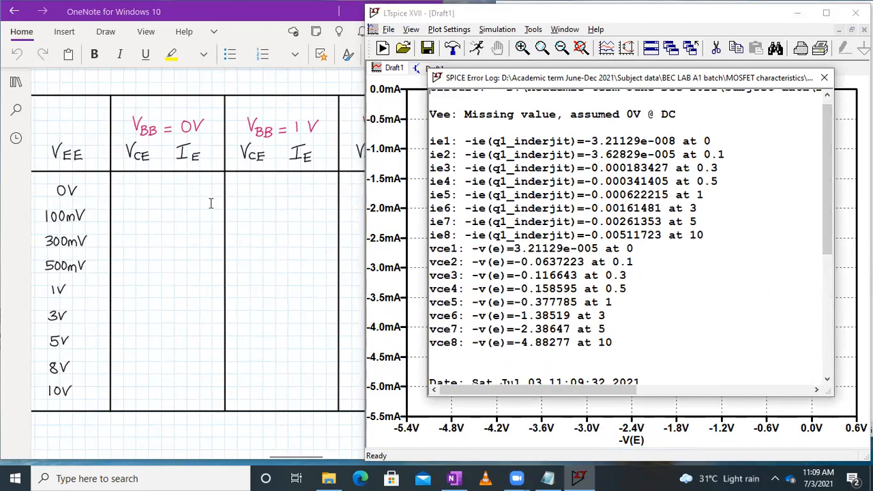
{"action": "scroll", "coordinate": [279, 198], "scroll_direction": "down", "scroll_amount": 1}
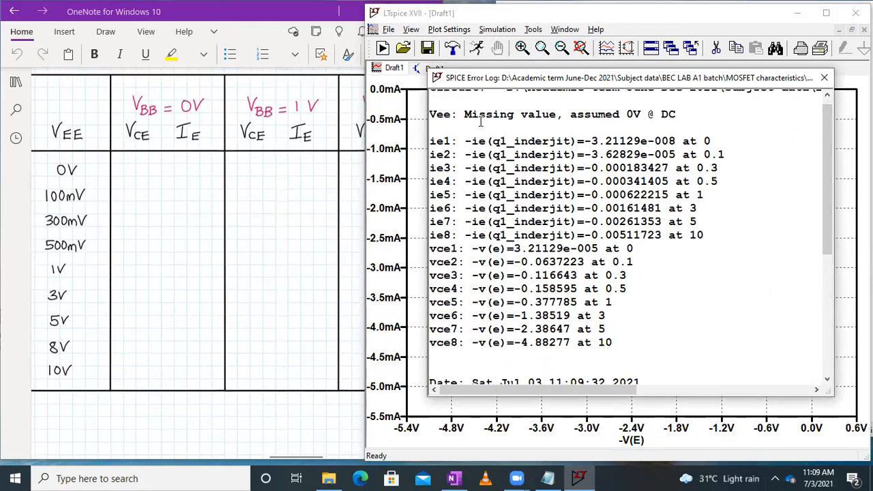
Highlight the measured IE values and the VCE values in the error log for the VBB = 1 V columns, then close the log
{"action": "left_click_drag", "start_coordinate": [662, 234], "coordinate": [595, 140]}
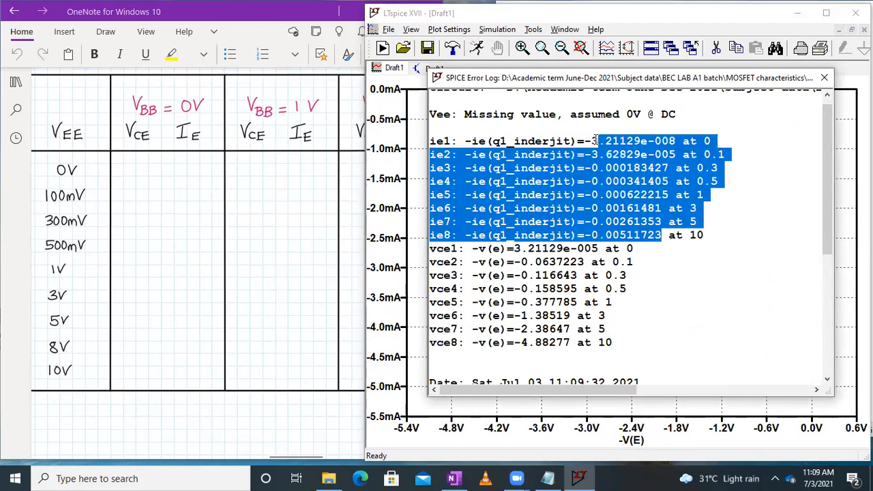
{"action": "left_click", "coordinate": [627, 275]}
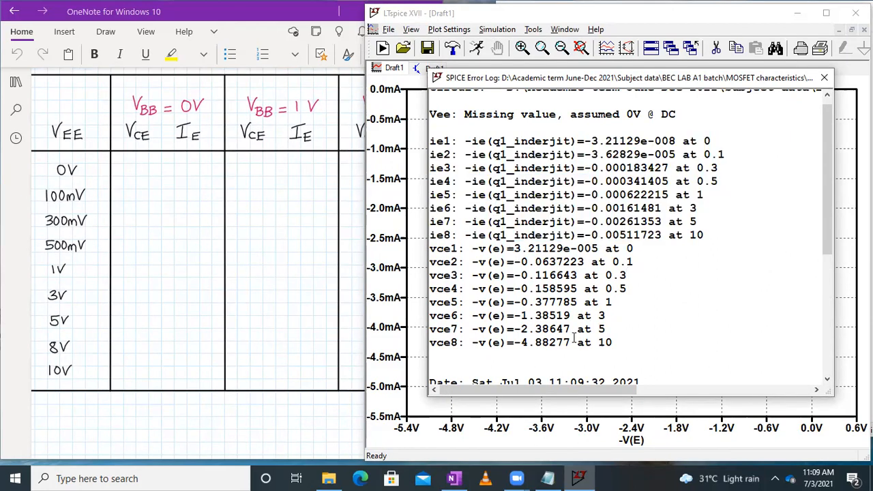
{"action": "left_click_drag", "start_coordinate": [571, 341], "coordinate": [510, 249]}
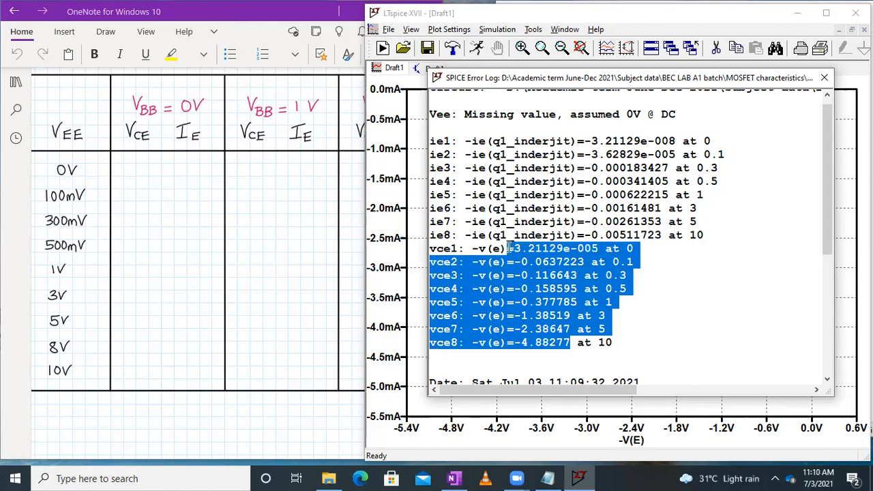
{"action": "left_click", "coordinate": [761, 309]}
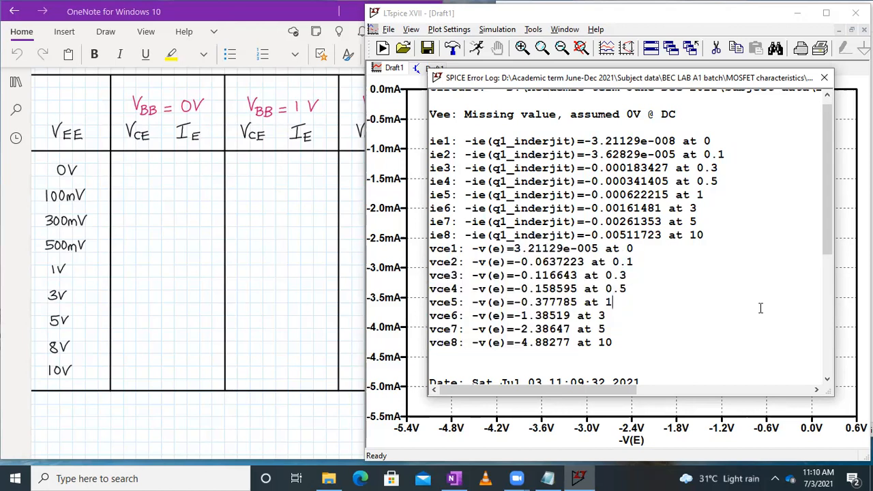
{"action": "left_click", "coordinate": [825, 77]}
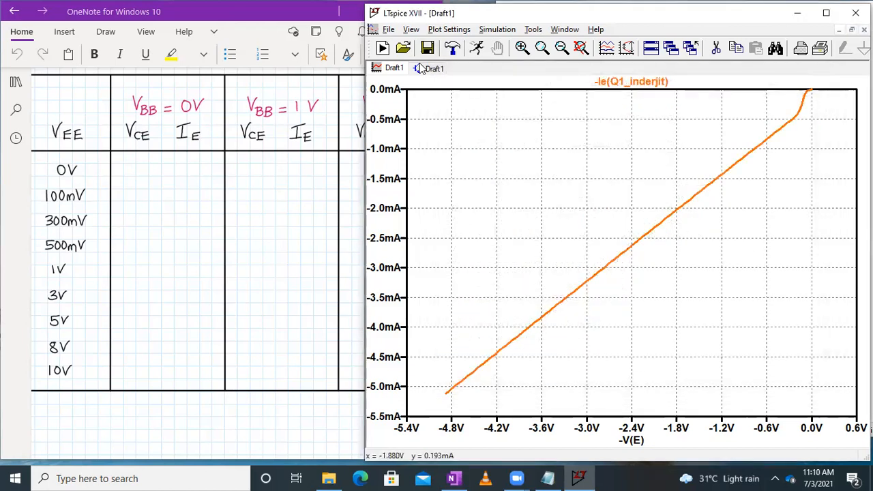
Set the VBB source's DC value to 2V in the schematic and run the simulation again
{"action": "left_click", "coordinate": [420, 68]}
{"action": "scroll", "coordinate": [205, 191], "scroll_direction": "right", "scroll_amount": 3}
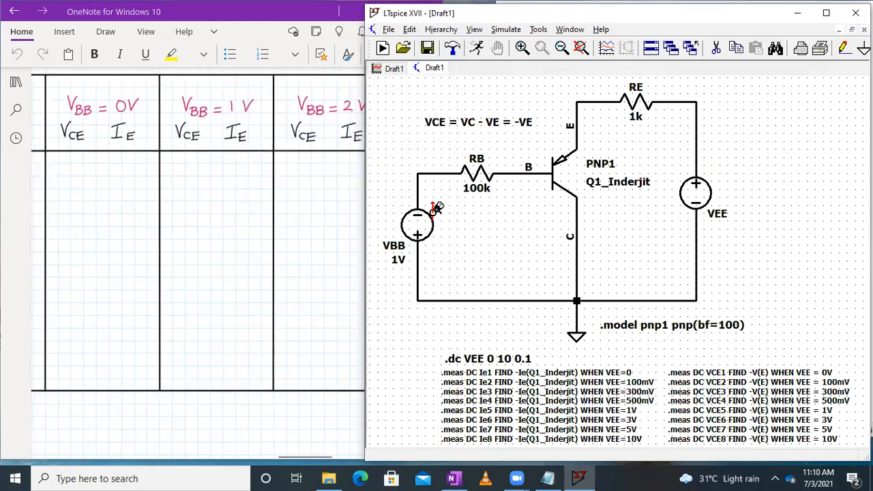
{"action": "right_click", "coordinate": [419, 217]}
{"action": "key", "text": "BackSpace"}
{"action": "type", "text": "2V"}
{"action": "key", "text": "Return"}
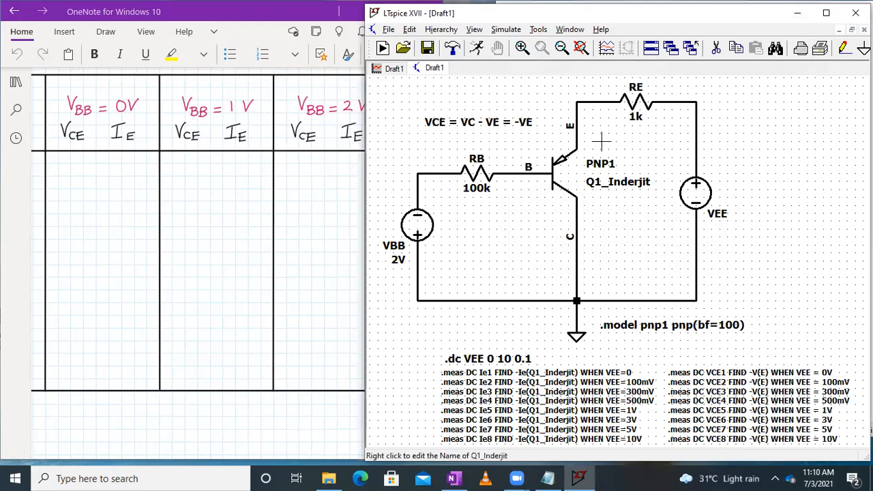
{"action": "left_click", "coordinate": [507, 30]}
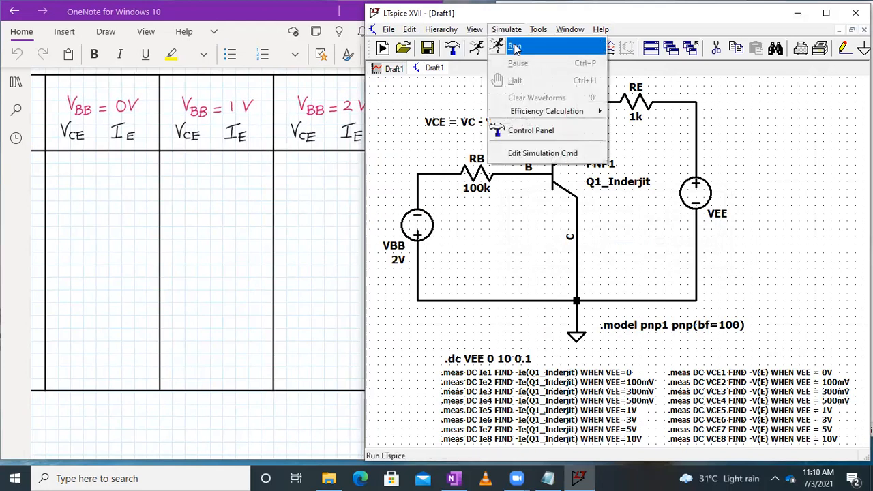
{"action": "left_click", "coordinate": [515, 48]}
Examine the 2 V run's IE and VCE measurements in the SPICE error log against the observation table, and close the log
{"action": "left_click", "coordinate": [829, 274]}
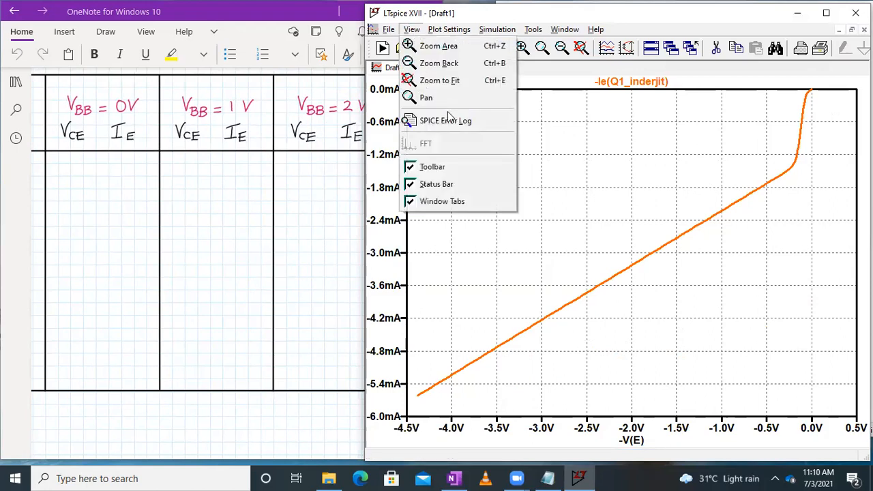
{"action": "left_click", "coordinate": [449, 120]}
{"action": "scroll", "coordinate": [555, 227], "scroll_direction": "up", "scroll_amount": 2}
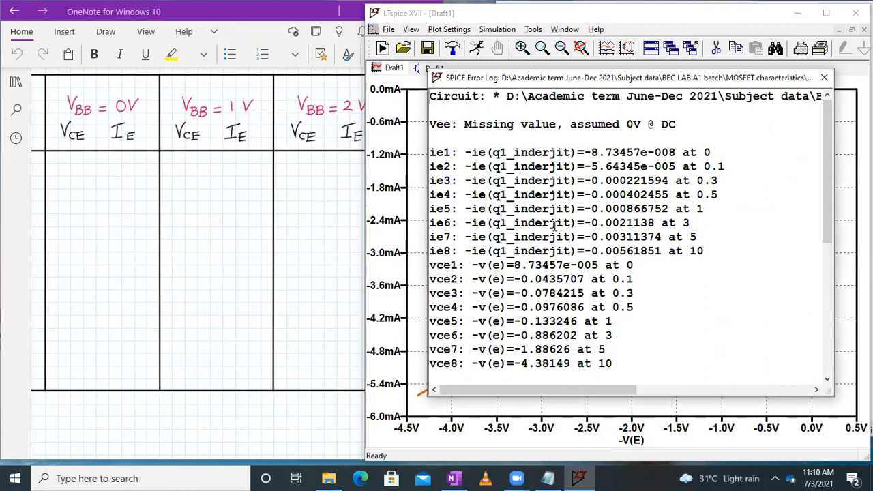
{"action": "scroll", "coordinate": [270, 237], "scroll_direction": "right", "scroll_amount": 2}
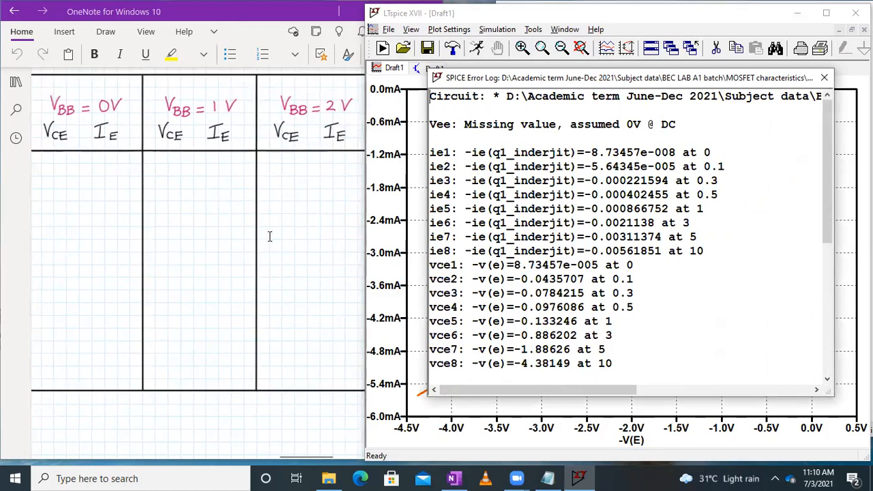
{"action": "scroll", "coordinate": [269, 237], "scroll_direction": "left", "scroll_amount": 4}
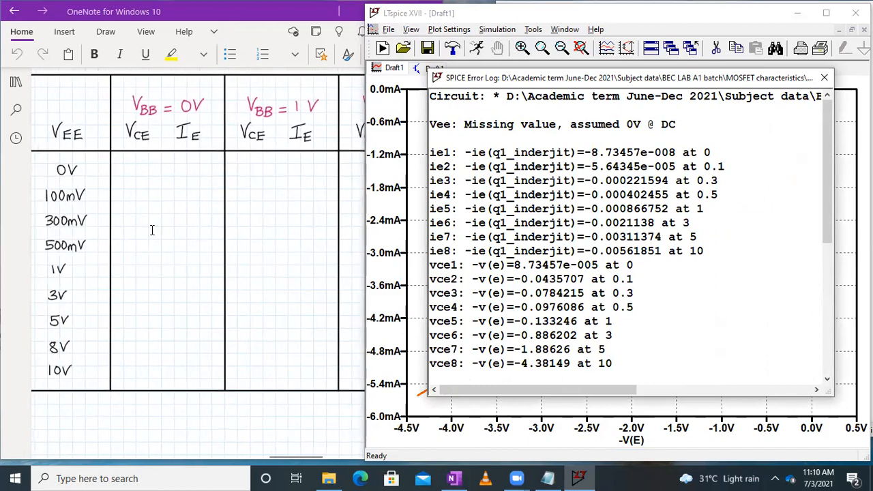
{"action": "scroll", "coordinate": [287, 266], "scroll_direction": "right", "scroll_amount": 5}
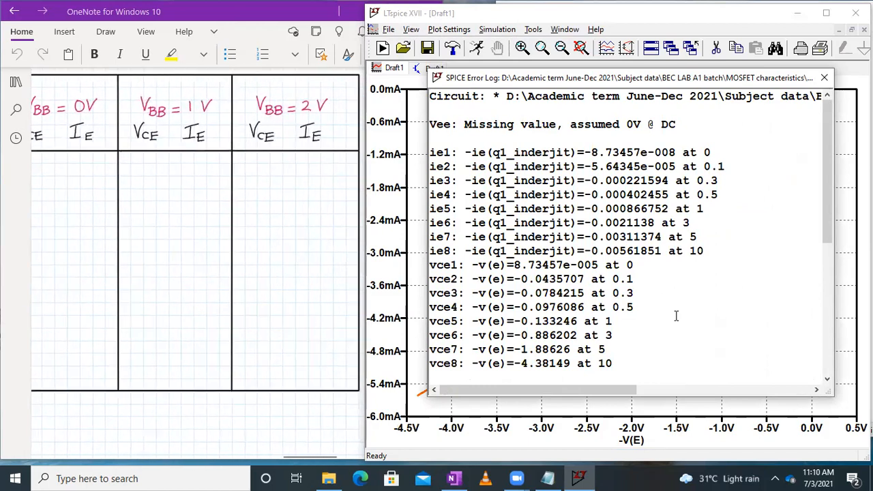
{"action": "left_click", "coordinate": [824, 77]}
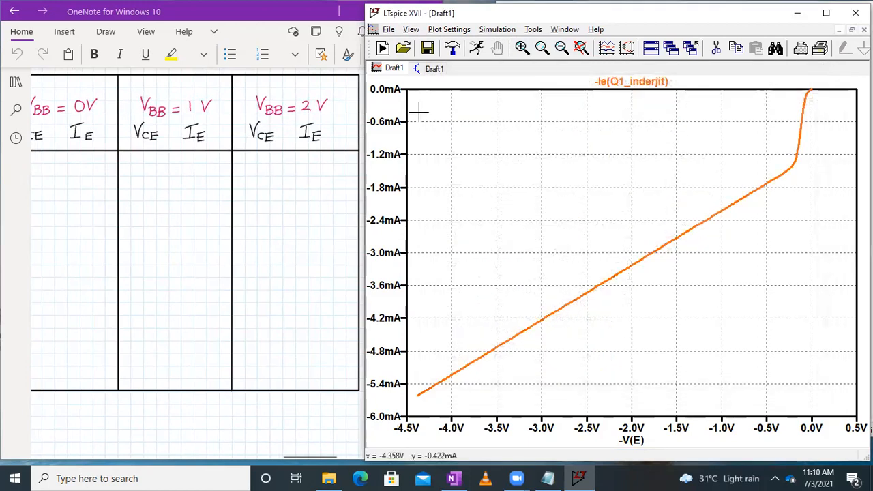
Open the existing schematic npn_cc_input_ch from the Ltspice folder inside BEC LAB A1 batch, BEC Expt 4
{"action": "left_click", "coordinate": [434, 69]}
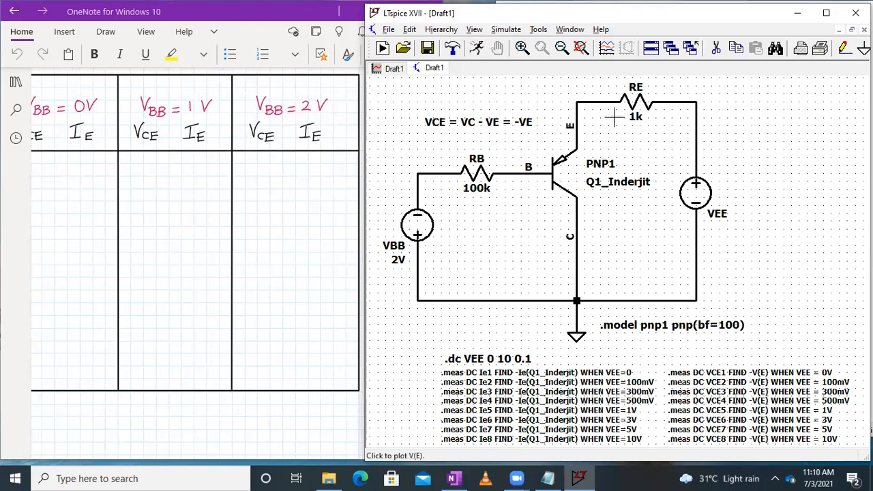
{"action": "left_click", "coordinate": [404, 52]}
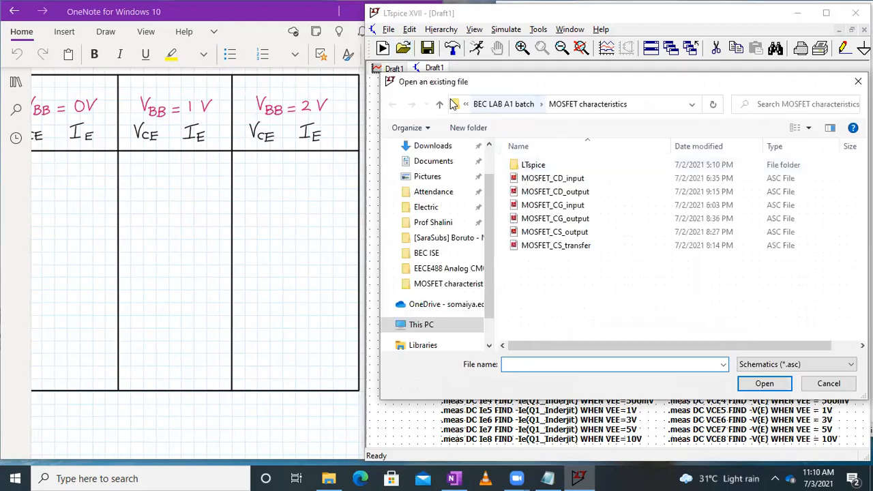
{"action": "left_click", "coordinate": [439, 104]}
{"action": "left_click", "coordinate": [439, 105]}
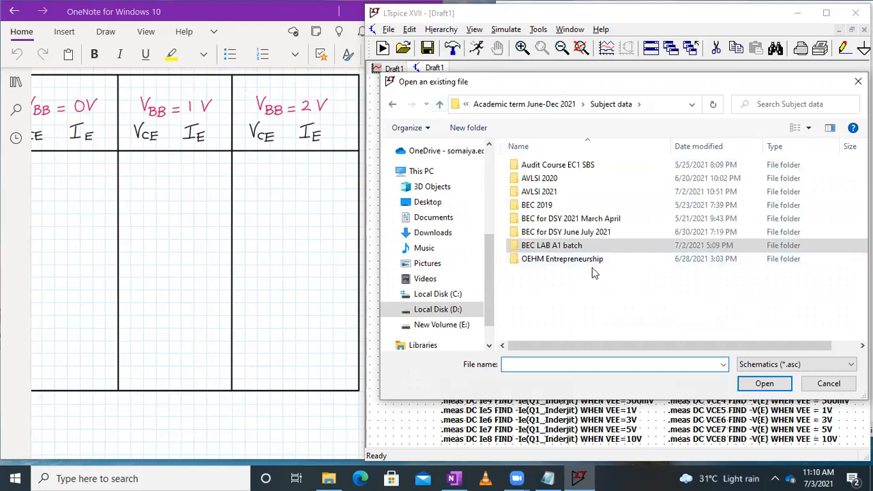
{"action": "double_click", "coordinate": [554, 246]}
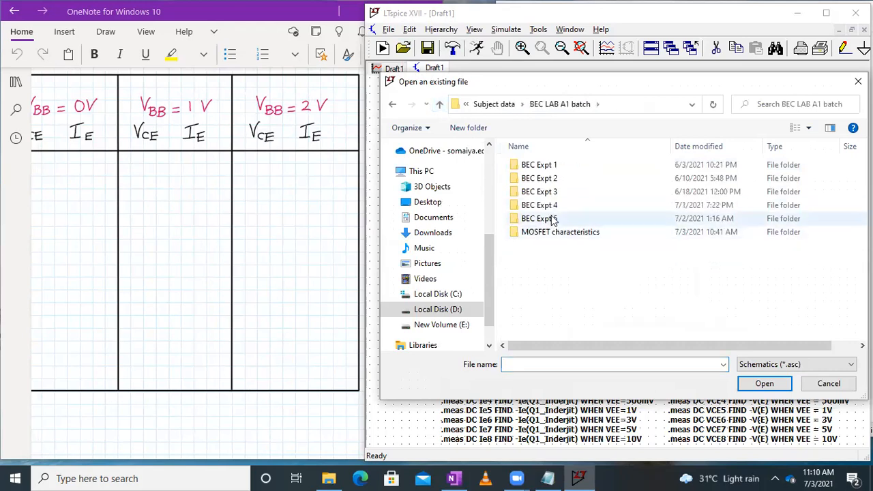
{"action": "double_click", "coordinate": [553, 206]}
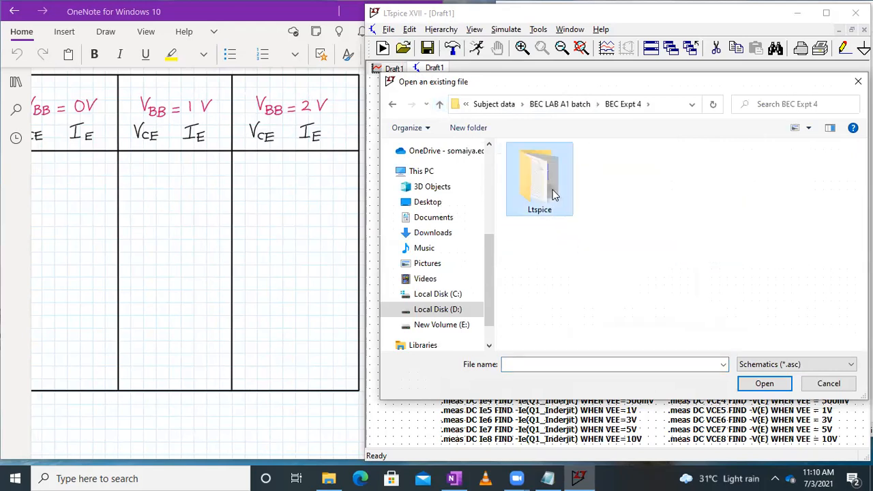
{"action": "double_click", "coordinate": [551, 191]}
{"action": "scroll", "coordinate": [574, 193], "scroll_direction": "down", "scroll_amount": 1}
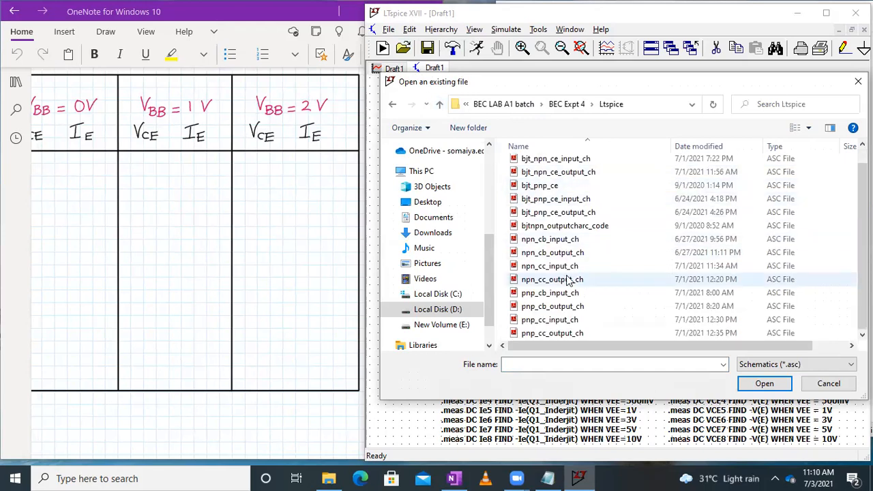
{"action": "left_click", "coordinate": [550, 266]}
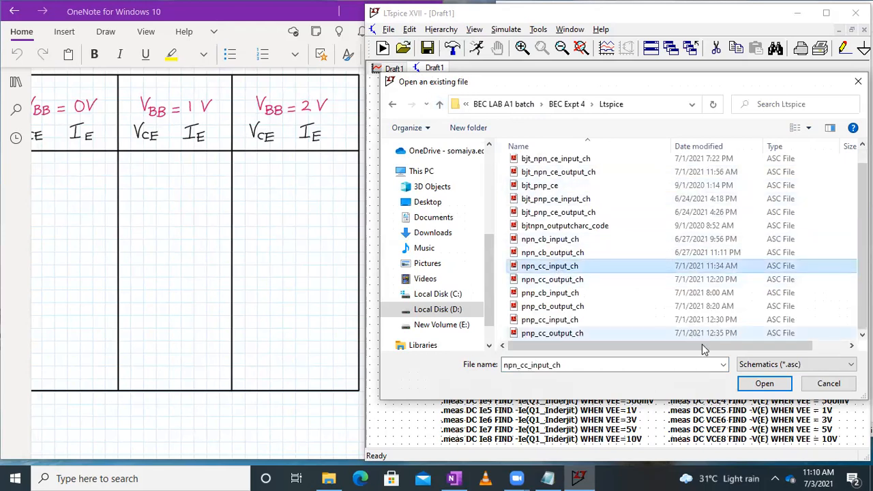
{"action": "left_click", "coordinate": [757, 384]}
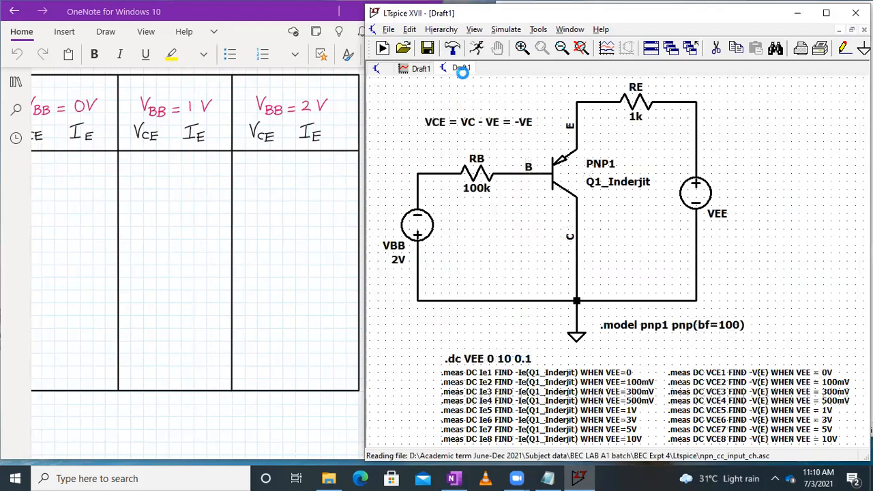
Close the Draft1 schematic and save its changes, leaving npn_cc_input_ch as the working schematic
{"action": "left_click", "coordinate": [395, 69]}
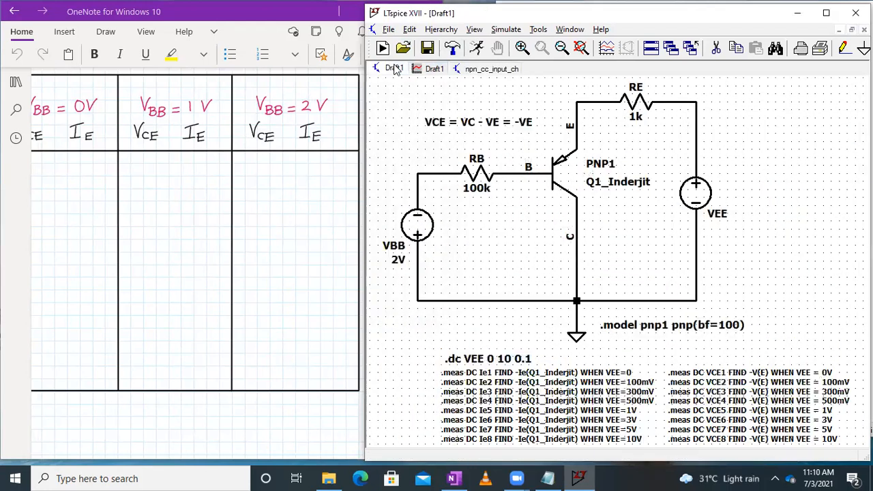
{"action": "right_click", "coordinate": [395, 69]}
{"action": "left_click", "coordinate": [415, 90]}
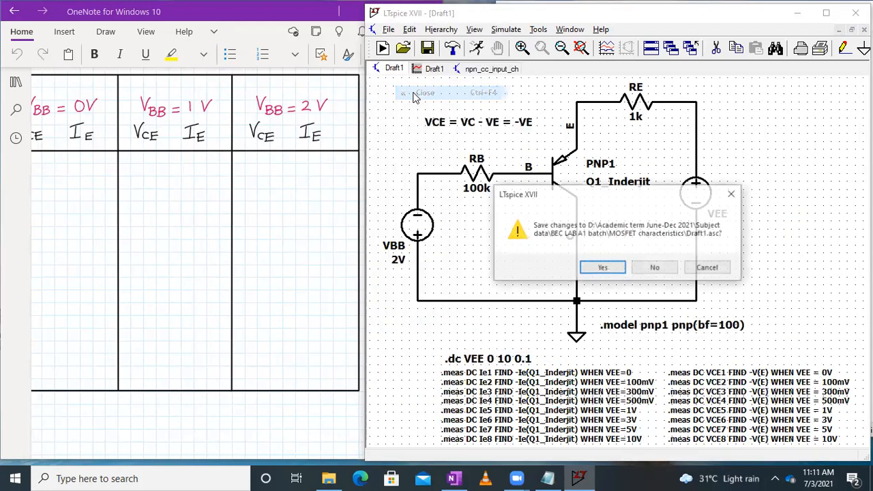
{"action": "left_click", "coordinate": [619, 266]}
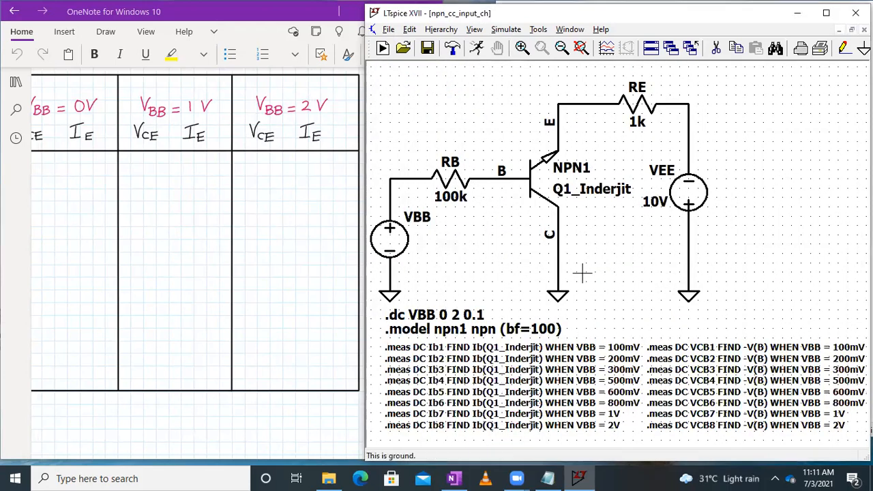
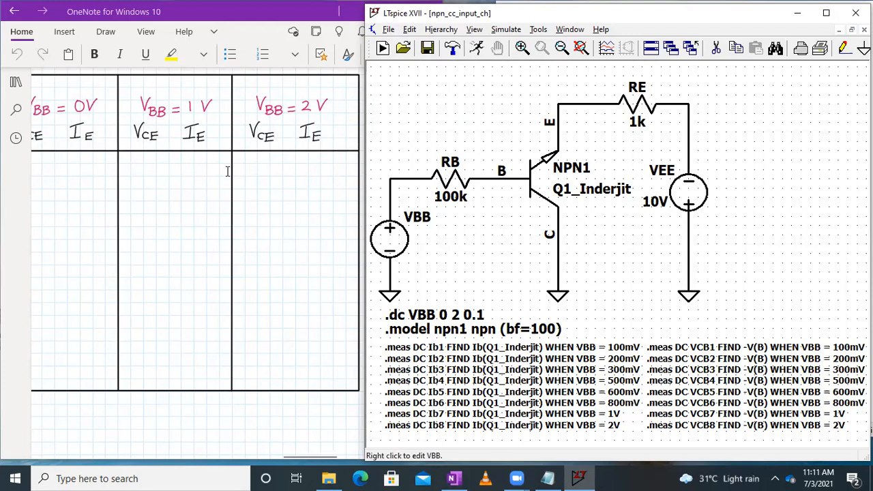
Switch to OneNote, open the page "PNP BJT CC Input characteristics" and hide the notebook navigation
{"action": "scroll", "coordinate": [228, 171], "scroll_direction": "down", "scroll_amount": 4}
{"action": "scroll", "coordinate": [227, 172], "scroll_direction": "left", "scroll_amount": 4}
{"action": "scroll", "coordinate": [228, 171], "scroll_direction": "up", "scroll_amount": 10}
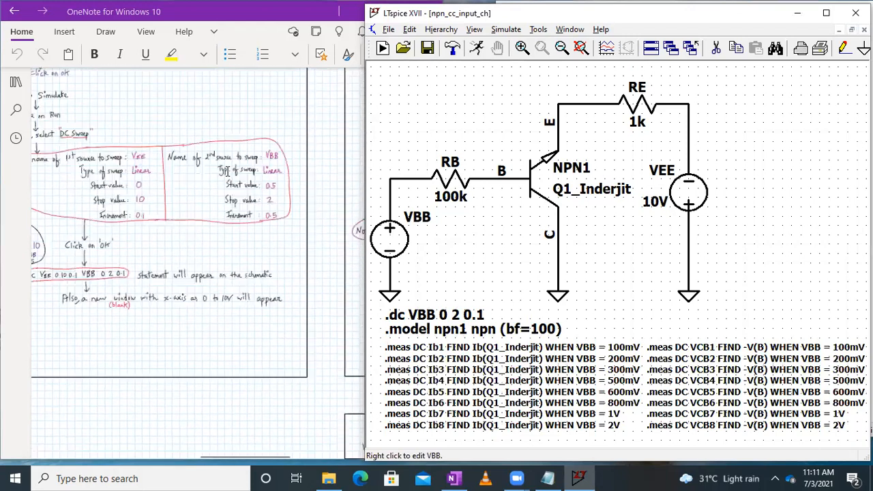
{"action": "left_click", "coordinate": [16, 82]}
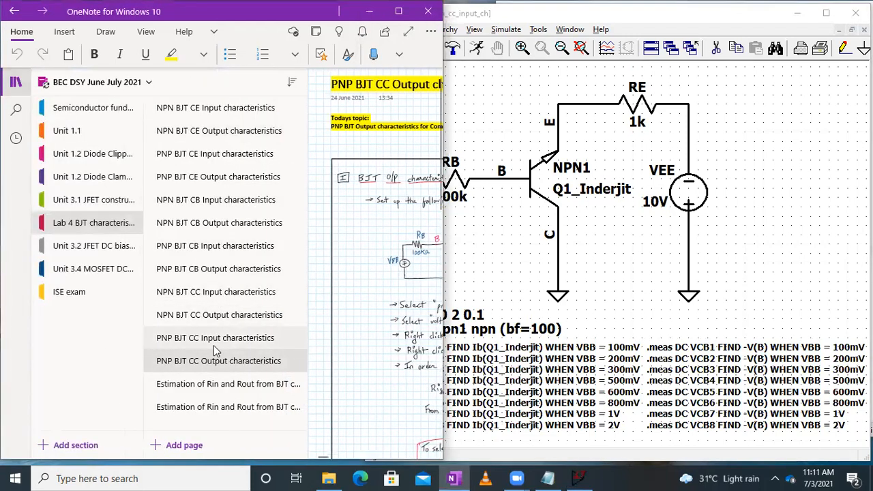
{"action": "left_click", "coordinate": [214, 338]}
{"action": "left_click", "coordinate": [16, 82]}
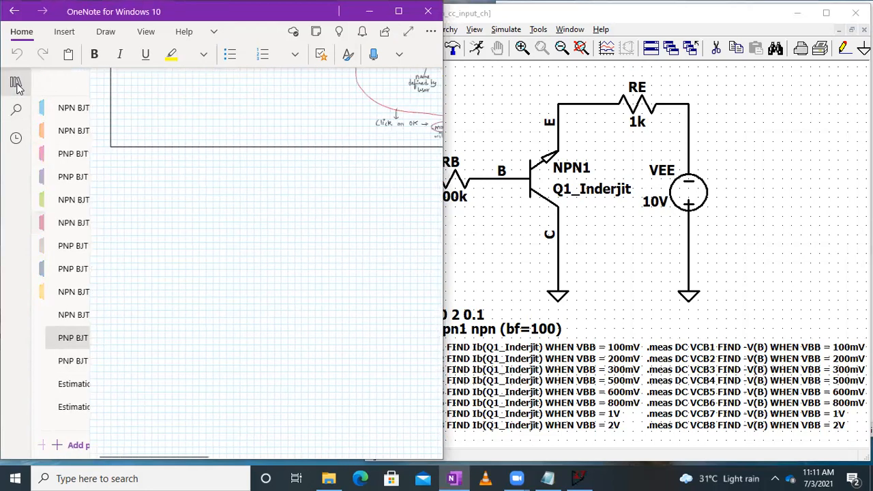
Switch to LTspice, open the schematic pnp_cc_input_ch from the Ltspice folder, and close npn_cc_input_ch
{"action": "scroll", "coordinate": [161, 212], "scroll_direction": "up", "scroll_amount": 5}
{"action": "scroll", "coordinate": [161, 212], "scroll_direction": "left", "scroll_amount": 2}
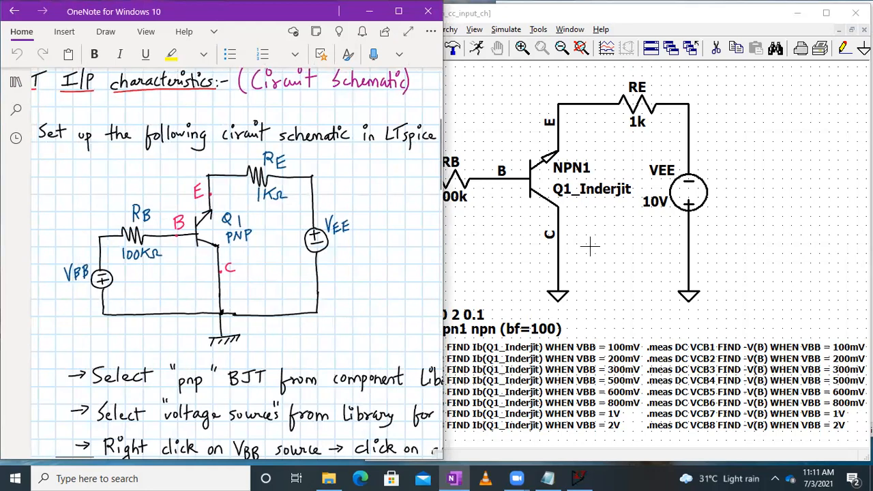
{"action": "left_click_drag", "start_coordinate": [591, 247], "coordinate": [612, 254]}
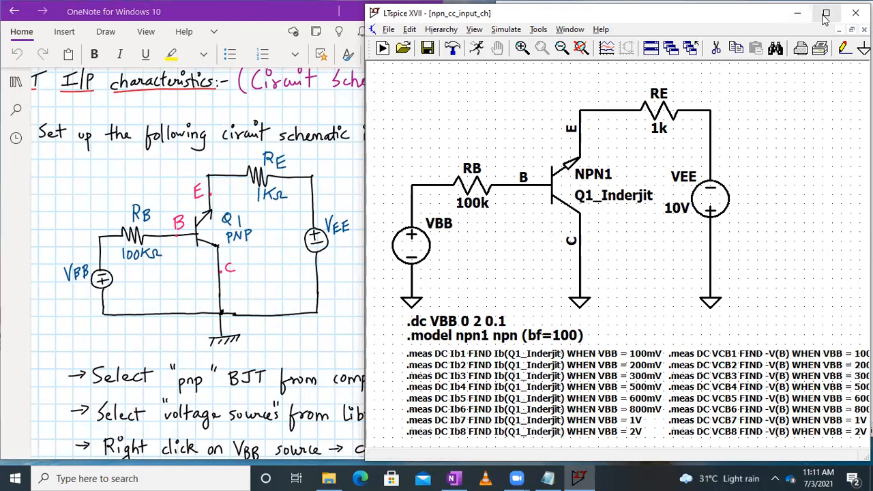
{"action": "left_click", "coordinate": [407, 50]}
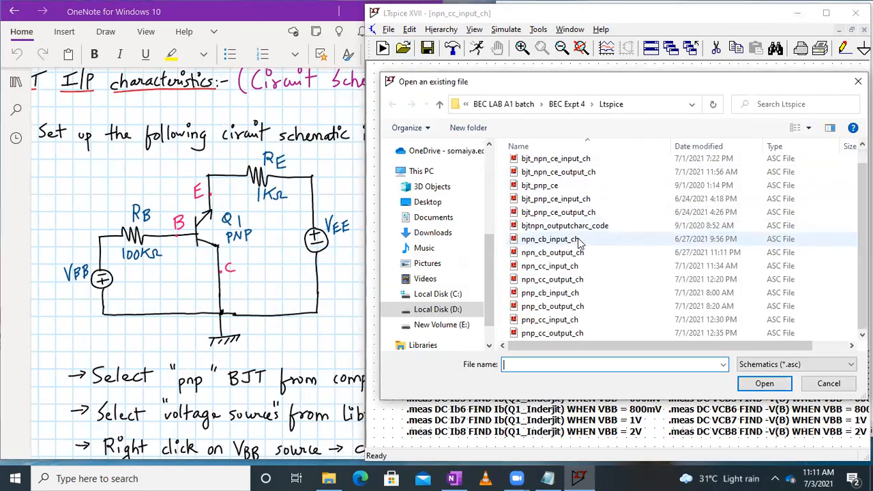
{"action": "left_click", "coordinate": [565, 321]}
{"action": "left_click", "coordinate": [772, 390]}
{"action": "right_click", "coordinate": [428, 70]}
{"action": "left_click", "coordinate": [447, 98]}
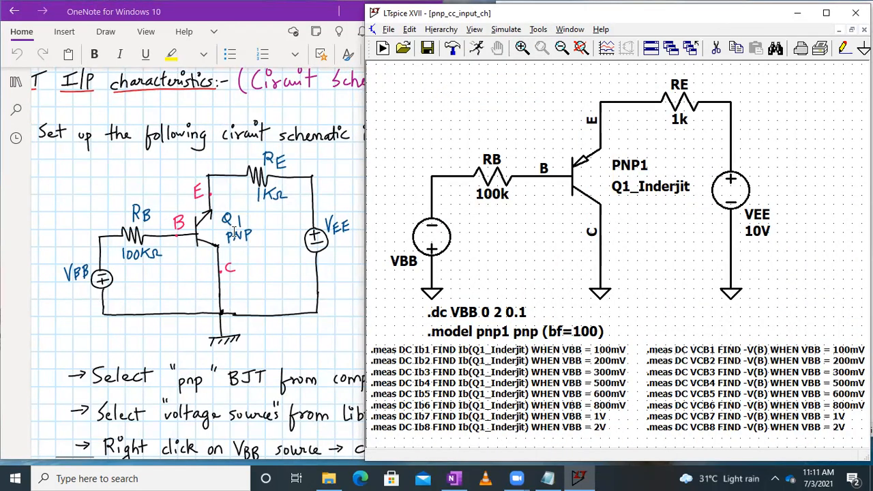
Review the OneNote instructions for the PNP circuit down to the DC sweep settings for sources VBB and VEE
{"action": "scroll", "coordinate": [234, 232], "scroll_direction": "down", "scroll_amount": 5}
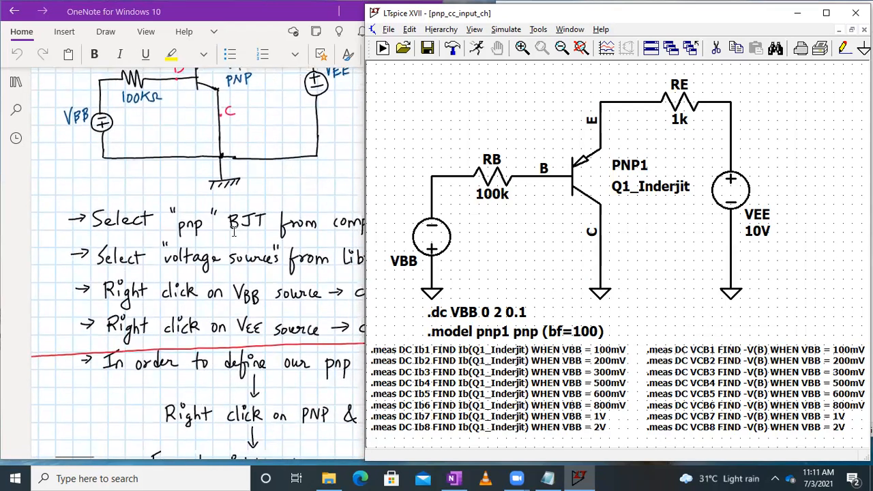
{"action": "scroll", "coordinate": [283, 232], "scroll_direction": "right", "scroll_amount": 10}
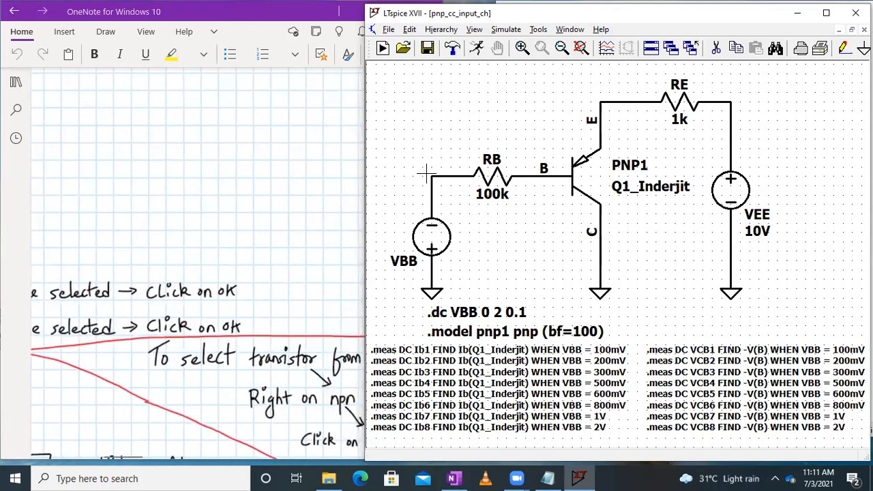
{"action": "scroll", "coordinate": [214, 185], "scroll_direction": "up", "scroll_amount": 4}
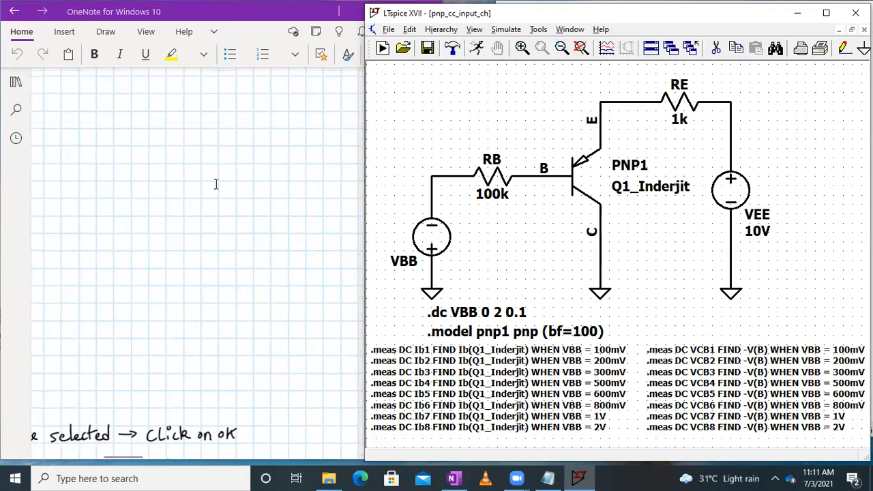
{"action": "scroll", "coordinate": [214, 185], "scroll_direction": "down", "scroll_amount": 10}
{"action": "scroll", "coordinate": [216, 184], "scroll_direction": "down", "scroll_amount": 3}
{"action": "scroll", "coordinate": [214, 185], "scroll_direction": "right", "scroll_amount": 10}
{"action": "scroll", "coordinate": [213, 185], "scroll_direction": "right", "scroll_amount": 15}
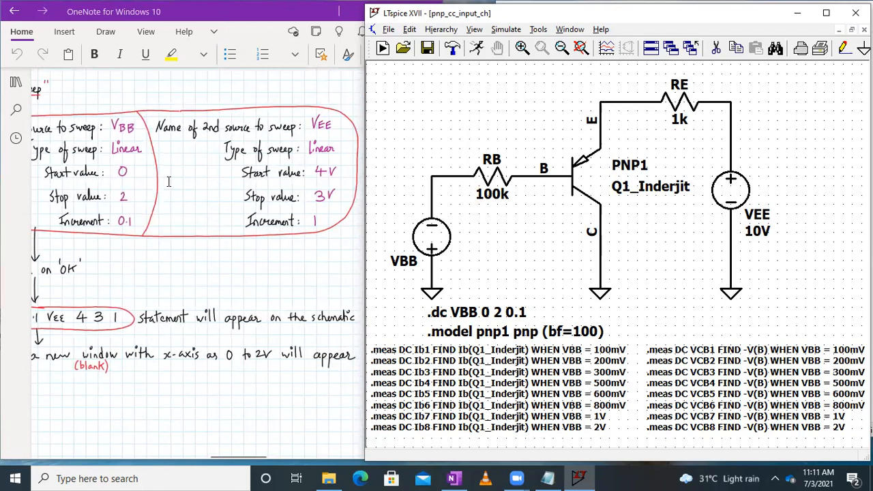
{"action": "scroll", "coordinate": [169, 182], "scroll_direction": "up", "scroll_amount": 2}
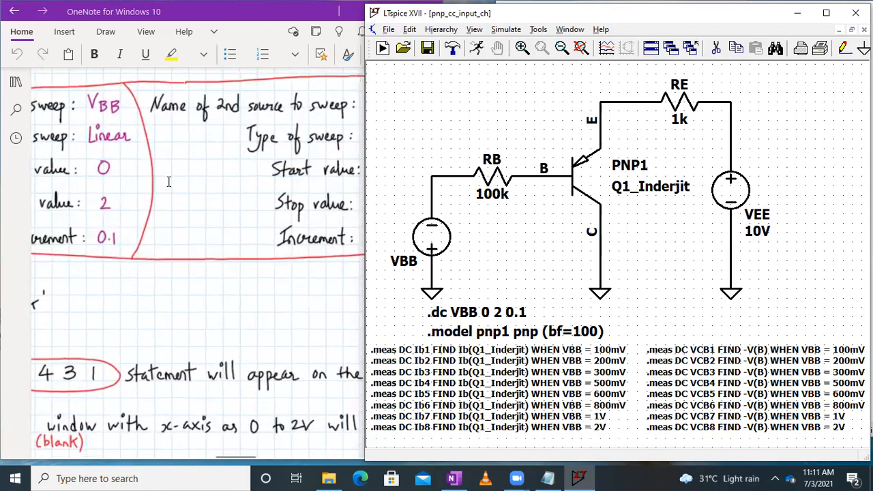
Add VEE as the second DC sweep source, linear from 4V to 3V with increment 1, and run the simulation
{"action": "right_click", "coordinate": [476, 311]}
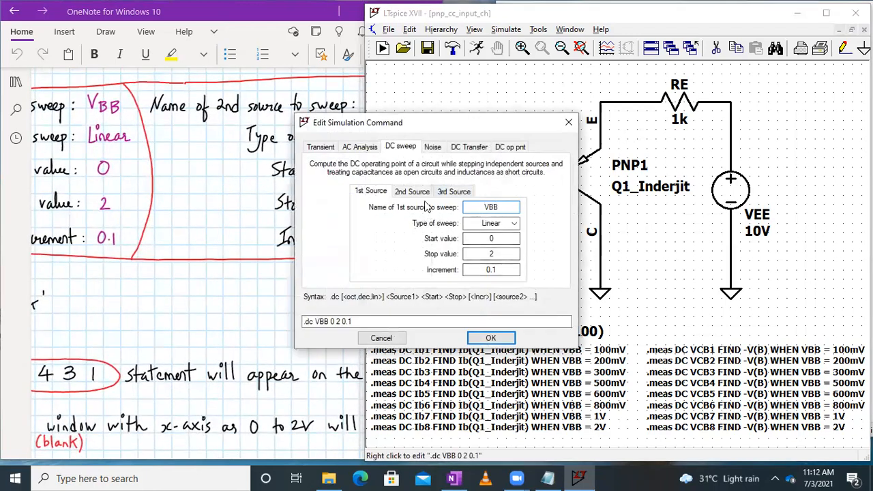
{"action": "left_click", "coordinate": [413, 192]}
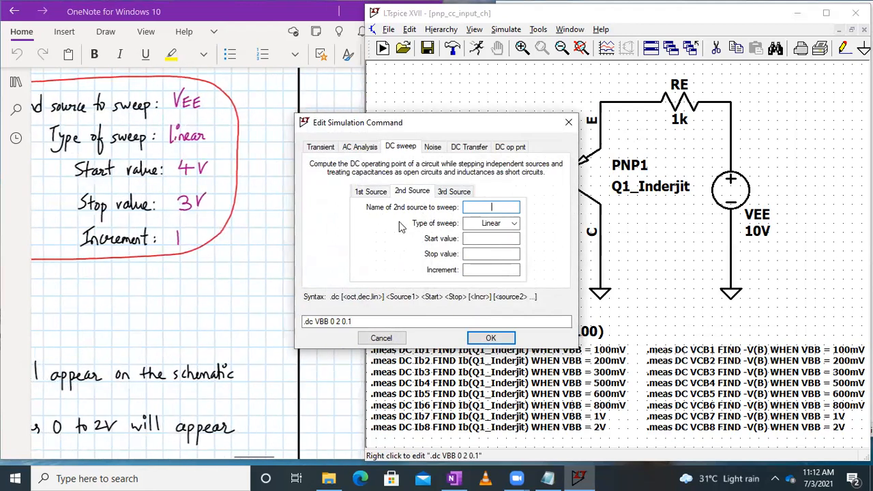
{"action": "type", "text": "VEE"}
{"action": "left_click", "coordinate": [507, 242]}
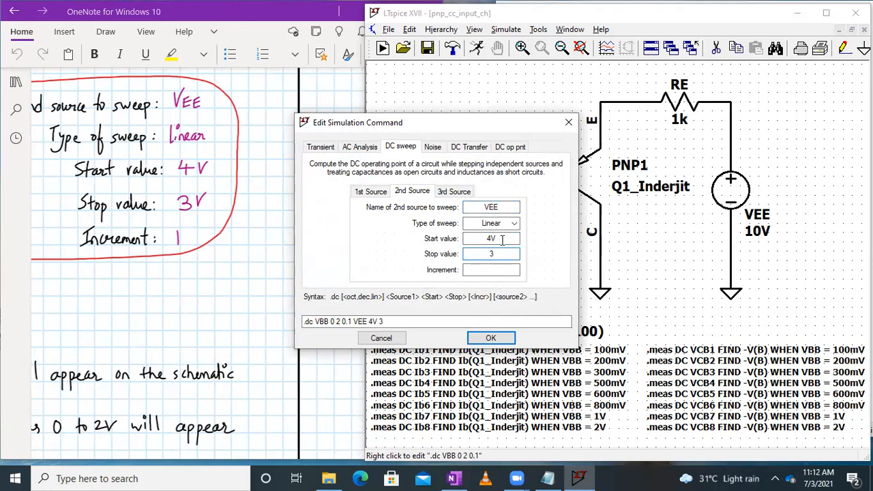
{"action": "type", "text": "1"}
{"action": "key", "text": "Return"}
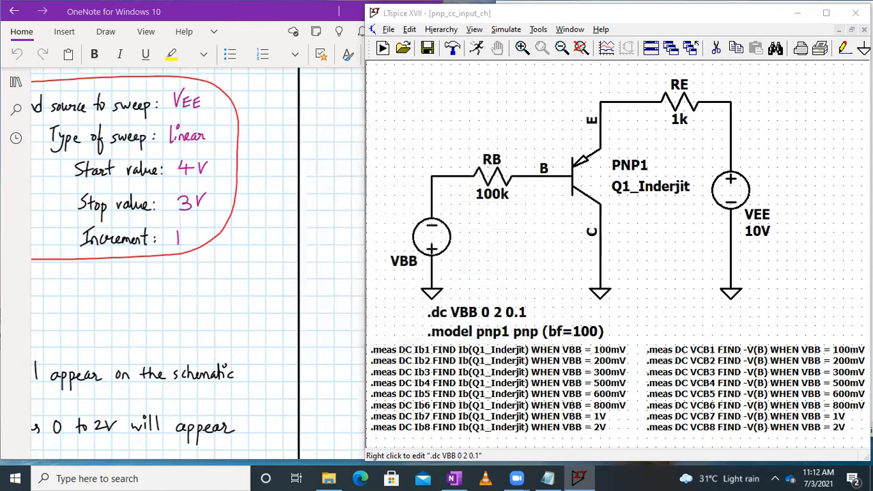
{"action": "left_click", "coordinate": [518, 29]}
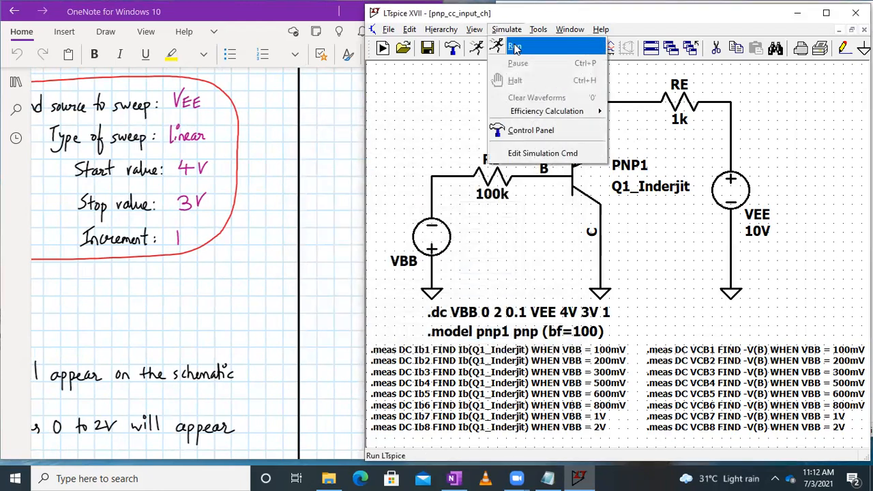
{"action": "left_click", "coordinate": [514, 46]}
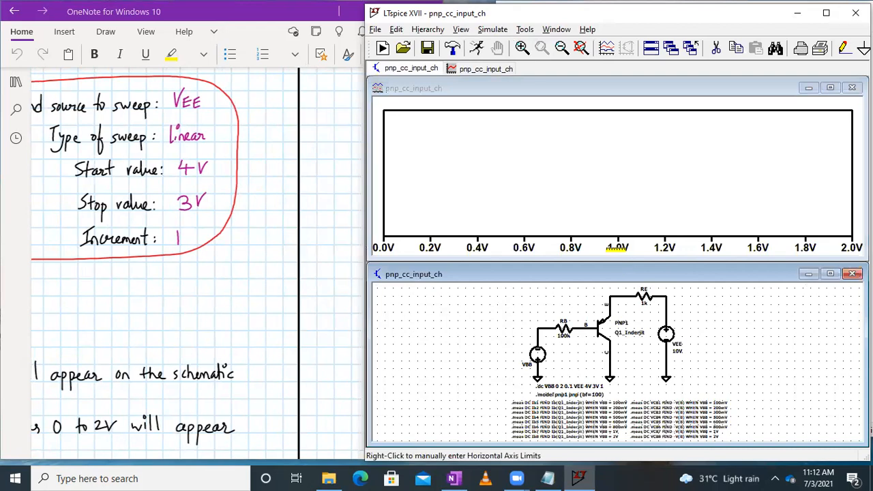
Following the notes on plotting IB versus VCB, set the quantity plotted on the horizontal axis to -V(B)
{"action": "scroll", "coordinate": [212, 283], "scroll_direction": "down", "scroll_amount": 2}
{"action": "scroll", "coordinate": [198, 282], "scroll_direction": "left", "scroll_amount": 1}
{"action": "scroll", "coordinate": [195, 283], "scroll_direction": "down", "scroll_amount": 6}
{"action": "scroll", "coordinate": [194, 283], "scroll_direction": "right", "scroll_amount": 8}
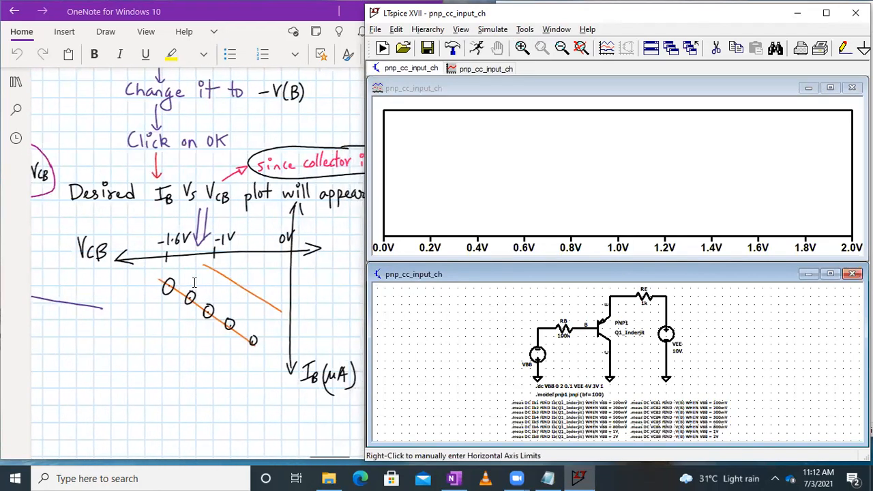
{"action": "scroll", "coordinate": [194, 282], "scroll_direction": "up", "scroll_amount": 1}
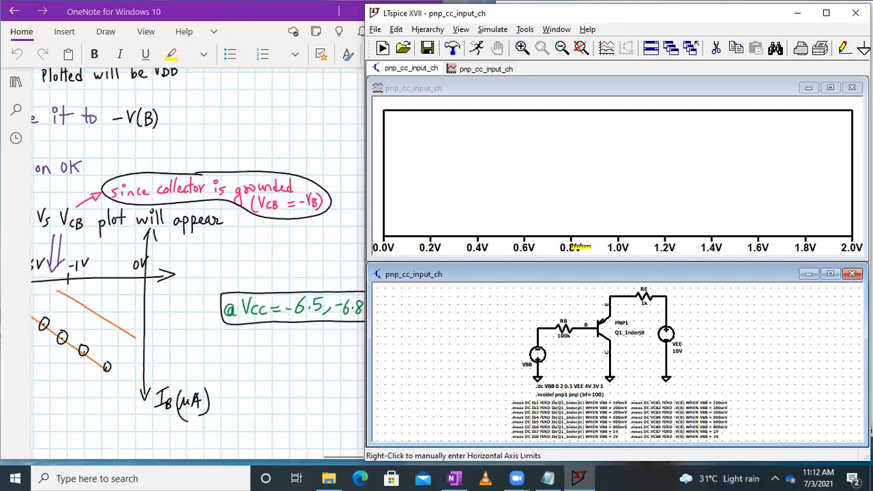
{"action": "right_click", "coordinate": [581, 247]}
{"action": "left_click", "coordinate": [569, 218]}
{"action": "key", "text": "BackSpace"}
{"action": "key", "text": "BackSpace"}
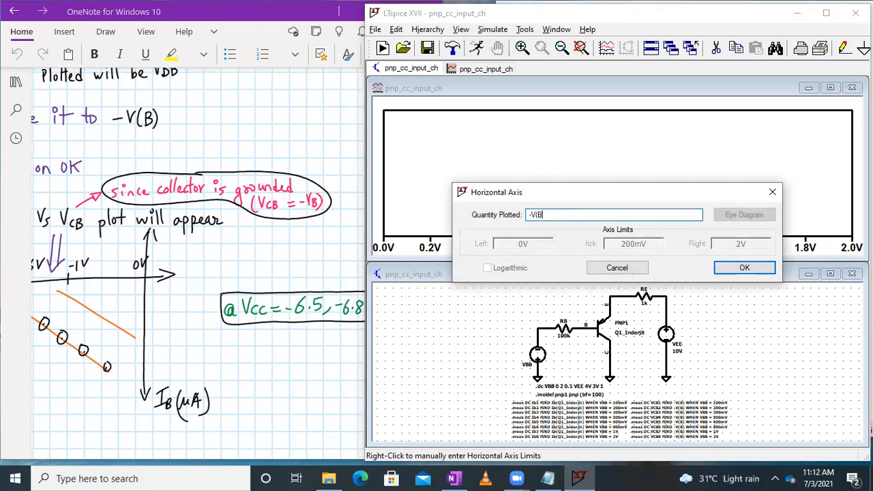
{"action": "key", "text": "Return"}
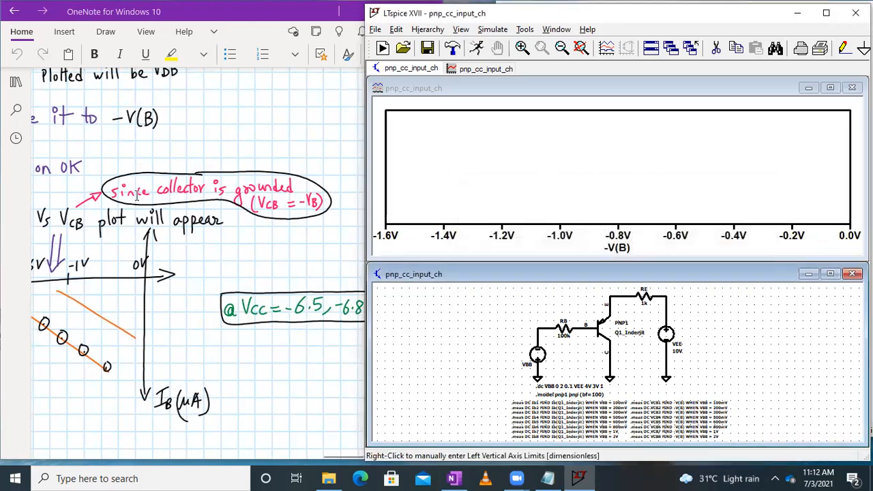
Add only the transistor's base current Ib as a trace to the blank plot, and maximize the waveform window
{"action": "scroll", "coordinate": [121, 207], "scroll_direction": "up", "scroll_amount": 15}
{"action": "scroll", "coordinate": [121, 207], "scroll_direction": "up", "scroll_amount": 4}
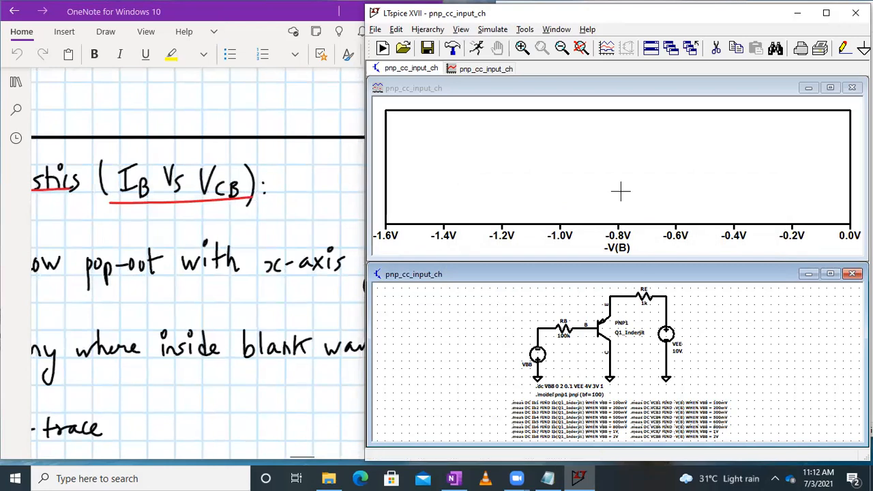
{"action": "right_click", "coordinate": [526, 161]}
{"action": "left_click", "coordinate": [549, 225]}
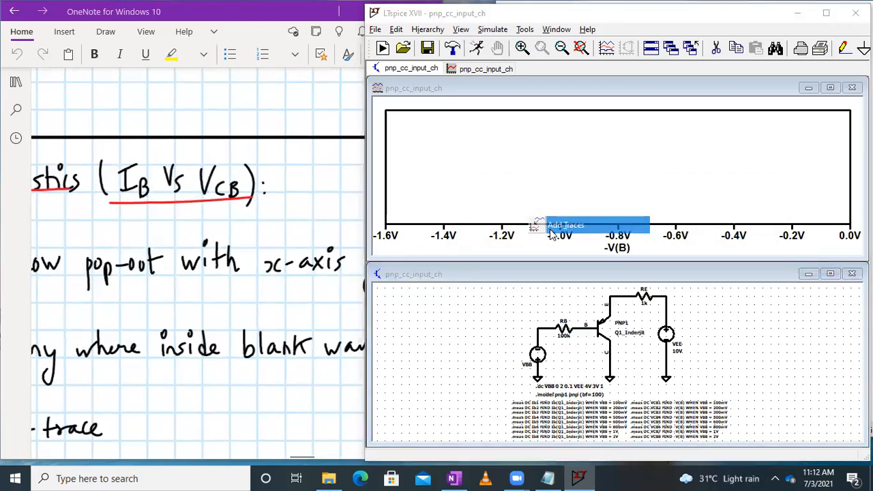
{"action": "left_click", "coordinate": [512, 262]}
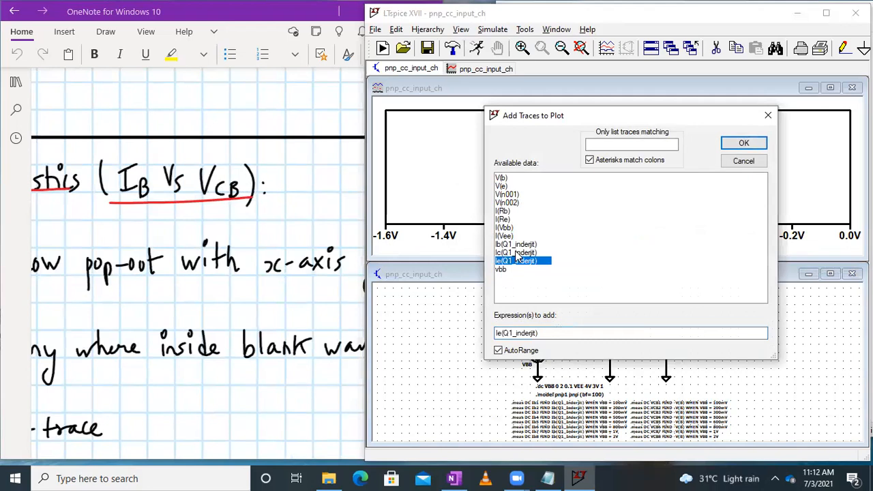
{"action": "left_click", "coordinate": [517, 245]}
{"action": "left_click_drag", "start_coordinate": [539, 334], "coordinate": [380, 353]}
{"action": "key", "text": "BackSpace"}
{"action": "key", "text": "Return"}
{"action": "left_click", "coordinate": [830, 87]}
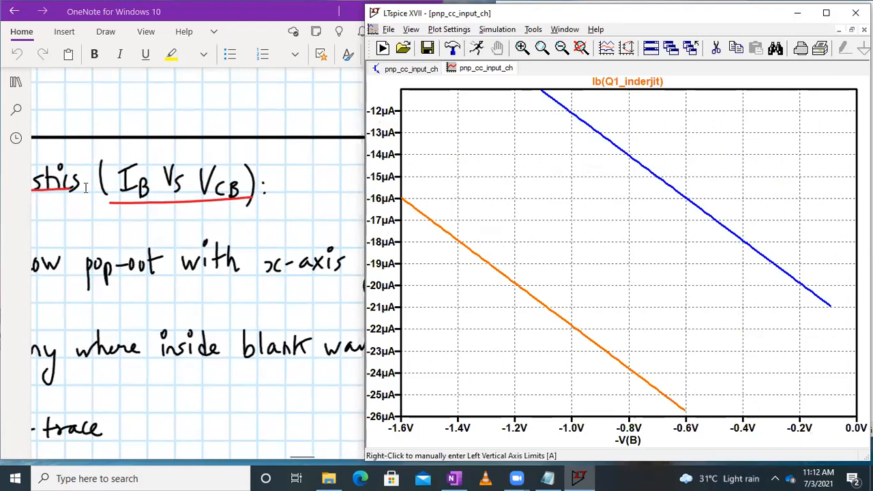
Compare the base current curves with the IB versus VCB sketch in the notes, and close the waveform plot
{"action": "scroll", "coordinate": [195, 325], "scroll_direction": "down", "scroll_amount": 10}
{"action": "scroll", "coordinate": [195, 325], "scroll_direction": "down", "scroll_amount": 1}
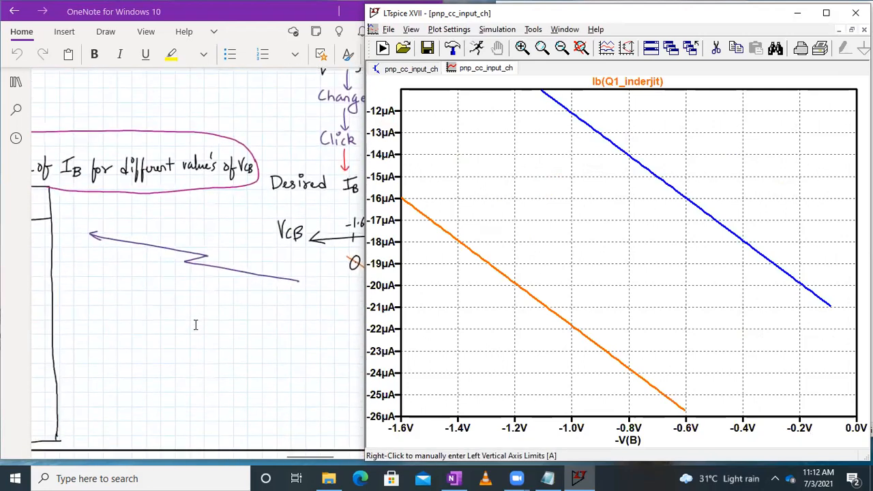
{"action": "scroll", "coordinate": [195, 325], "scroll_direction": "left", "scroll_amount": 5}
{"action": "scroll", "coordinate": [239, 267], "scroll_direction": "down", "scroll_amount": 1}
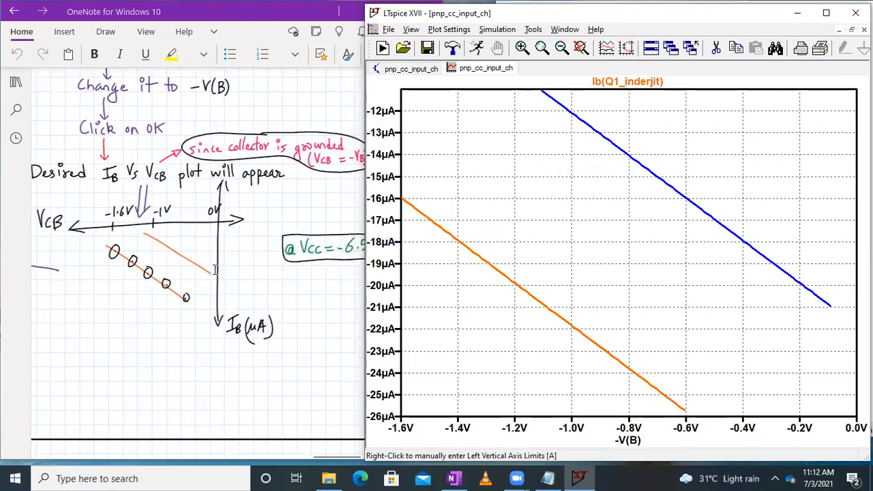
{"action": "scroll", "coordinate": [215, 269], "scroll_direction": "up", "scroll_amount": 1}
{"action": "scroll", "coordinate": [215, 270], "scroll_direction": "left", "scroll_amount": 1}
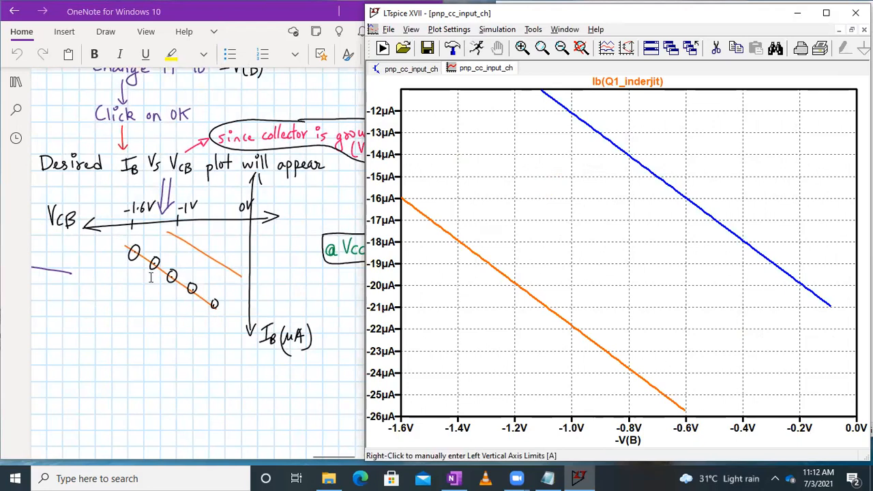
{"action": "left_click", "coordinate": [430, 70]}
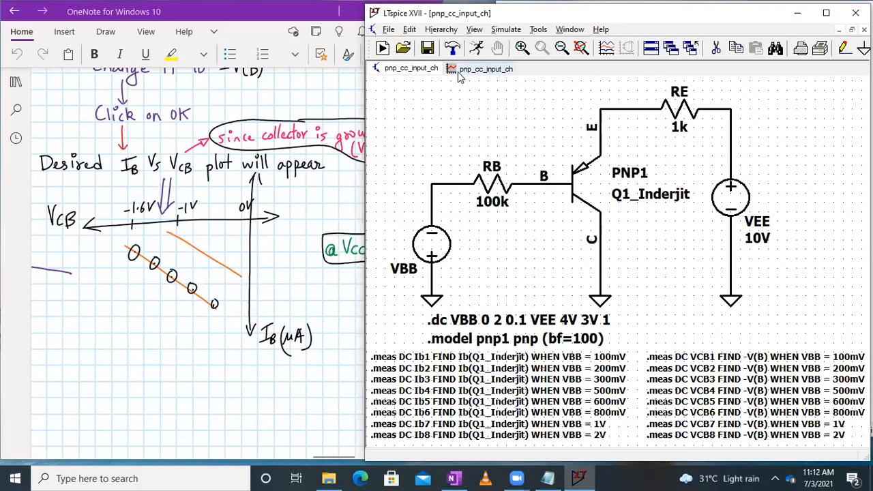
{"action": "left_click", "coordinate": [485, 69]}
{"action": "right_click", "coordinate": [485, 69]}
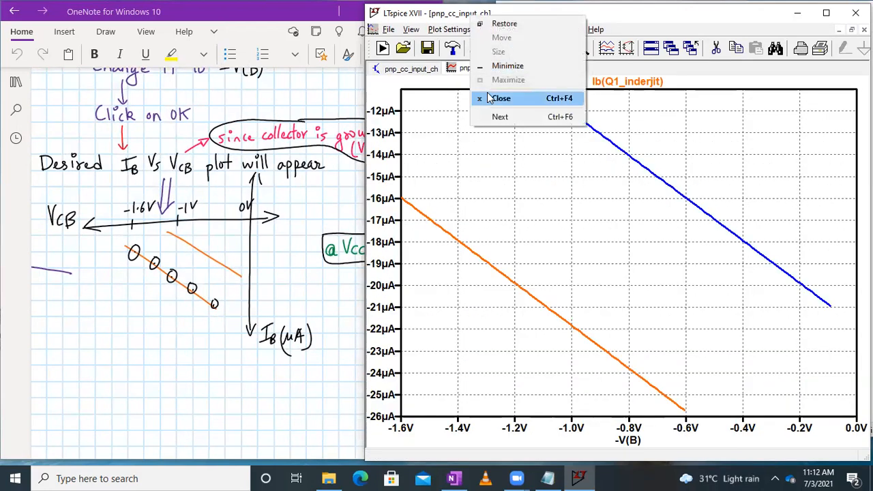
{"action": "left_click", "coordinate": [498, 98]}
Bring up the observation table in the notes and remove VEE from the sweep command, leaving .dc VBB 0 2 0.1
{"action": "scroll", "coordinate": [154, 287], "scroll_direction": "down", "scroll_amount": 10}
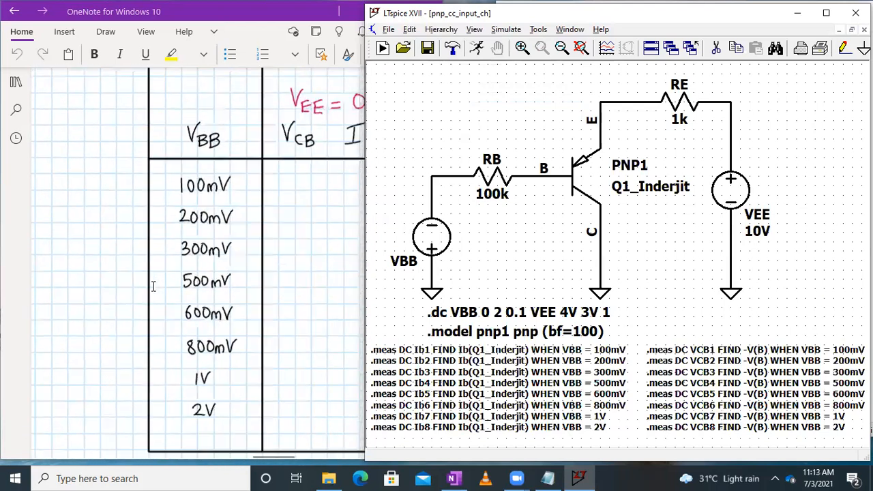
{"action": "scroll", "coordinate": [154, 287], "scroll_direction": "down", "scroll_amount": 3}
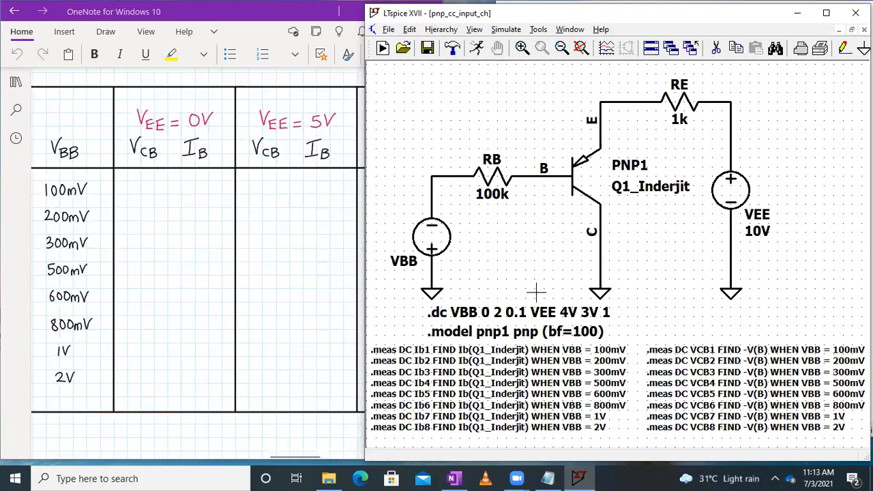
{"action": "right_click", "coordinate": [540, 313]}
{"action": "double_click", "coordinate": [515, 207]}
{"action": "type", "text": "V"}
{"action": "key", "text": "Return"}
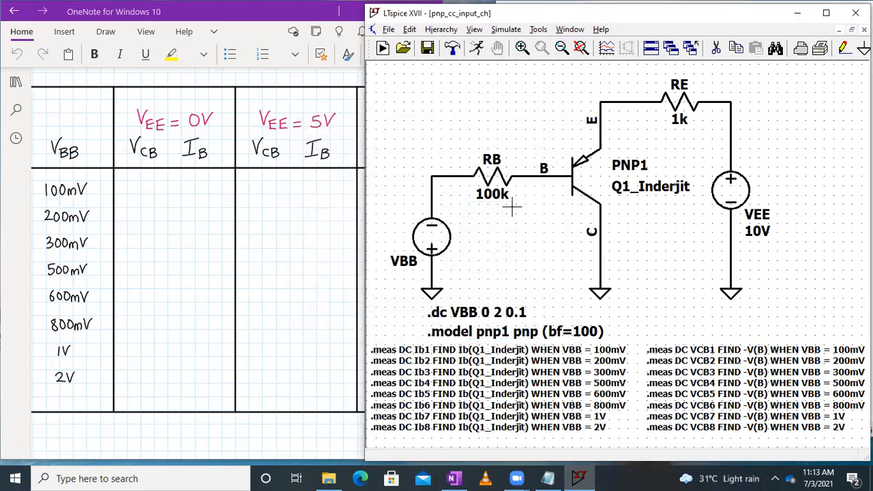
Set the DC value of the voltage source VEE to 5V
{"action": "right_click", "coordinate": [751, 193]}
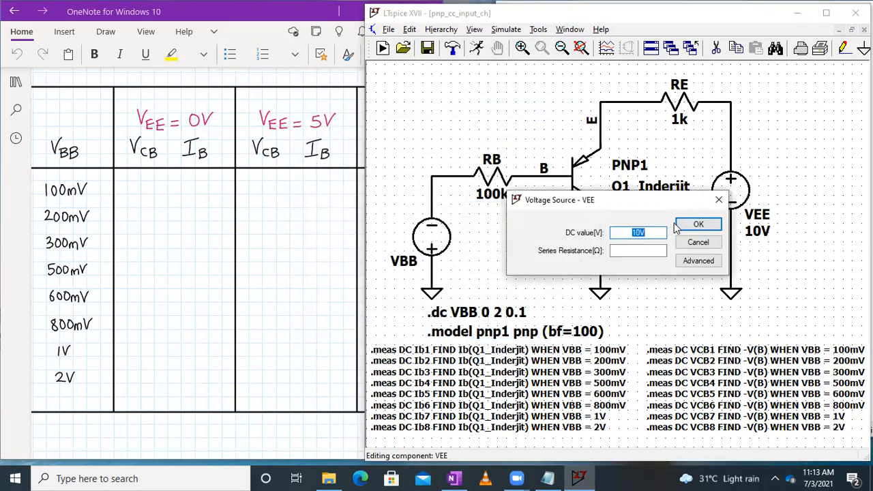
{"action": "key", "text": "Return"}
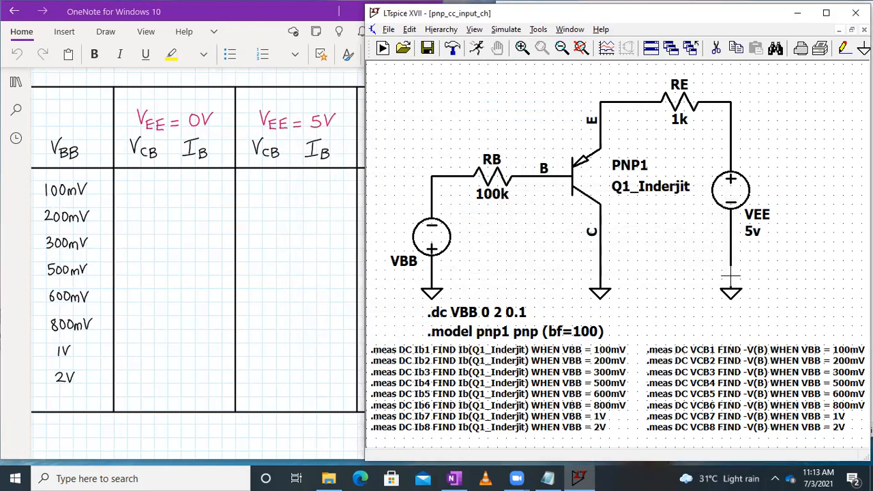
{"action": "right_click", "coordinate": [752, 228]}
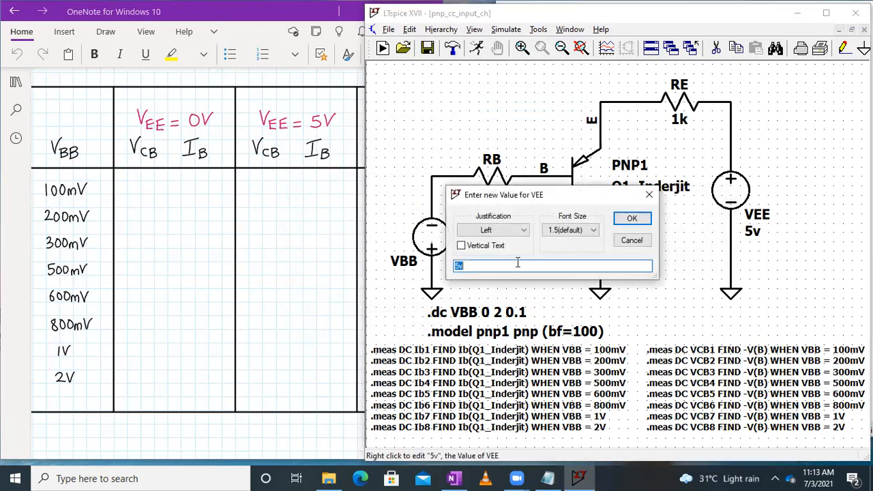
{"action": "type", "text": "5V"}
{"action": "key", "text": "Return"}
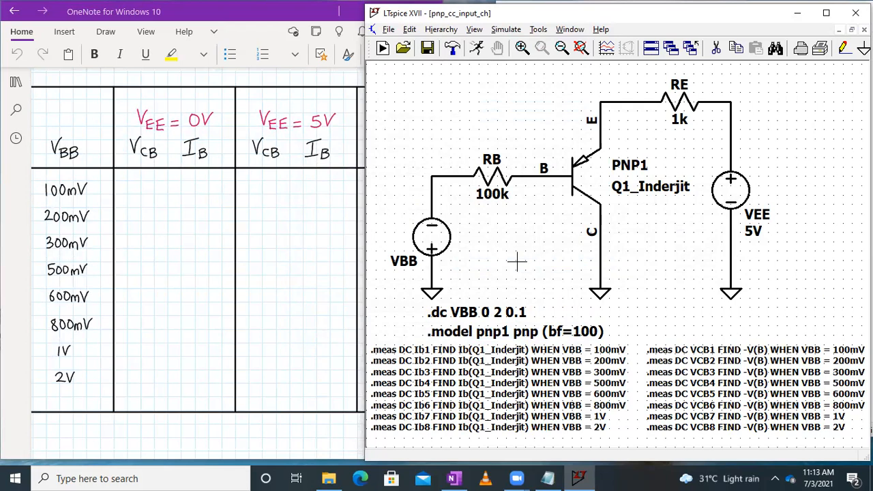
Run the DC sweep simulation and set the quantity plotted on the horizontal axis to -V(B)
{"action": "left_click", "coordinate": [506, 30]}
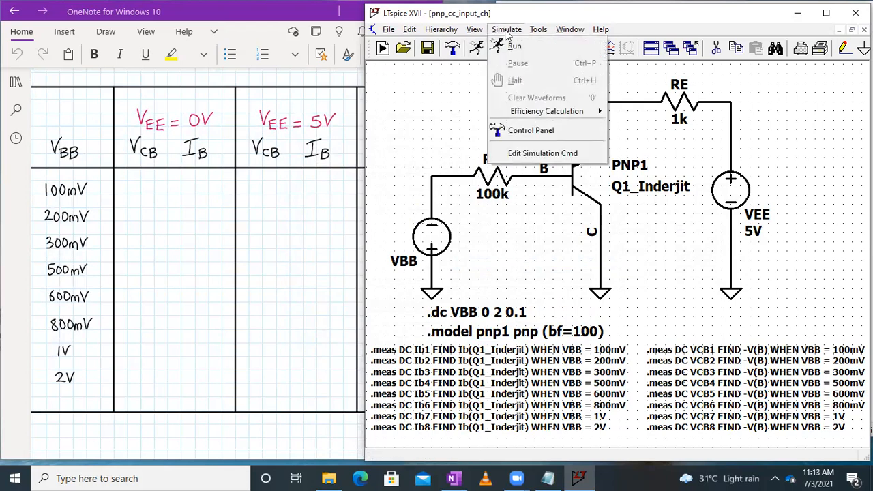
{"action": "left_click", "coordinate": [506, 40]}
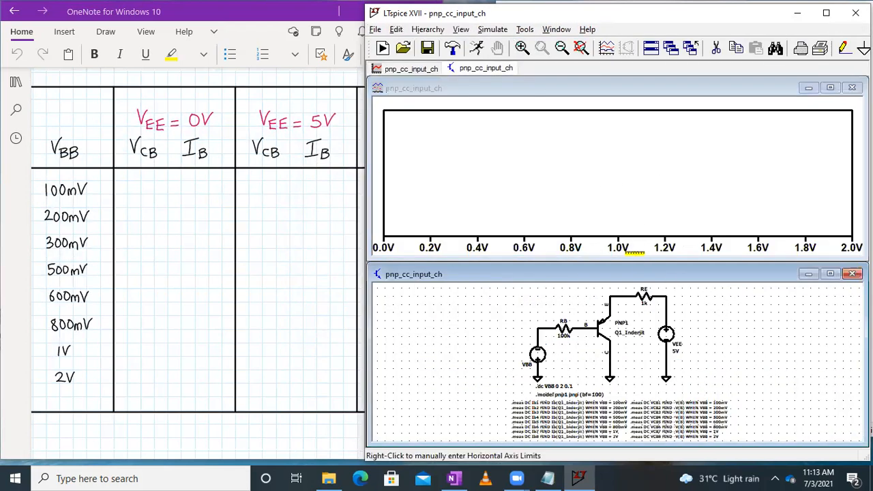
{"action": "right_click", "coordinate": [624, 248]}
{"action": "left_click", "coordinate": [565, 214]}
{"action": "key", "text": "BackSpace"}
{"action": "key", "text": "BackSpace"}
{"action": "key", "text": "BackSpace"}
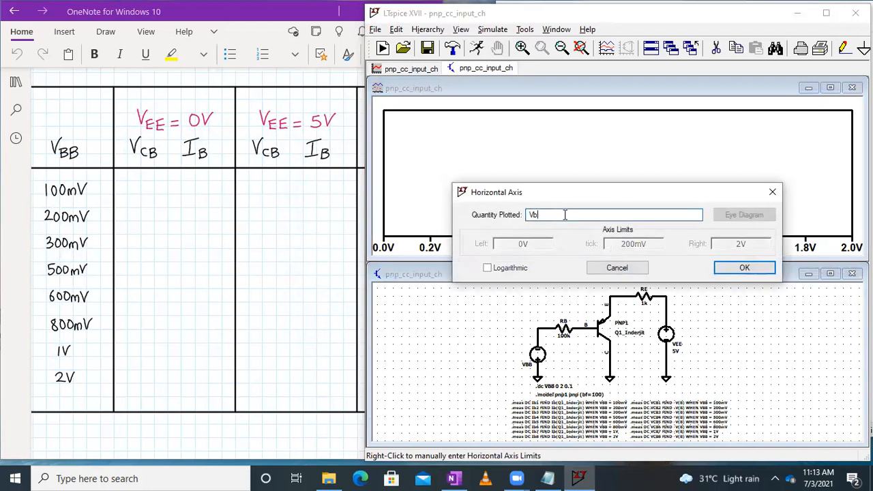
{"action": "type", "text": "-V(B)"}
{"action": "key", "text": "Return"}
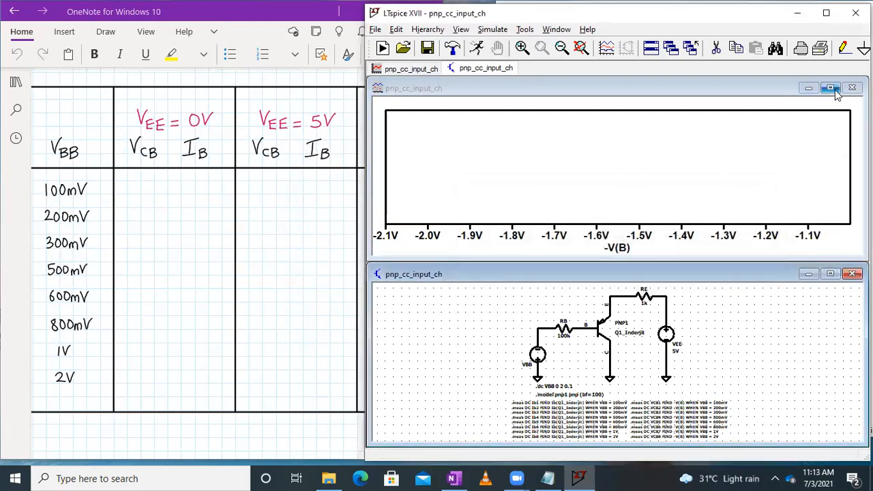
Add the base current Ib(Q1_inderjit) as a trace to the plot and maximize the waveform window
{"action": "right_click", "coordinate": [651, 163]}
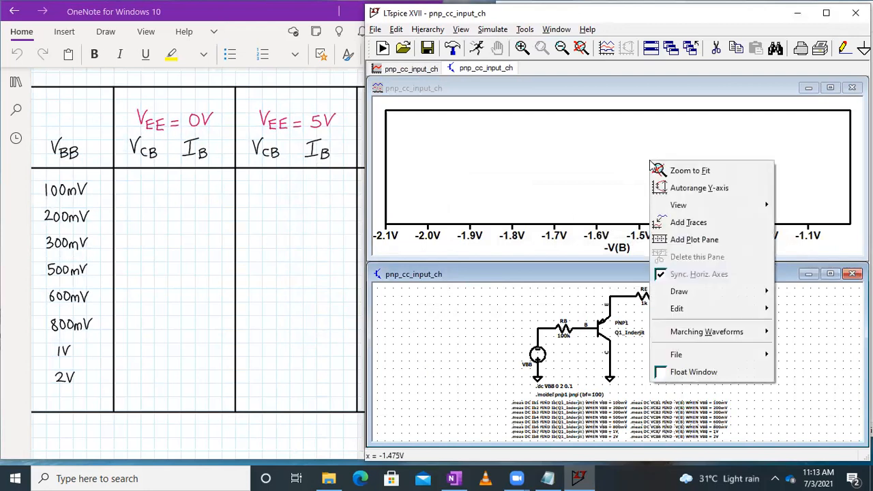
{"action": "left_click", "coordinate": [675, 222]}
{"action": "left_click", "coordinate": [515, 245]}
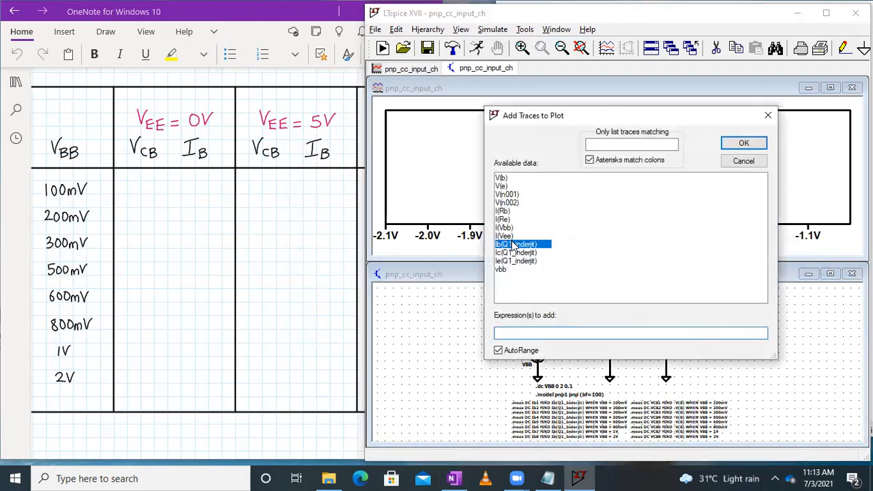
{"action": "left_click", "coordinate": [744, 142]}
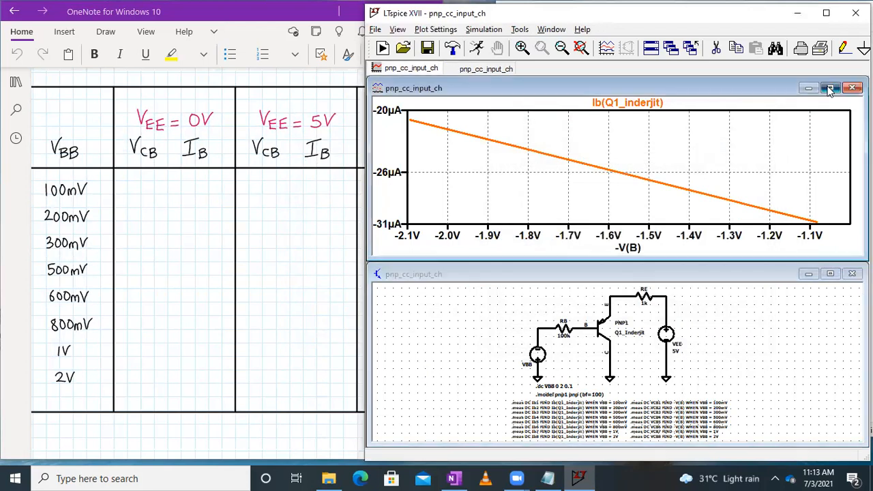
{"action": "left_click", "coordinate": [830, 88]}
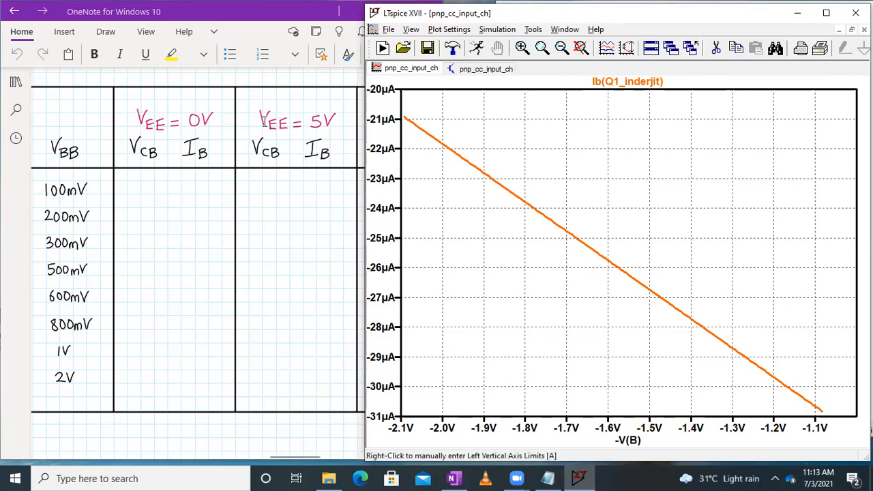
Read the vcb1–vcb8 and ib1–ib8 measurements for VEE = 5V in the SPICE error log, and close it
{"action": "left_click", "coordinate": [411, 29]}
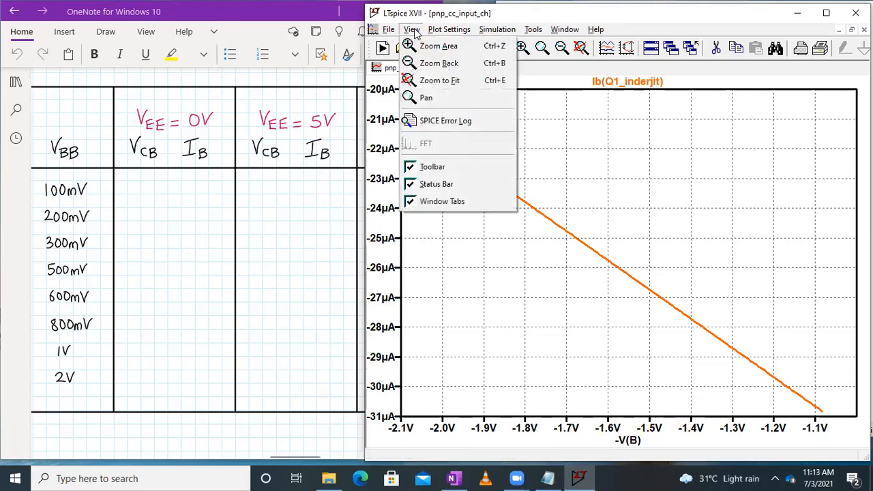
{"action": "left_click", "coordinate": [464, 120]}
{"action": "scroll", "coordinate": [537, 196], "scroll_direction": "up", "scroll_amount": 3}
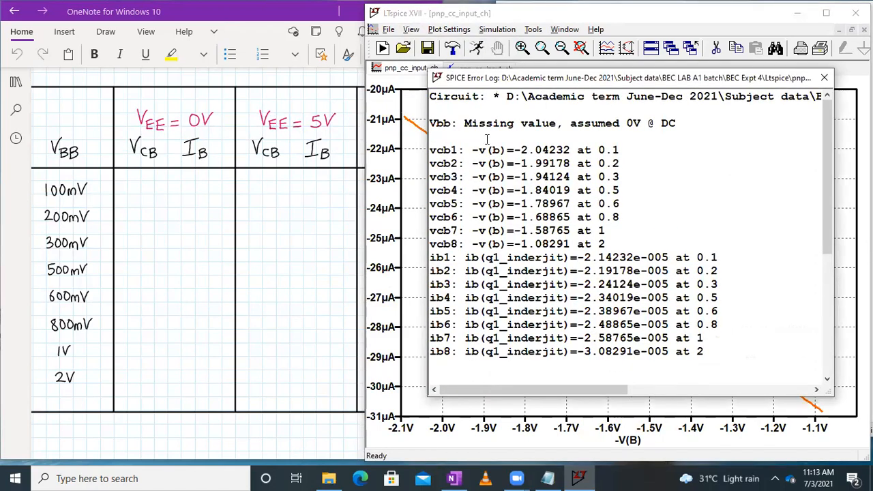
{"action": "left_click", "coordinate": [619, 240]}
{"action": "left_click_drag", "start_coordinate": [614, 244], "coordinate": [430, 149]}
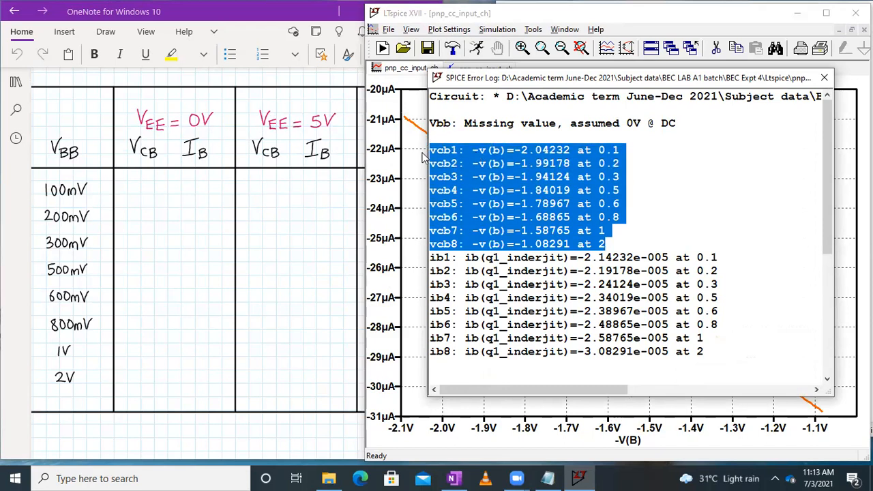
{"action": "left_click", "coordinate": [508, 304]}
{"action": "left_click_drag", "start_coordinate": [730, 351], "coordinate": [448, 261]}
{"action": "left_click", "coordinate": [598, 287]}
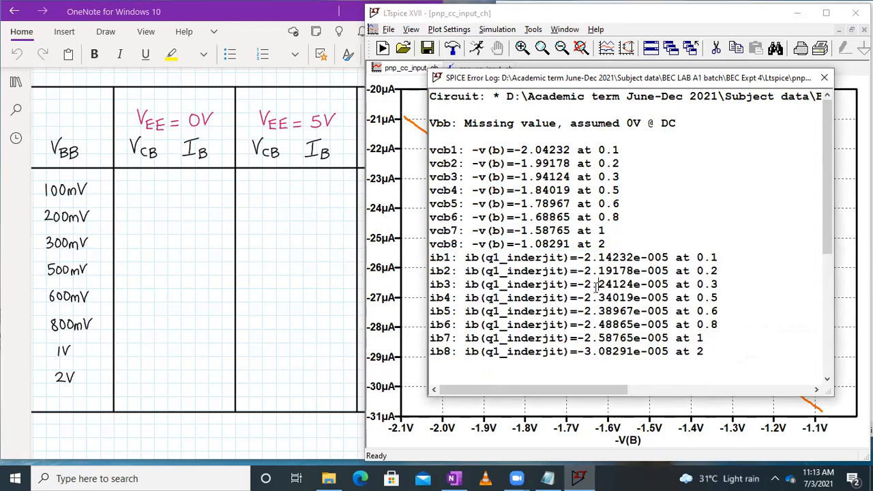
{"action": "left_click", "coordinate": [825, 77]}
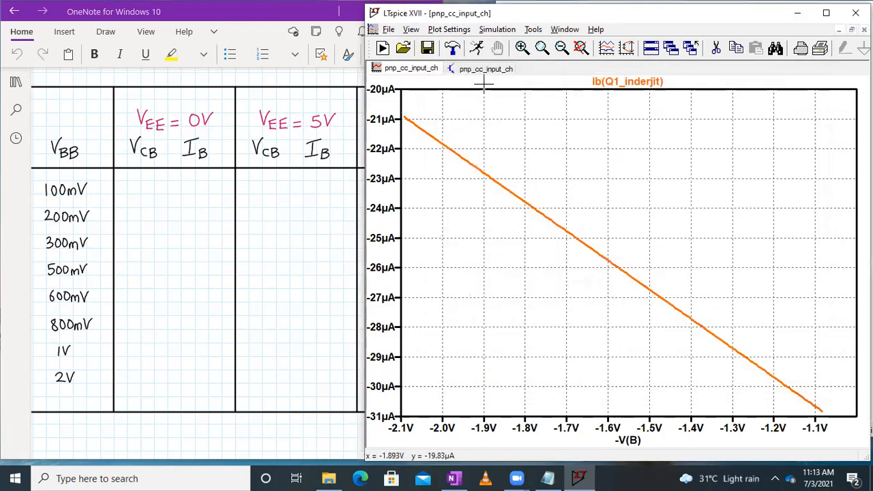
Set the DC value of the voltage source VEE to 10V in the schematic and rerun the simulation
{"action": "left_click", "coordinate": [485, 69]}
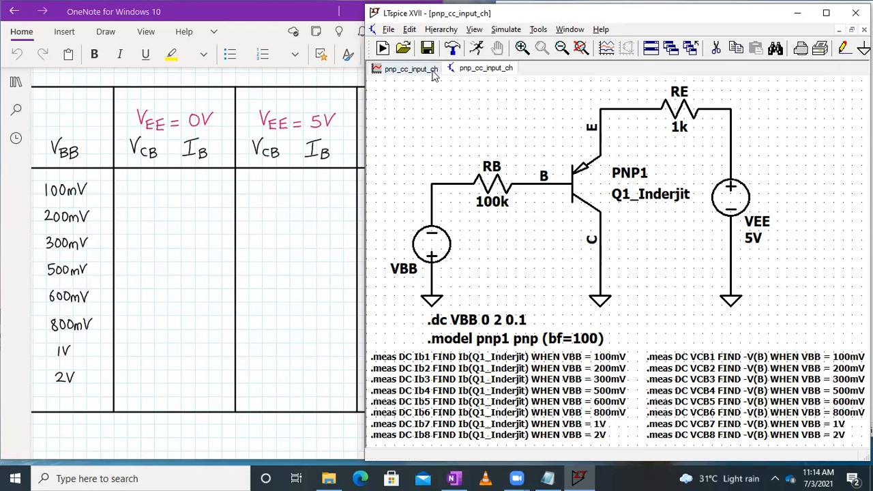
{"action": "right_click", "coordinate": [740, 213]}
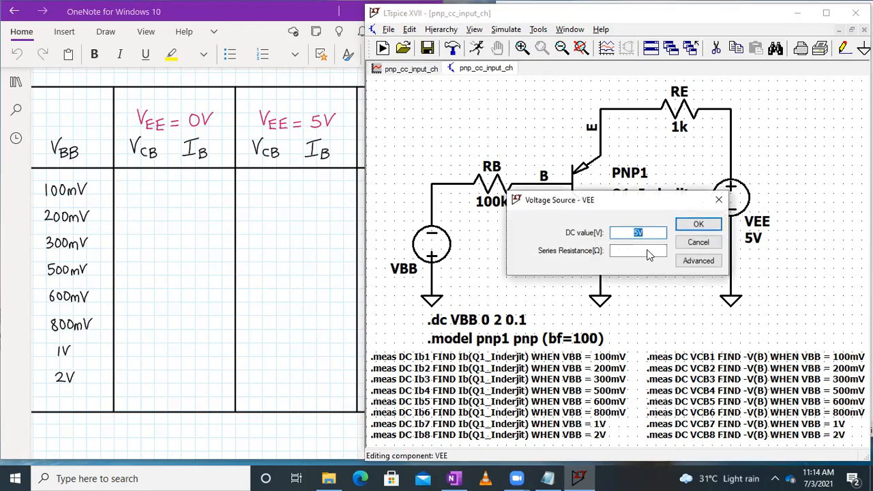
{"action": "left_click", "coordinate": [649, 233]}
{"action": "key", "text": "Return"}
{"action": "left_click", "coordinate": [505, 29]}
{"action": "left_click", "coordinate": [517, 60]}
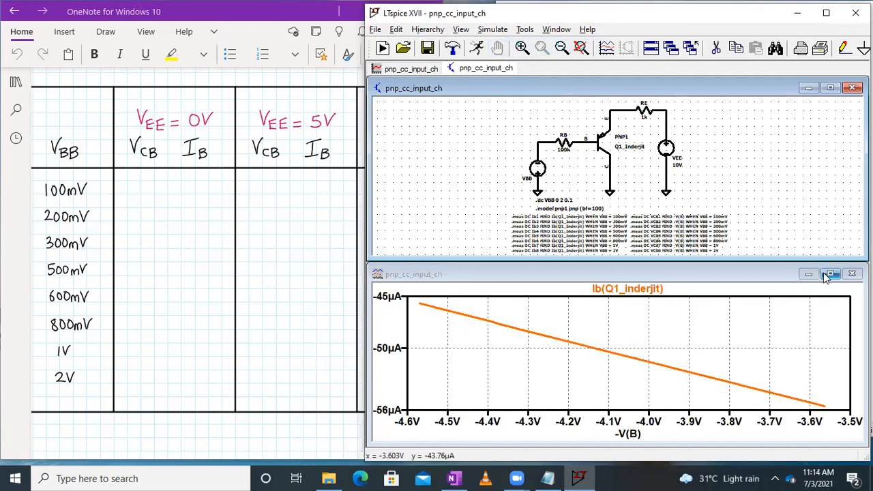
Maximize the updated plot, check the VCB and Ib measurements for VEE = 10V in the SPICE error log, and close it
{"action": "left_click", "coordinate": [831, 274]}
{"action": "left_click", "coordinate": [412, 30]}
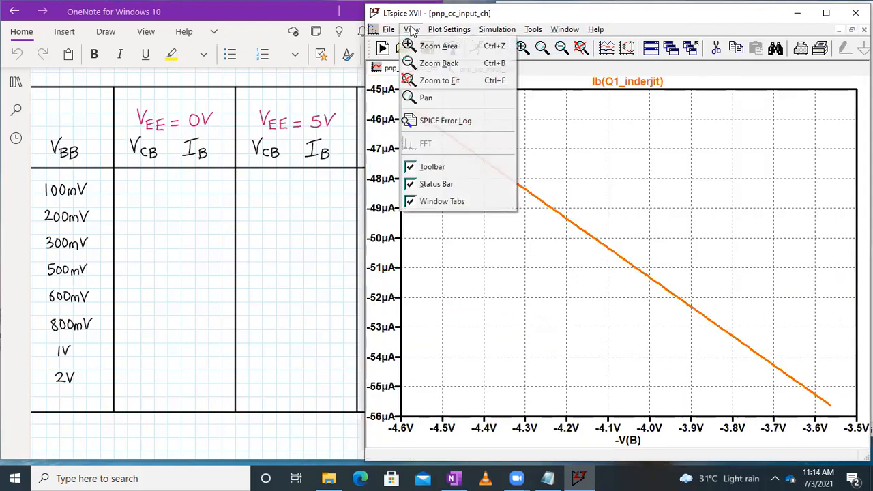
{"action": "left_click", "coordinate": [445, 121]}
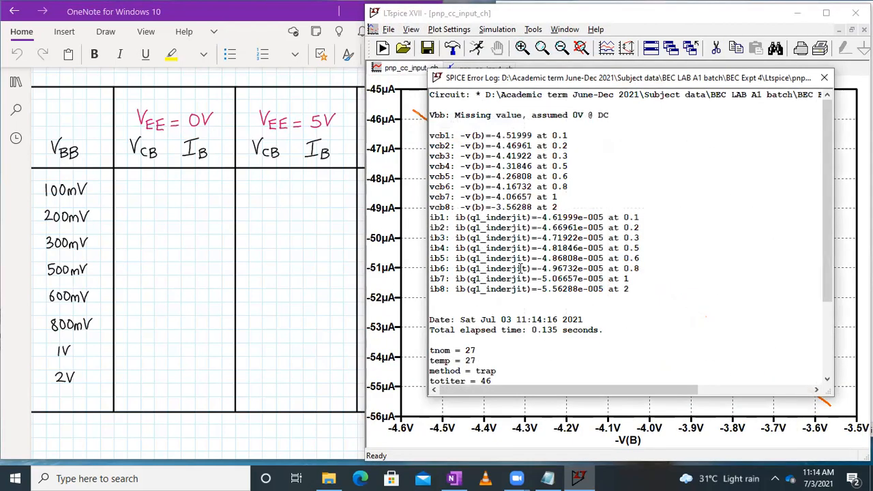
{"action": "scroll", "coordinate": [494, 217], "scroll_direction": "up", "scroll_amount": 2}
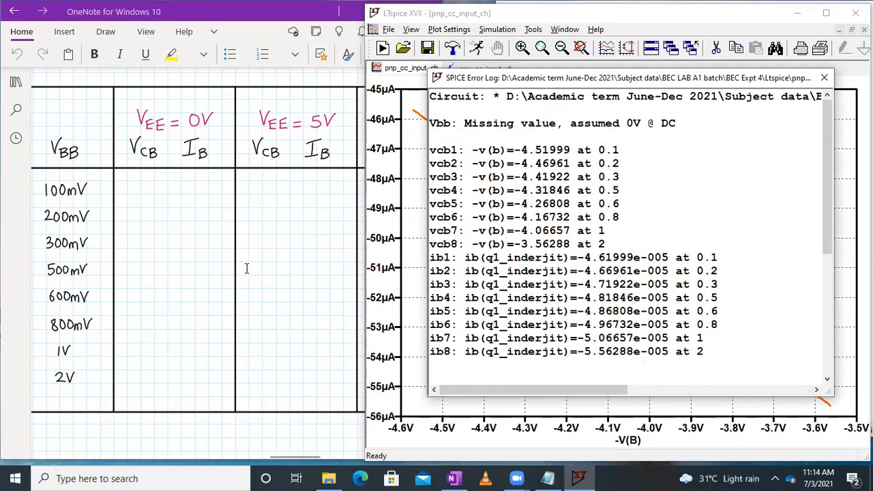
{"action": "scroll", "coordinate": [247, 268], "scroll_direction": "down", "scroll_amount": 4}
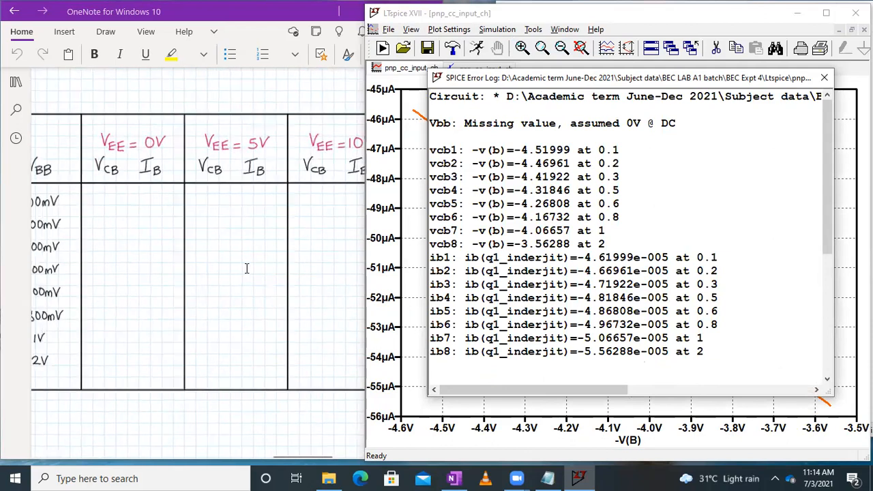
{"action": "scroll", "coordinate": [247, 268], "scroll_direction": "left", "scroll_amount": 1}
{"action": "left_click", "coordinate": [824, 77]}
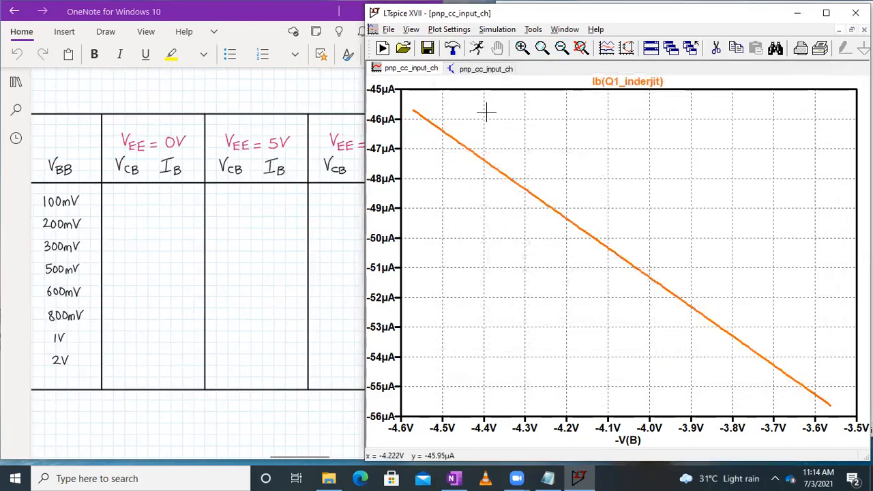
Return to the schematic and bring up the desired IB versus VCB plot sketch in the notes
{"action": "left_click", "coordinate": [483, 70]}
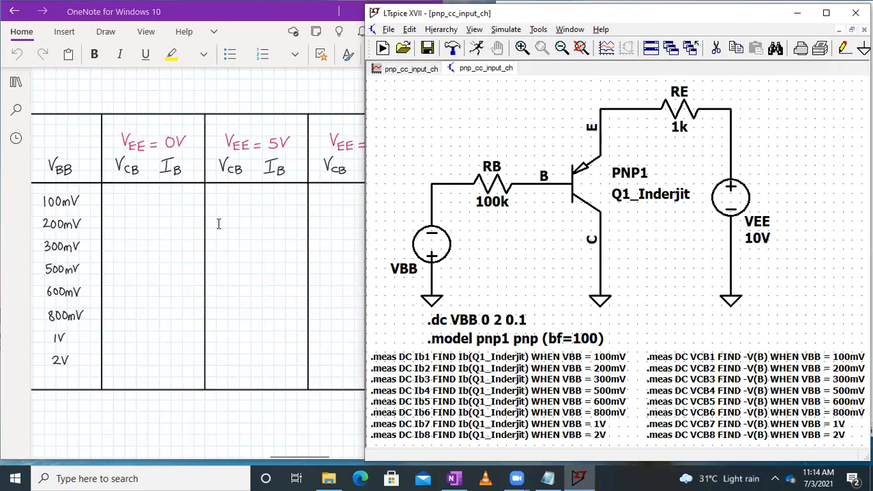
{"action": "scroll", "coordinate": [218, 223], "scroll_direction": "left", "scroll_amount": 3}
{"action": "scroll", "coordinate": [218, 224], "scroll_direction": "up", "scroll_amount": 5}
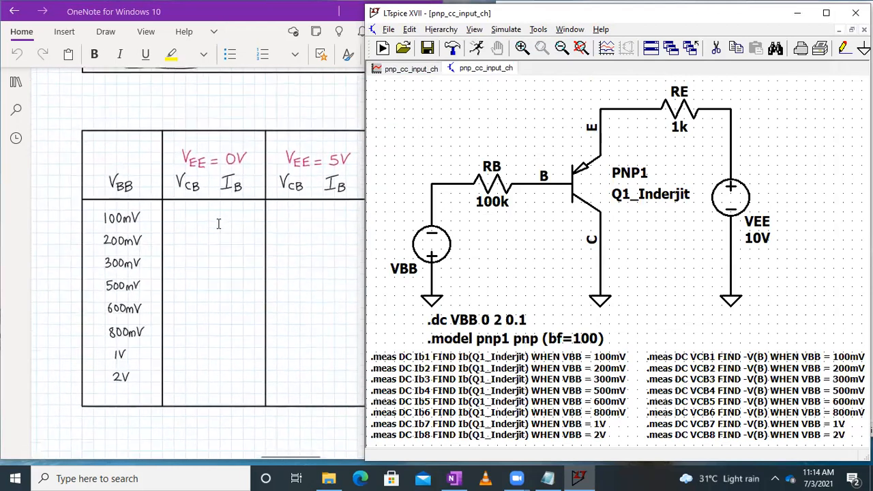
{"action": "scroll", "coordinate": [218, 224], "scroll_direction": "left", "scroll_amount": 2}
{"action": "scroll", "coordinate": [218, 224], "scroll_direction": "right", "scroll_amount": 7}
{"action": "scroll", "coordinate": [141, 176], "scroll_direction": "up", "scroll_amount": 2}
{"action": "scroll", "coordinate": [141, 176], "scroll_direction": "left", "scroll_amount": 4}
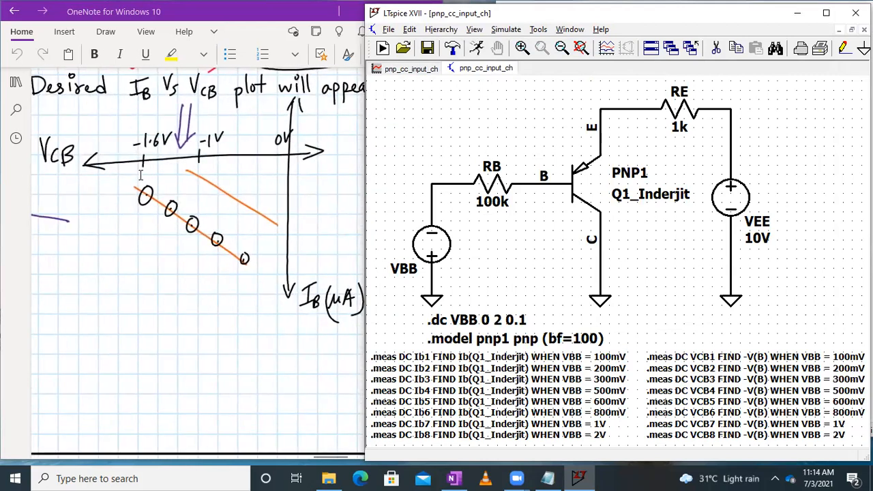